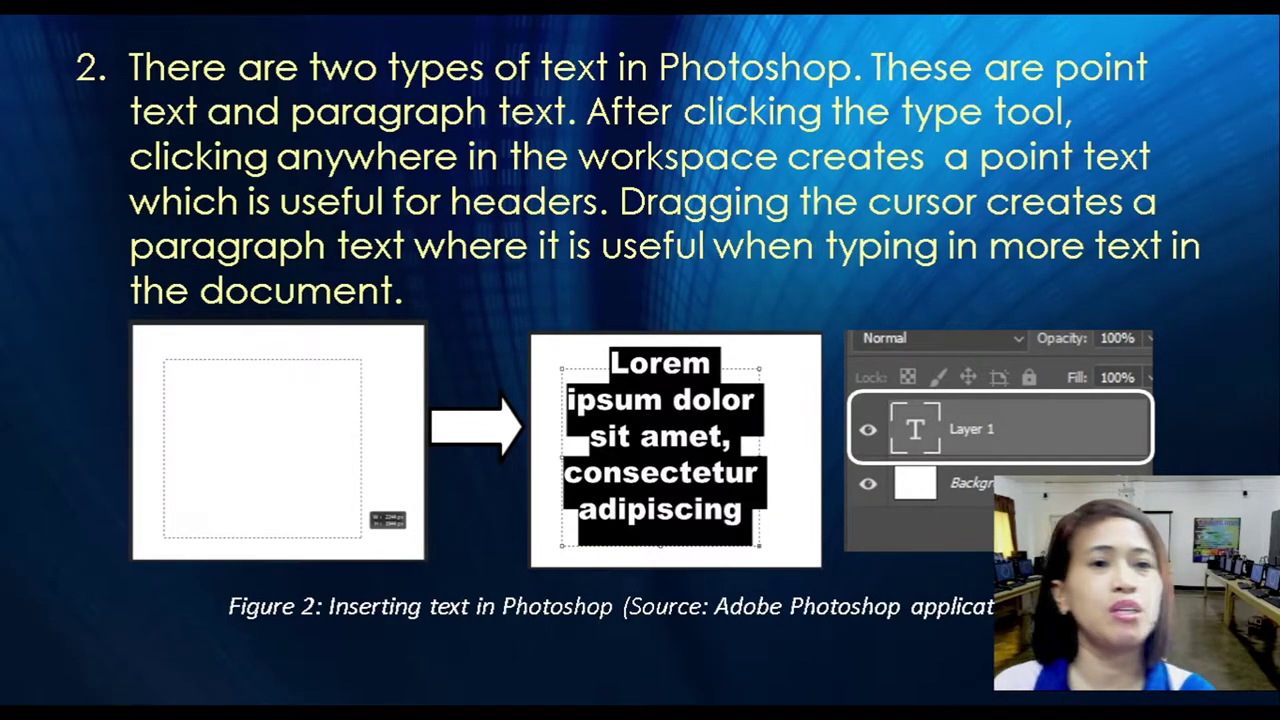
Switch to Photoshop's blank Untitled-1 document and keep the Horizontal Type Tool selected.
key(alt+Tab)
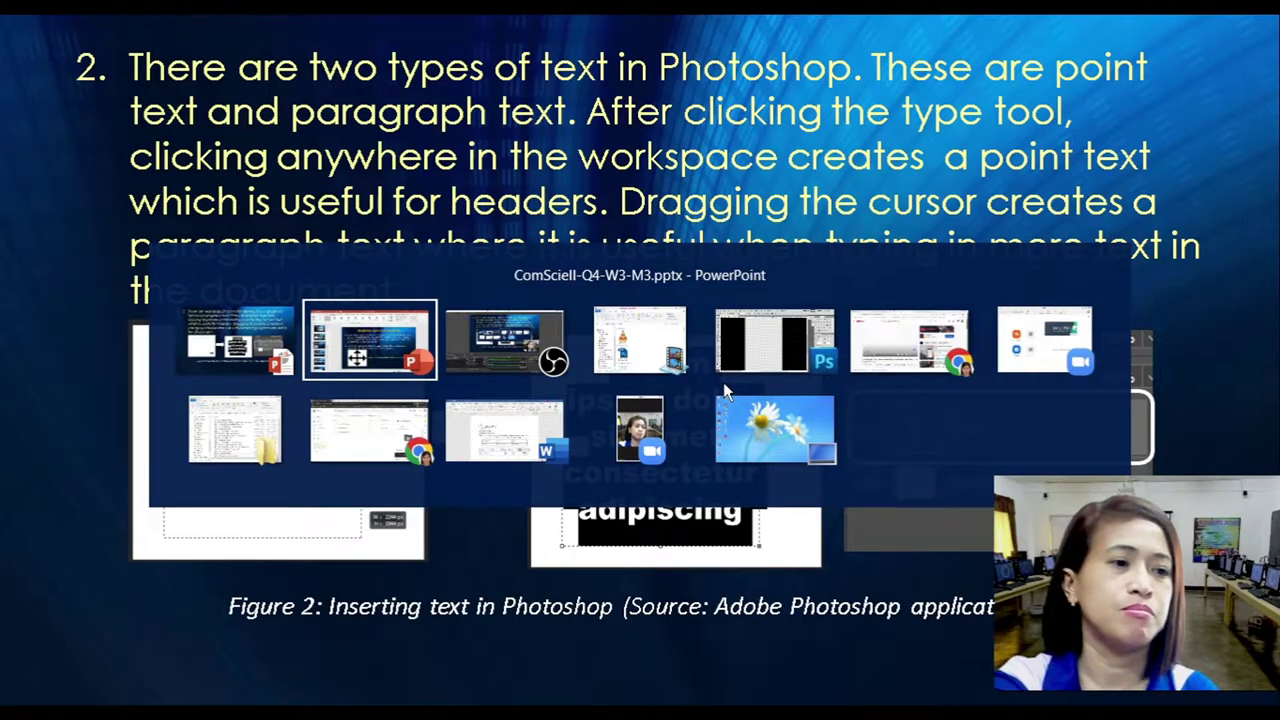
key(alt+Tab)
key(alt+Tab)
key(alt+Tab)
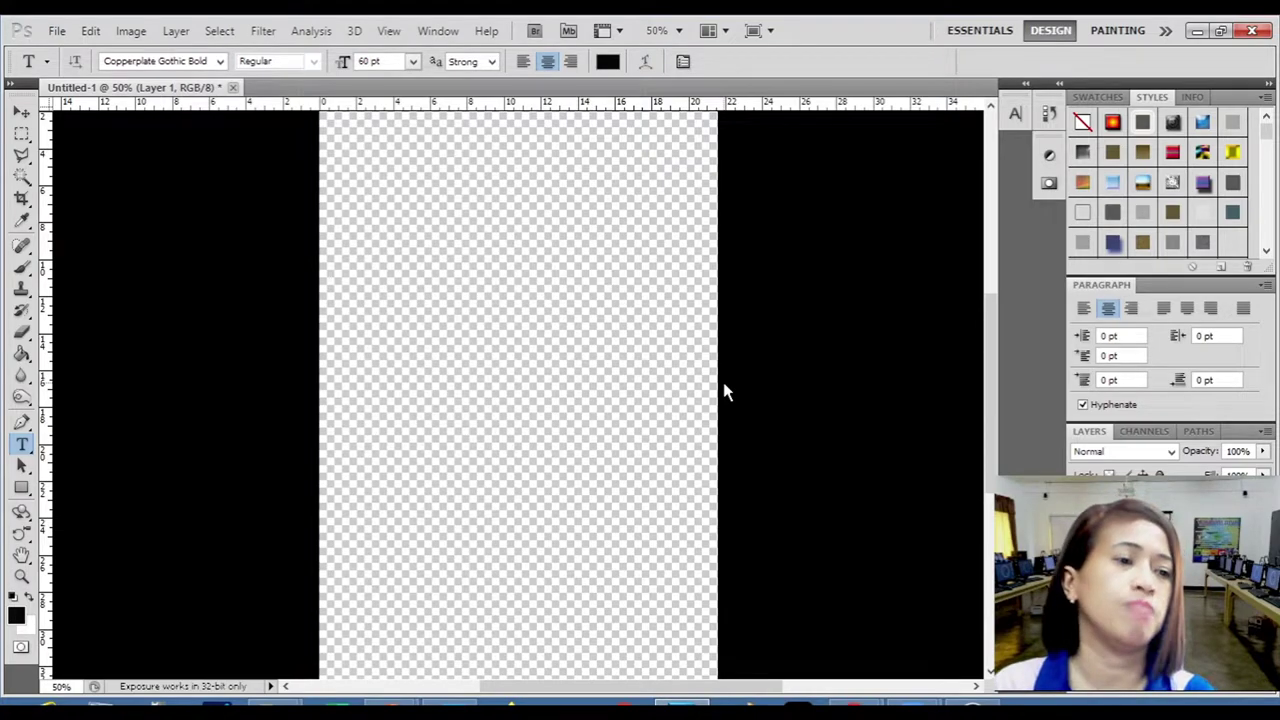
click(22, 446)
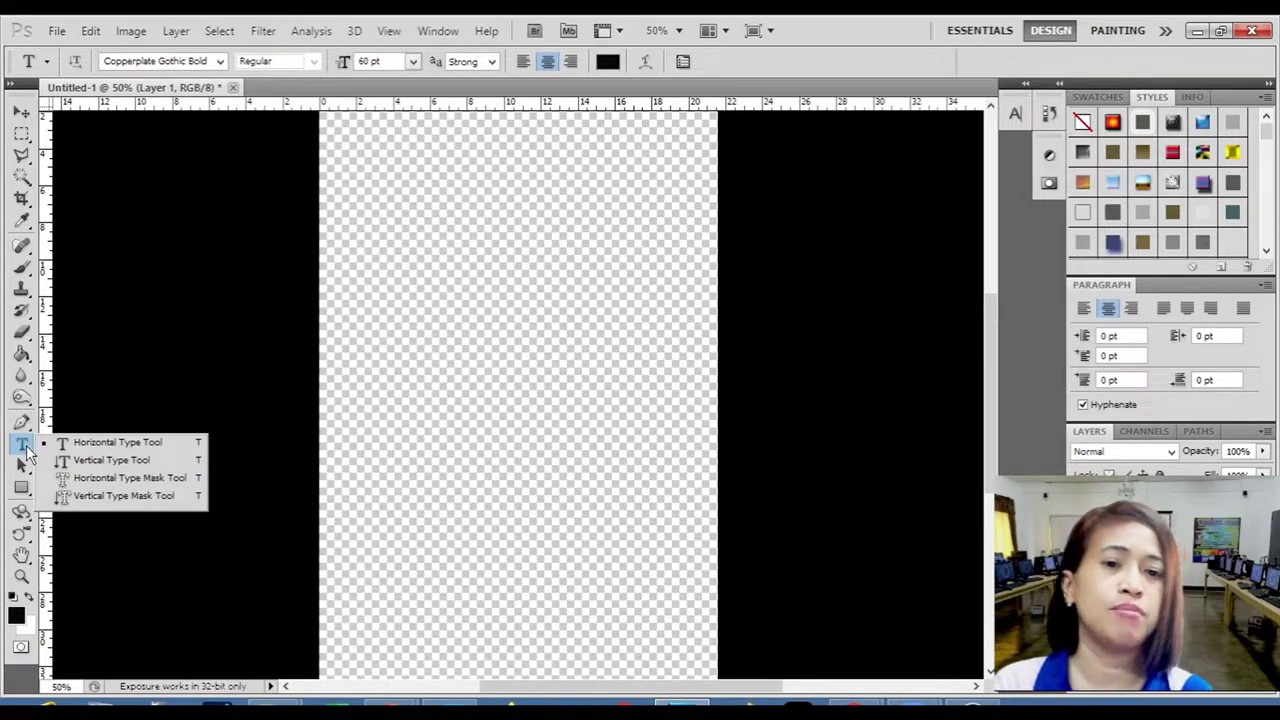
click(24, 448)
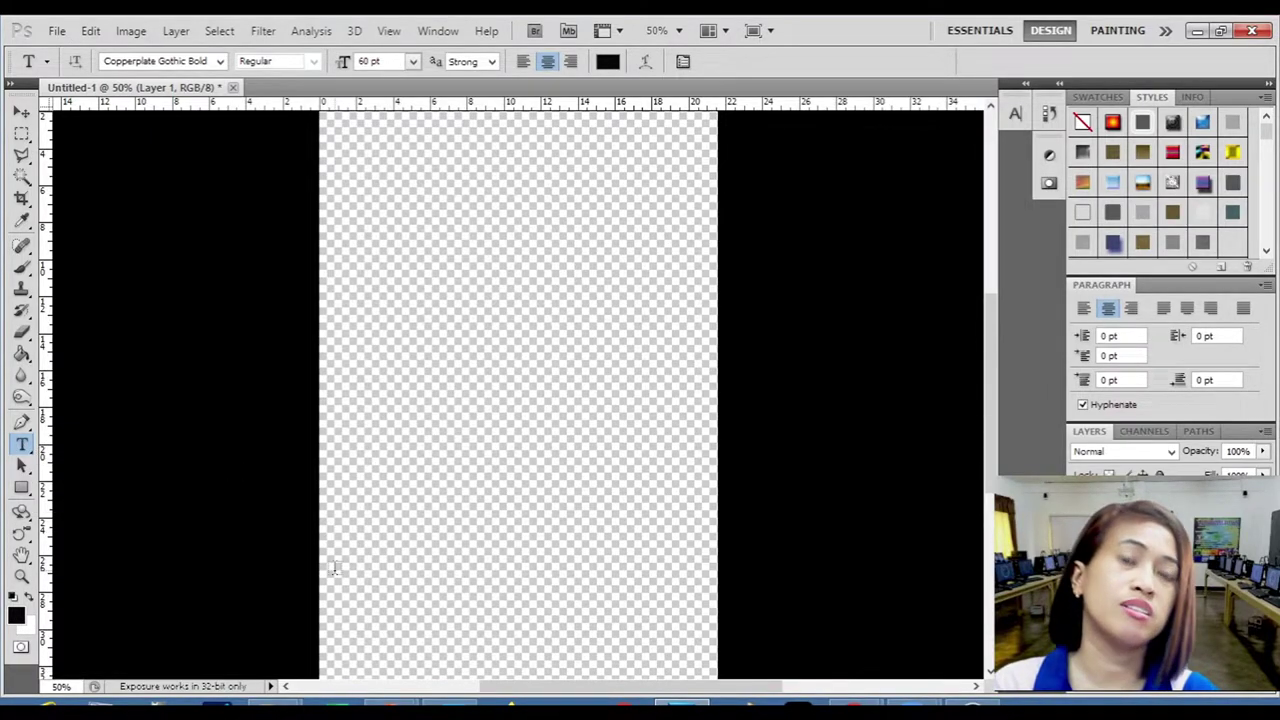
Type POINT as point text and drag it onto the upper centre of the page.
click(362, 281)
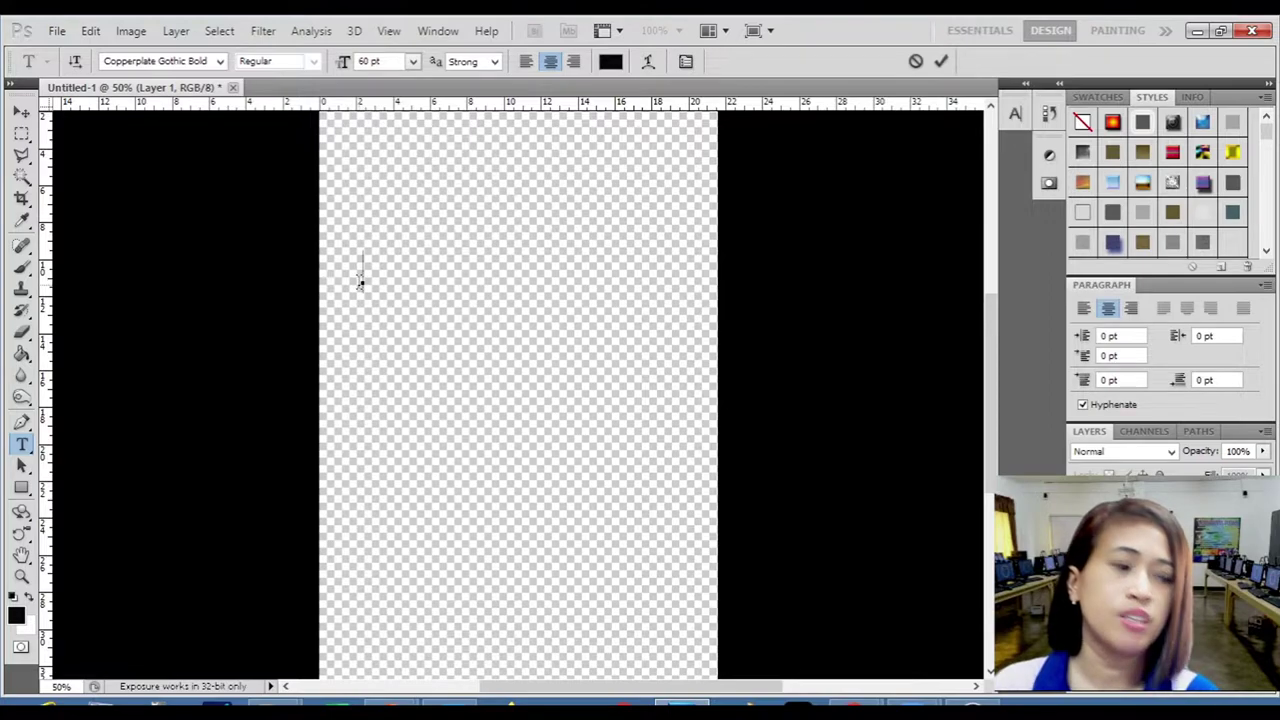
text(POI)
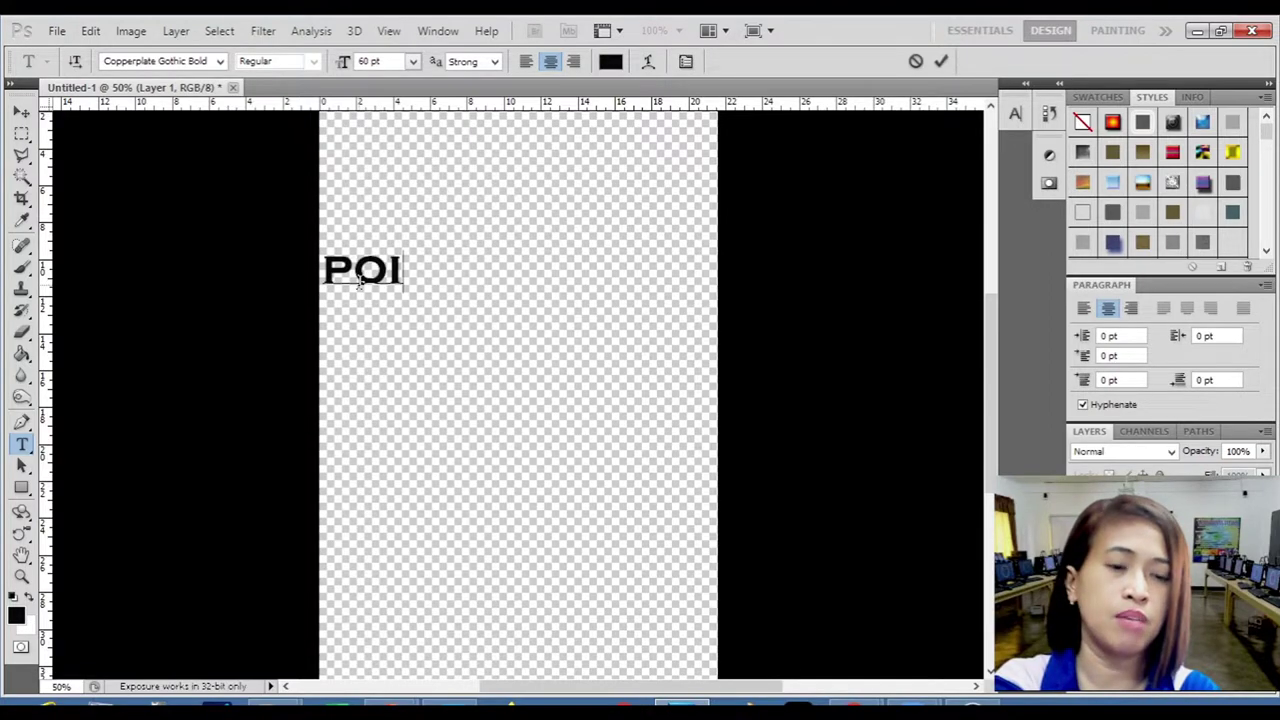
key(BackSpace)
text(INT)
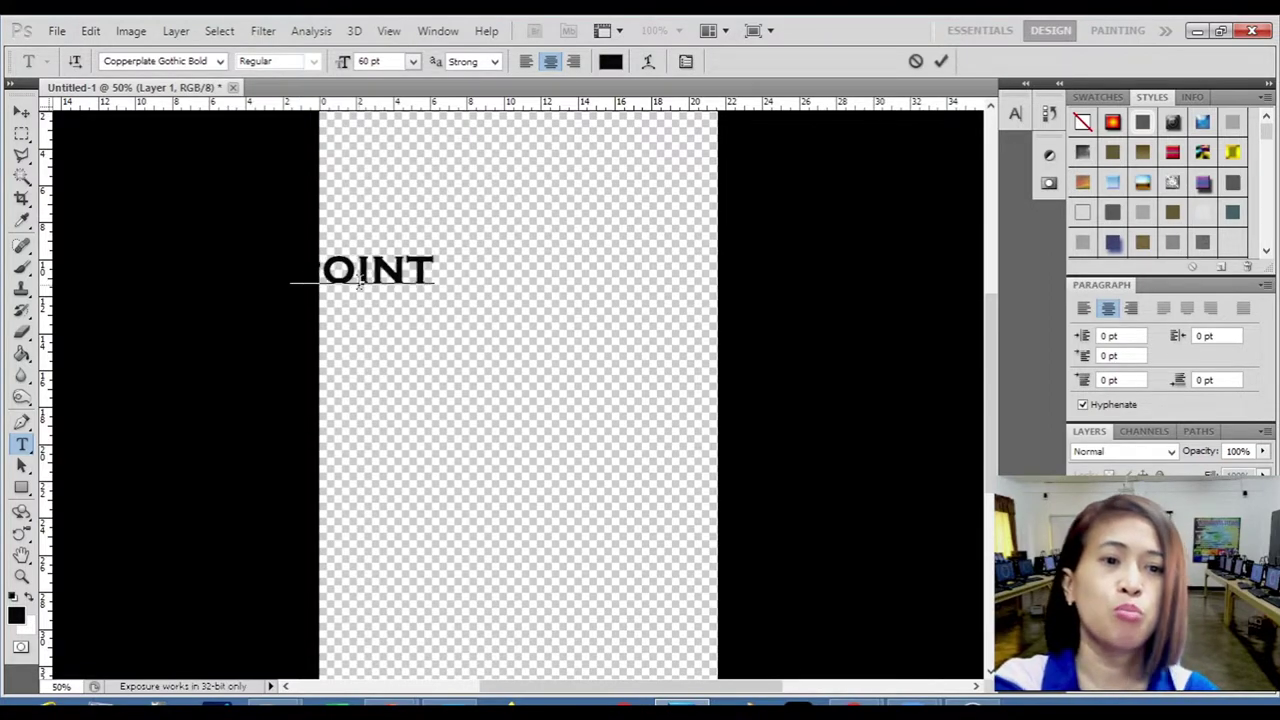
click(21, 116)
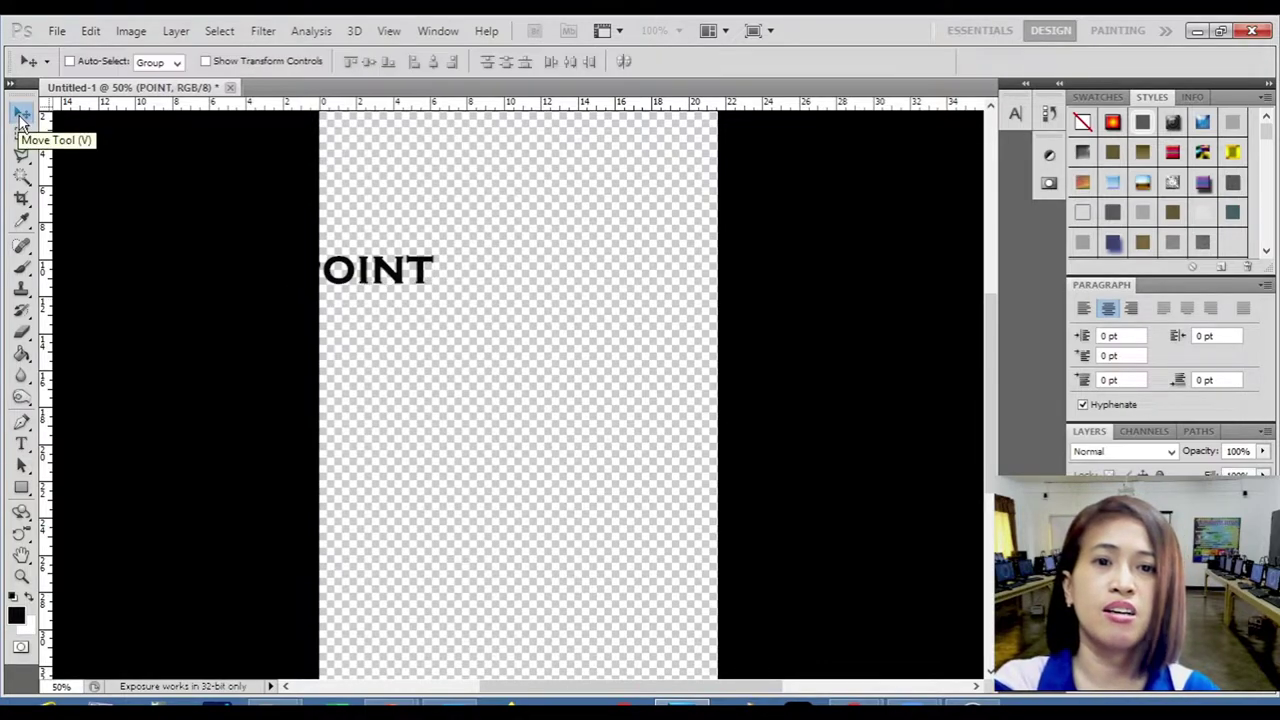
drag(377, 271, 498, 276)
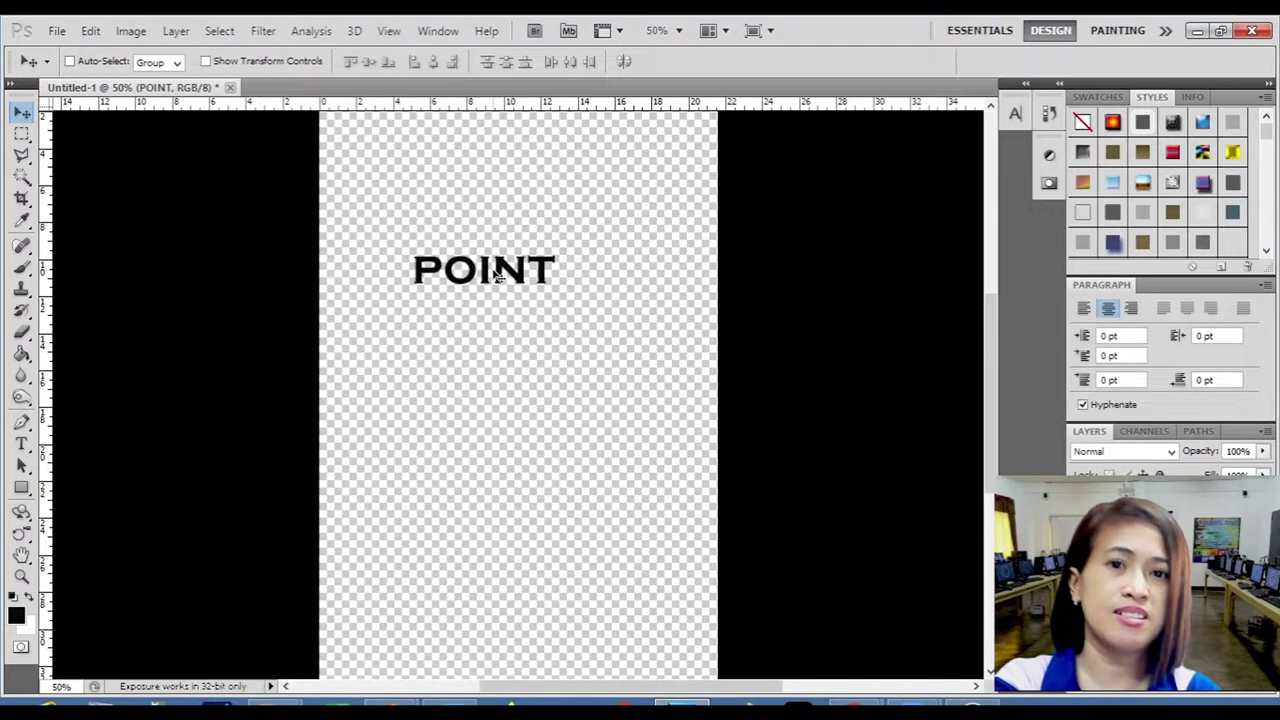
click(22, 445)
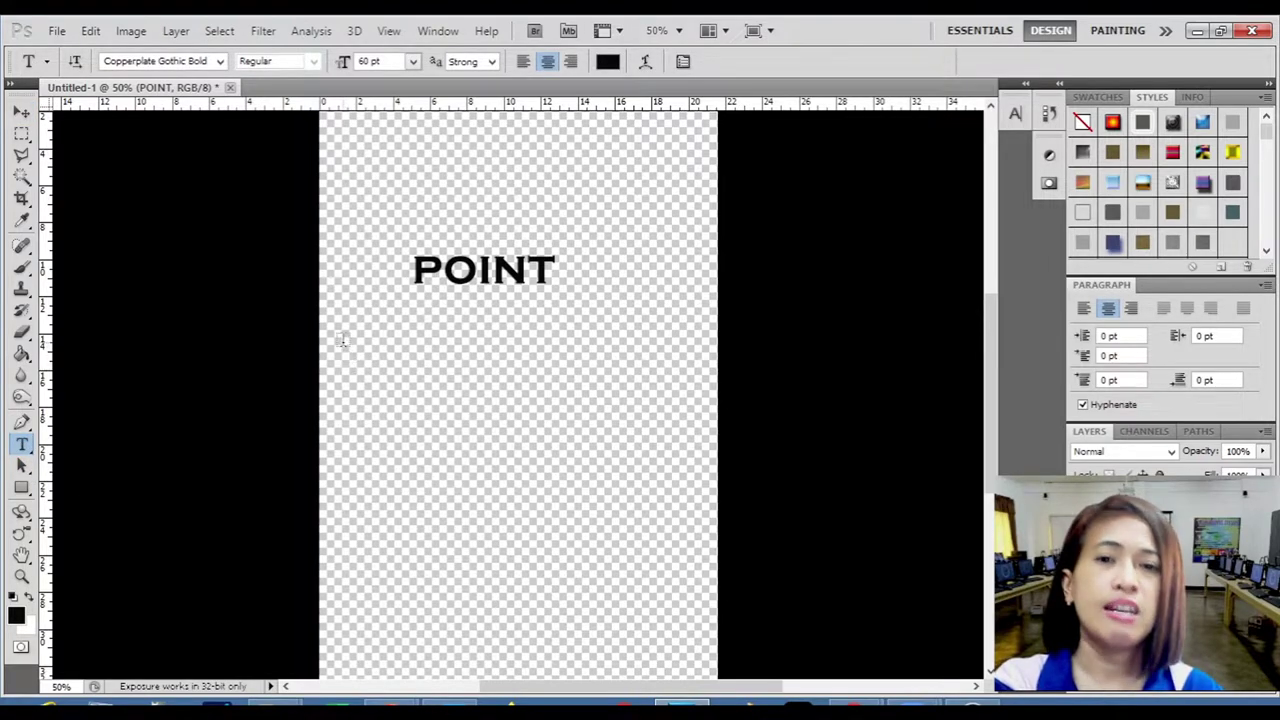
Draw a paragraph text box below POINT and type POINT, AND, PARAGRAPH on three lines.
drag(342, 340, 697, 497)
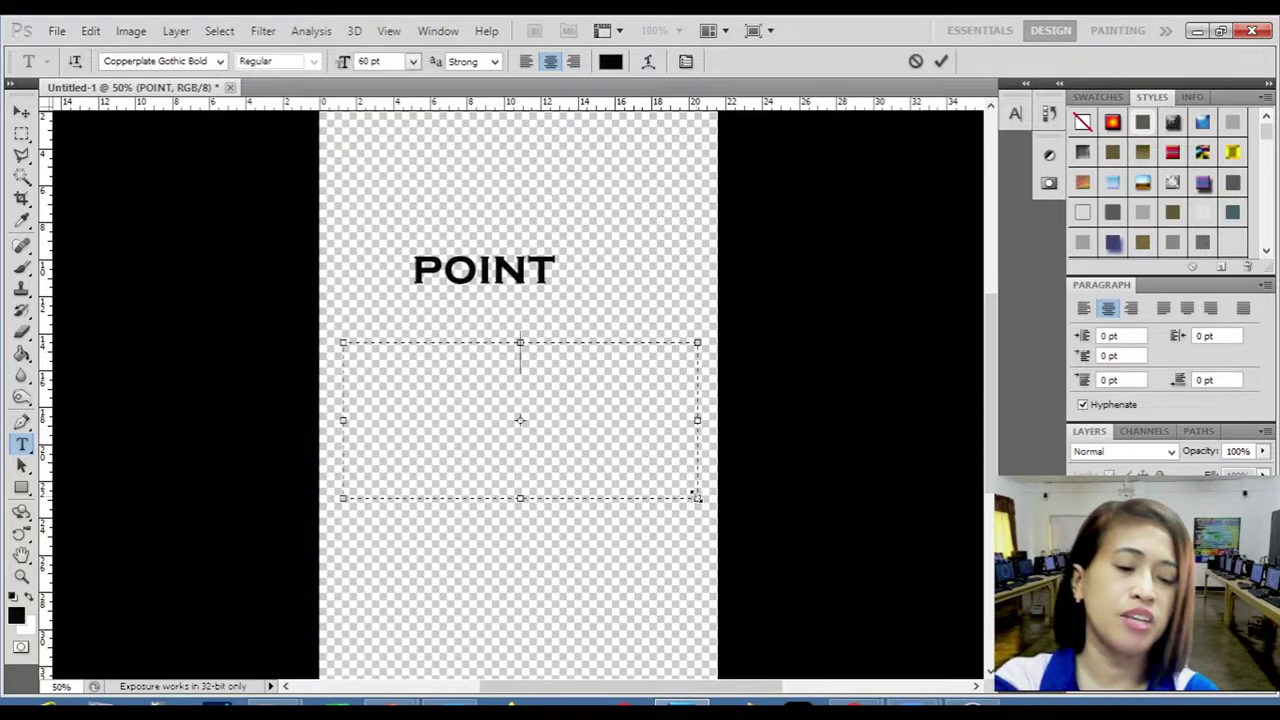
text(POINT)
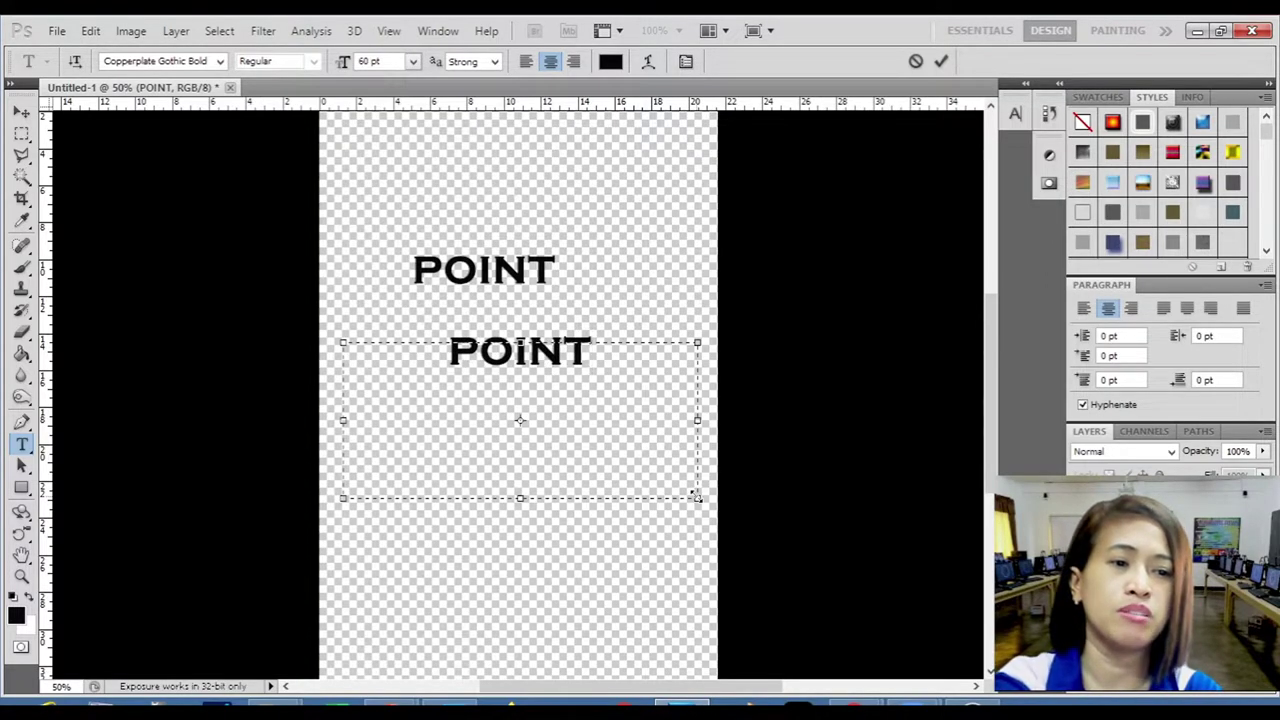
key(Return)
text(AND)
key(Return)
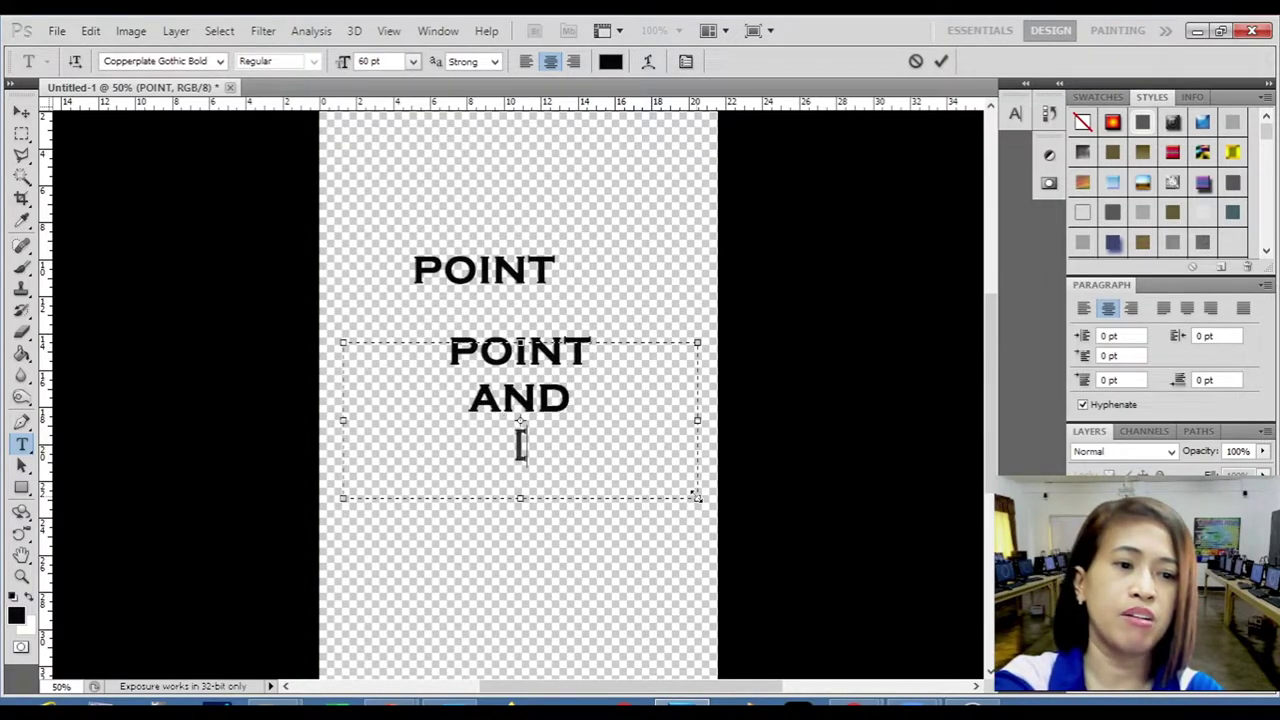
text(PAR)
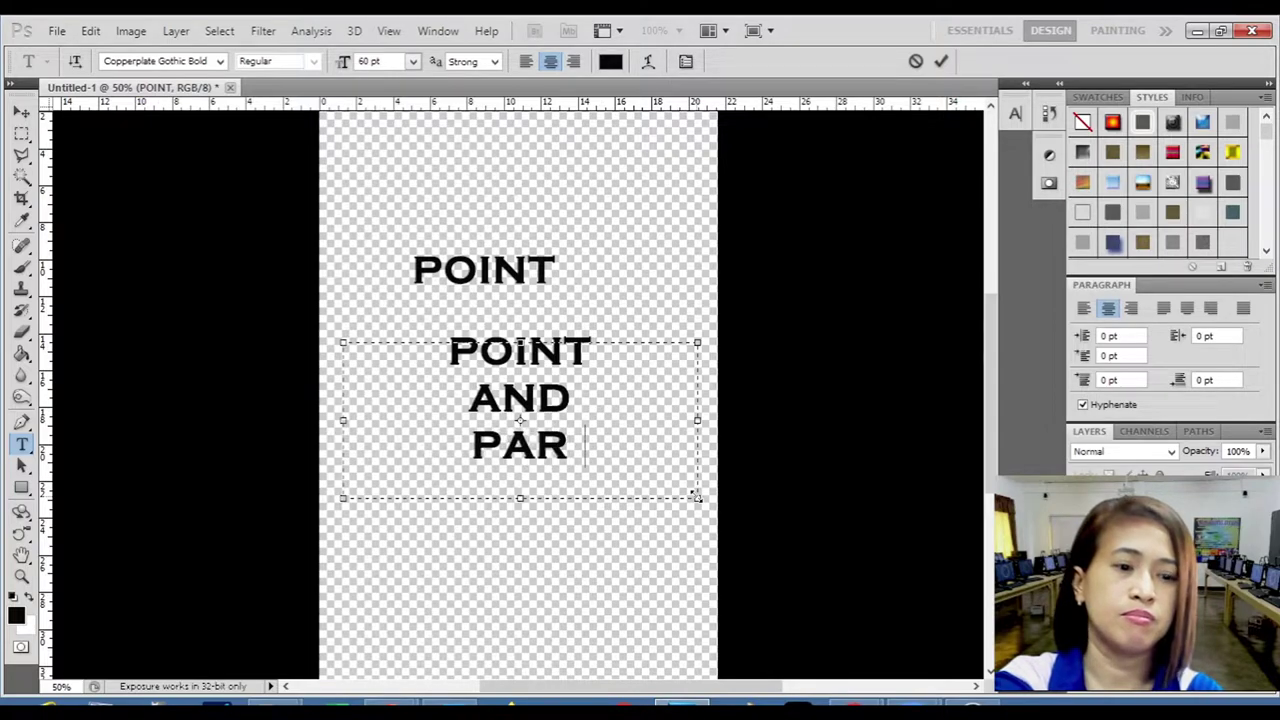
text(AGRAPH)
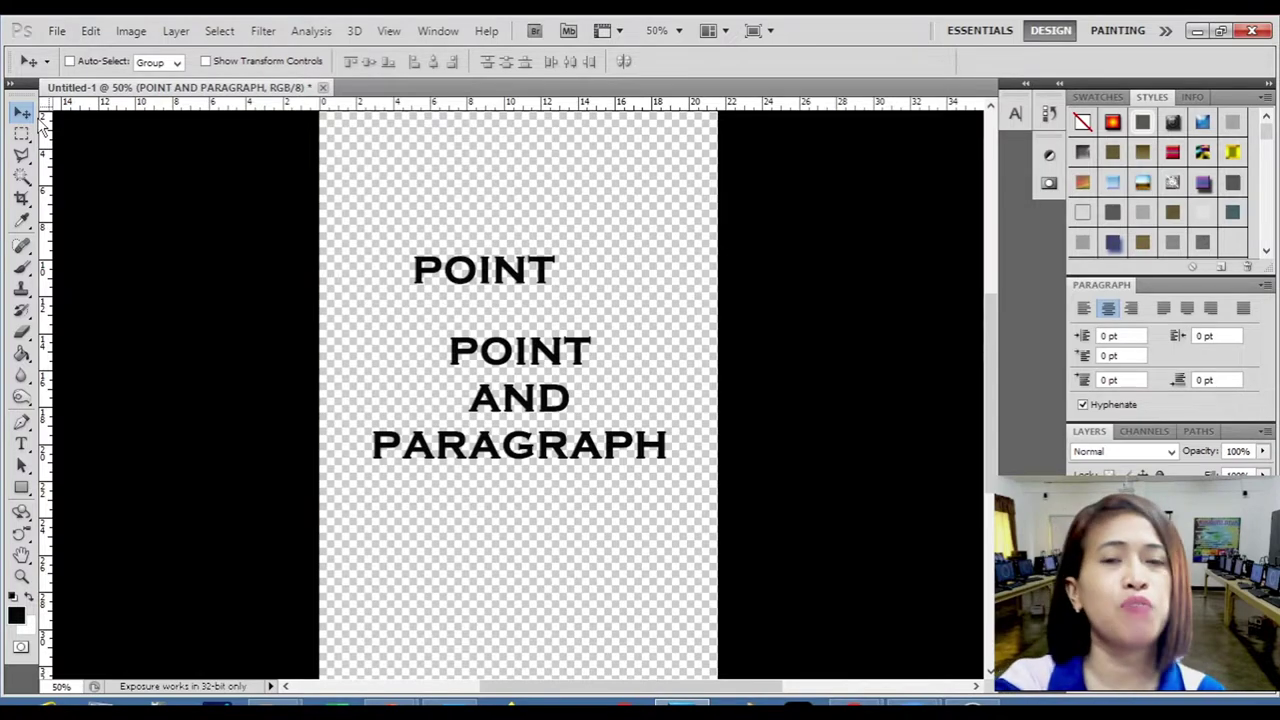
Delete the paragraph text and show the Character panel with the Type tool active.
key(Delete)
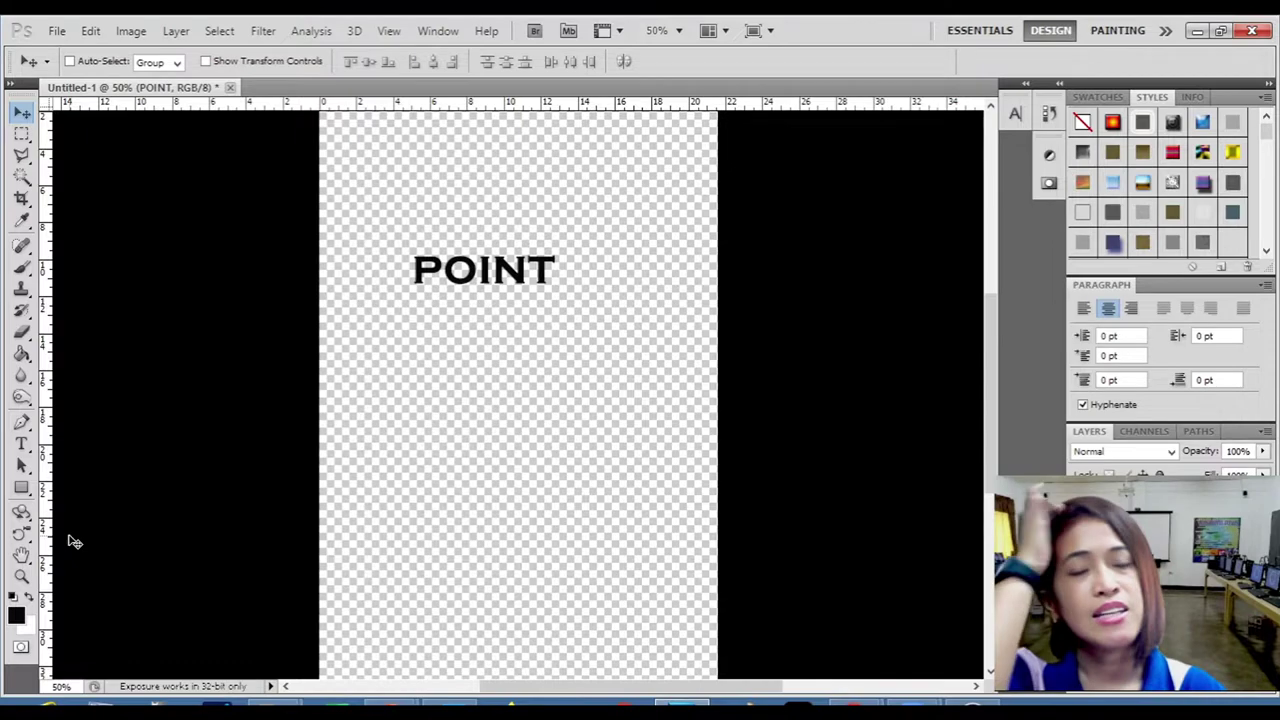
click(21, 447)
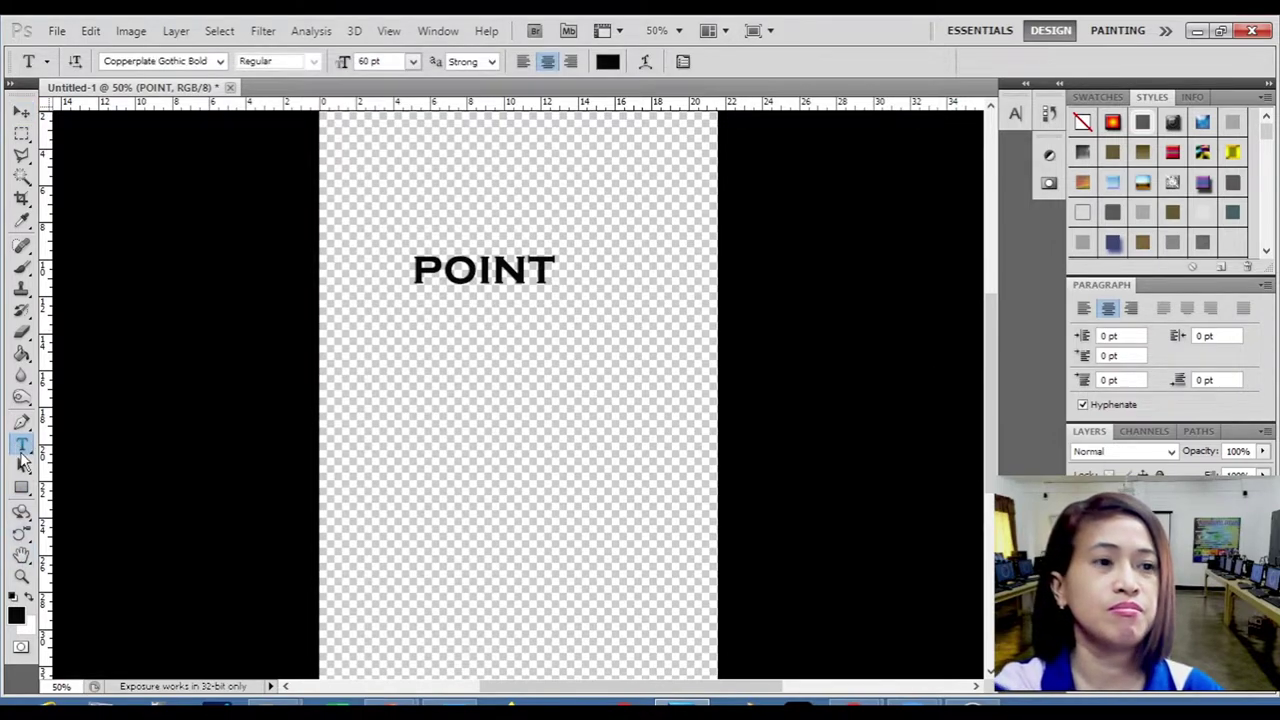
click(684, 62)
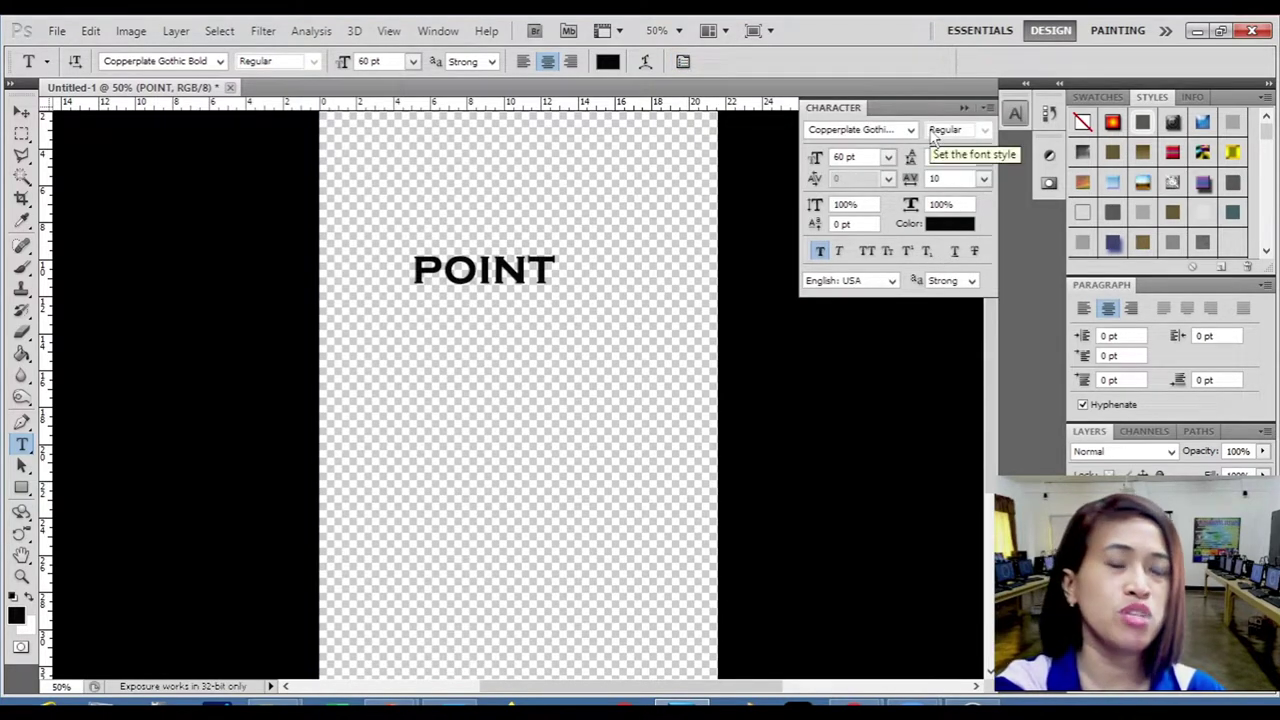
Set POINT to the Dead Kansas font at 135 pt, with its layer at 30% opacity.
click(910, 131)
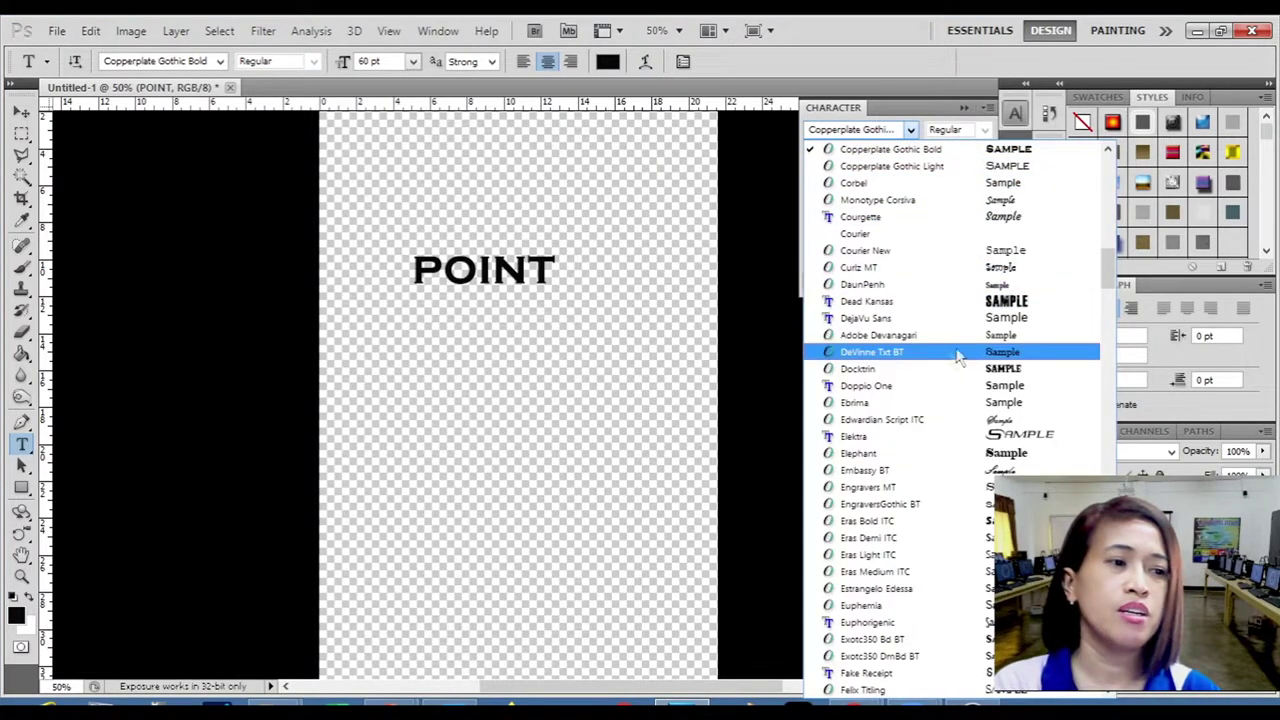
click(992, 304)
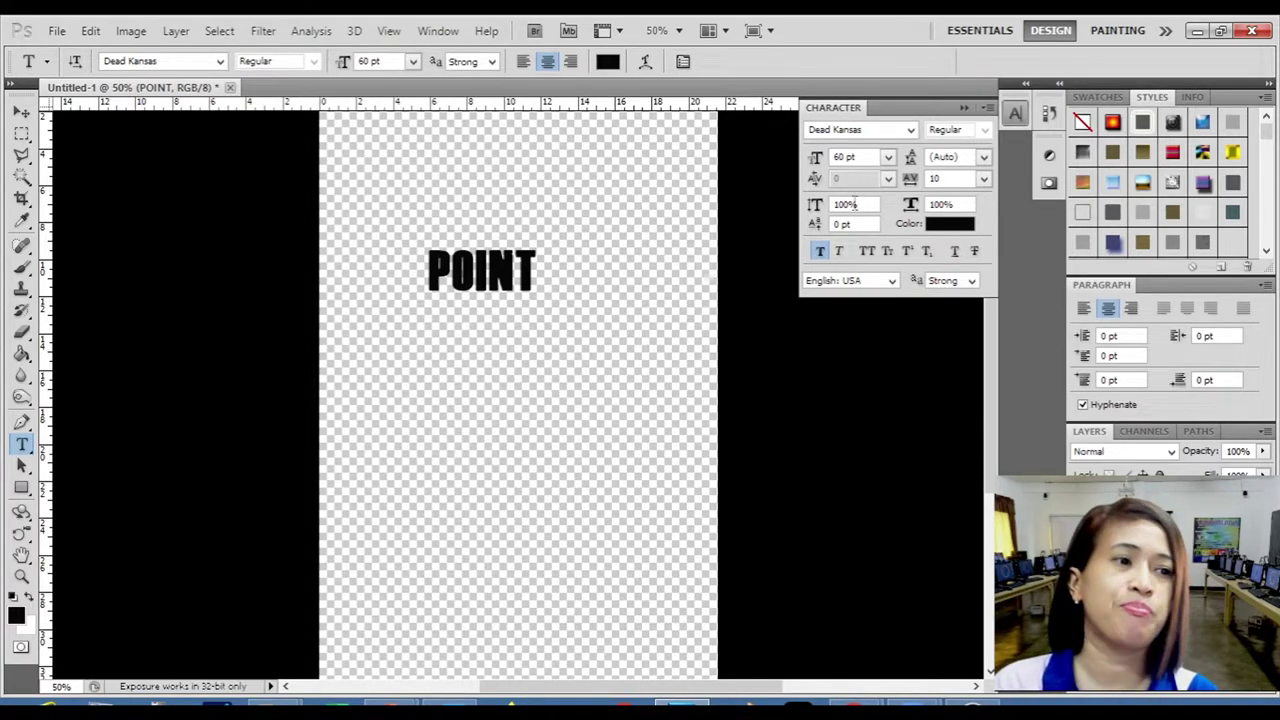
click(888, 160)
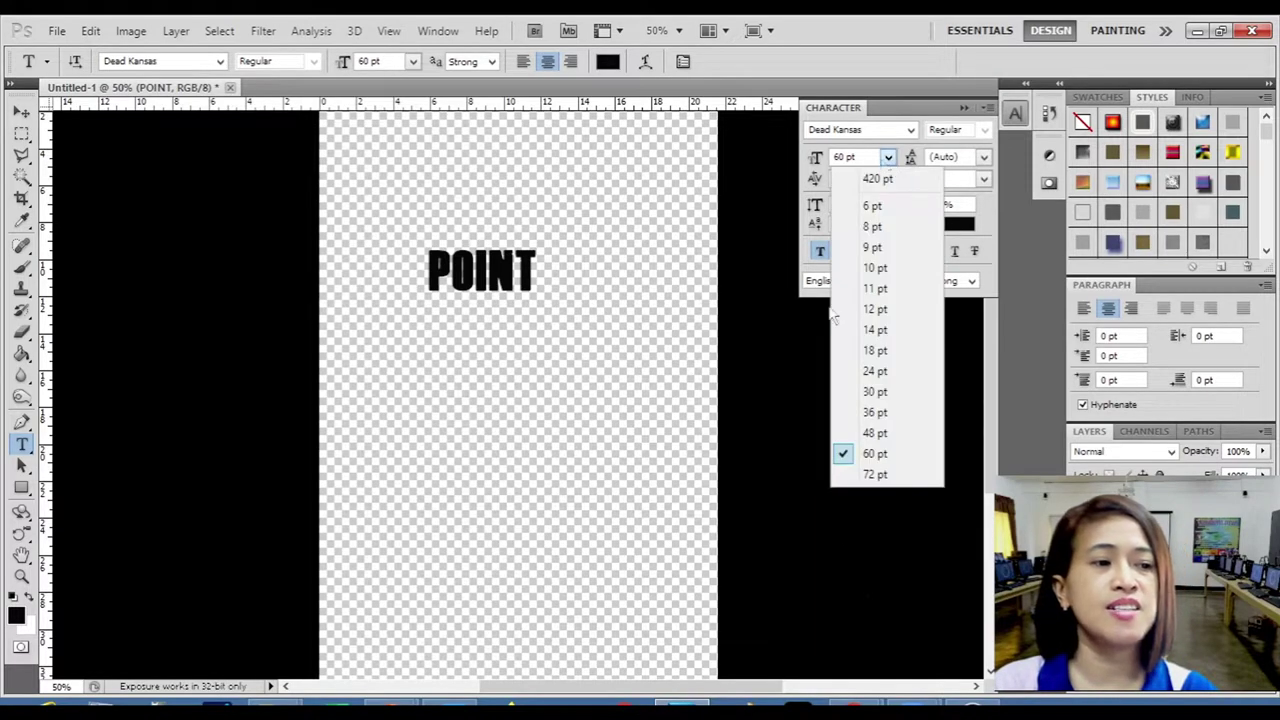
click(866, 470)
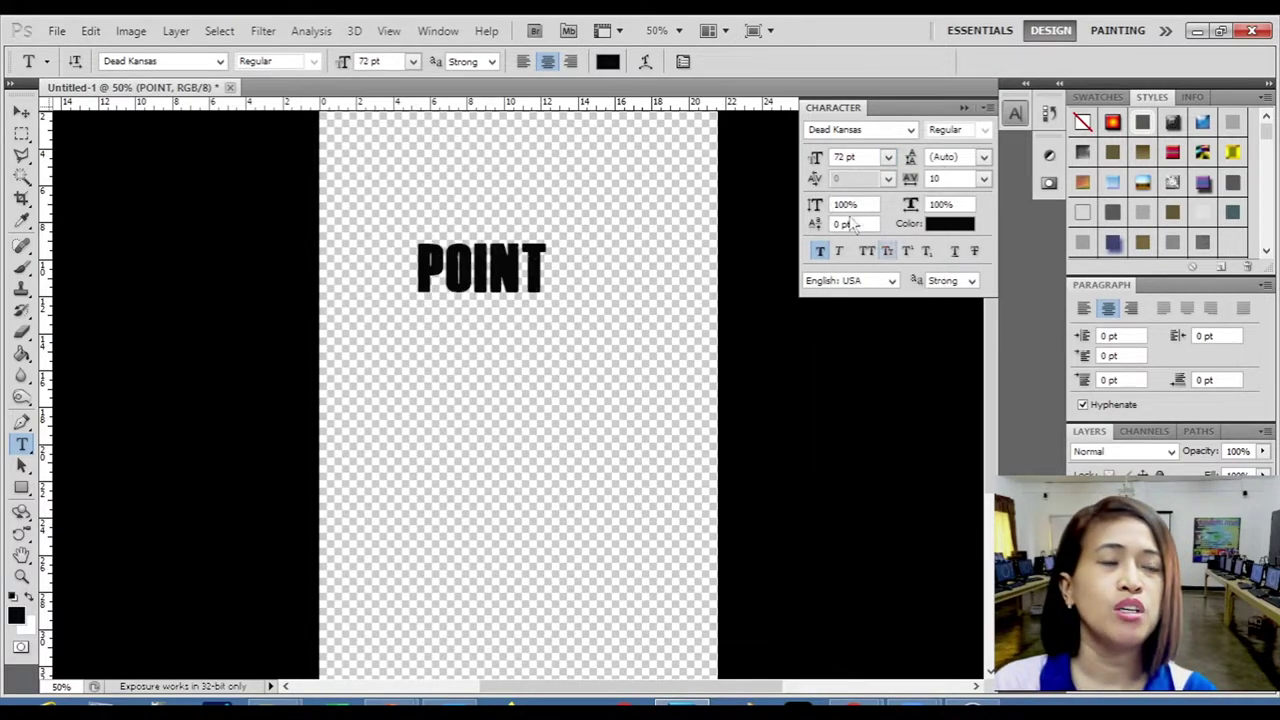
double_click(872, 157)
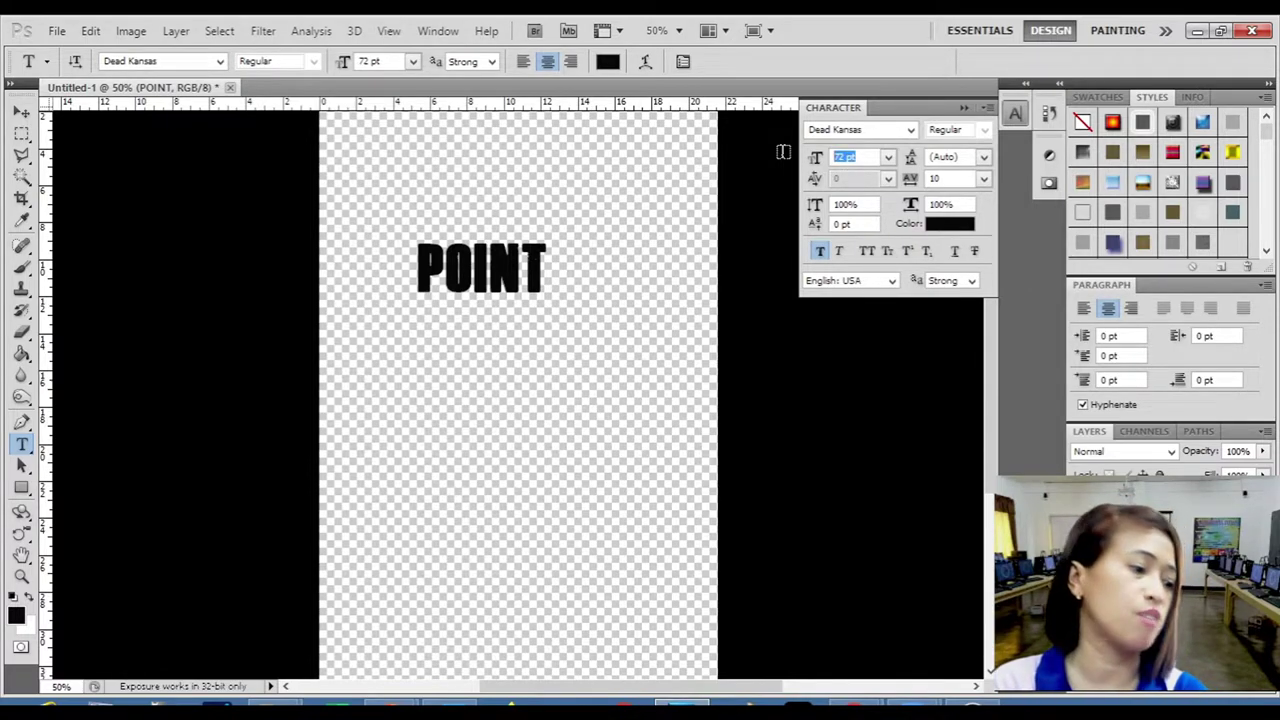
text(135)
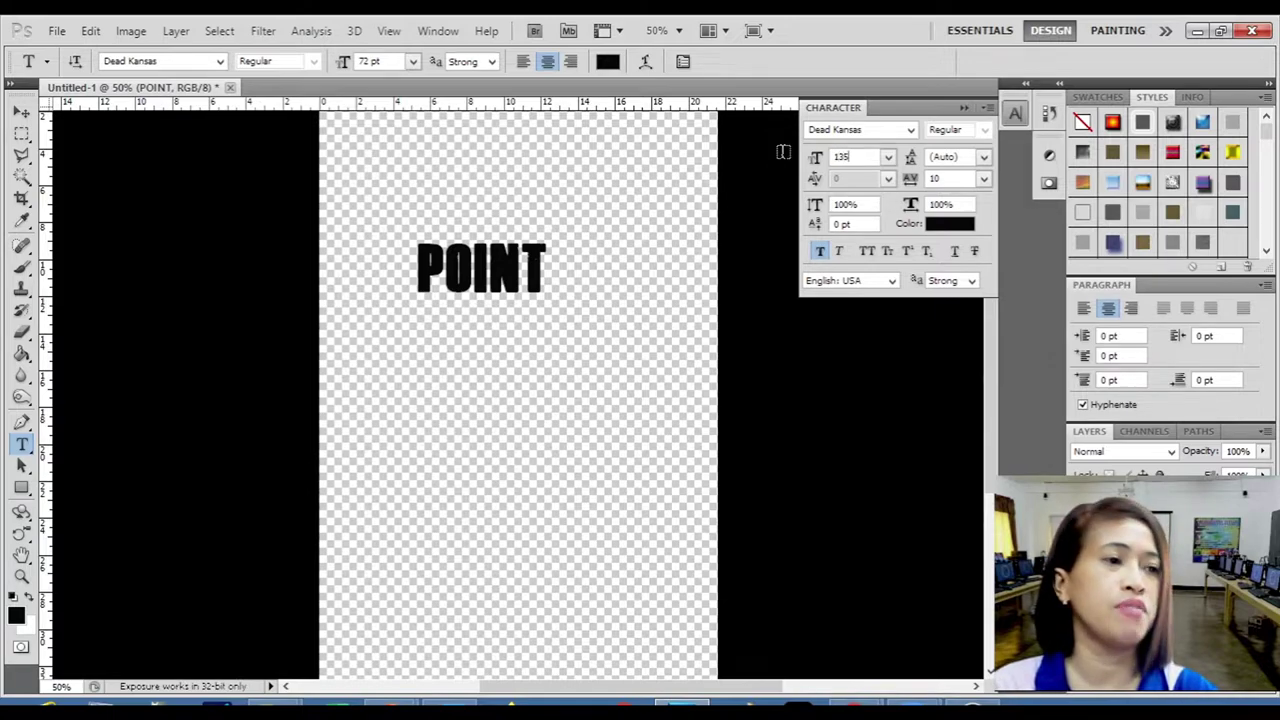
key(Return)
key(3)
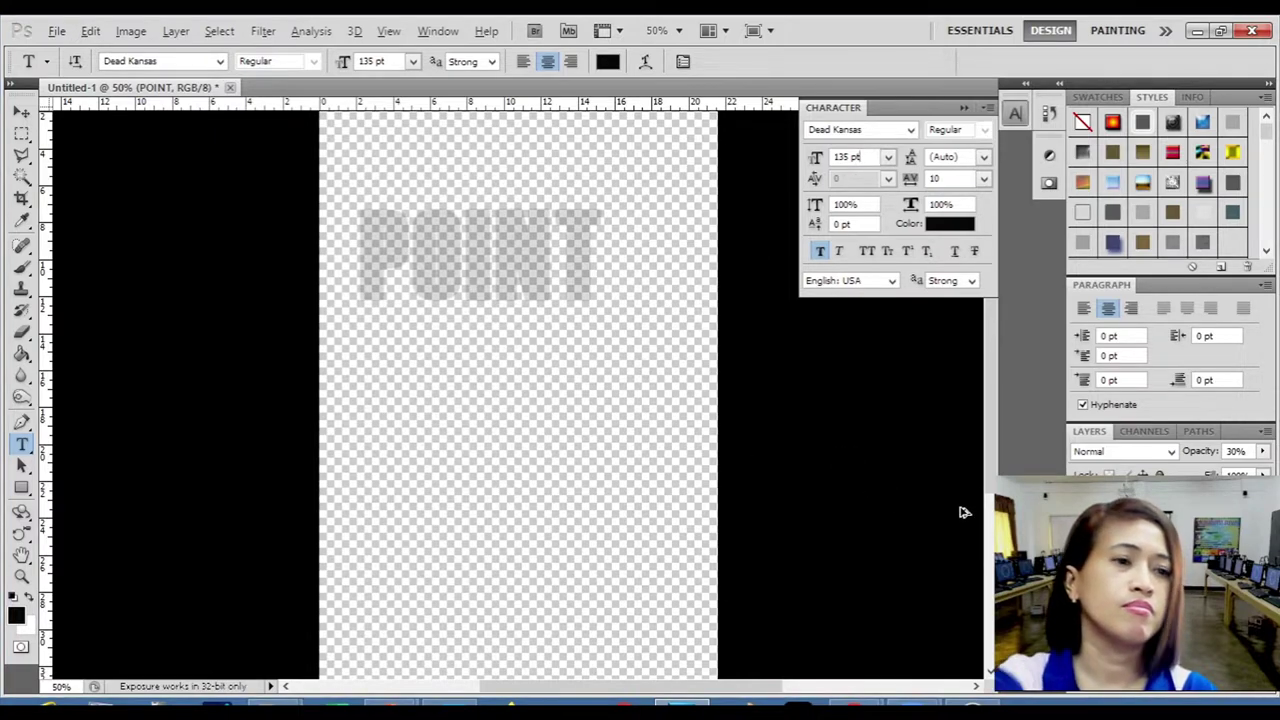
Restore the POINT layer to 100% opacity.
click(21, 112)
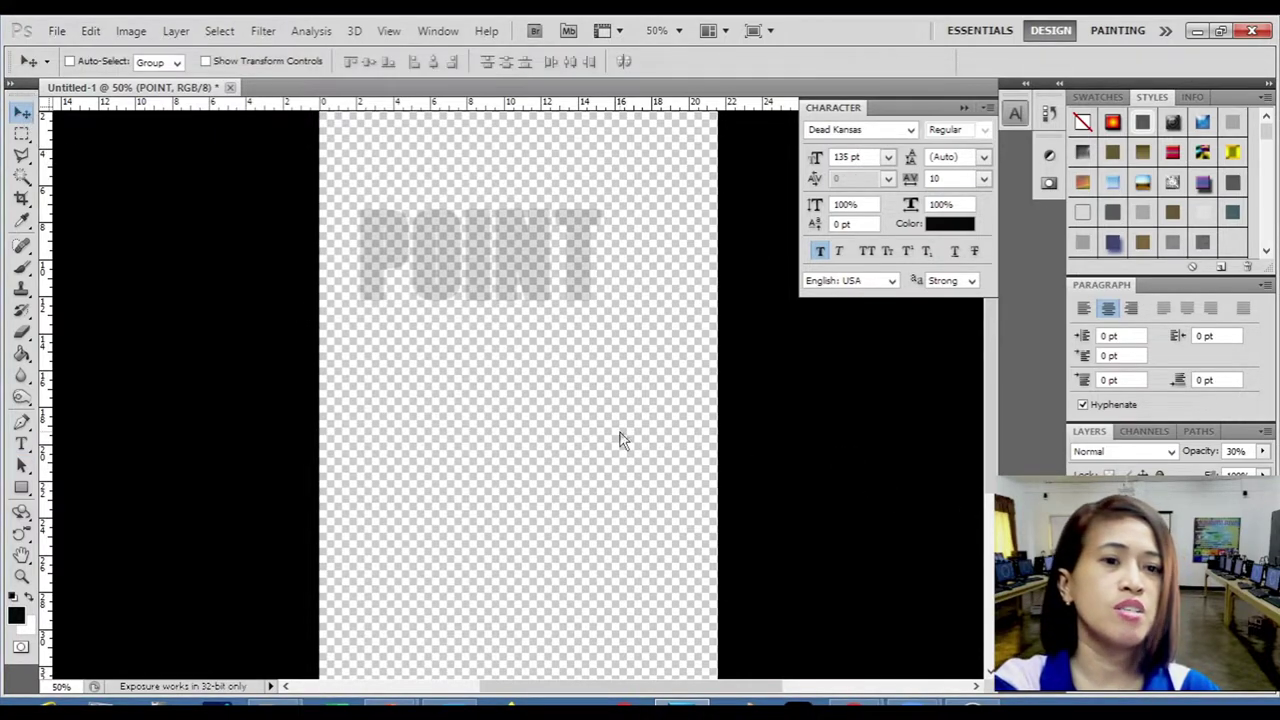
key(0)
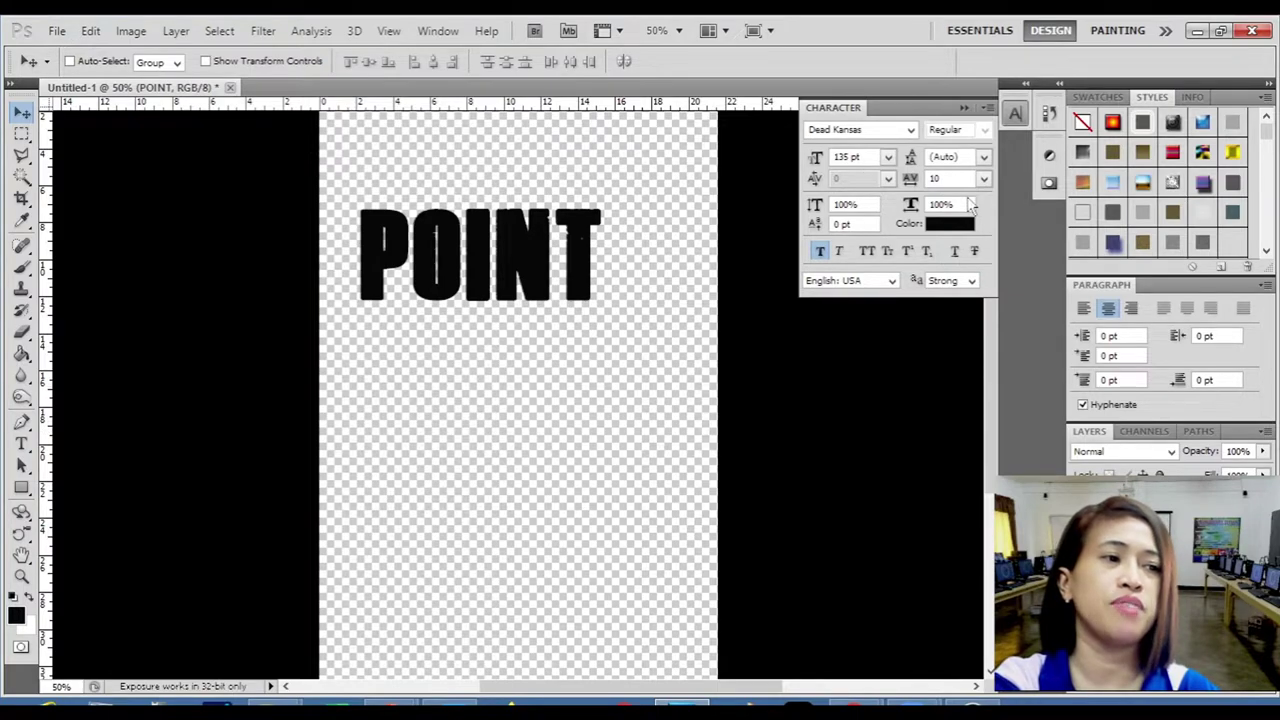
click(984, 158)
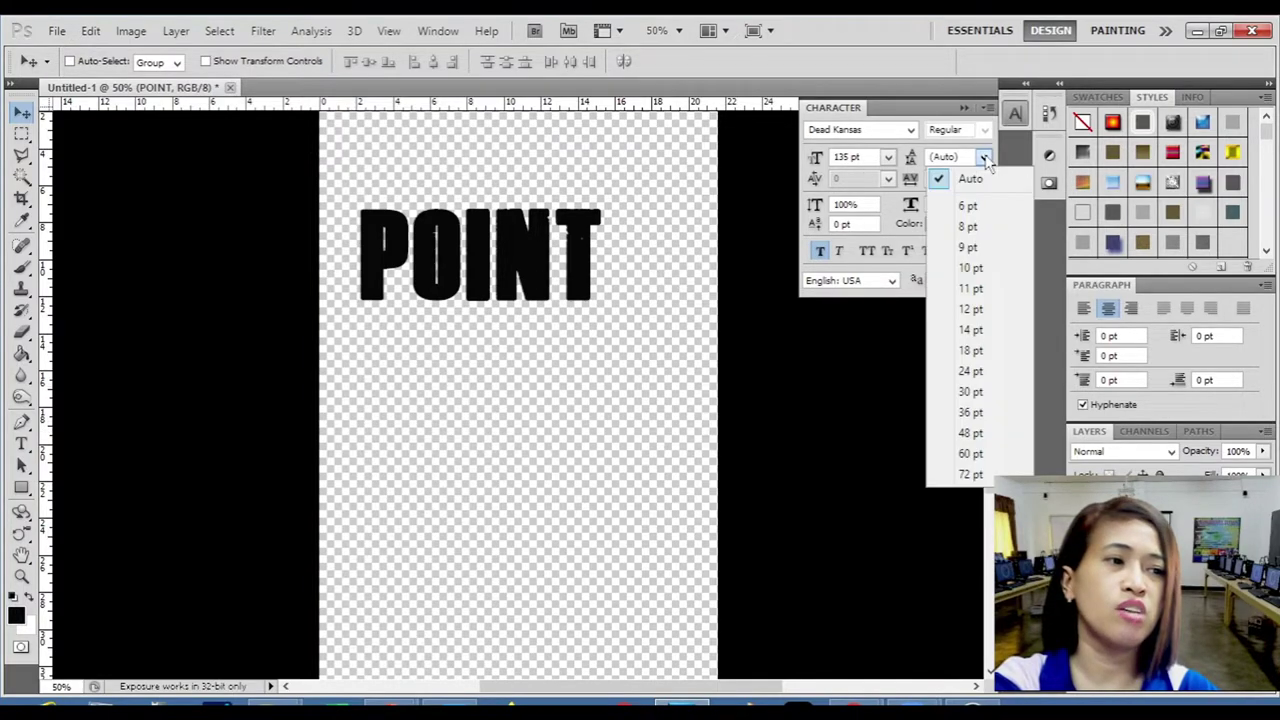
click(551, 252)
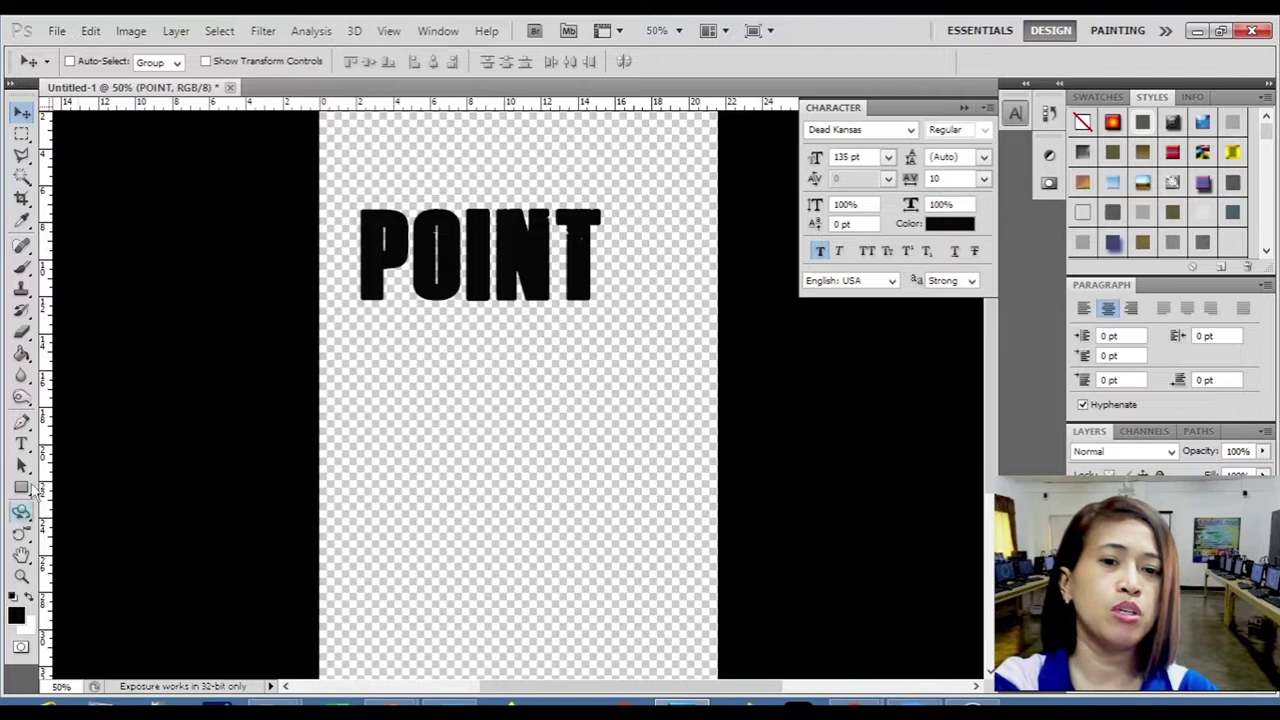
Add a second line reading PHOTOSHOP under POINT.
click(23, 447)
click(503, 244)
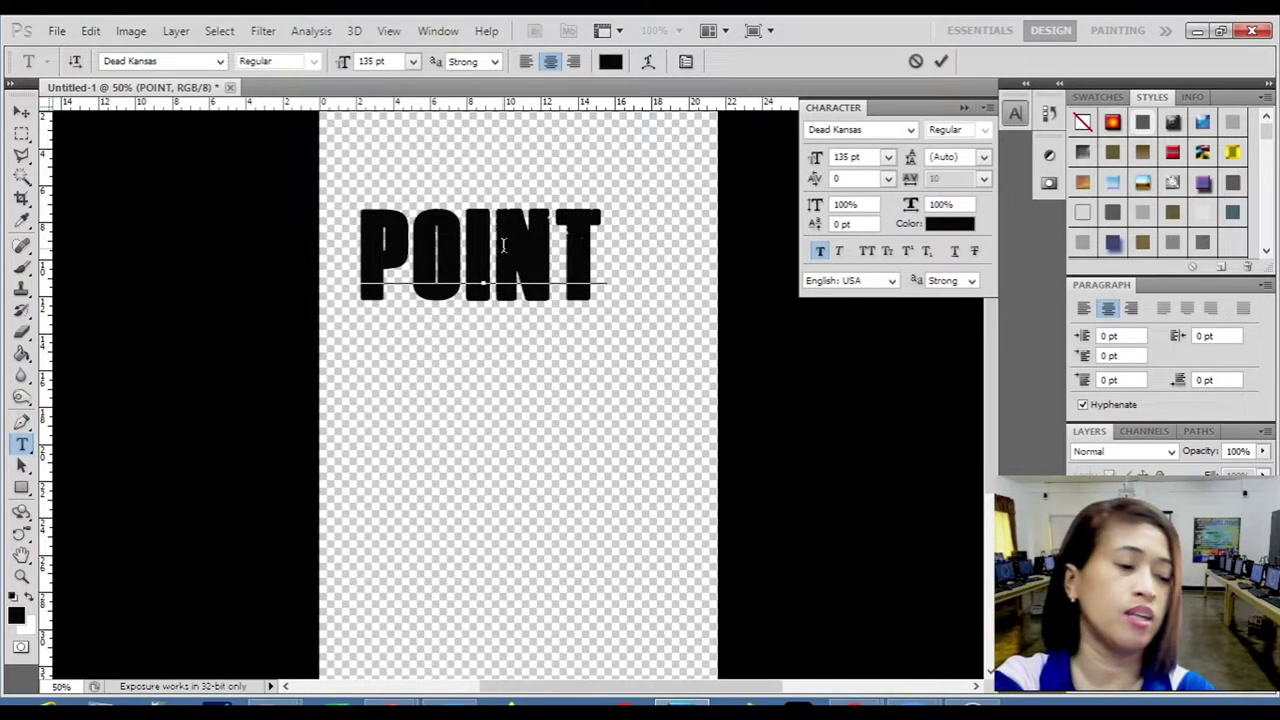
key(Return)
text(P)
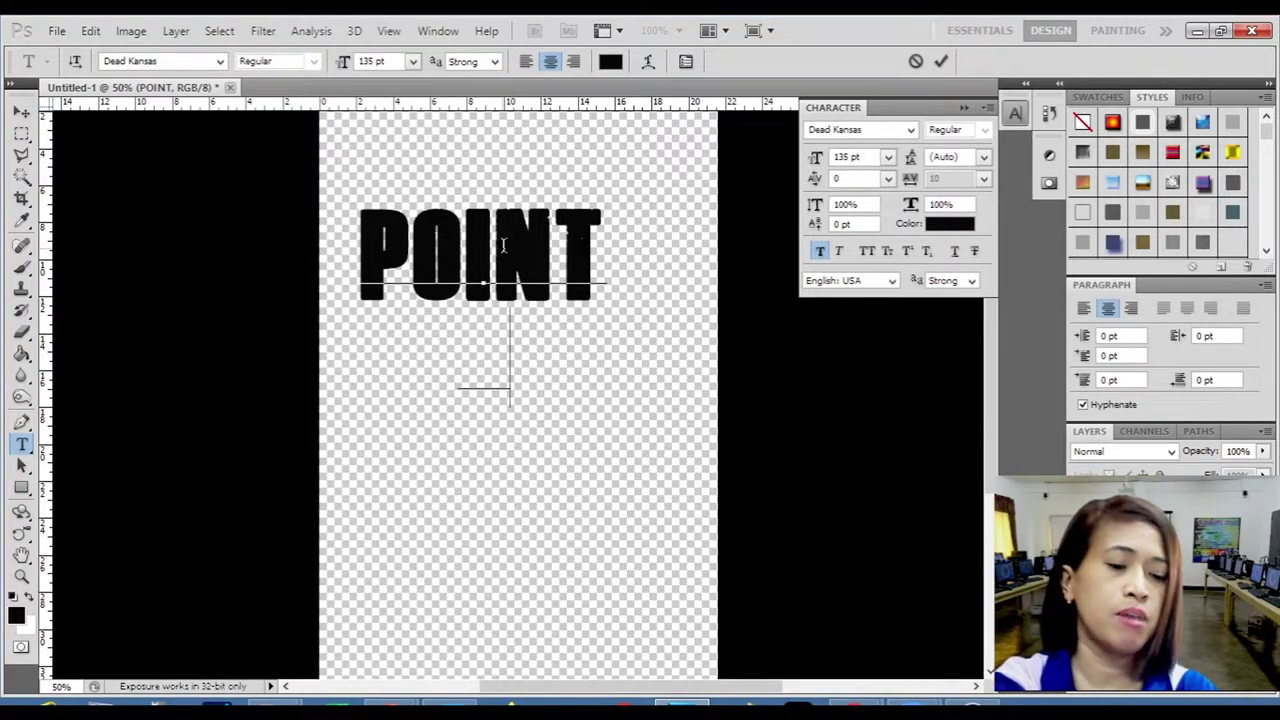
text(ARA)
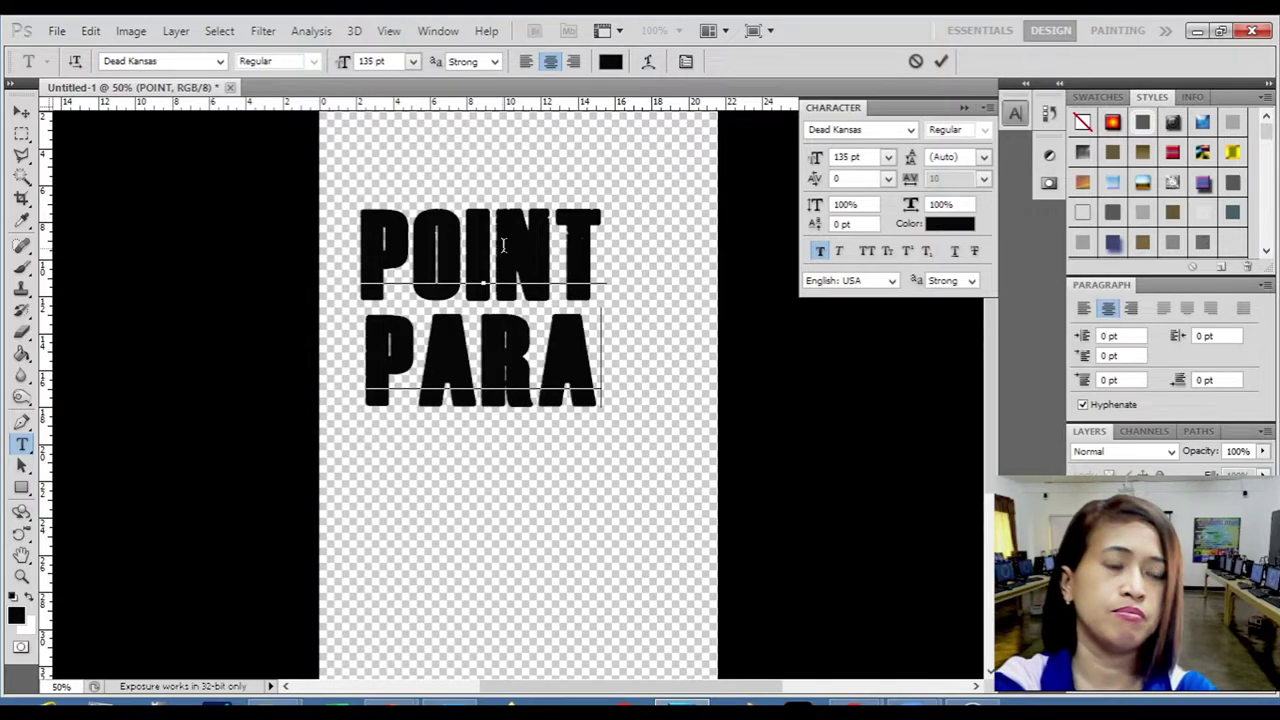
key(BackSpace)
key(BackSpace)
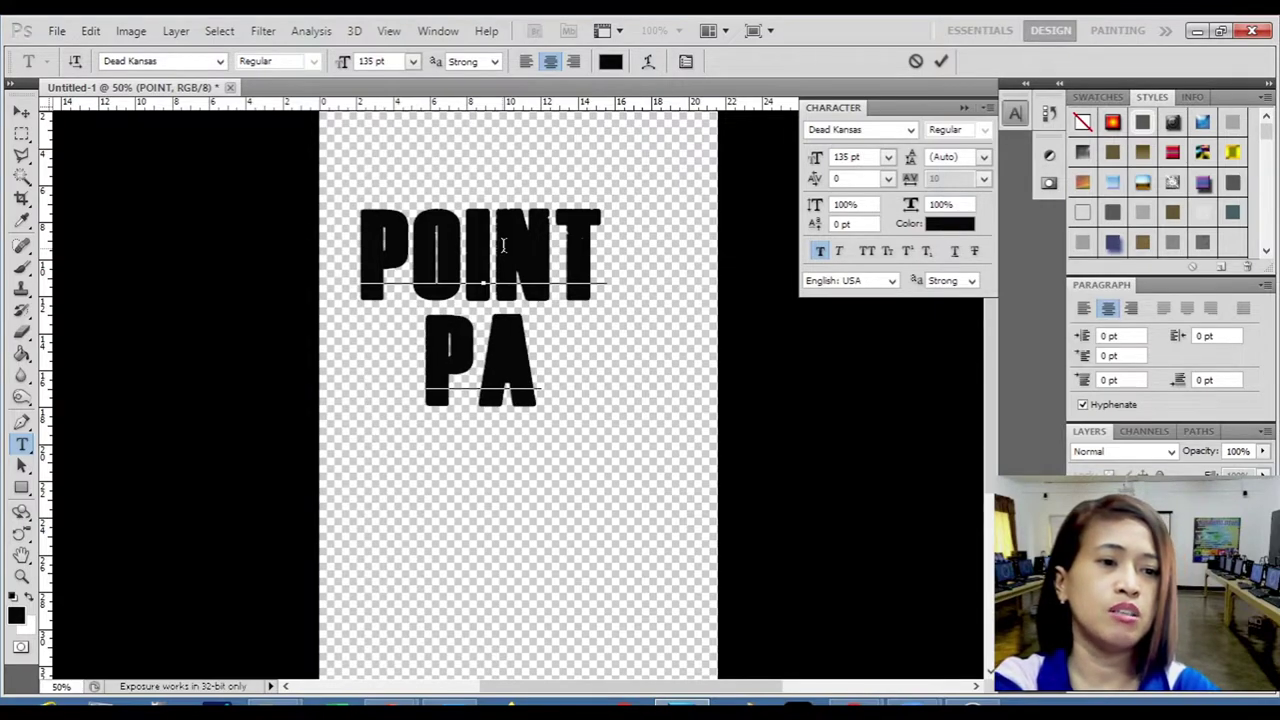
key(BackSpace)
text(HOT)
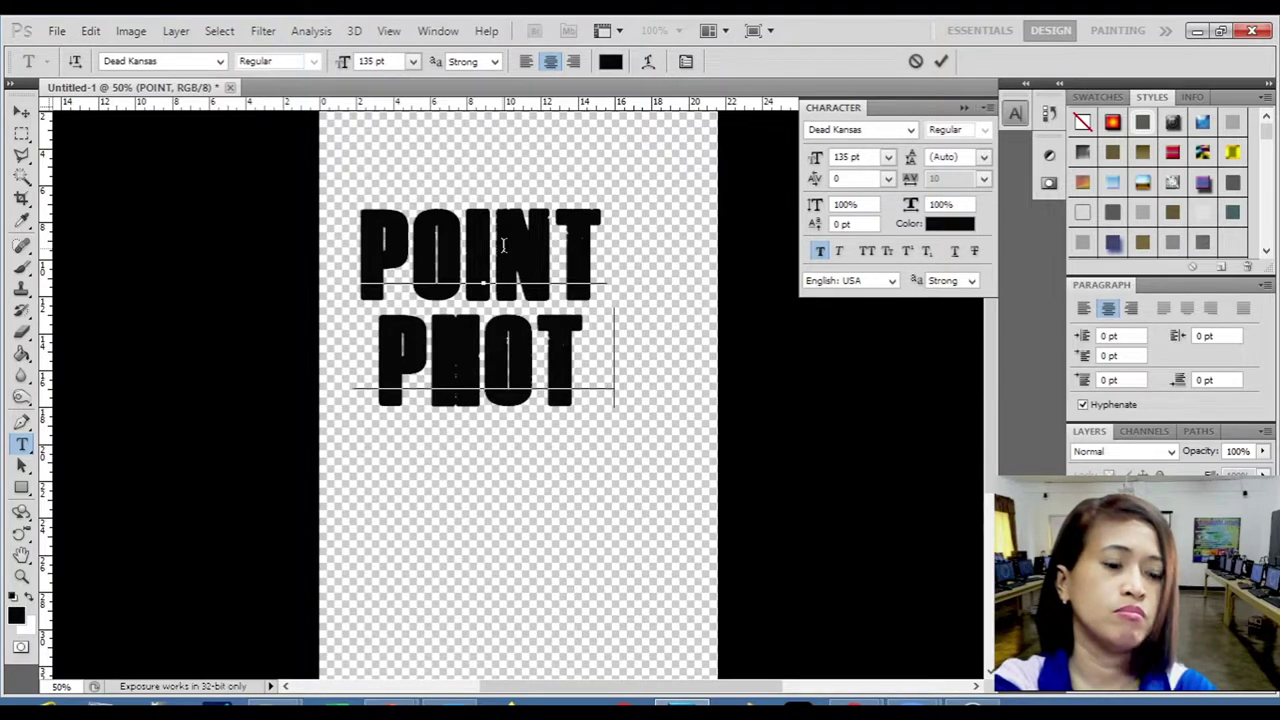
text(O)
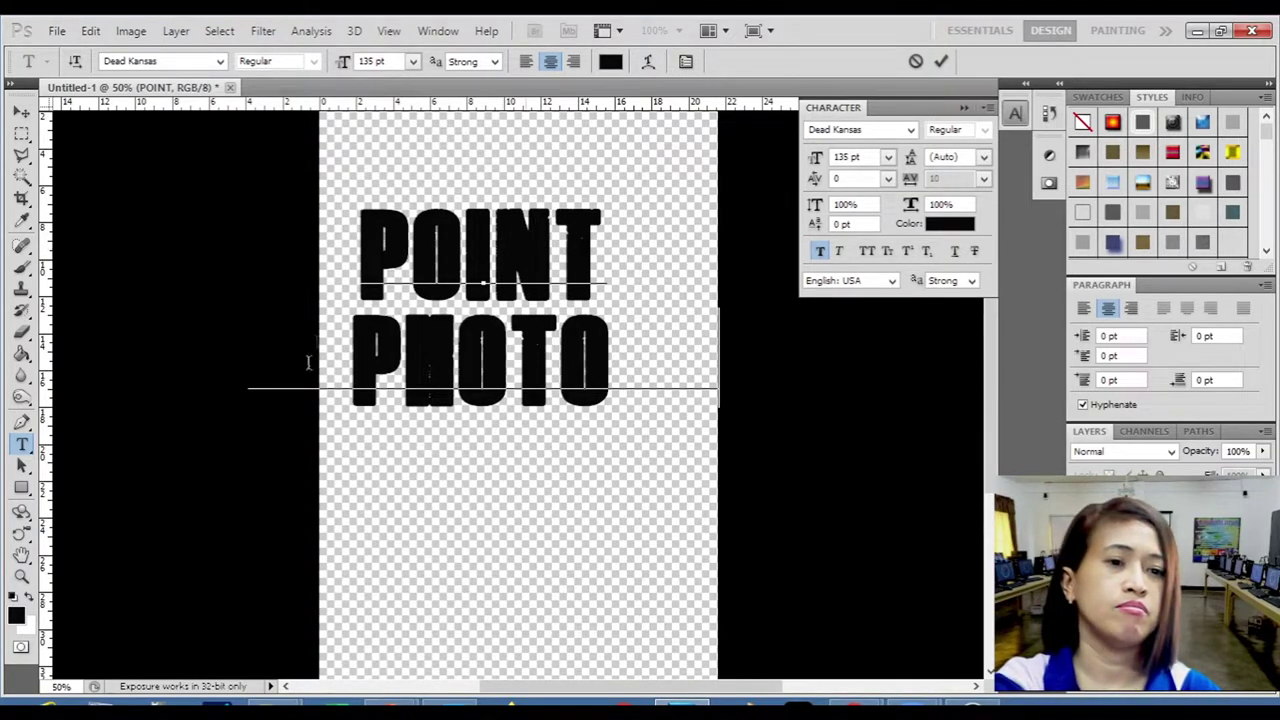
text(SHOP)
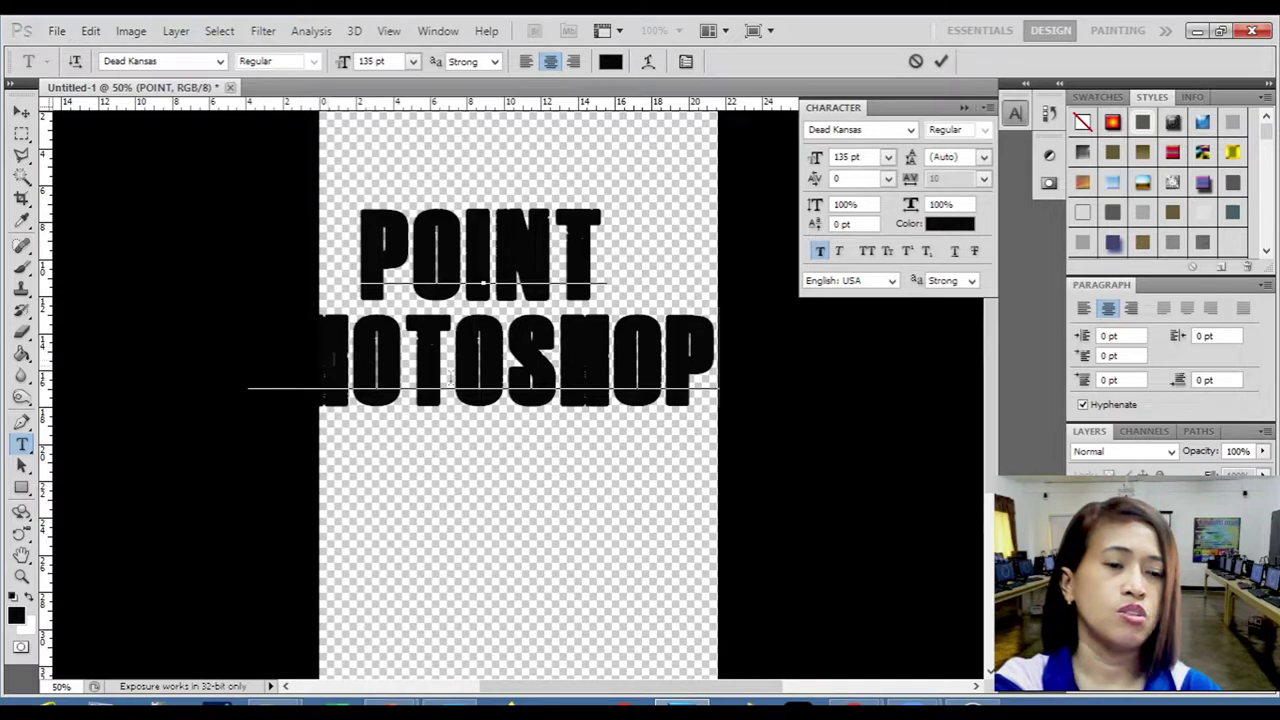
Set PHOTOSHOP to 72 pt and the leading of both lines to 150 pt.
double_click(743, 366)
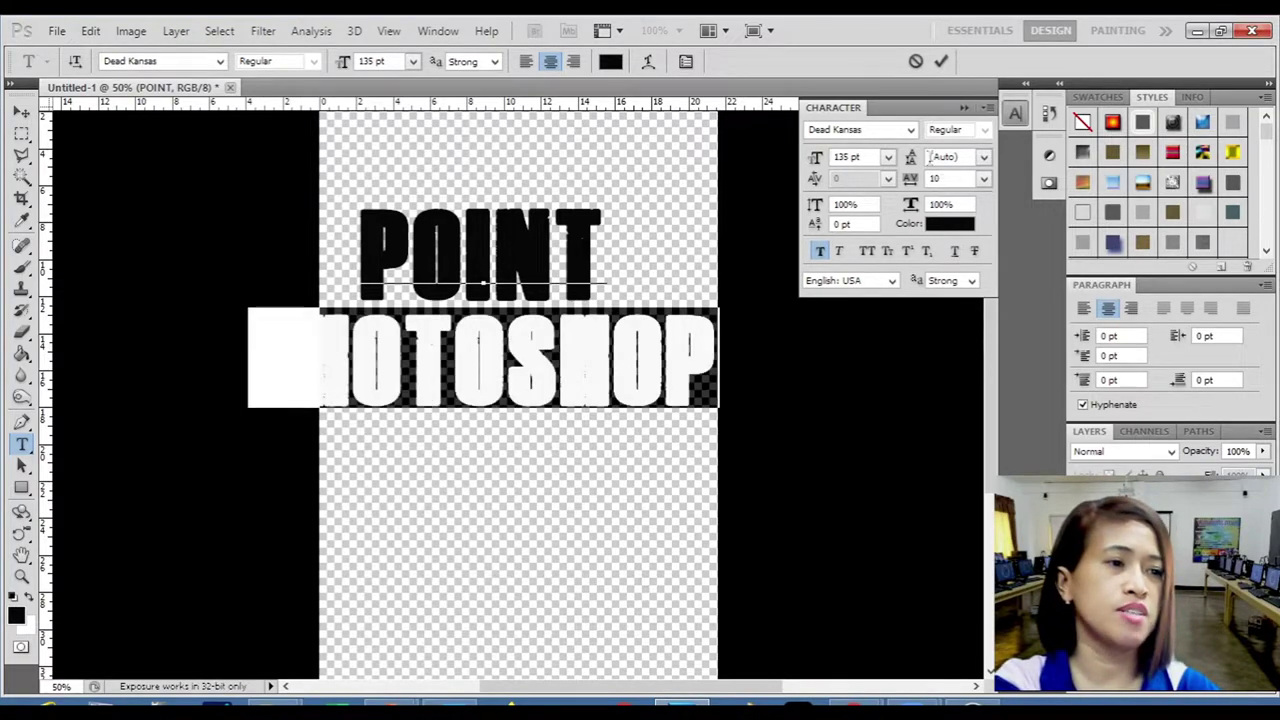
click(888, 158)
click(877, 475)
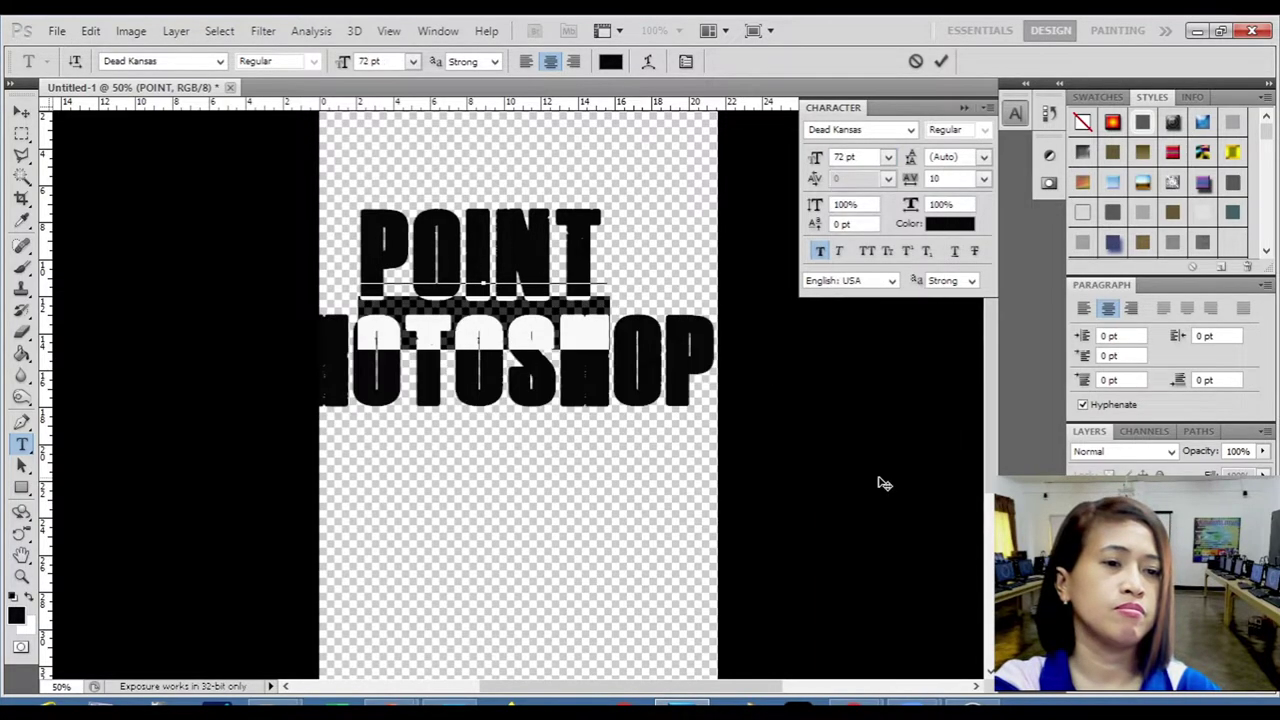
click(481, 268)
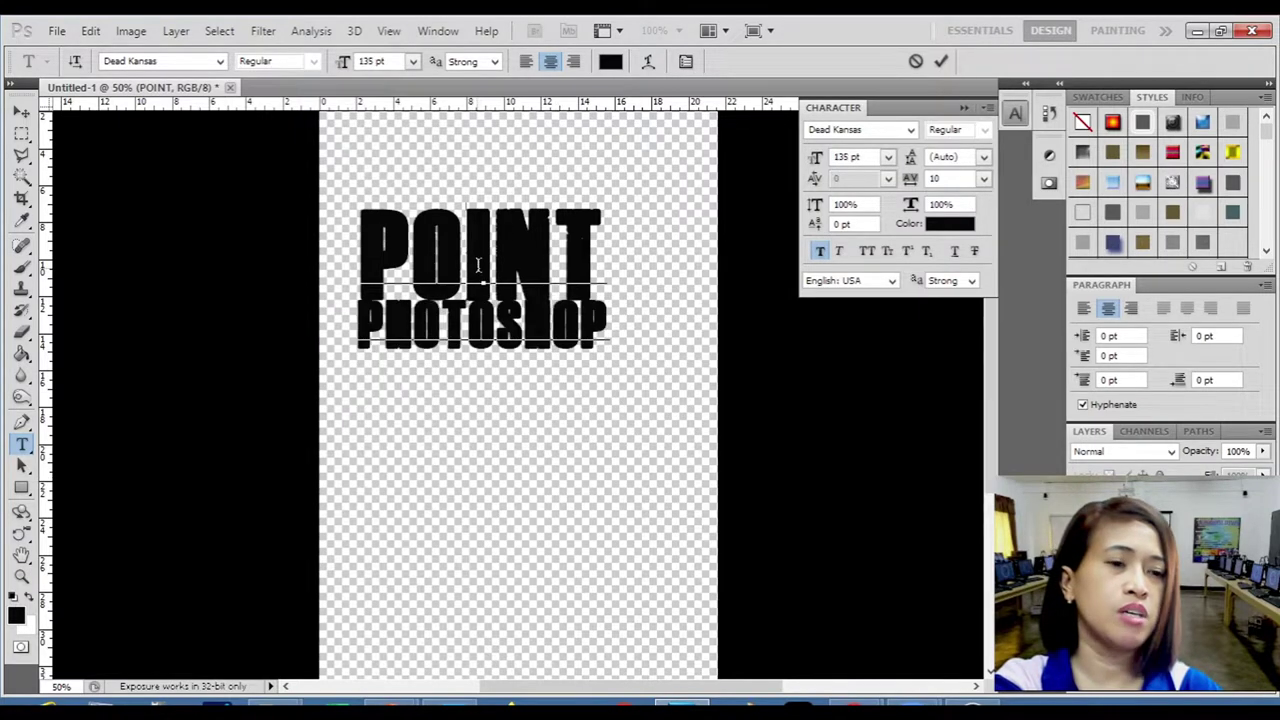
key(ctrl+a)
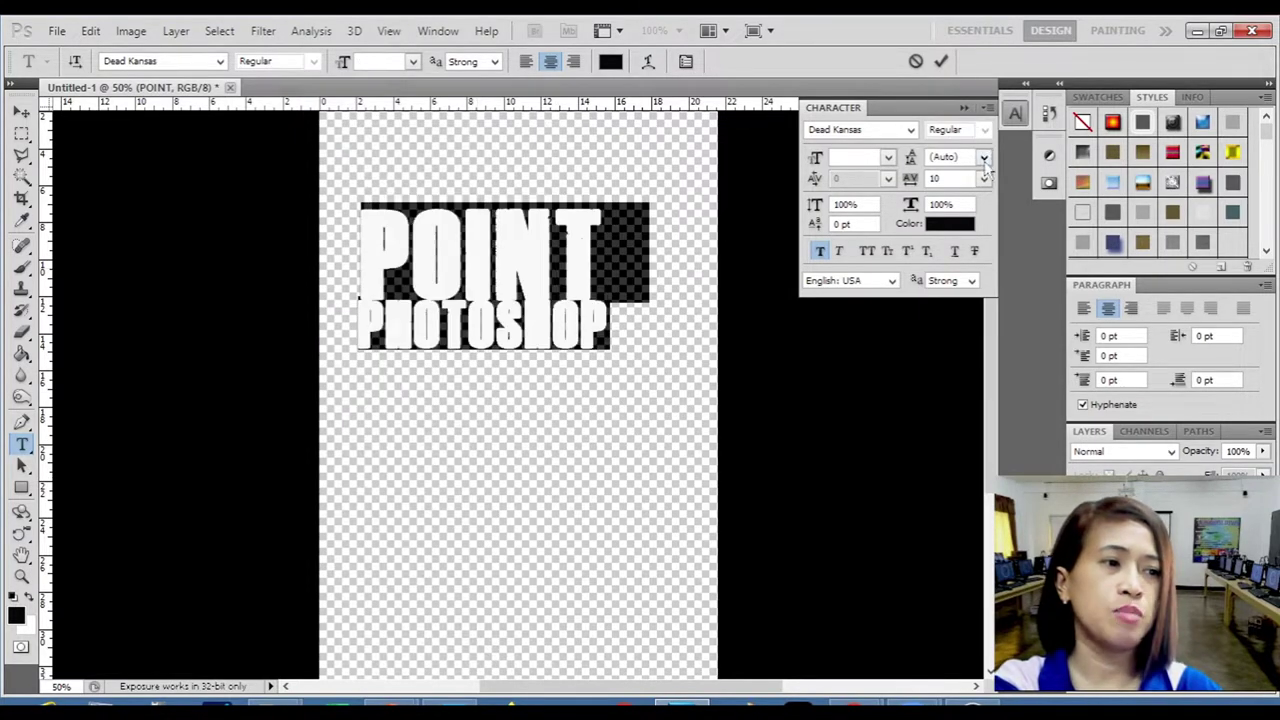
click(984, 158)
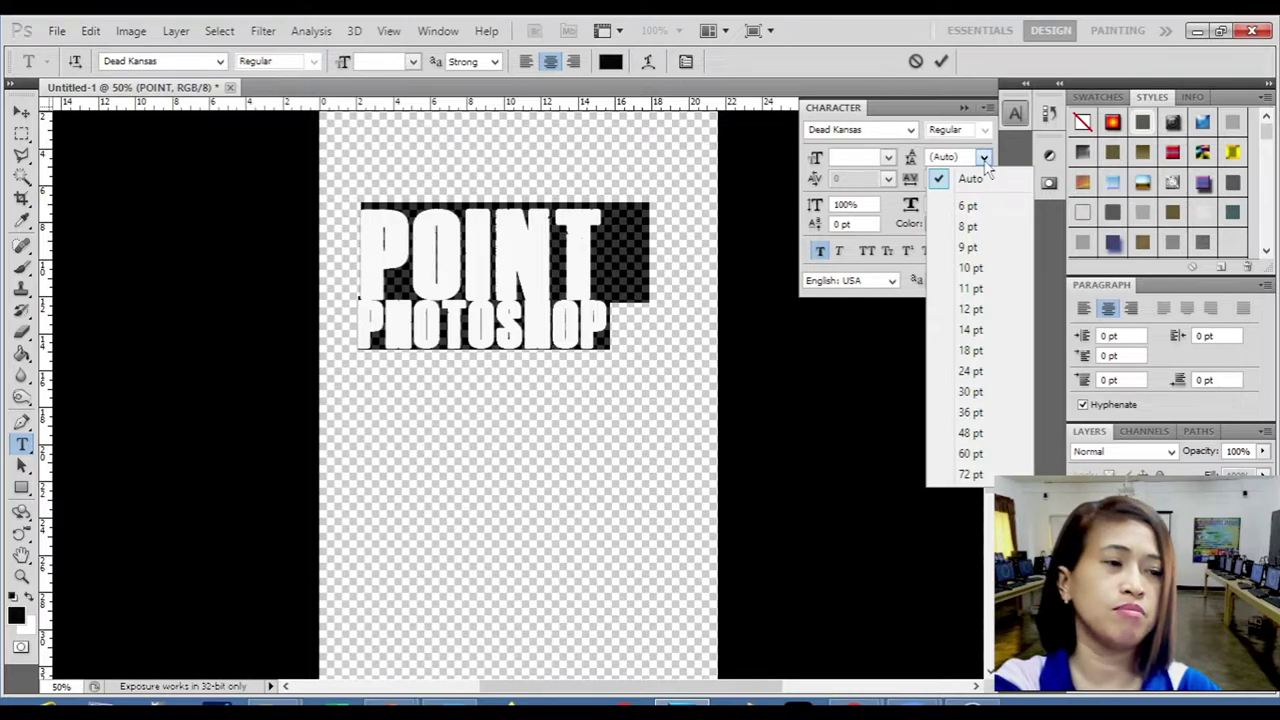
click(968, 474)
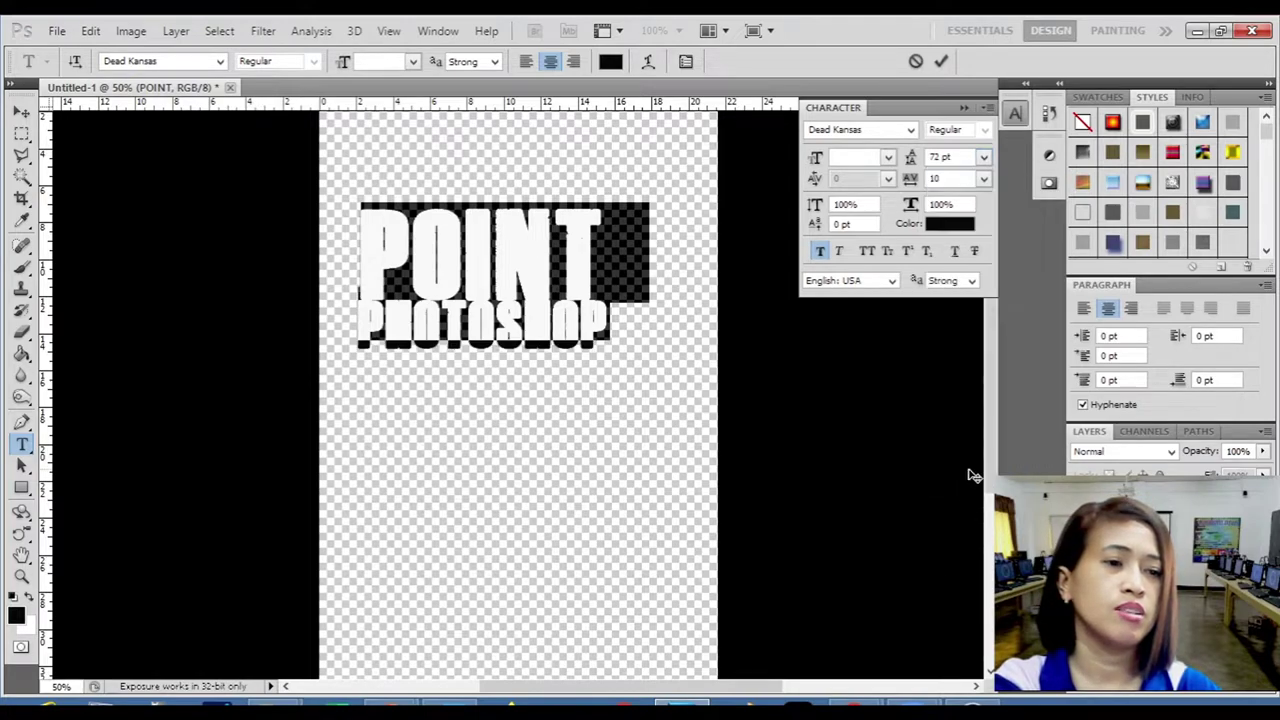
click(957, 156)
text(1)
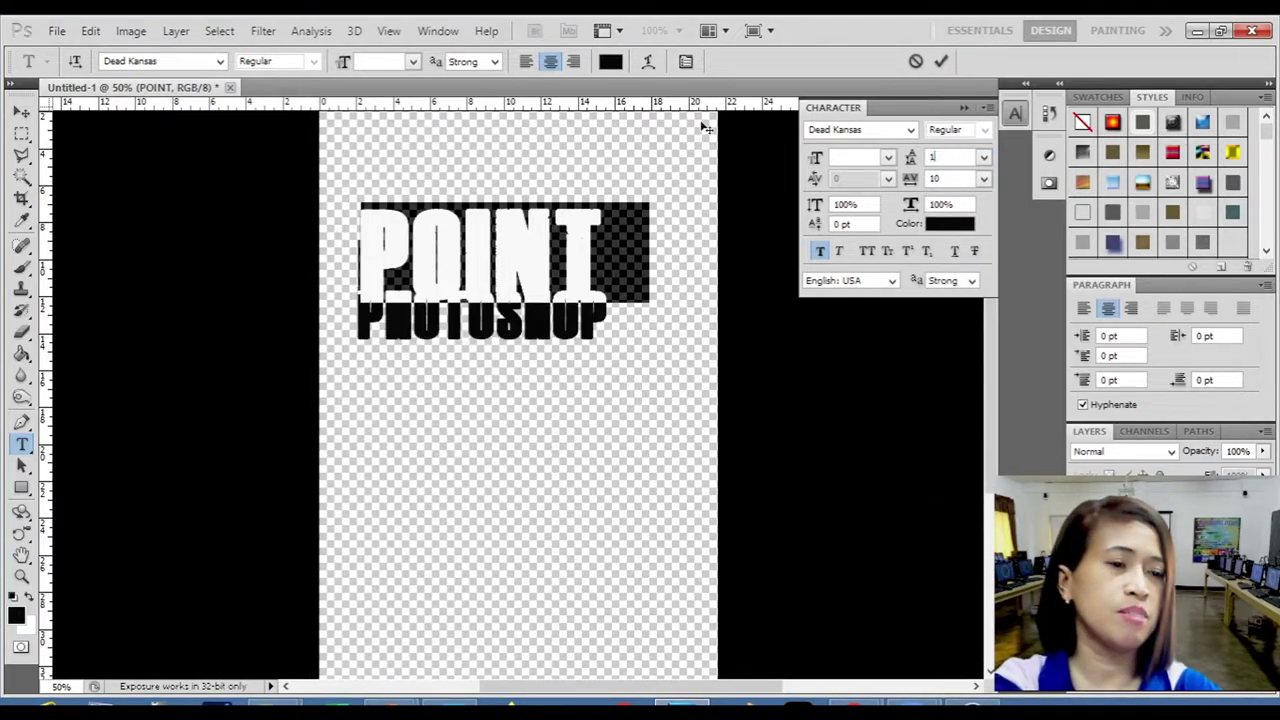
text(50)
key(Return)
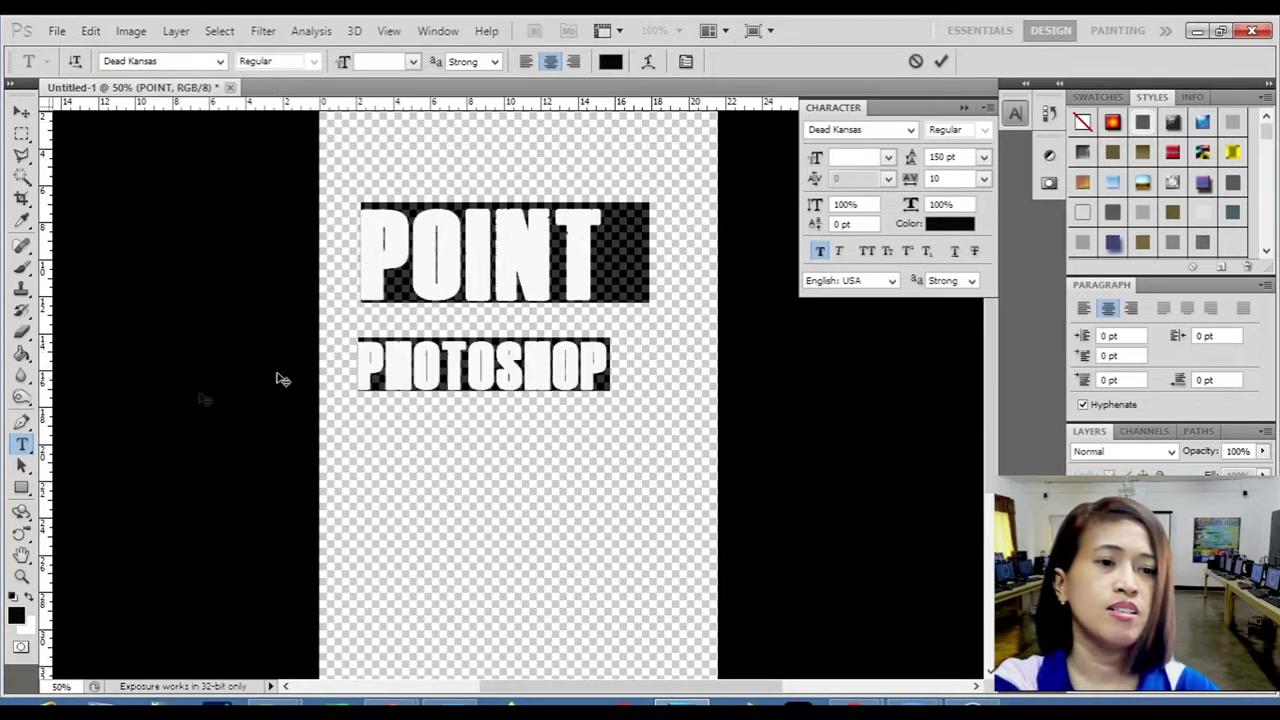
Commit the text, then undo back to the single 72 pt POINT line.
click(509, 318)
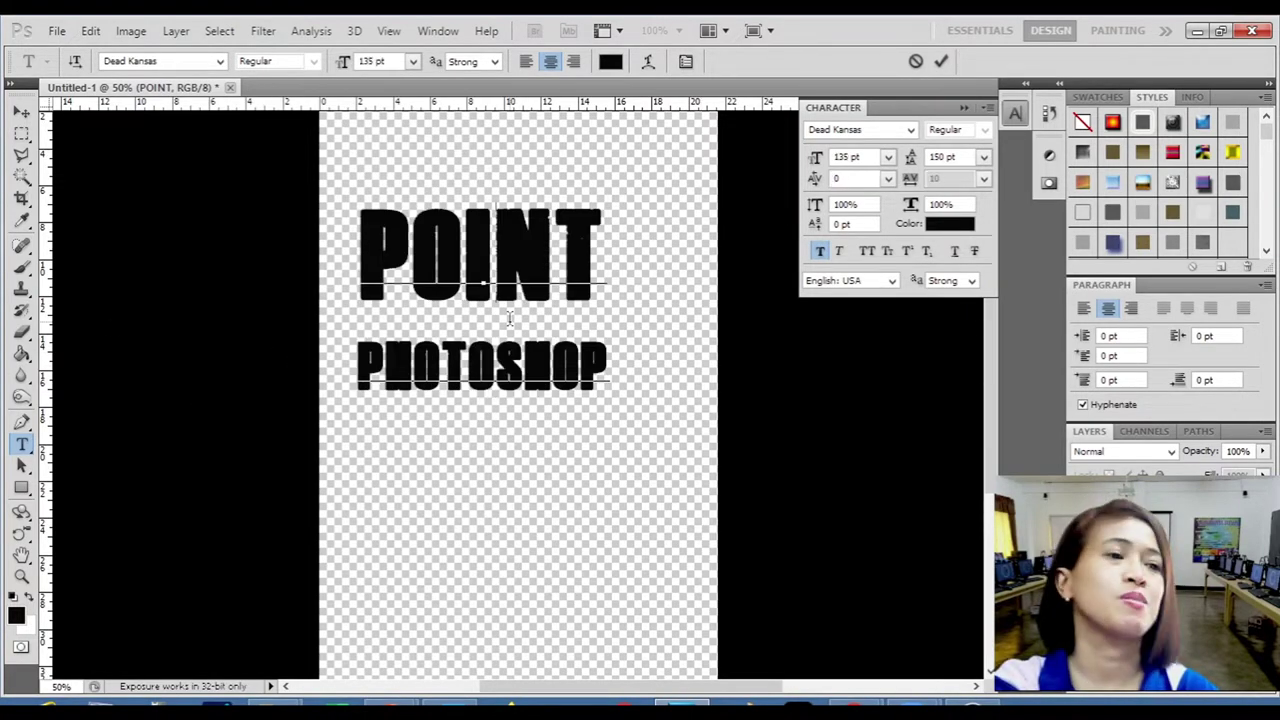
click(21, 110)
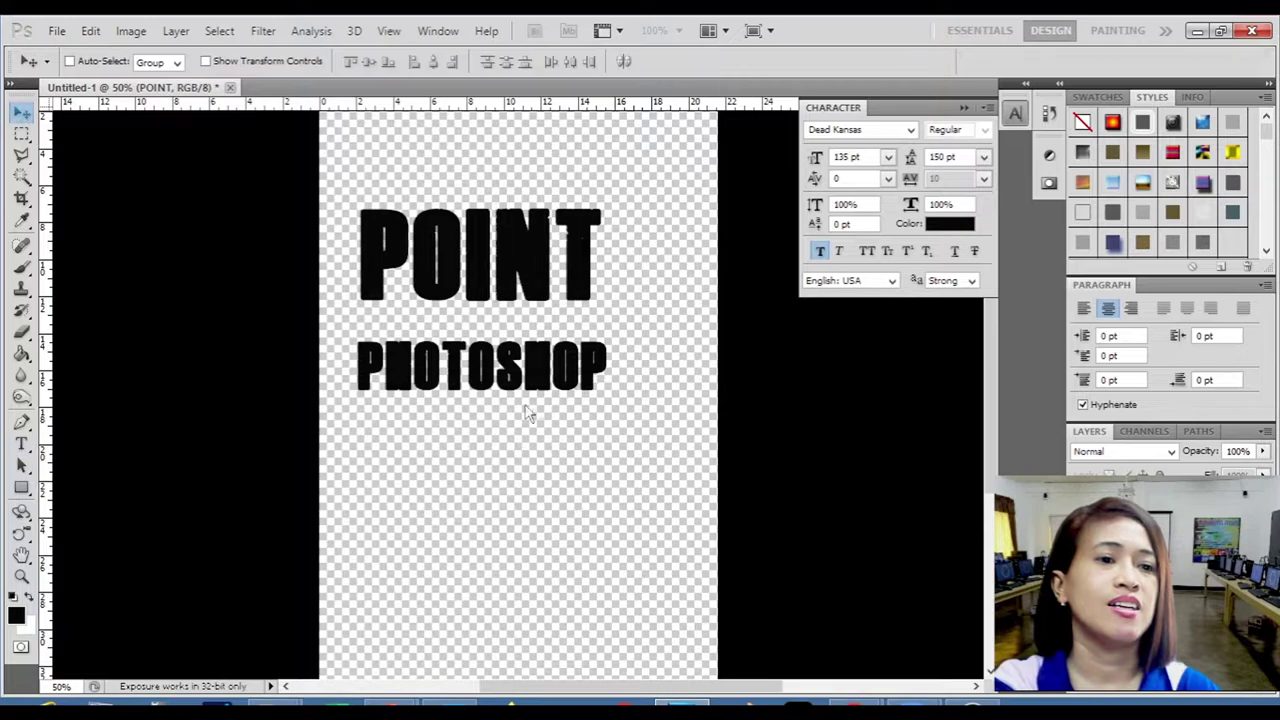
key(ctrl+alt+z)
key(ctrl+alt+z)
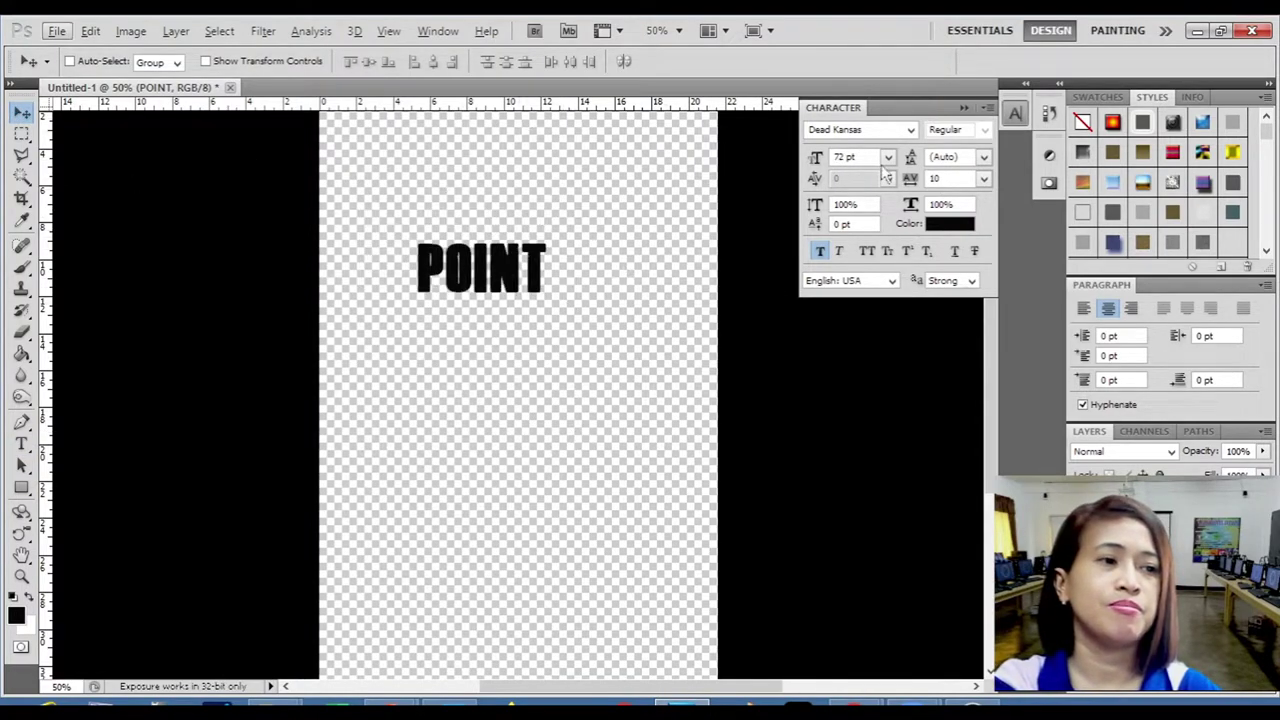
Give POINT a 150 pt font size and 150% vertical scale in the Character panel.
click(21, 444)
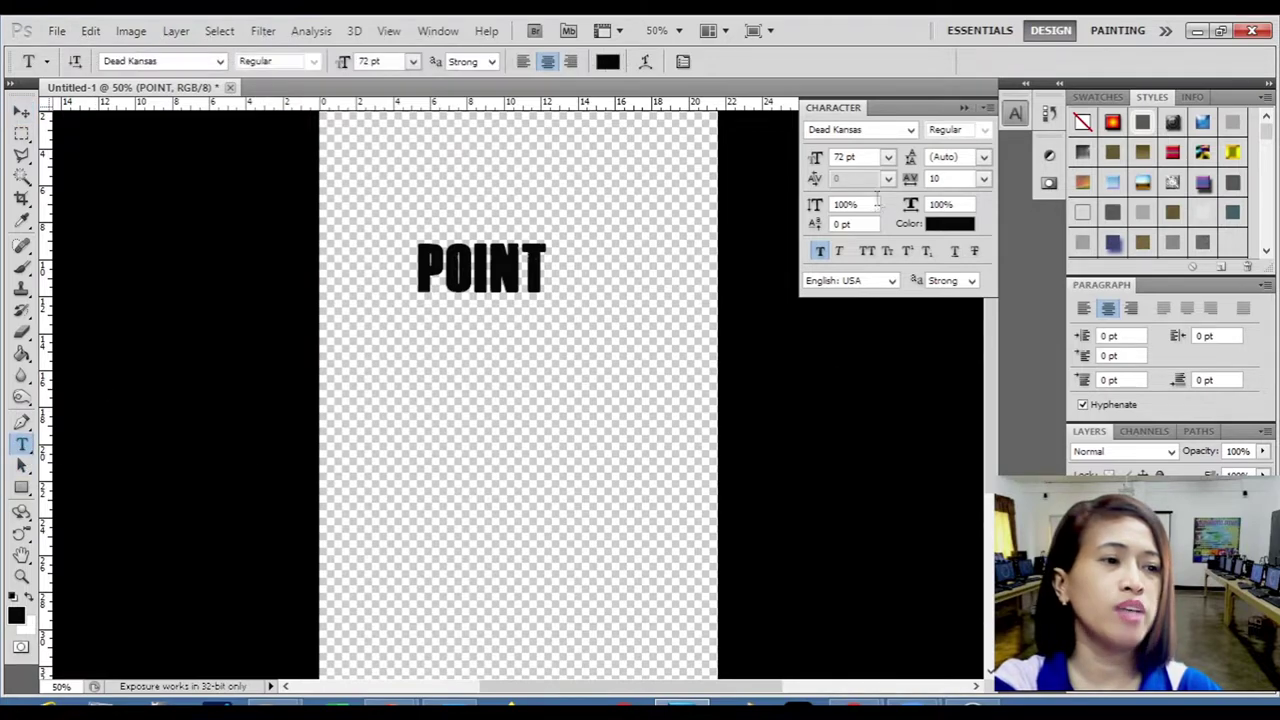
click(888, 158)
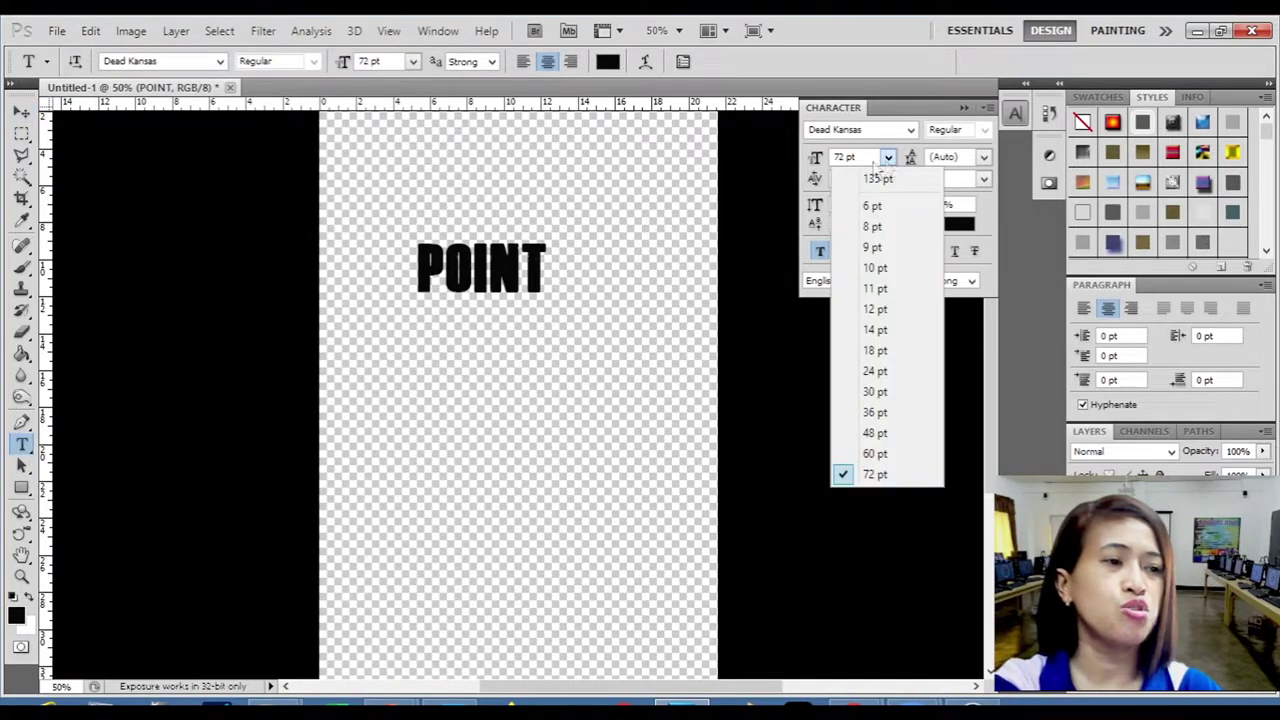
click(870, 158)
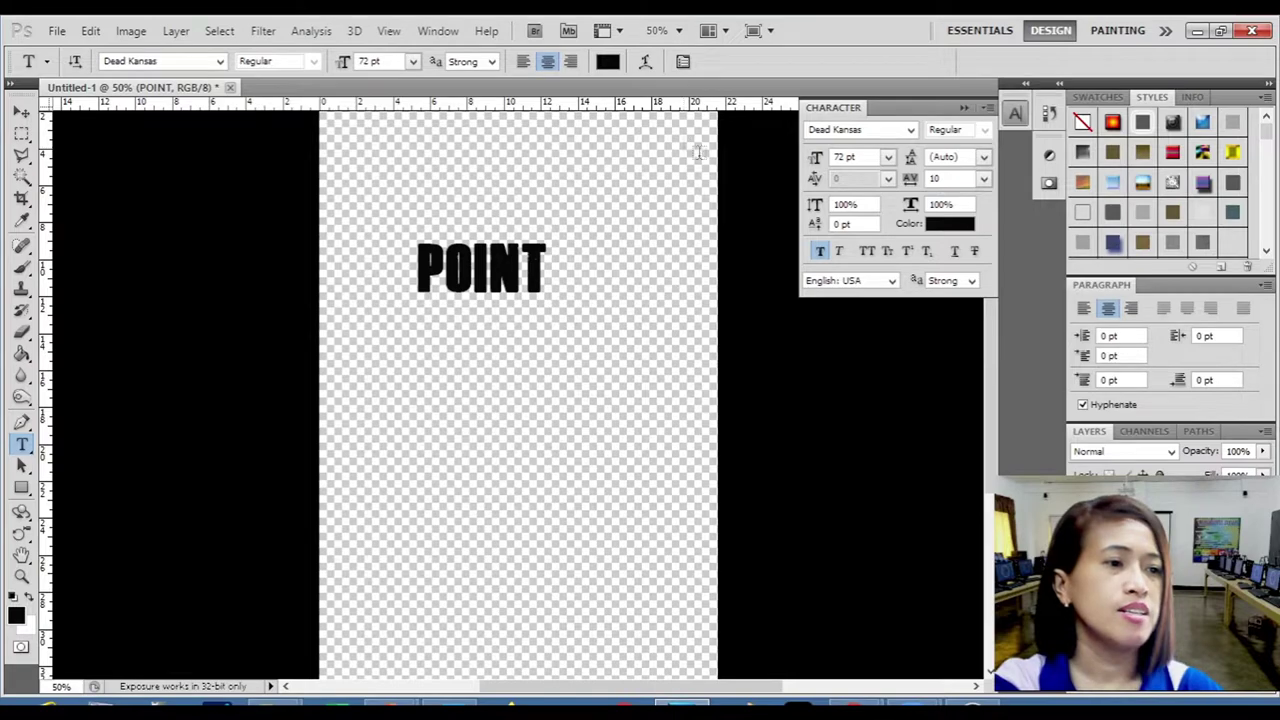
click(856, 157)
text(150)
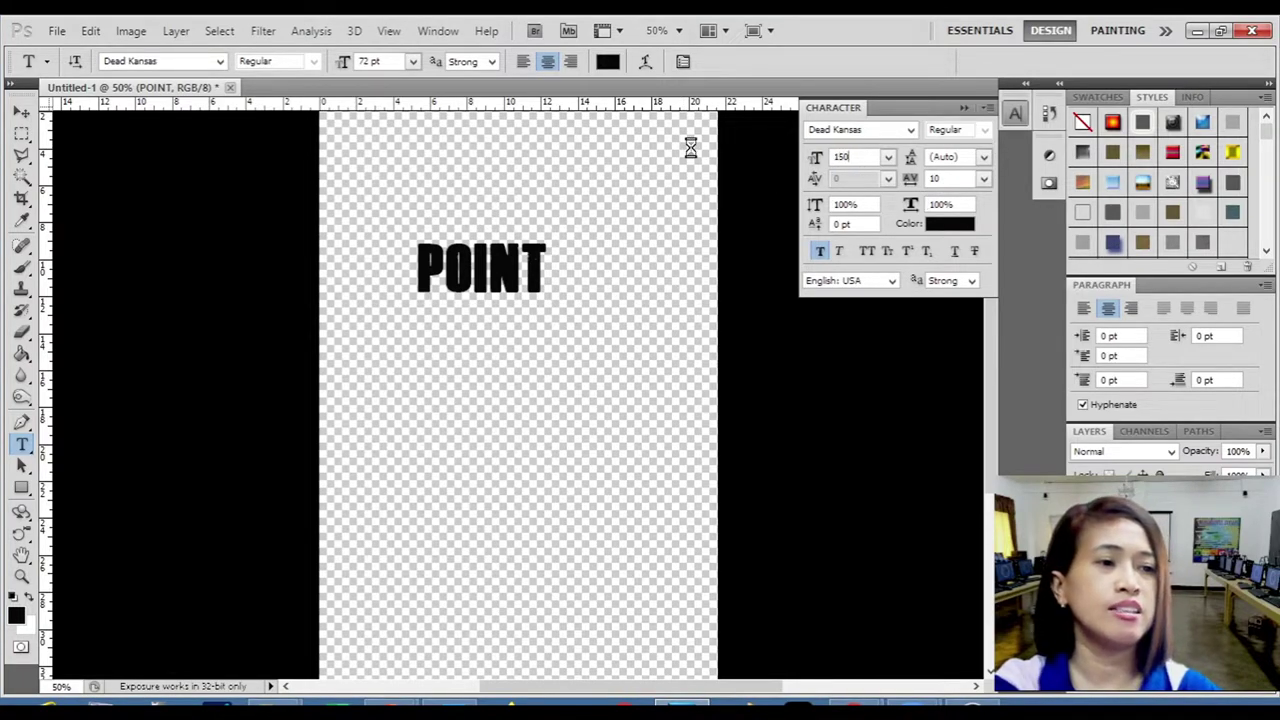
key(Return)
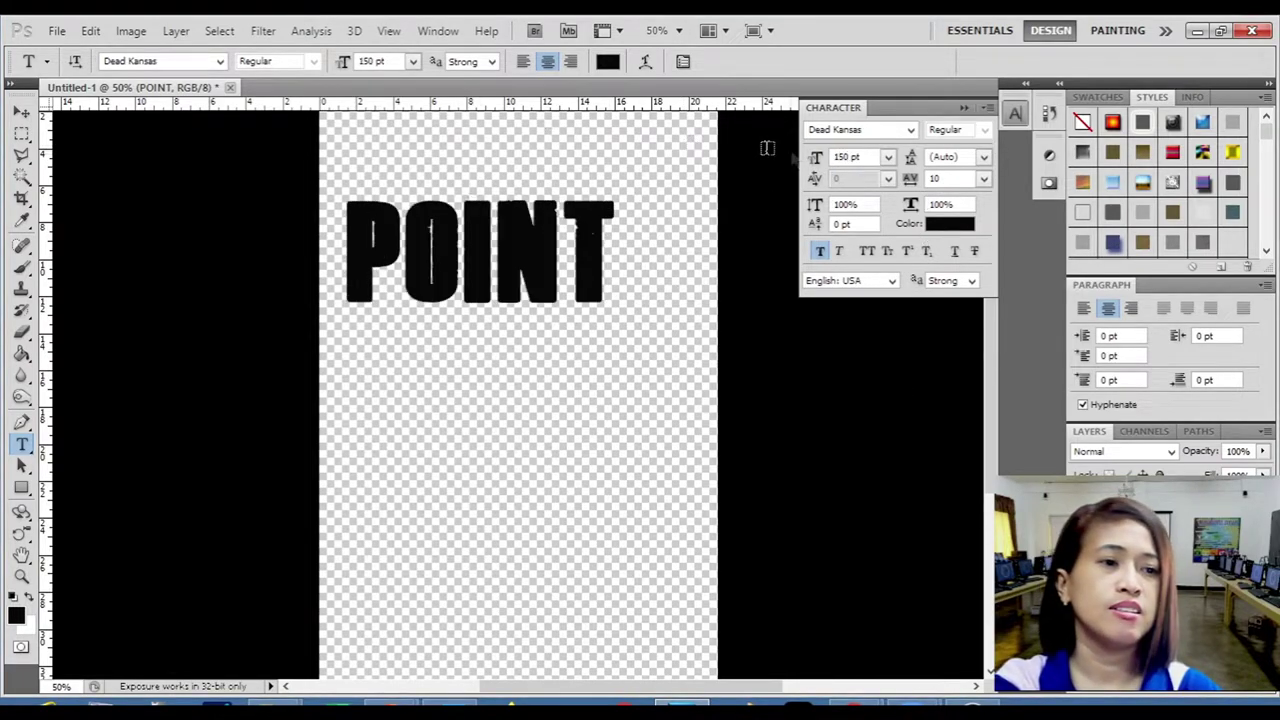
click(858, 204)
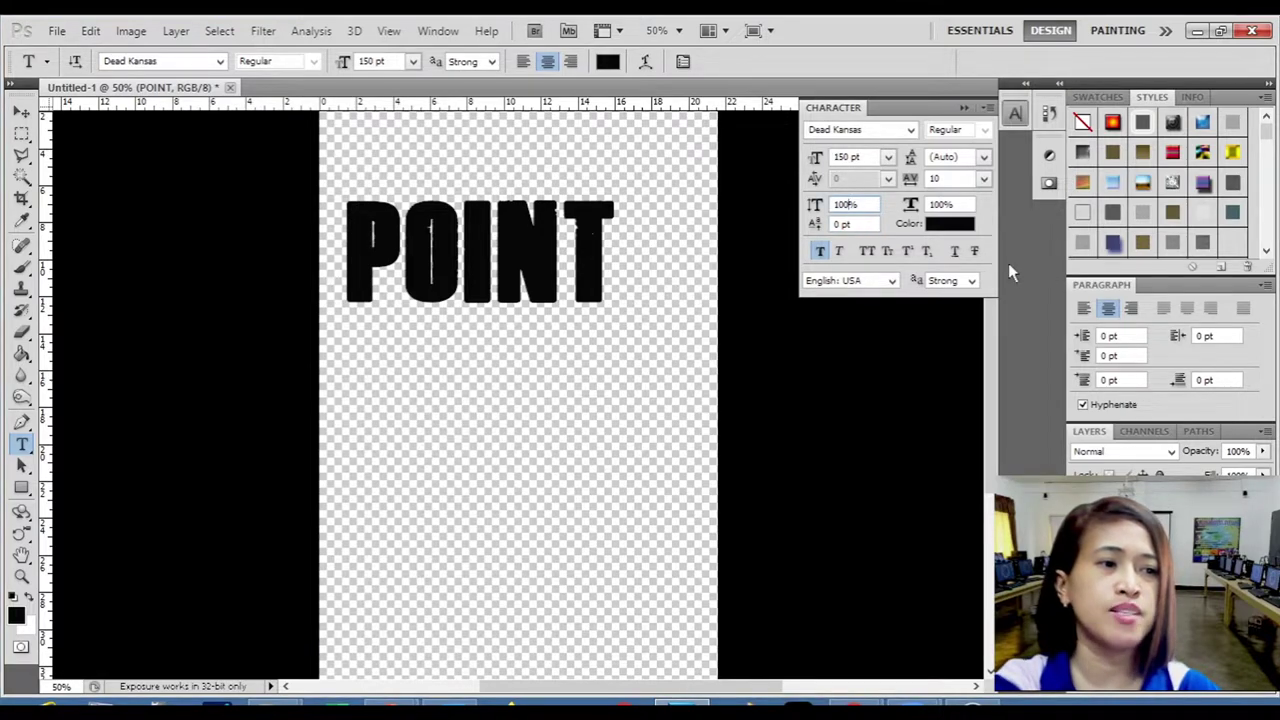
key(BackSpace)
text(5)
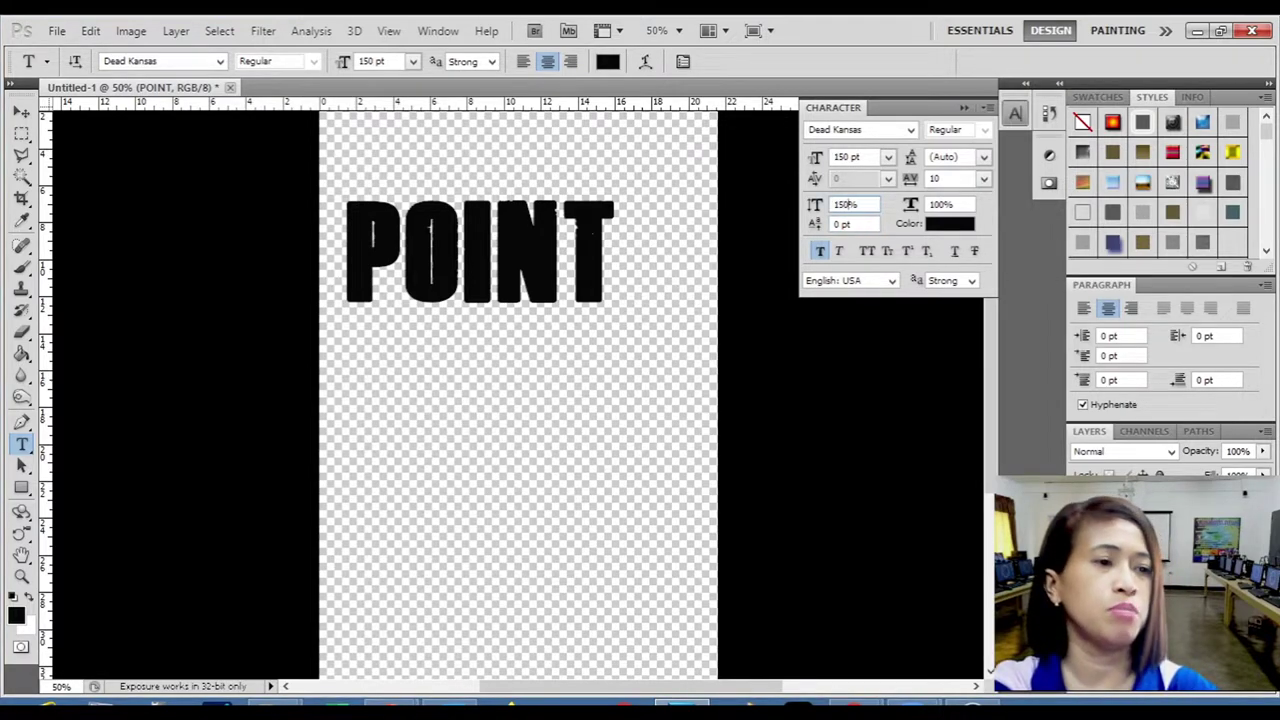
key(Return)
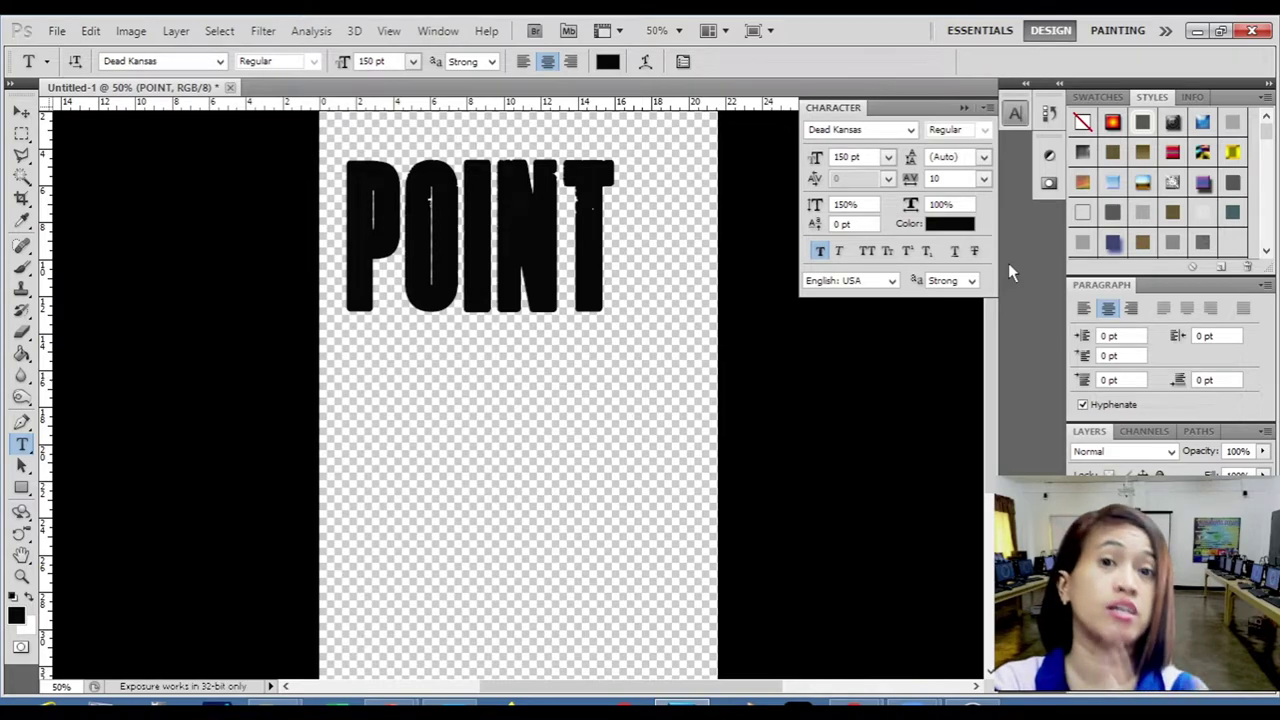
Try 200 and -100 tracking on POINT, then settle on 0 tracking.
click(984, 180)
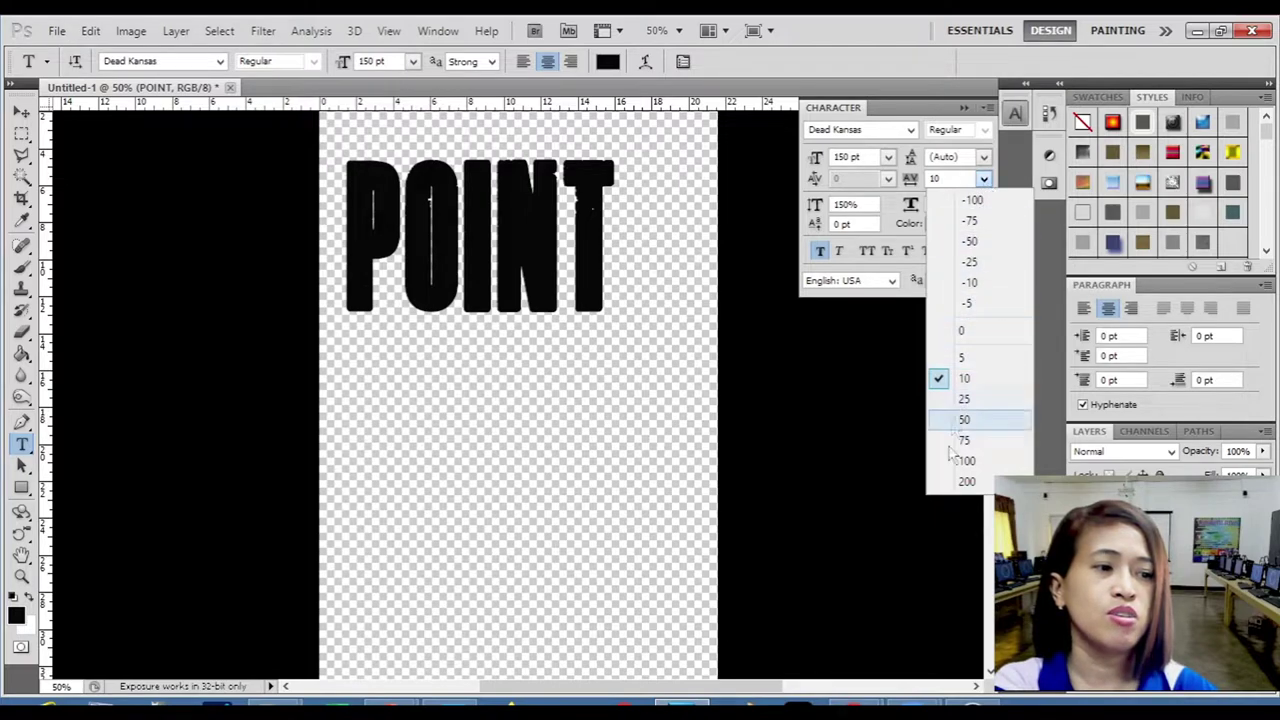
click(966, 481)
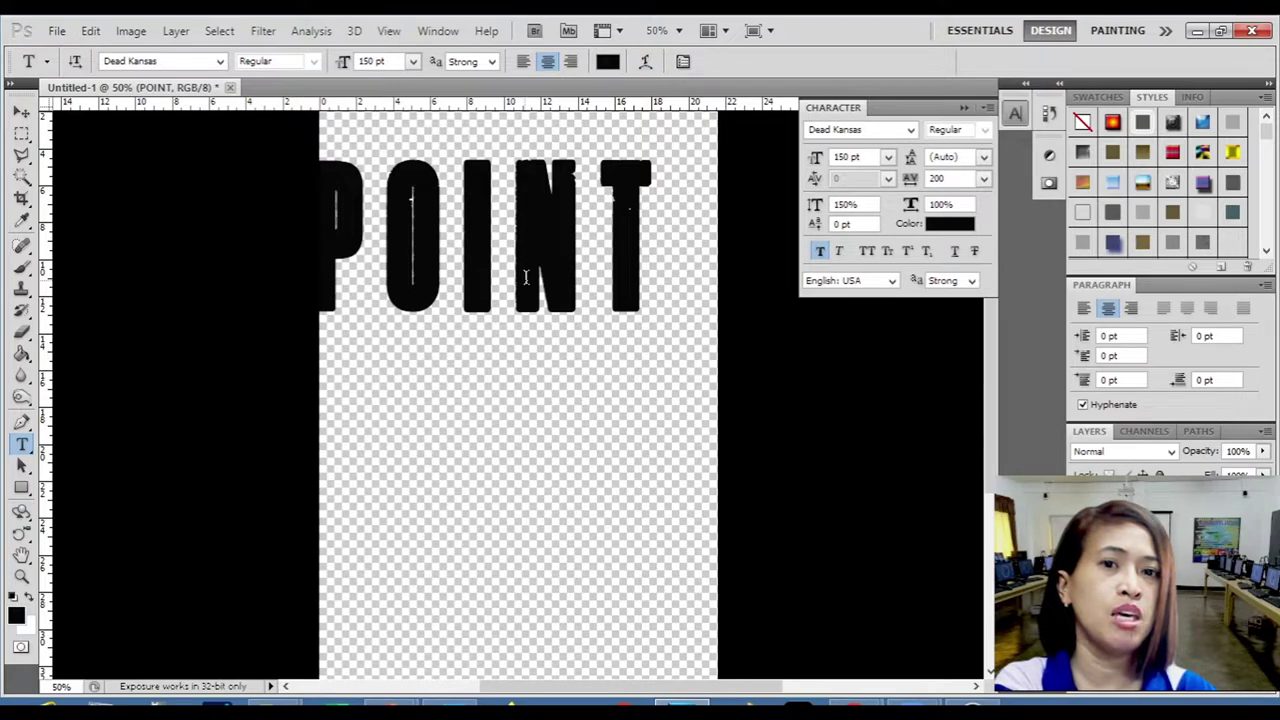
click(984, 179)
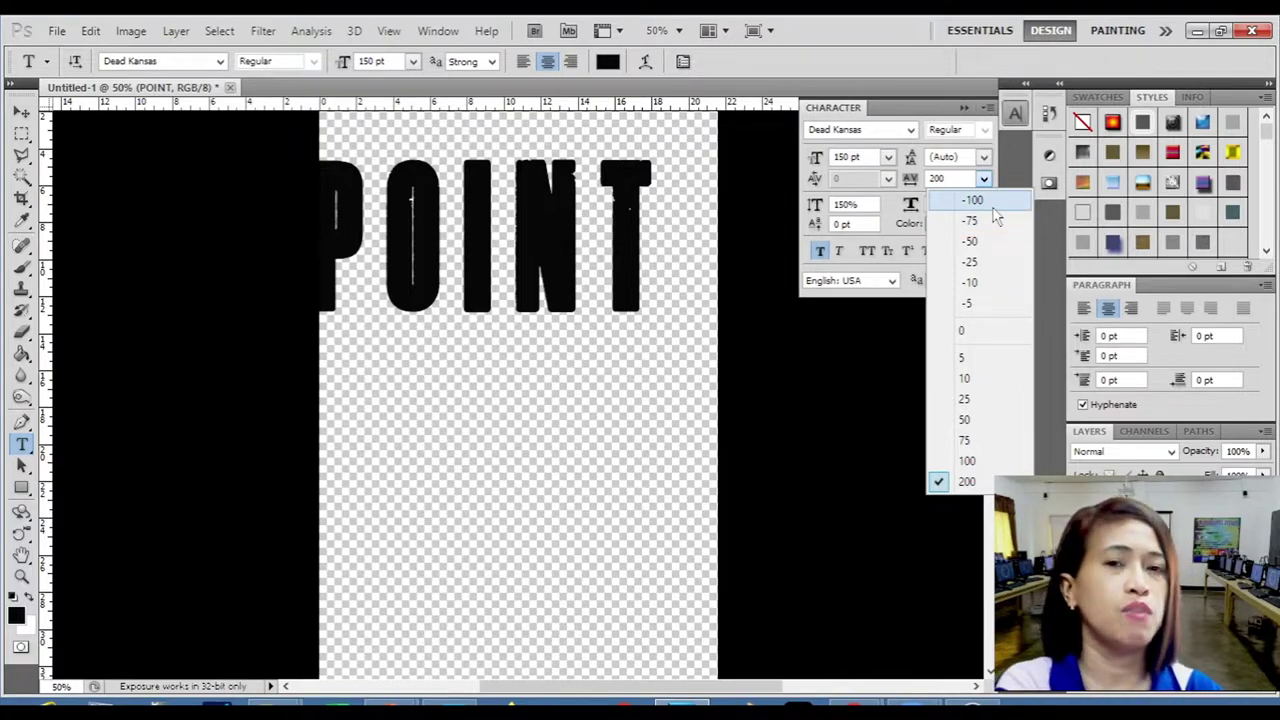
click(995, 208)
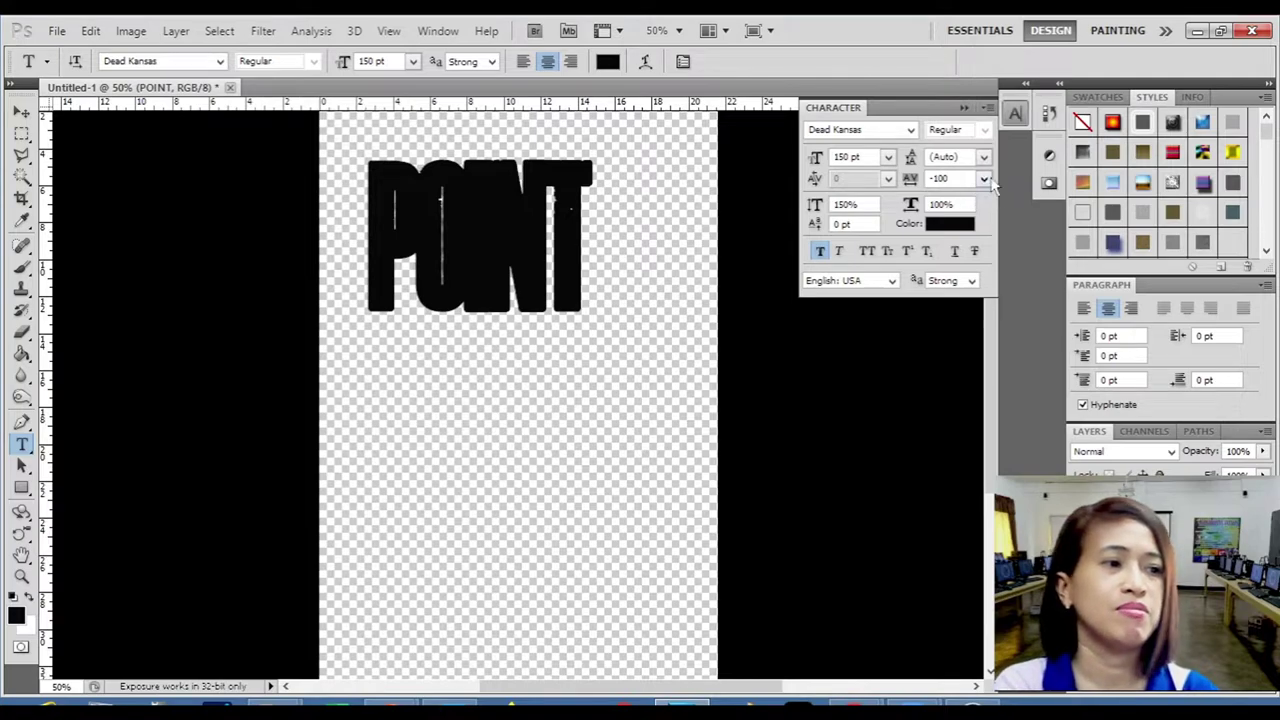
click(984, 178)
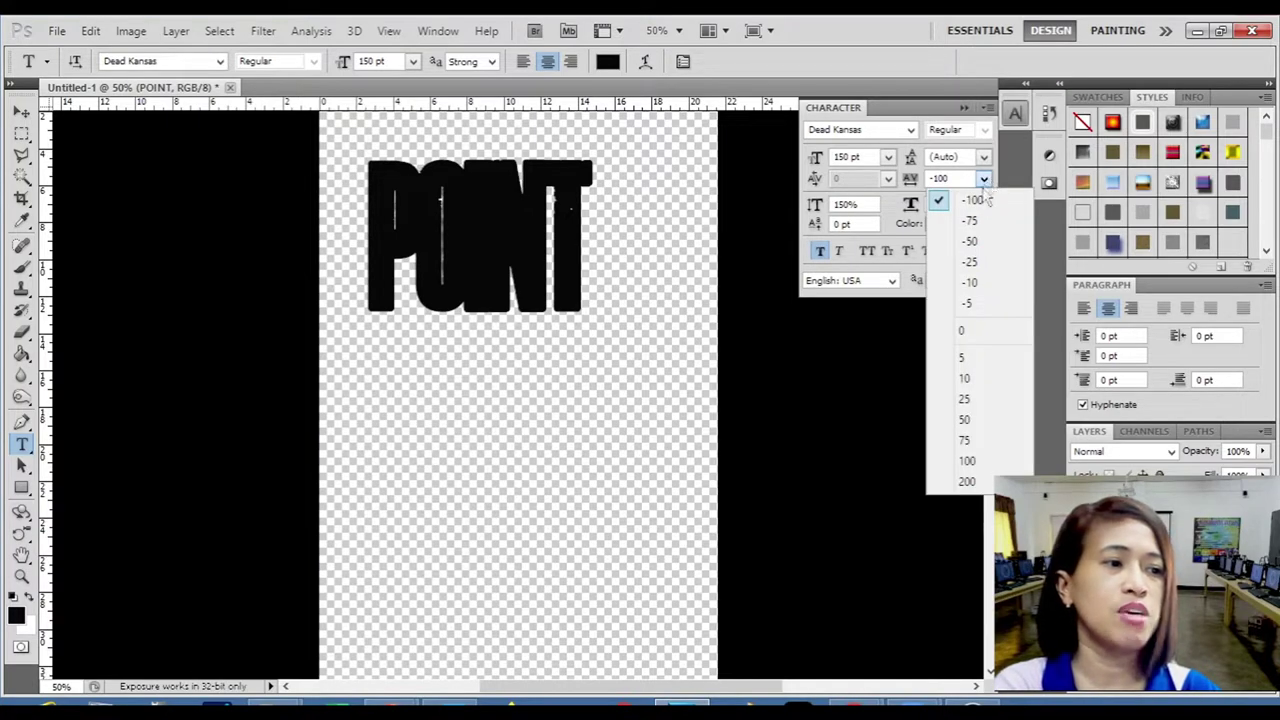
click(975, 330)
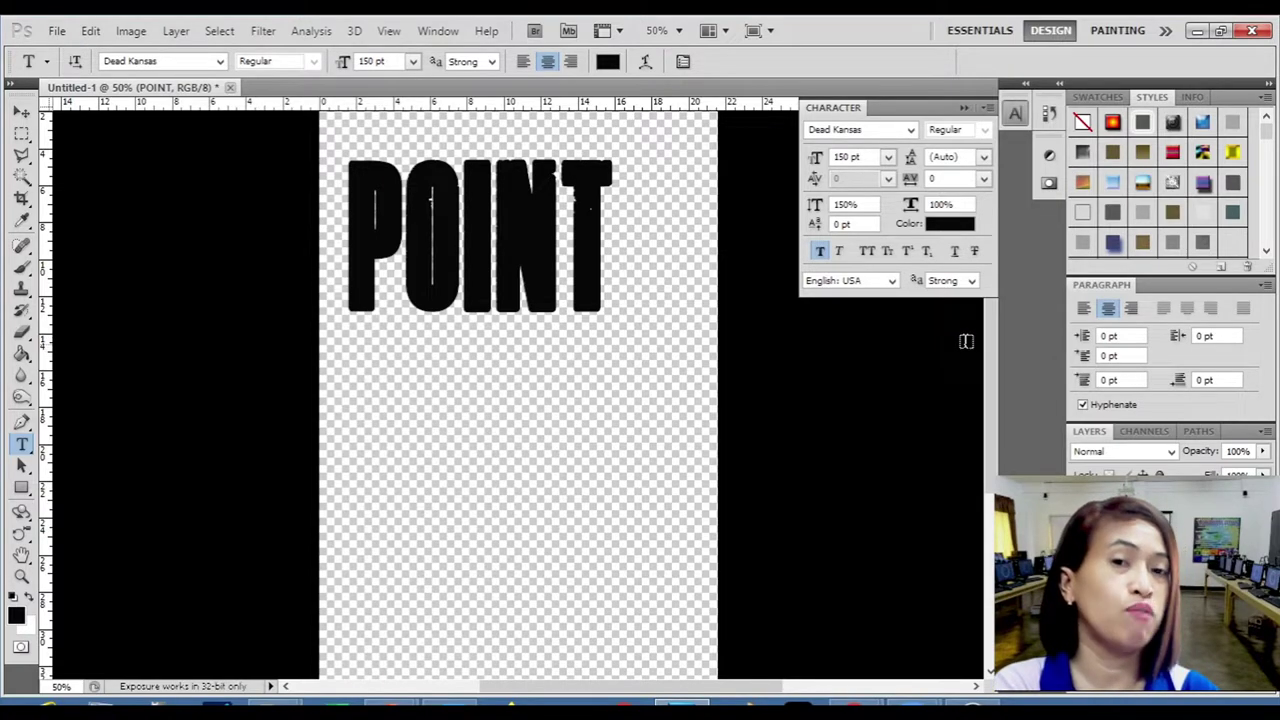
Switch Faux Bold off and turn Faux Italic and Small Caps on for POINT.
click(818, 255)
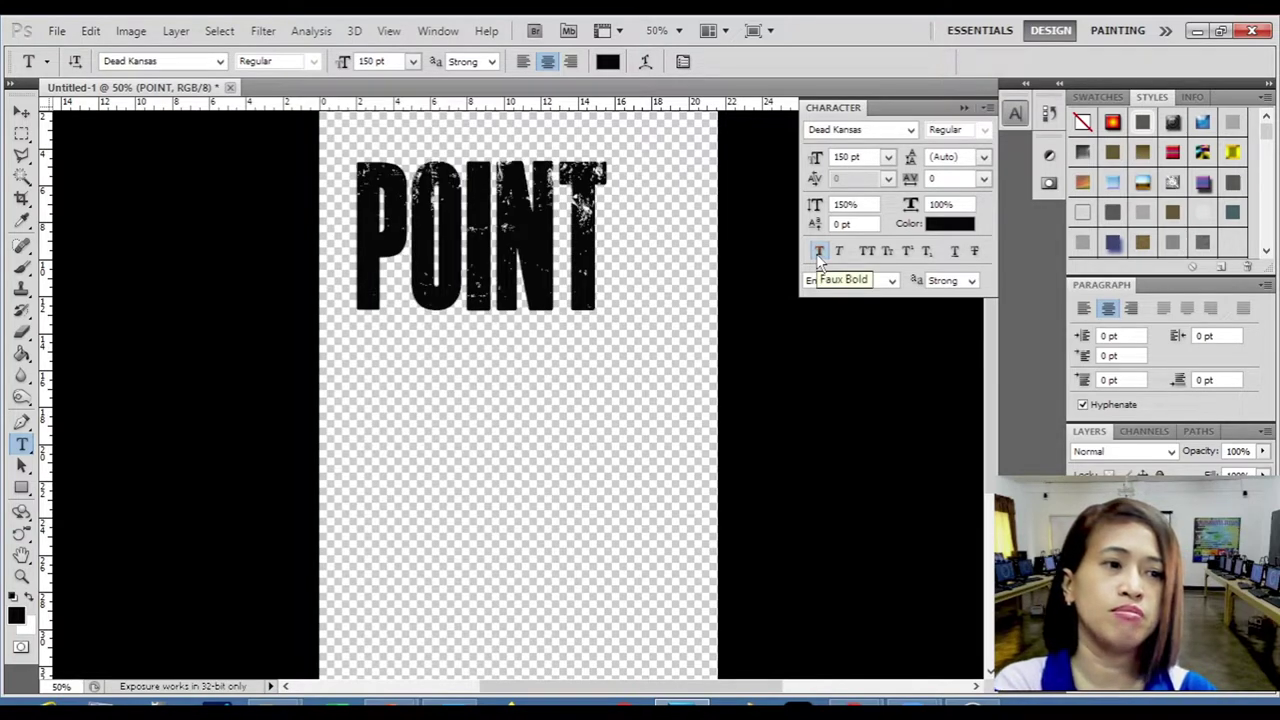
click(840, 254)
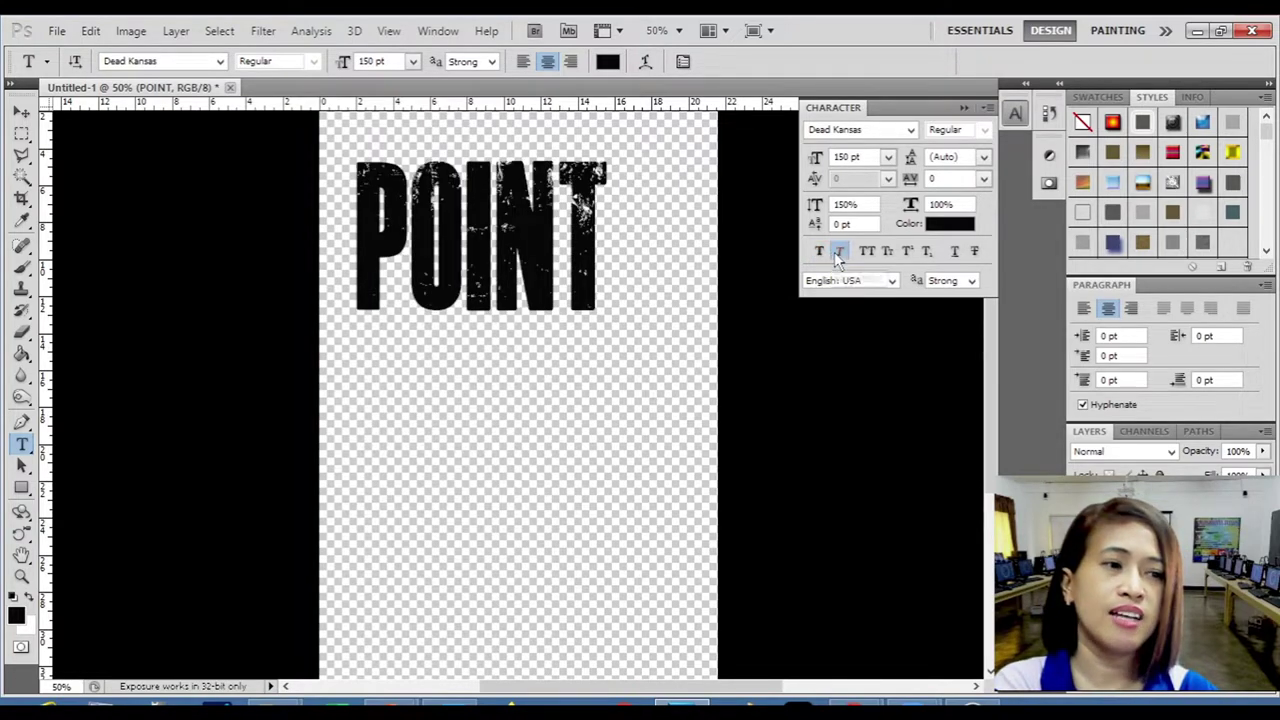
click(887, 252)
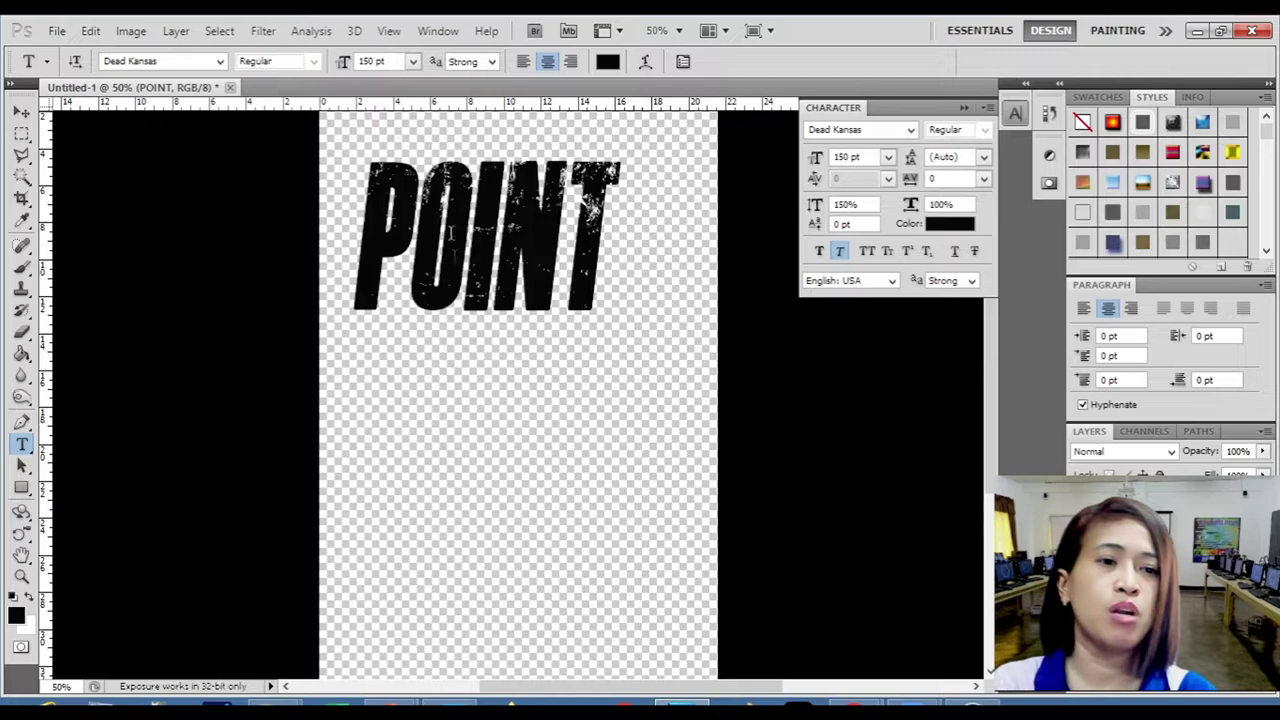
click(441, 248)
Try sample text: 24 with a superscript 2, then H2O with a subscript 2.
key(ctrl+a)
text(24)
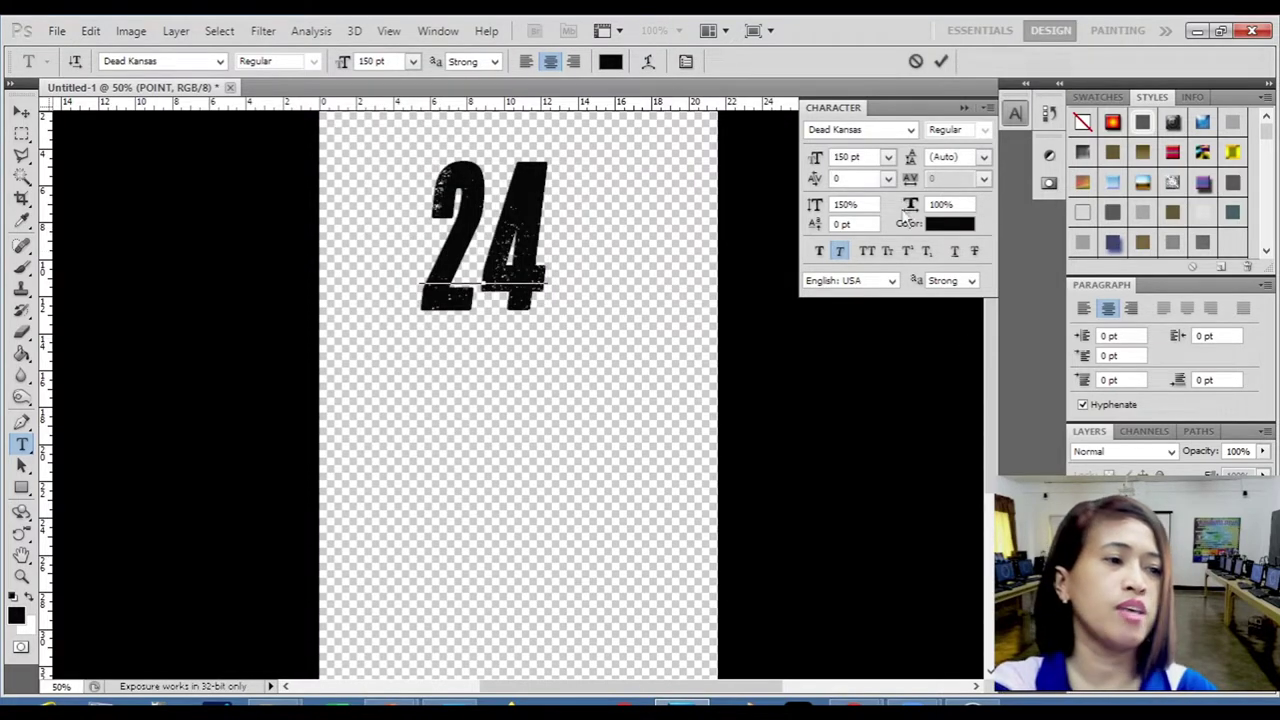
click(913, 255)
text(2)
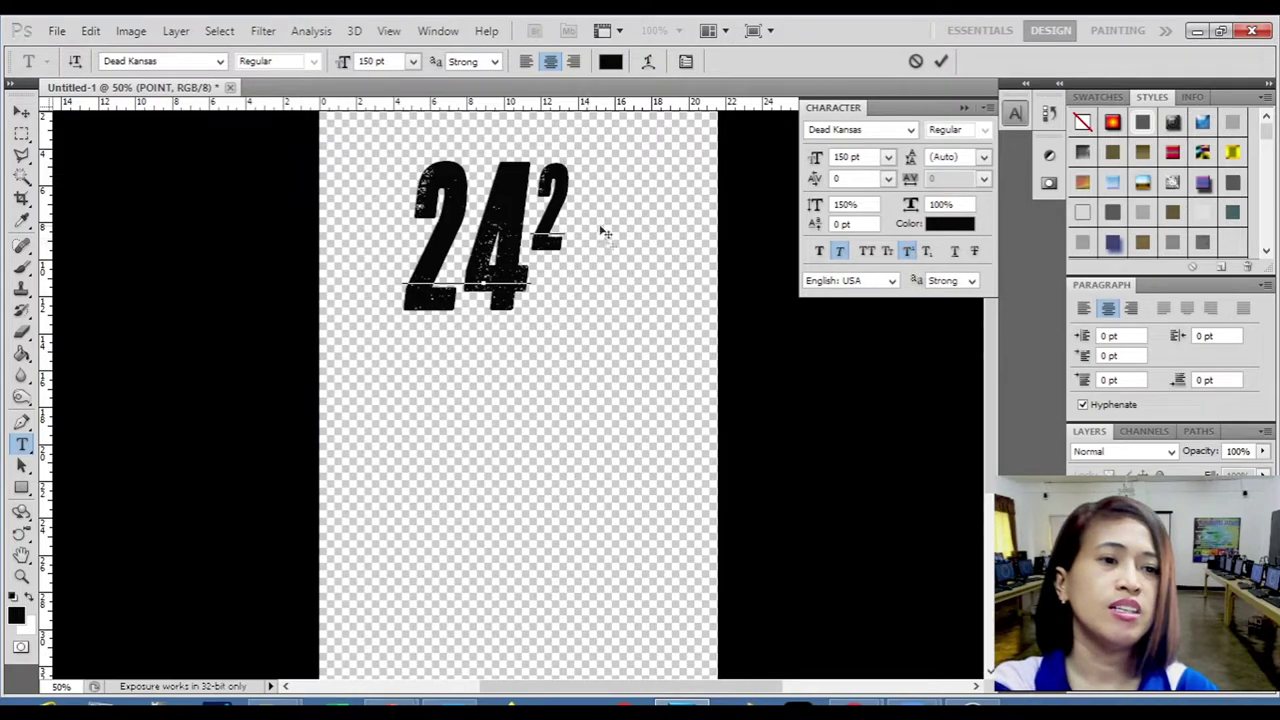
drag(547, 222, 337, 229)
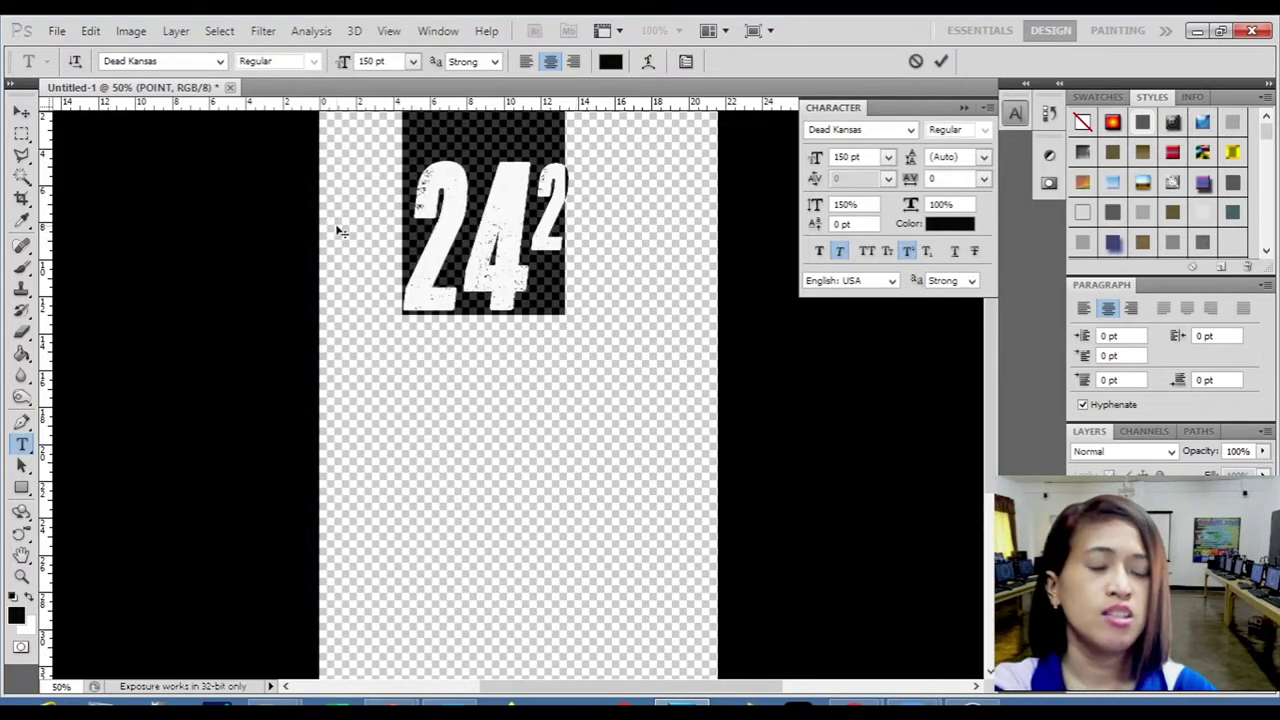
text(H)
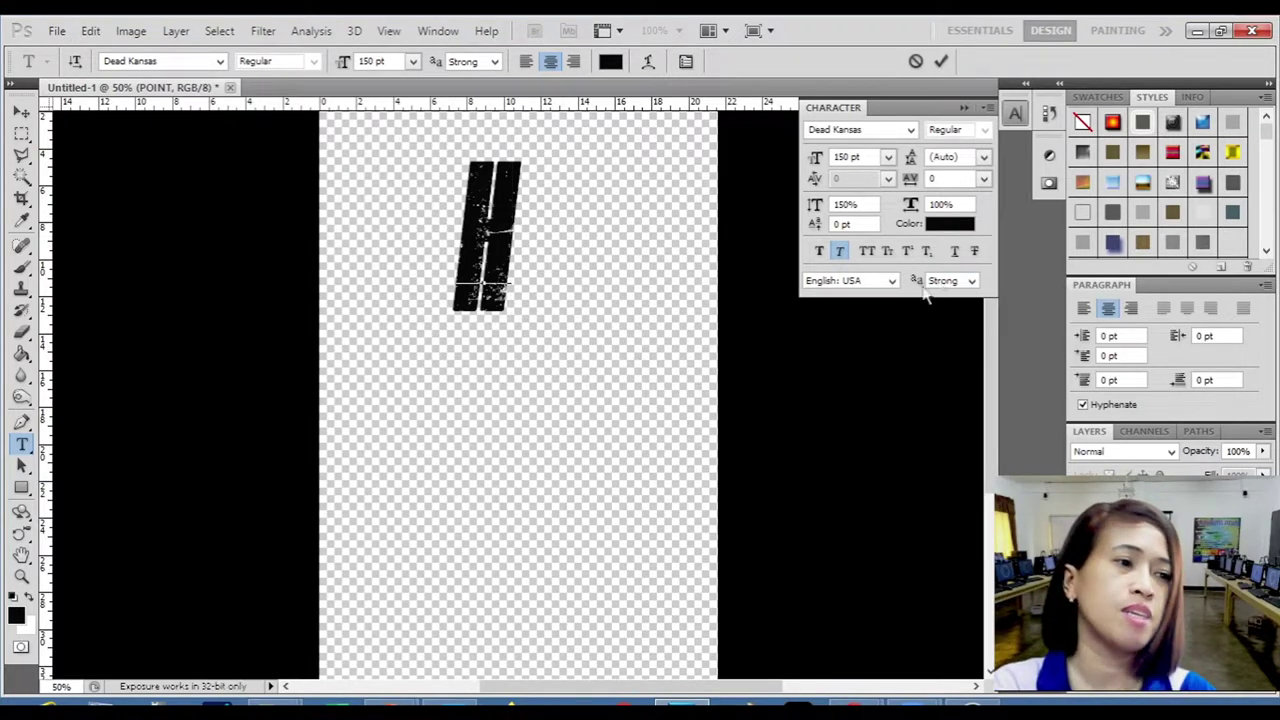
click(928, 252)
text(2)
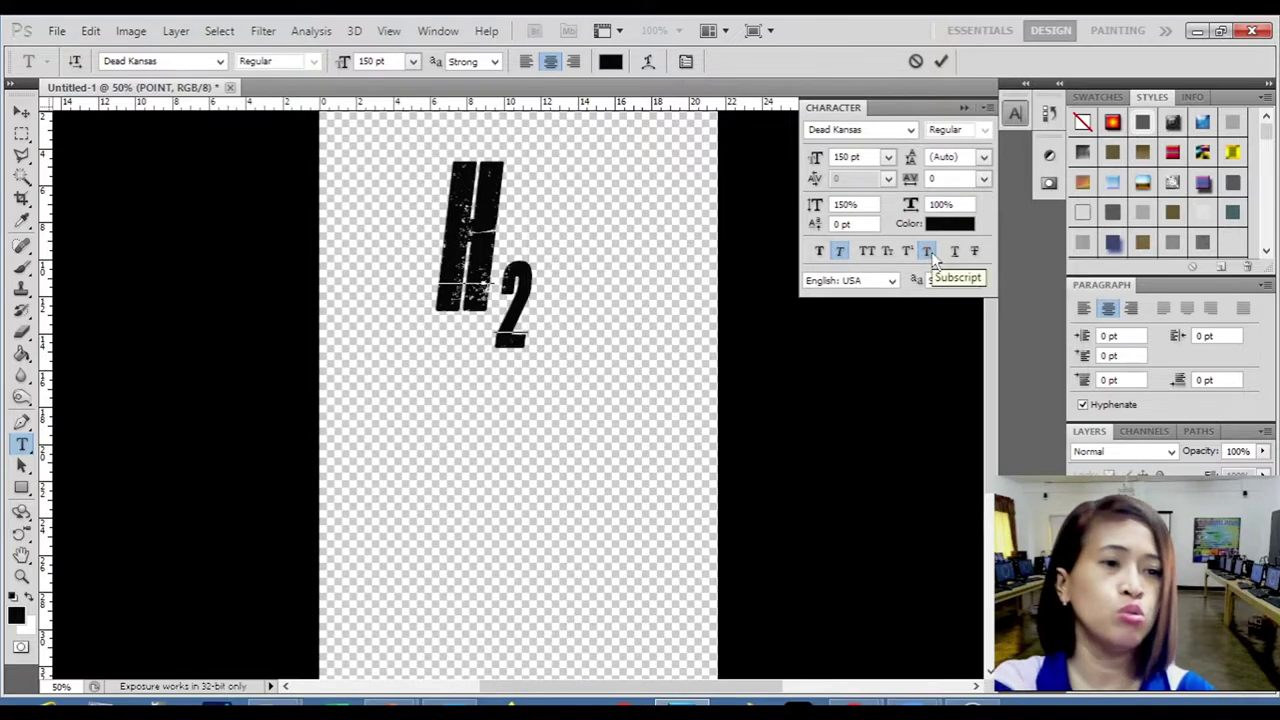
click(932, 257)
text(O)
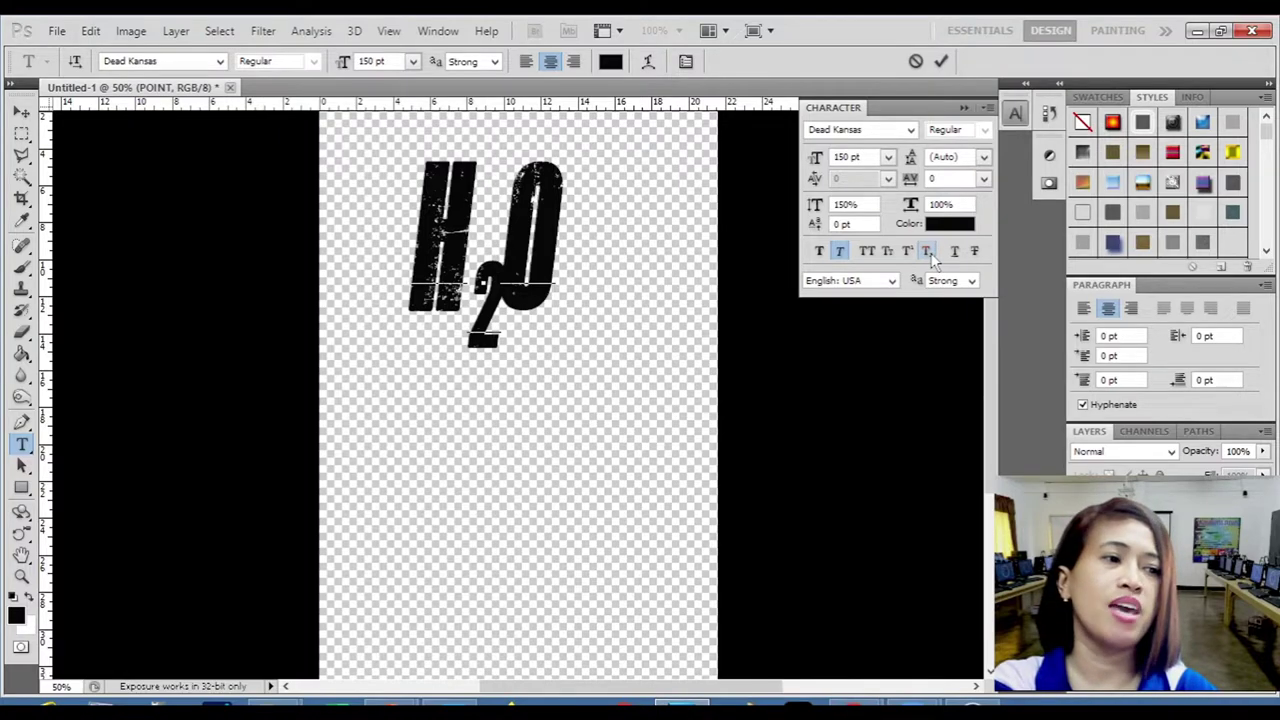
Replace the sample with POINT, underline it and commit the text.
key(ctrl)
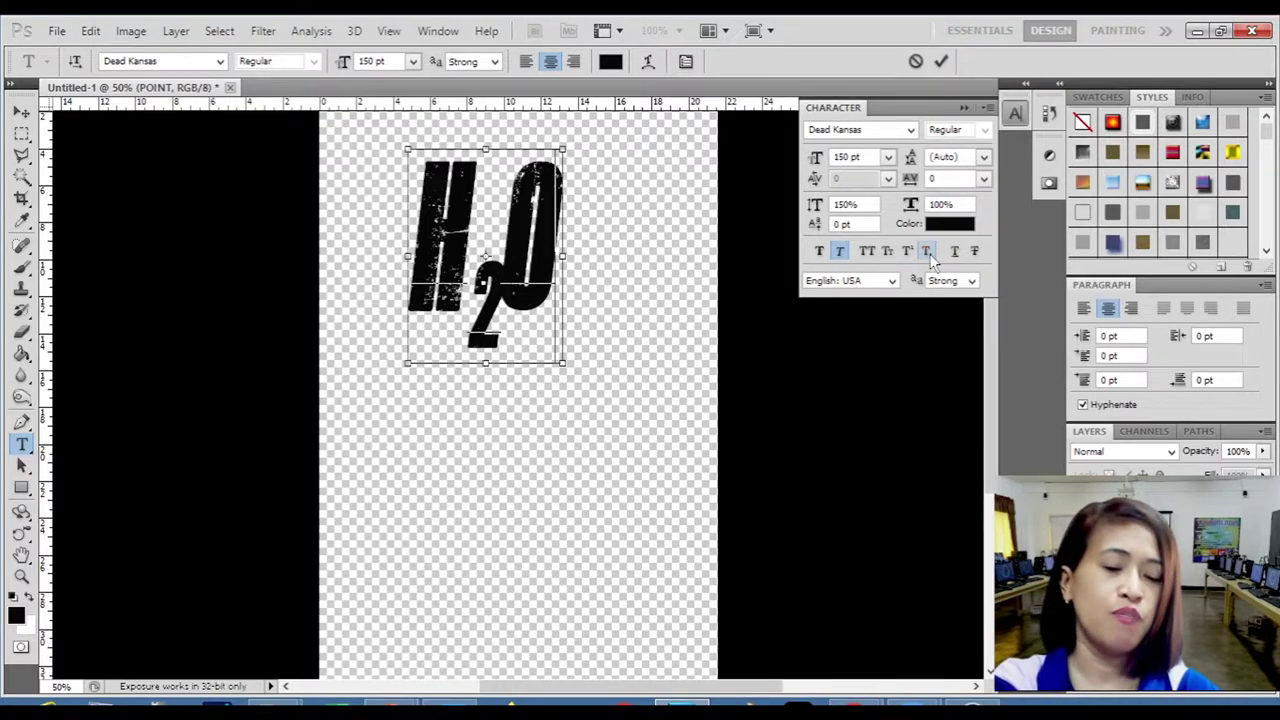
key(ctrl+a)
text(POINT)
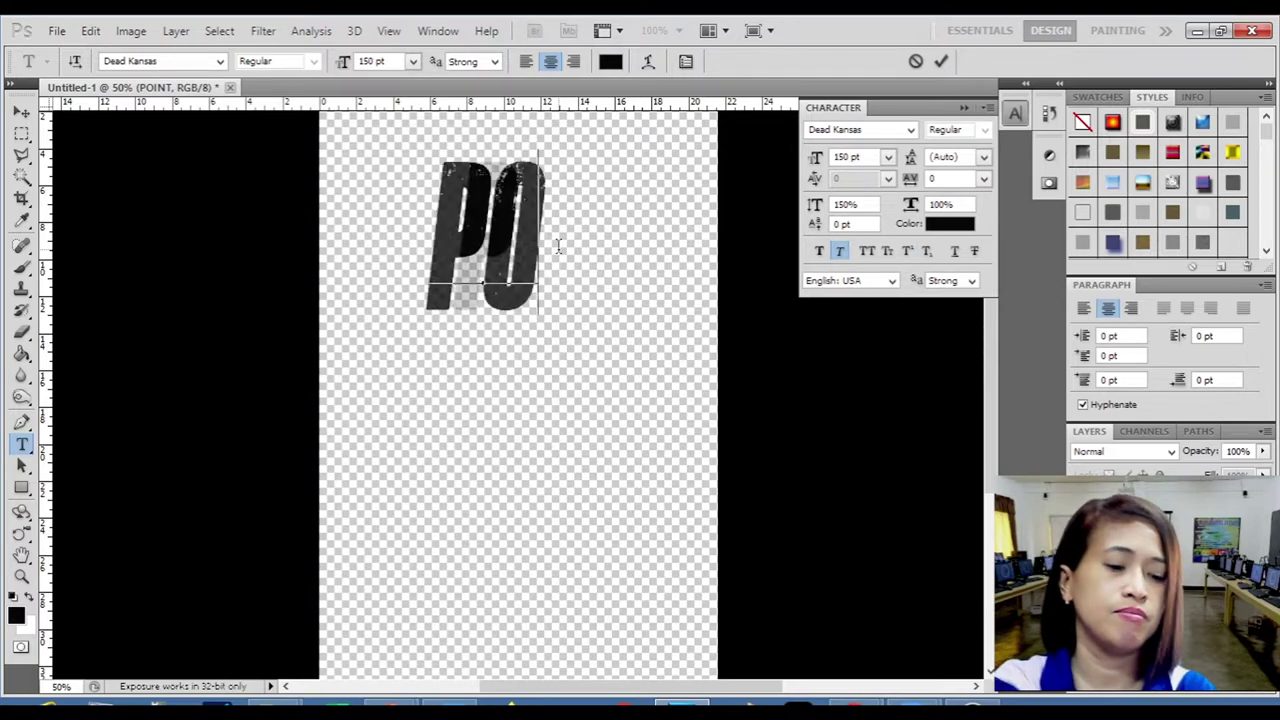
key(ctrl+a)
click(956, 252)
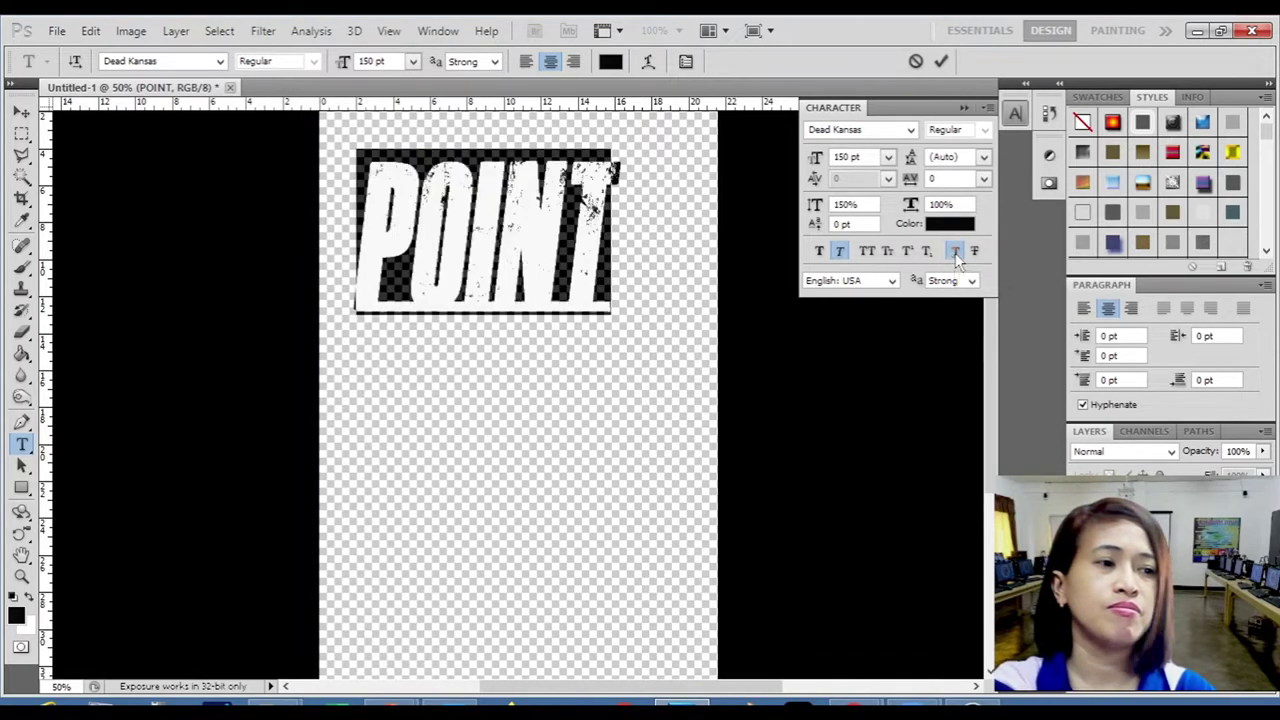
click(20, 113)
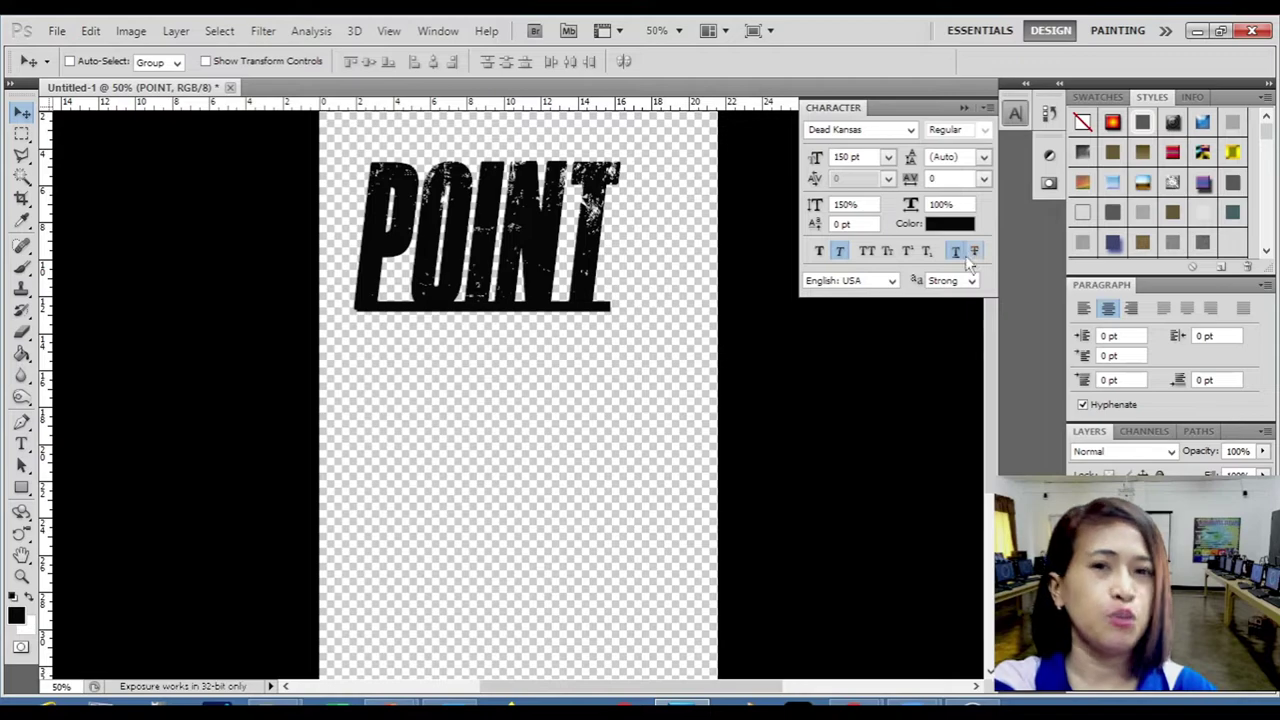
click(22, 446)
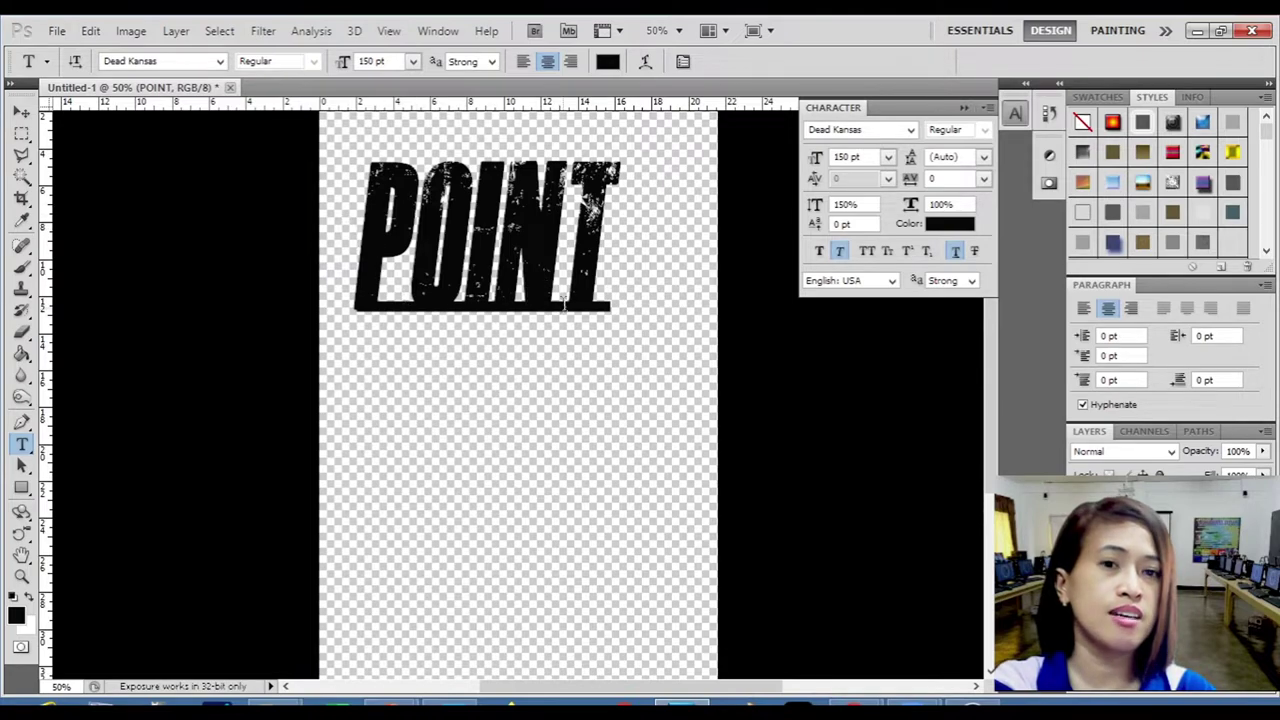
Change the POINT text colour to dark blue.
click(940, 227)
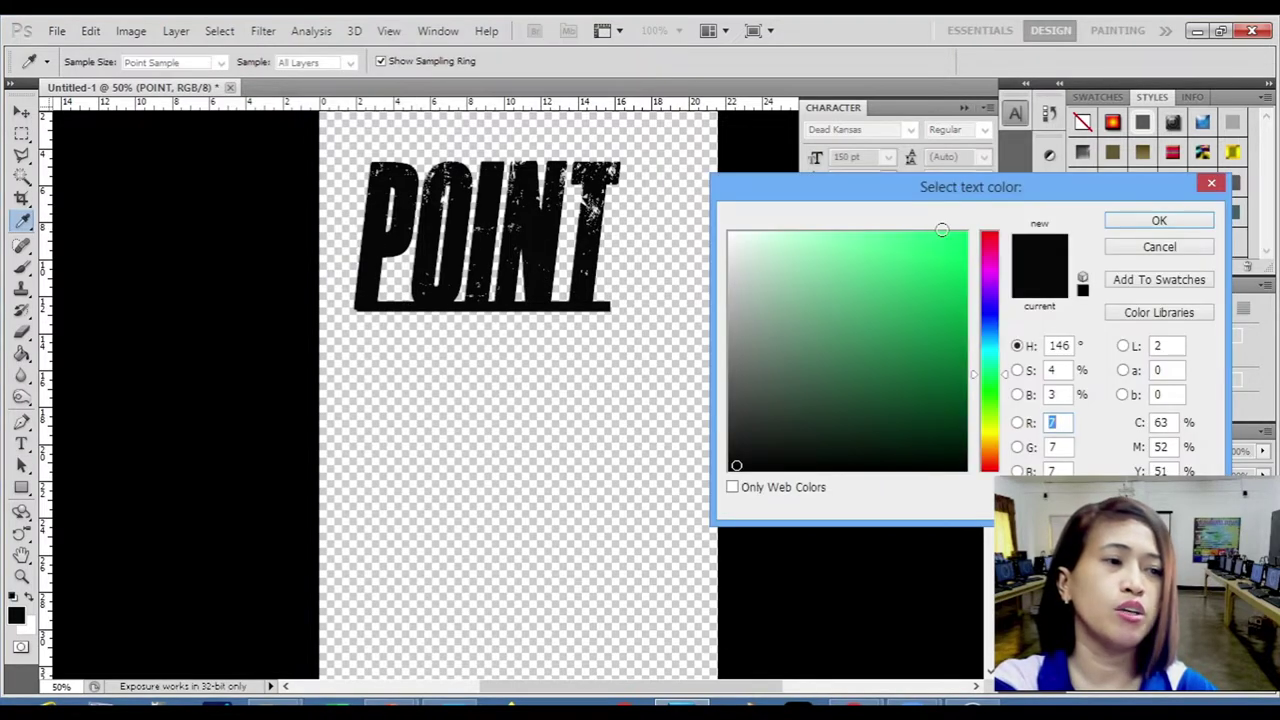
click(992, 313)
click(940, 320)
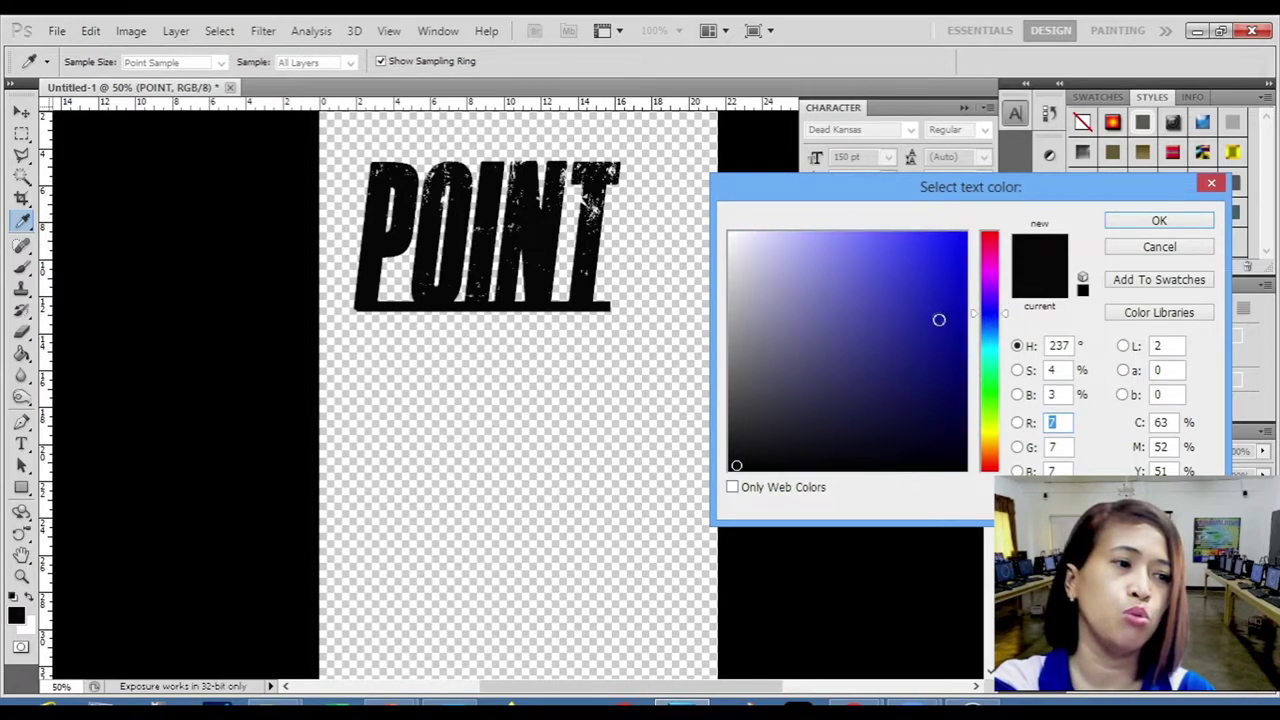
click(947, 359)
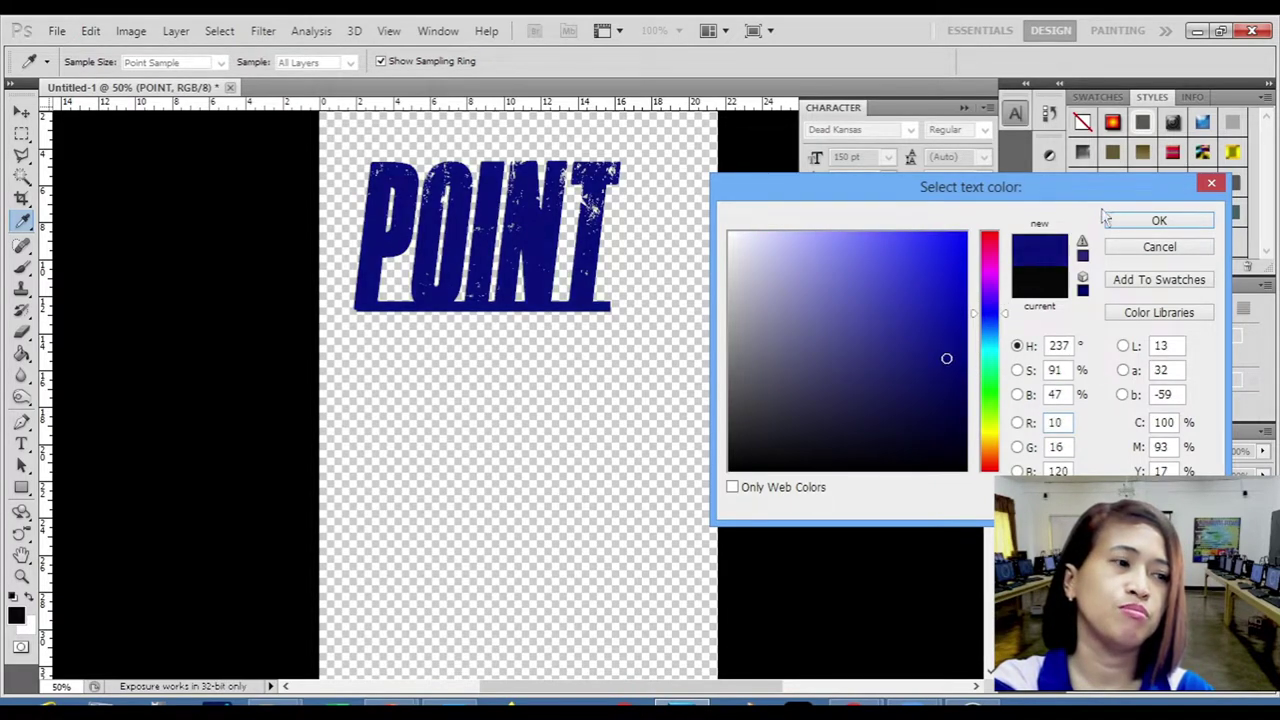
click(1138, 222)
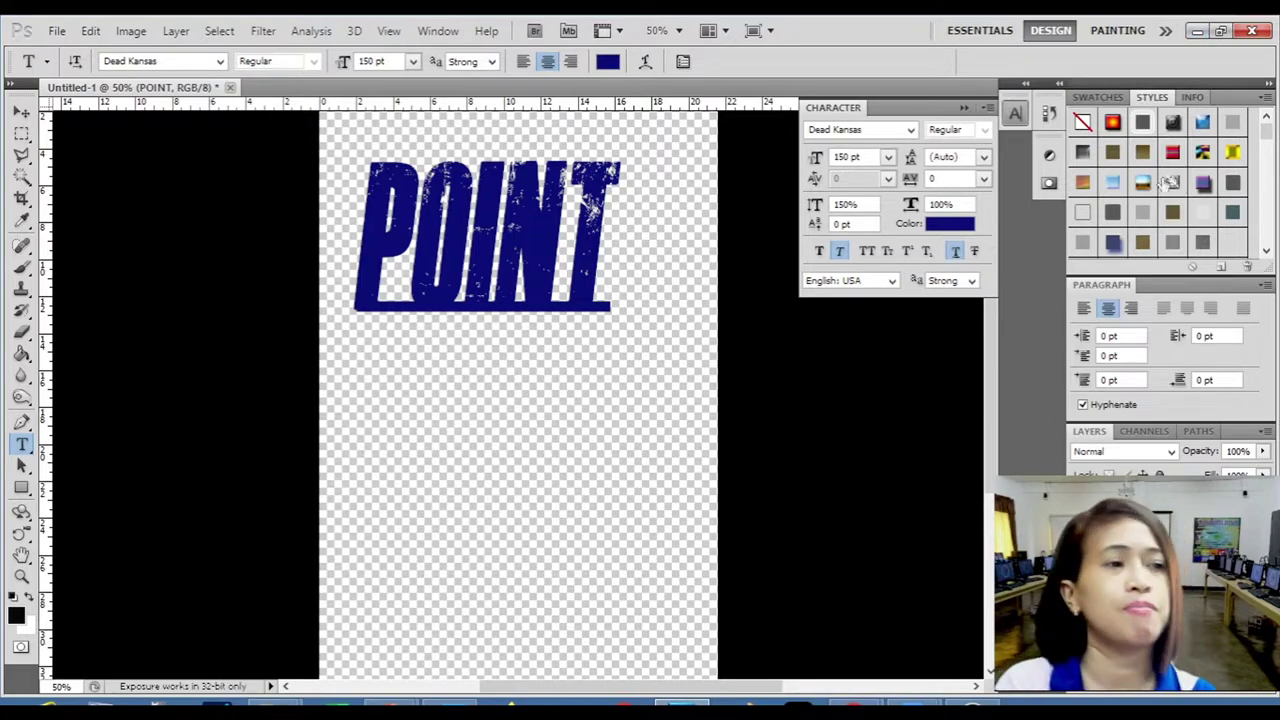
Turn off Faux Italic and Underline on POINT and collapse the Character panel.
click(839, 251)
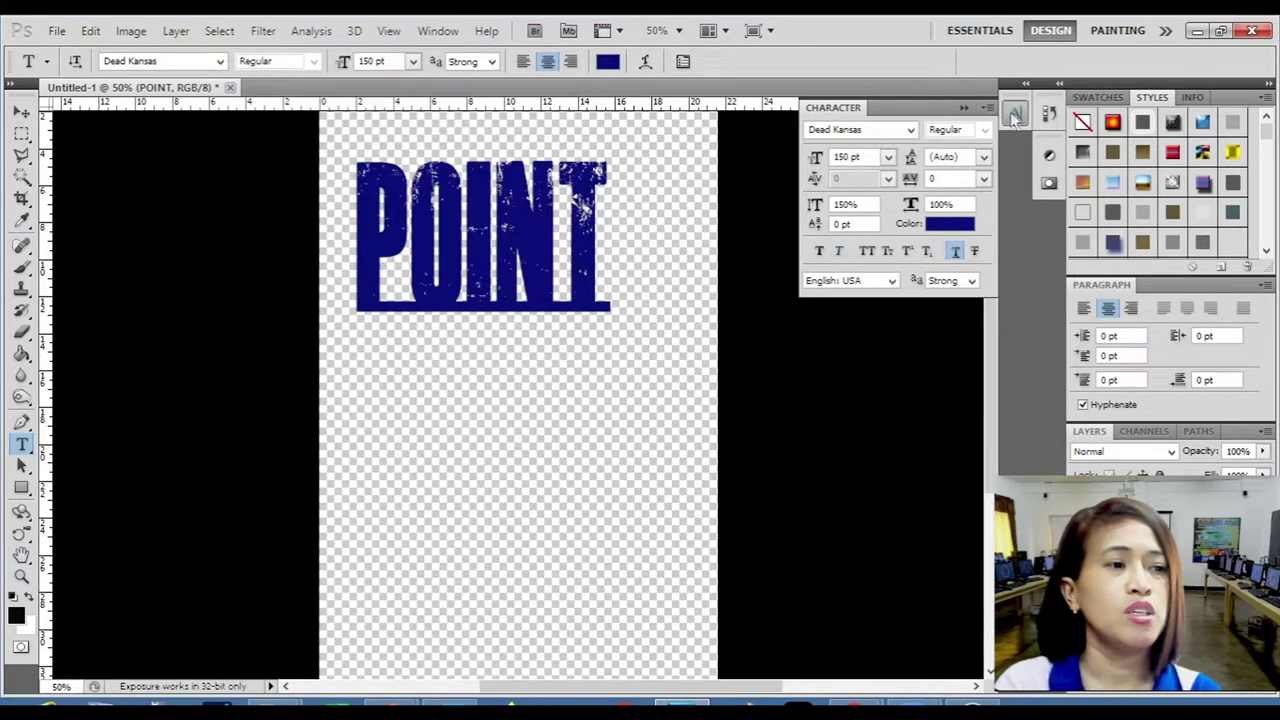
click(955, 252)
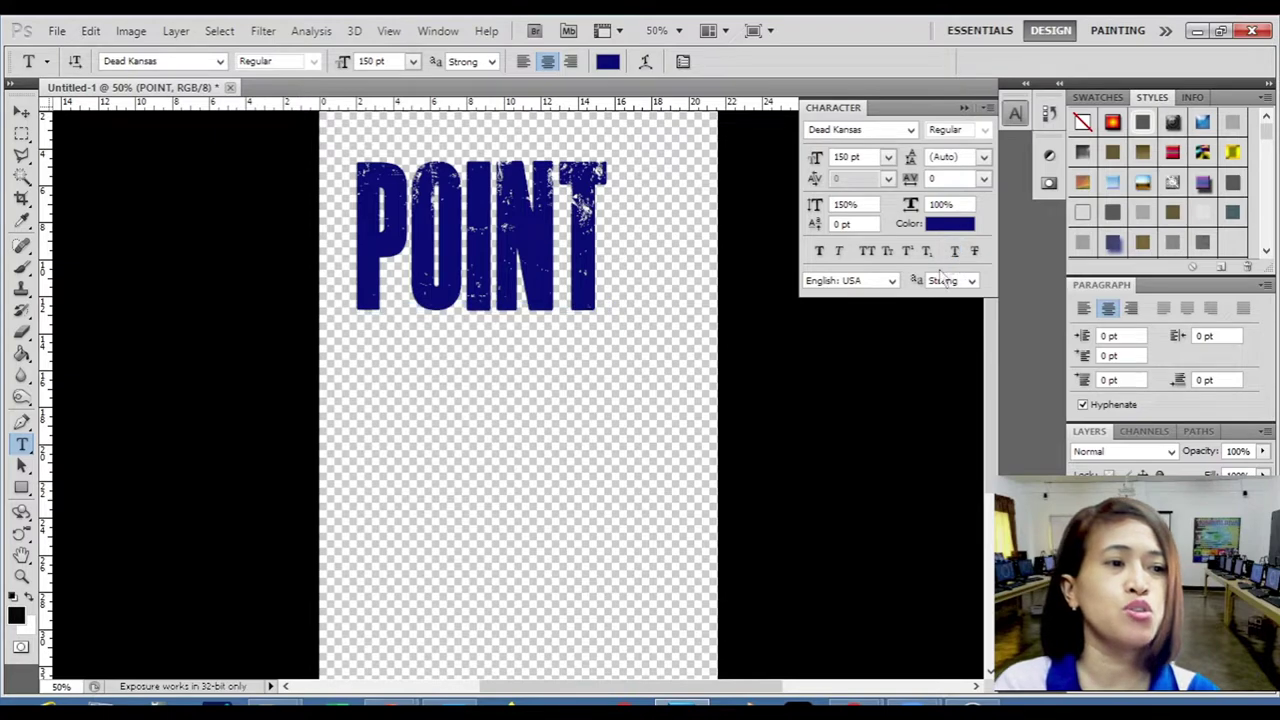
click(964, 107)
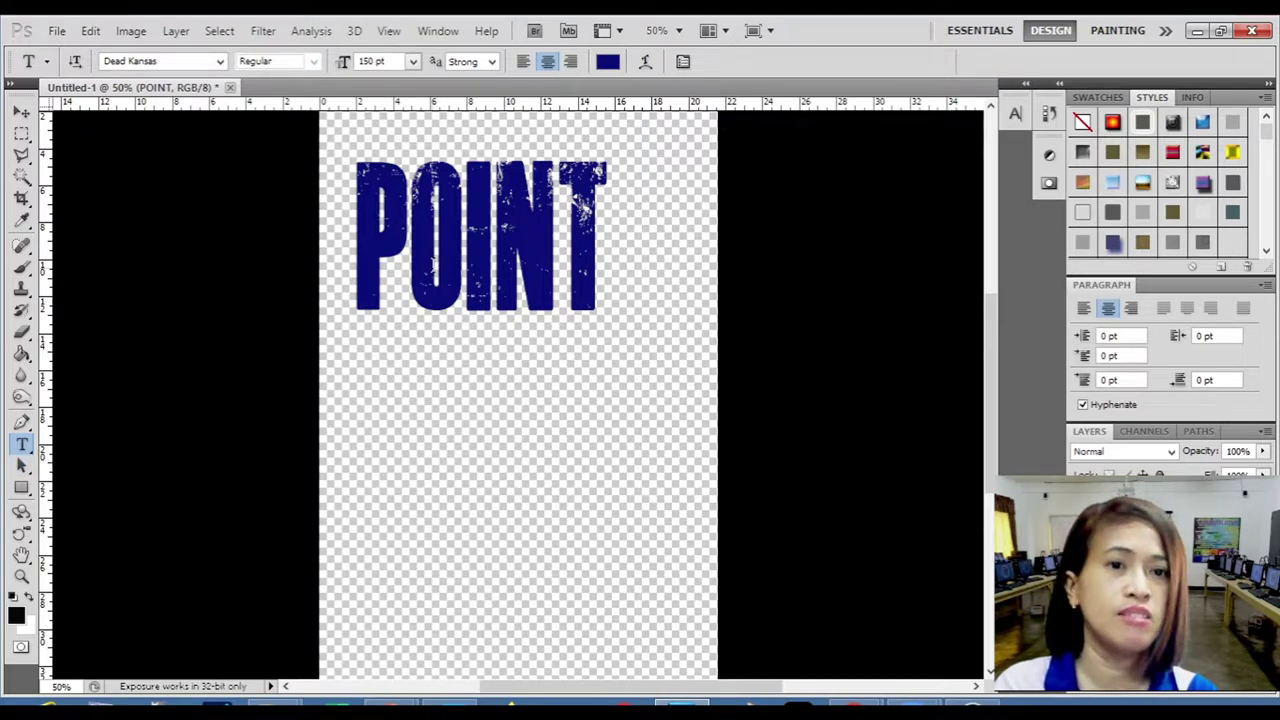
Add a Stroke layer style to POINT and set its colour to bright yellow.
click(177, 31)
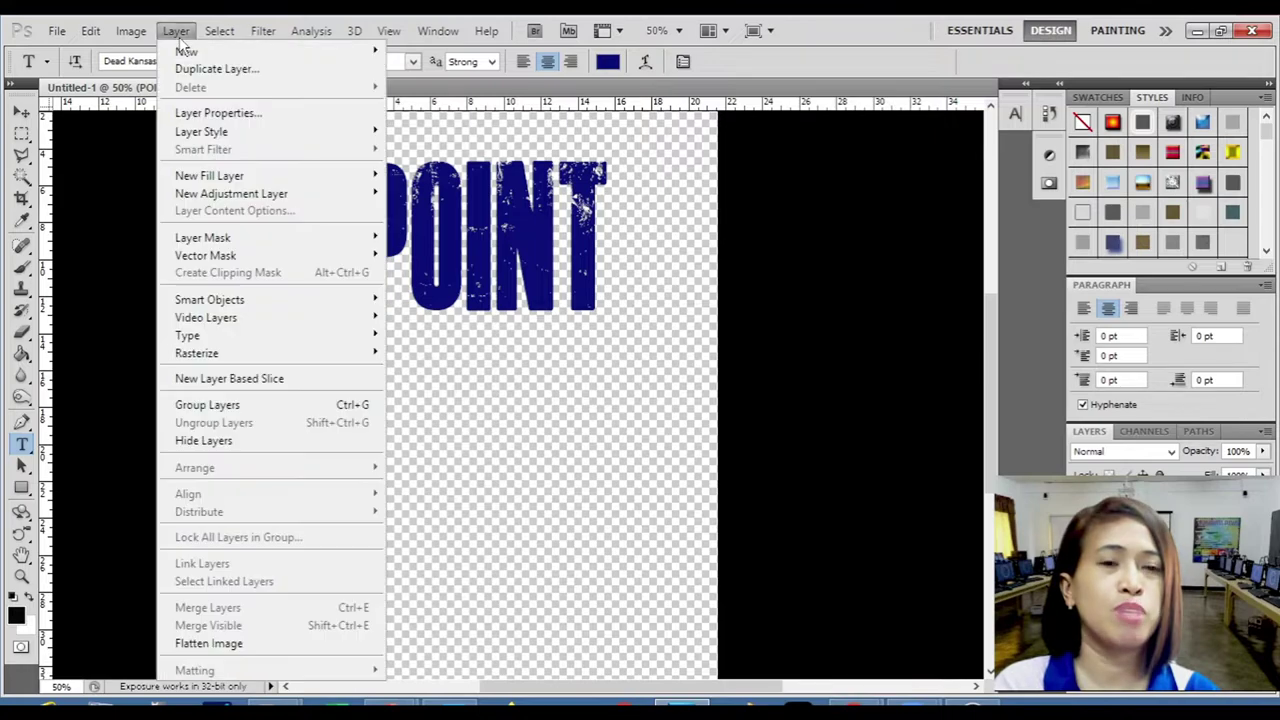
mouse_move(240, 133)
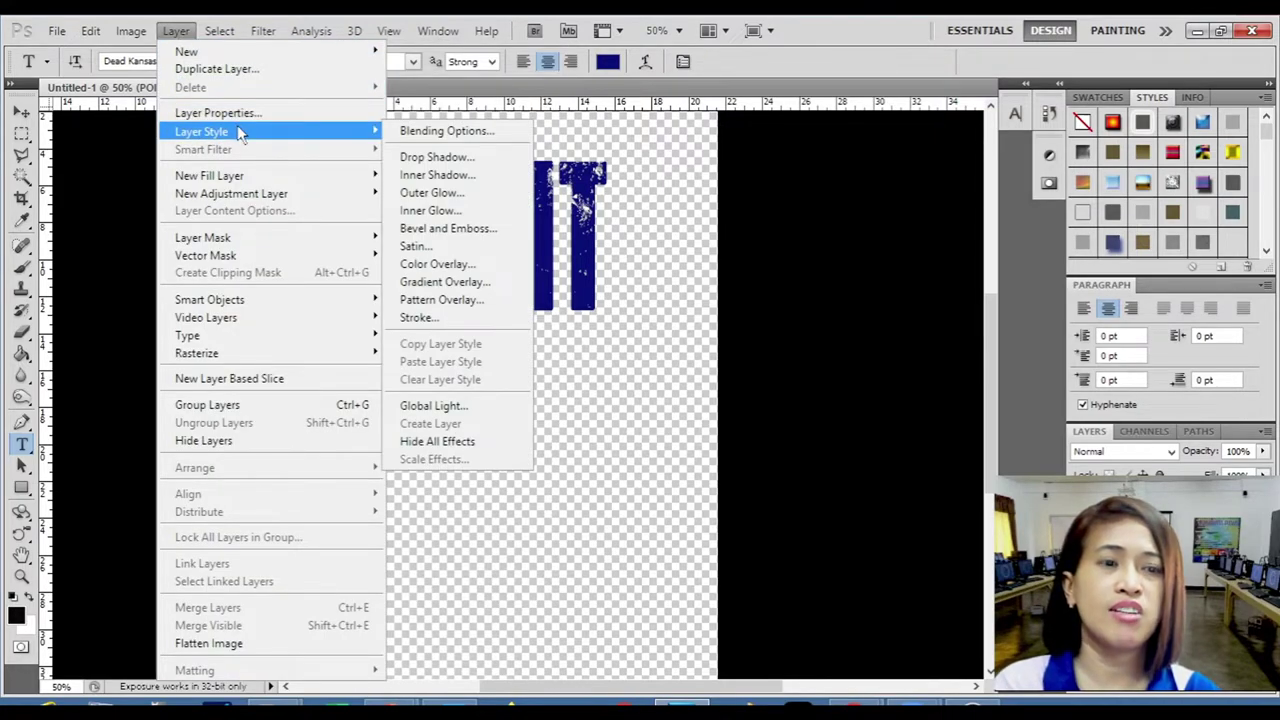
click(505, 140)
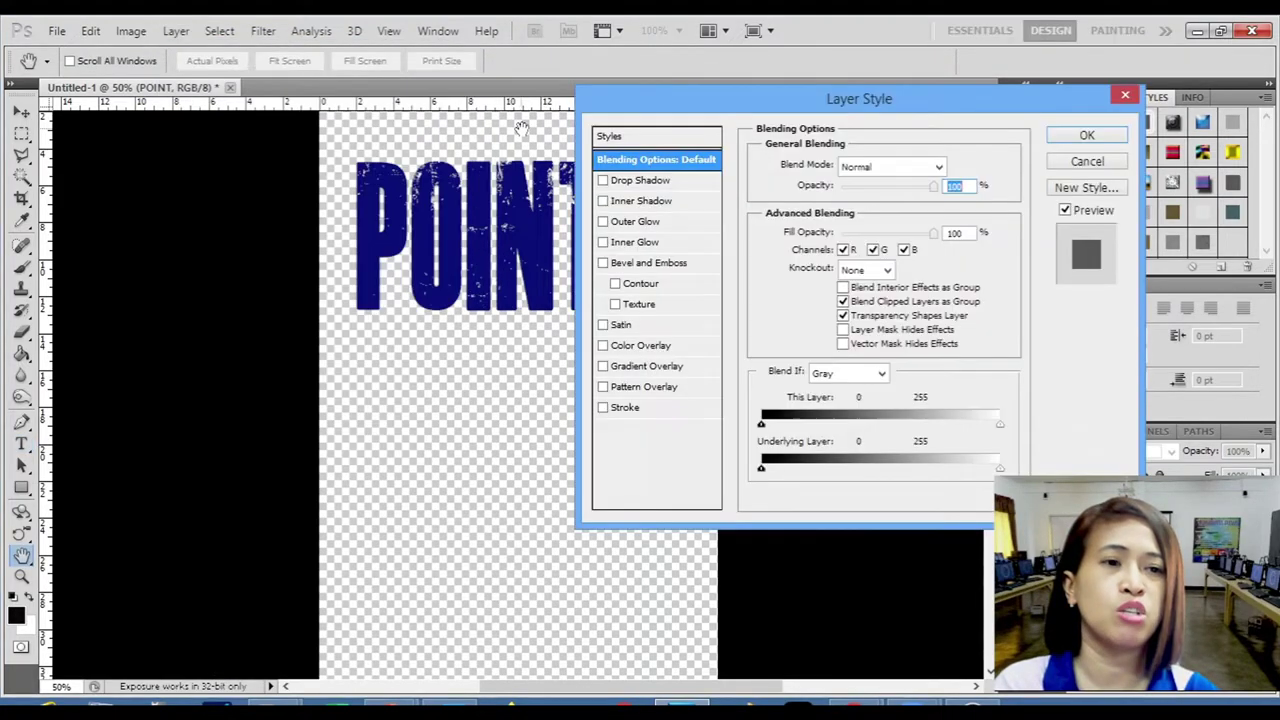
drag(708, 94, 770, 100)
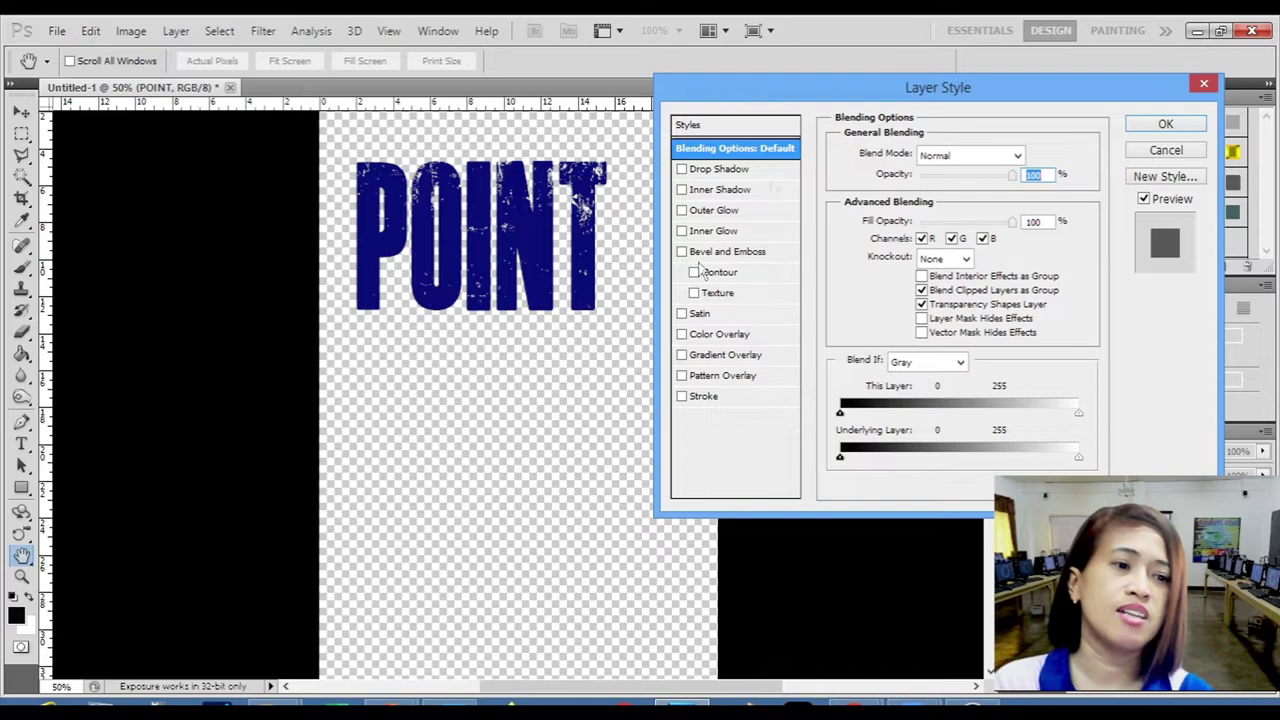
click(714, 399)
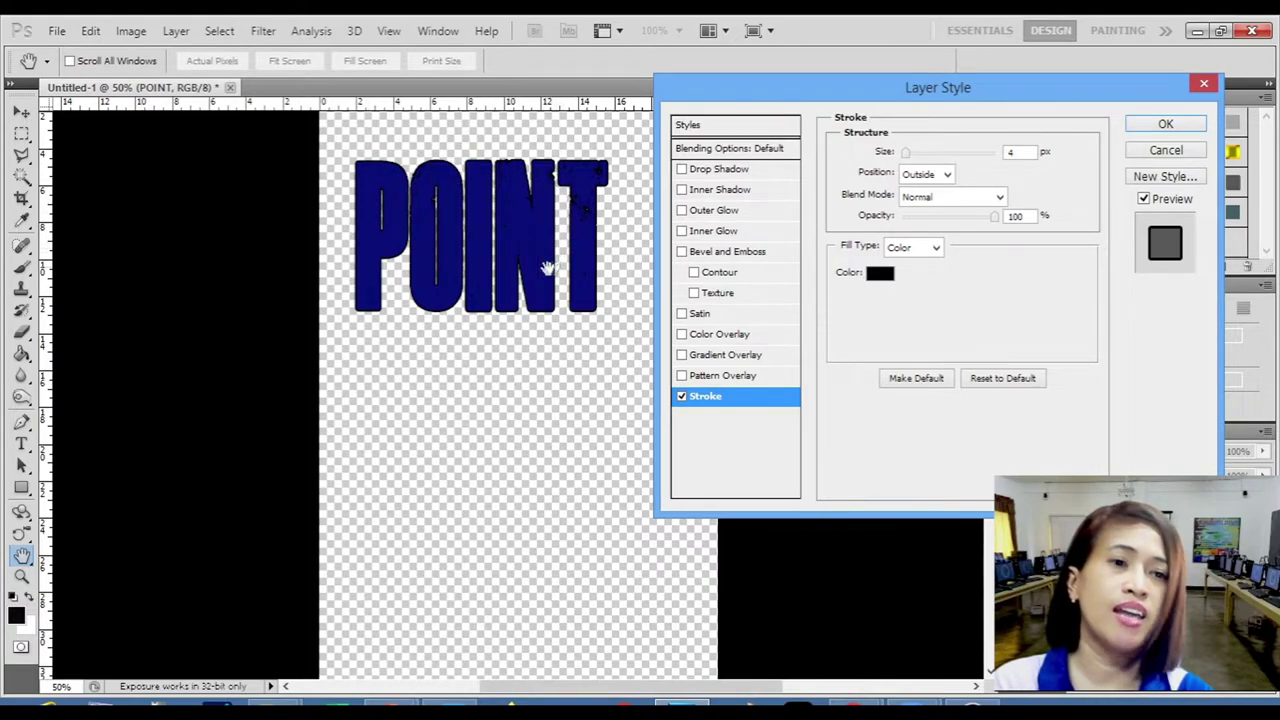
click(880, 273)
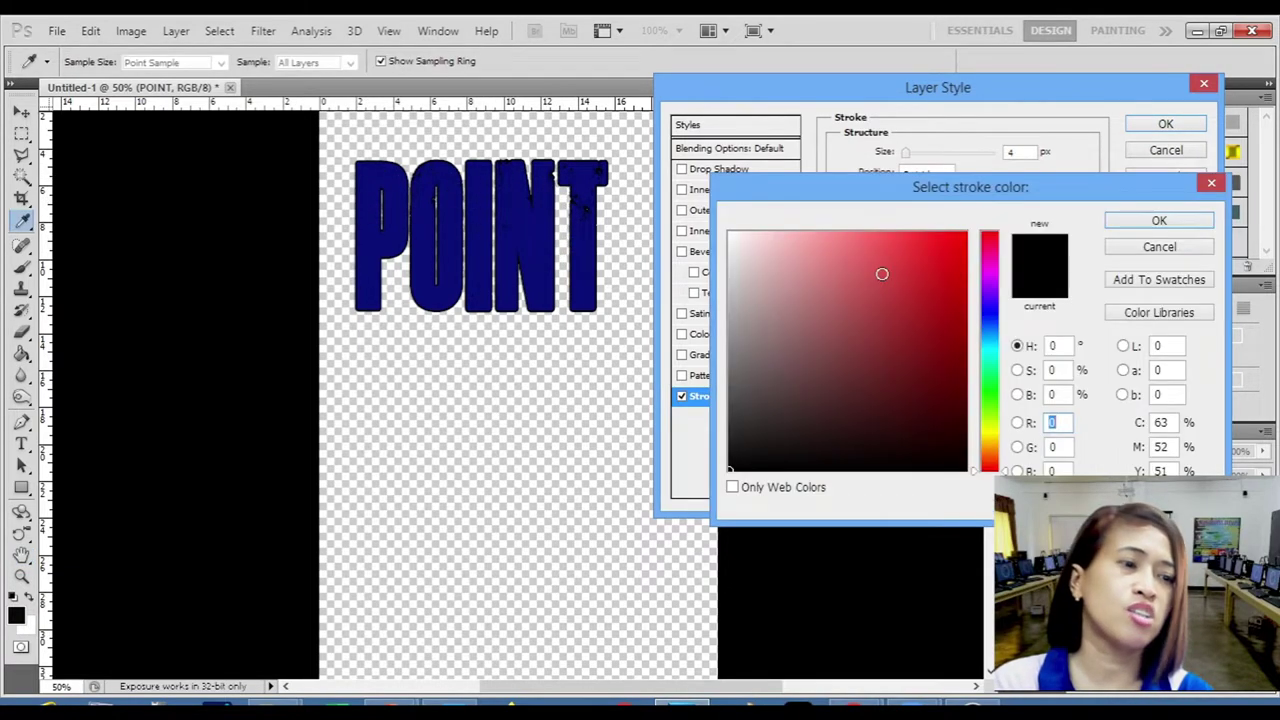
drag(995, 452, 995, 432)
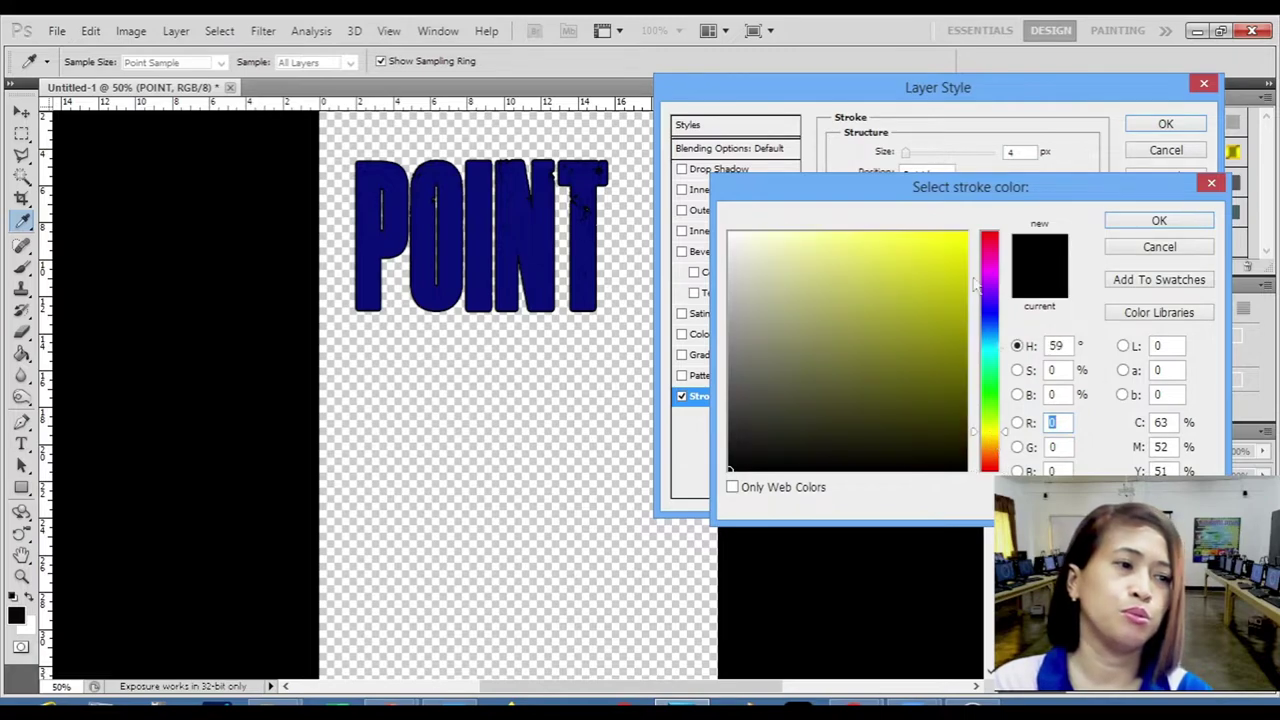
click(957, 248)
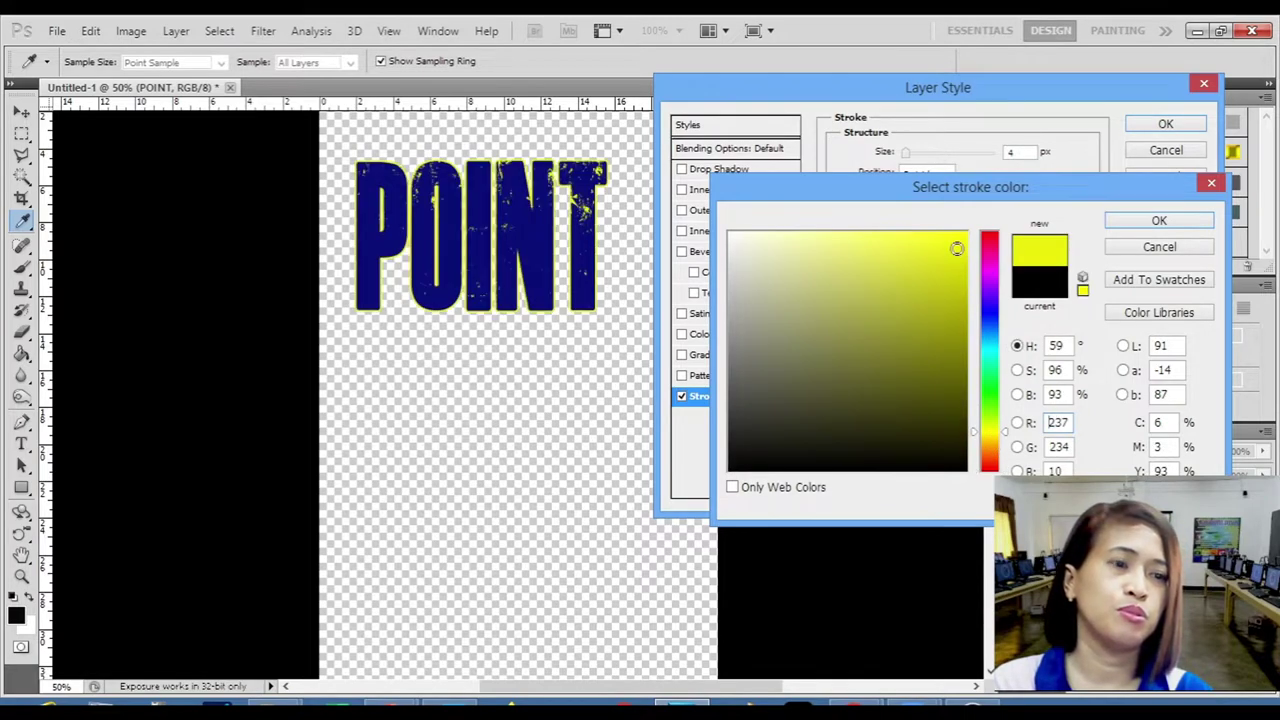
click(1150, 221)
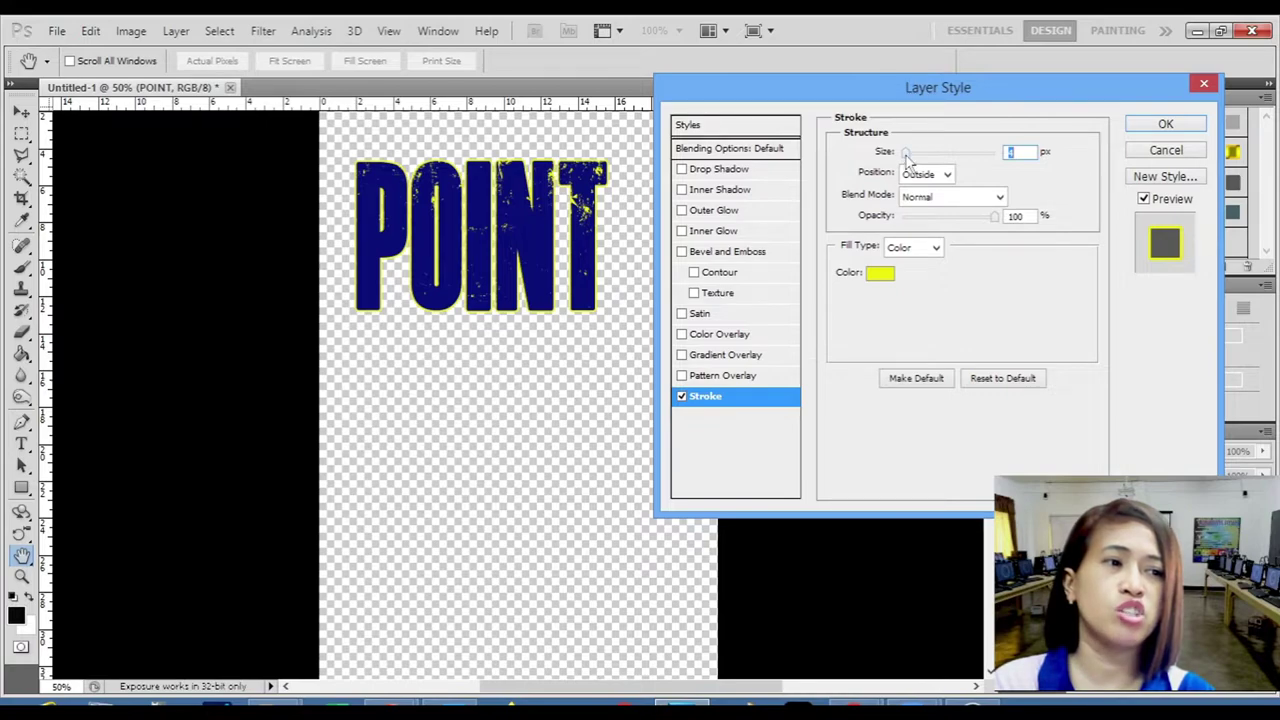
Set the yellow stroke to 6 px, Center position, Multiply blend mode, 100% opacity.
mouse_move(906, 158)
mouse_down()
mouse_move(930, 160)
mouse_move(908, 158)
mouse_up()
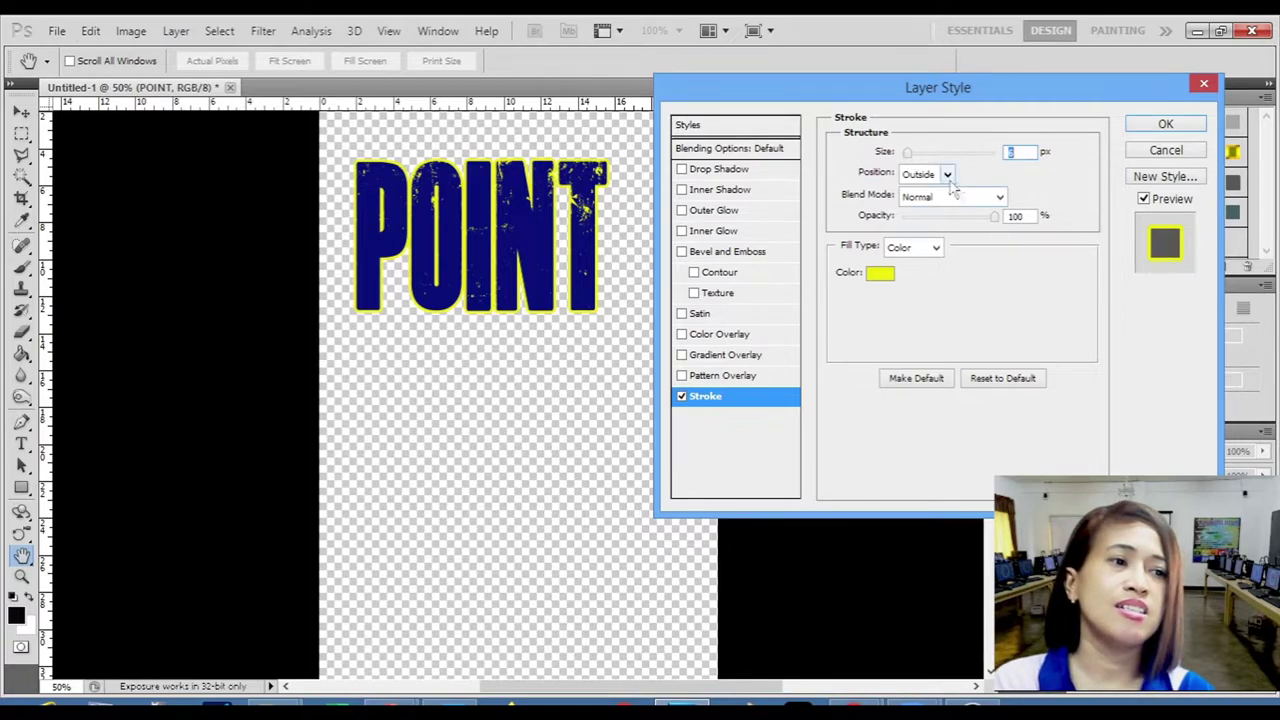
click(947, 175)
click(914, 209)
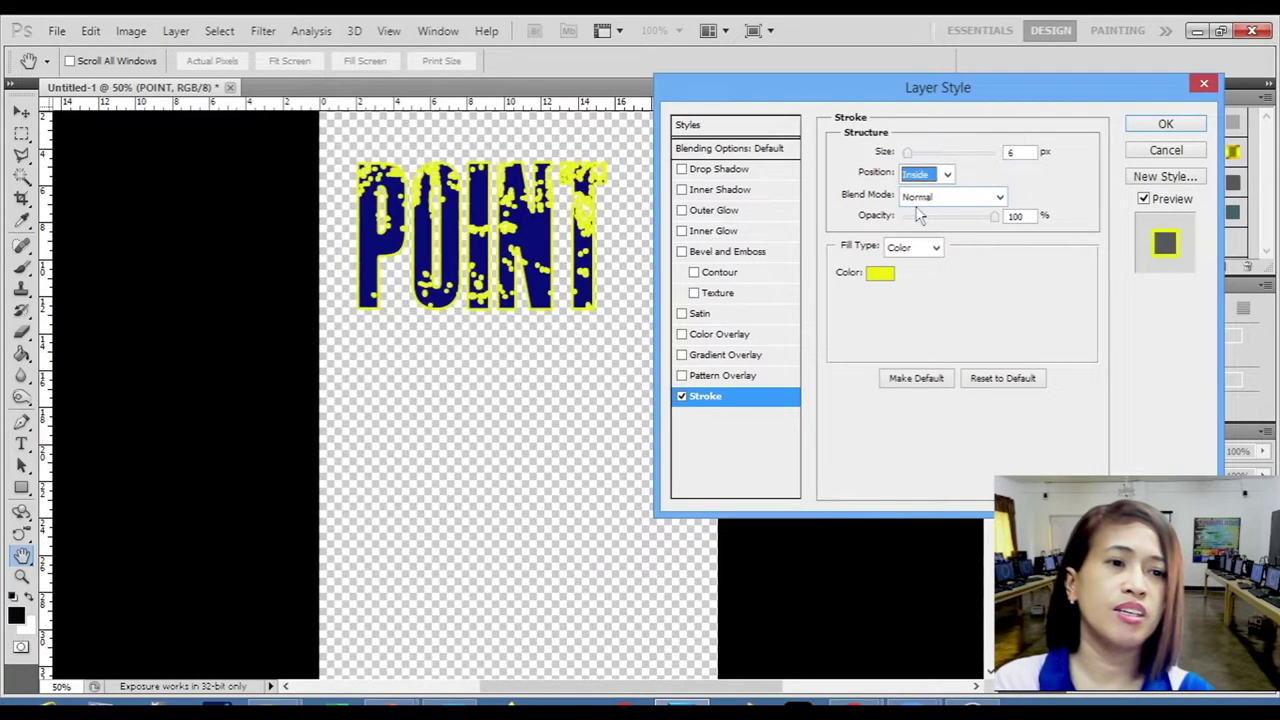
click(947, 175)
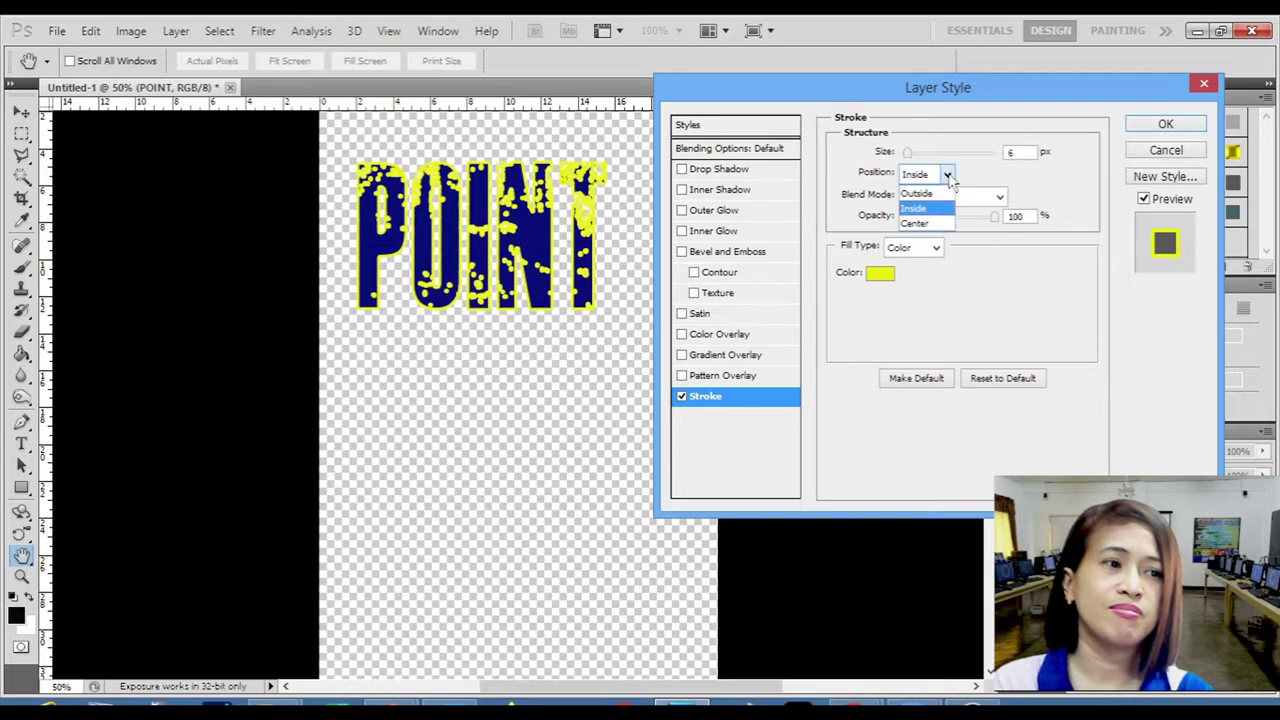
click(917, 222)
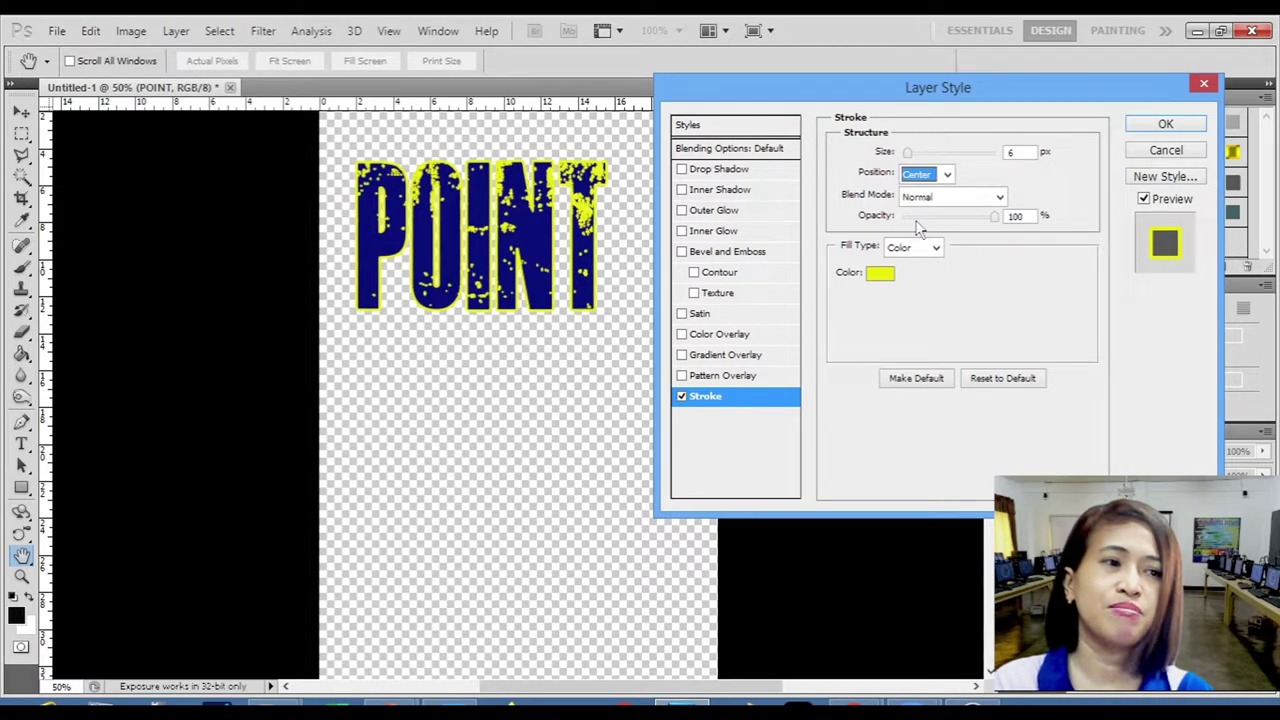
click(999, 198)
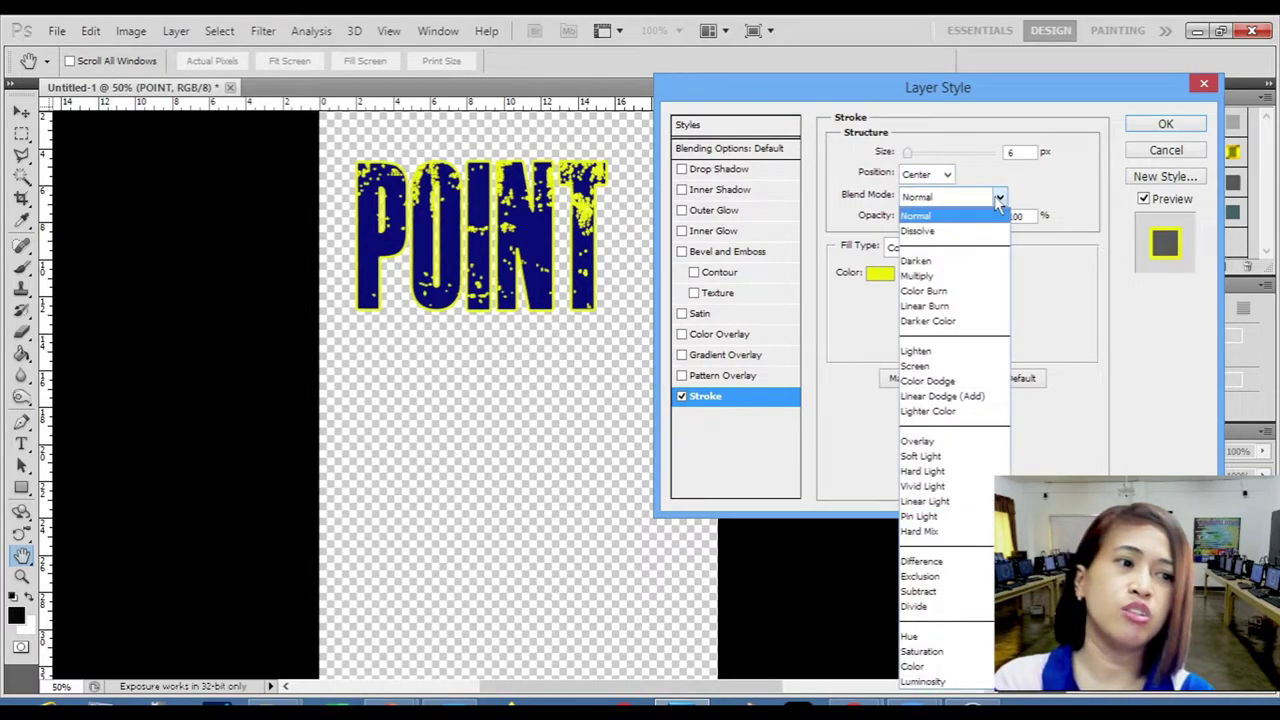
click(918, 276)
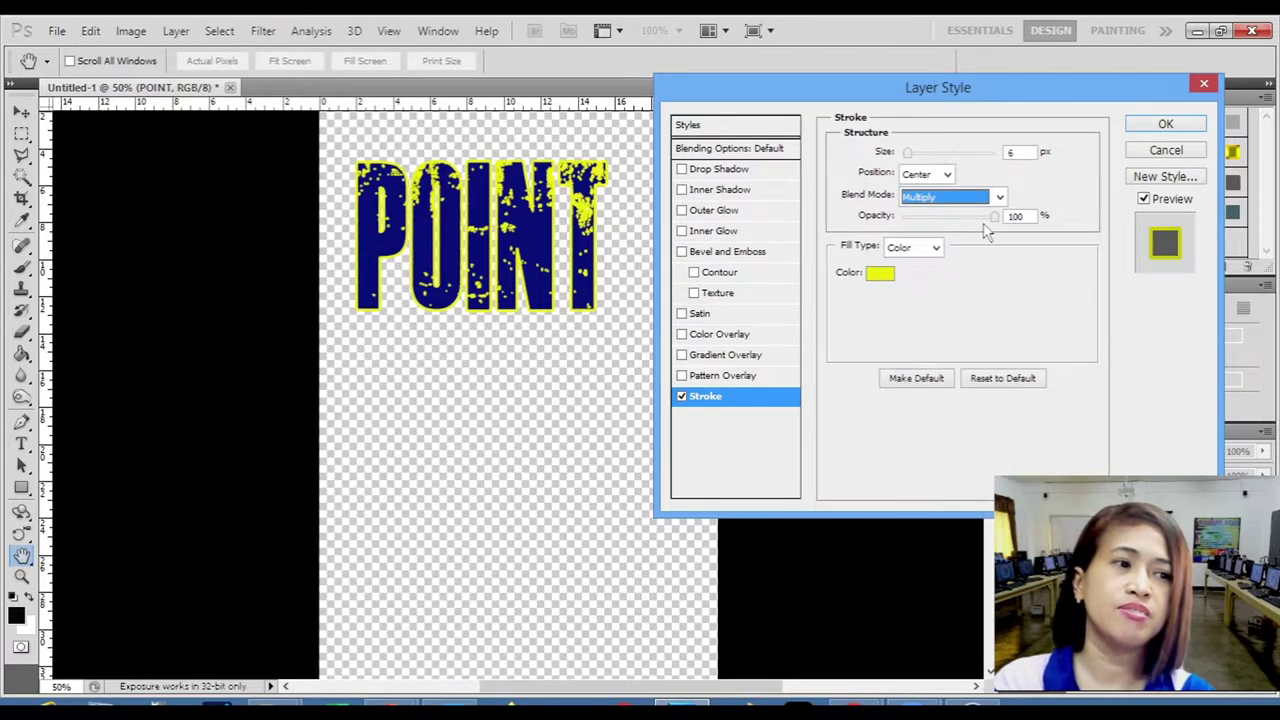
mouse_move(994, 218)
mouse_down()
mouse_move(943, 226)
mouse_move(1008, 232)
mouse_up()
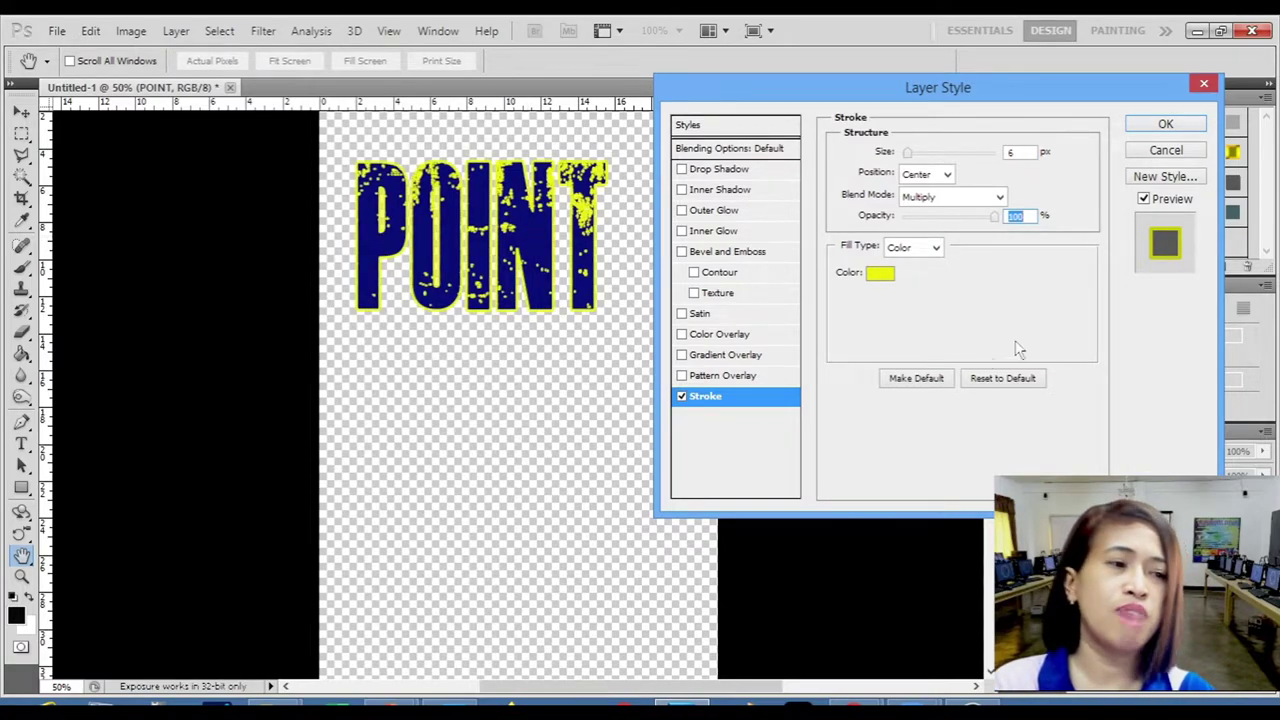
Switch the stroke Fill Type to Gradient and make the left gradient stop yellow.
click(937, 250)
click(922, 283)
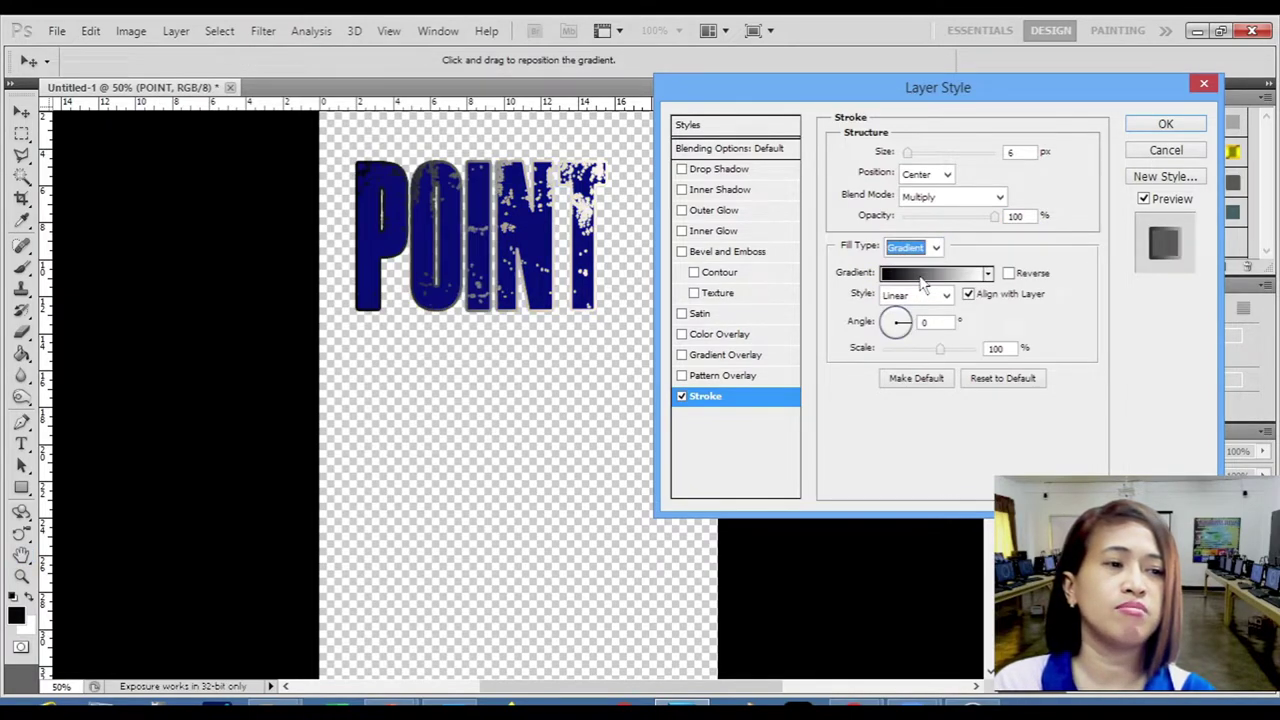
click(922, 283)
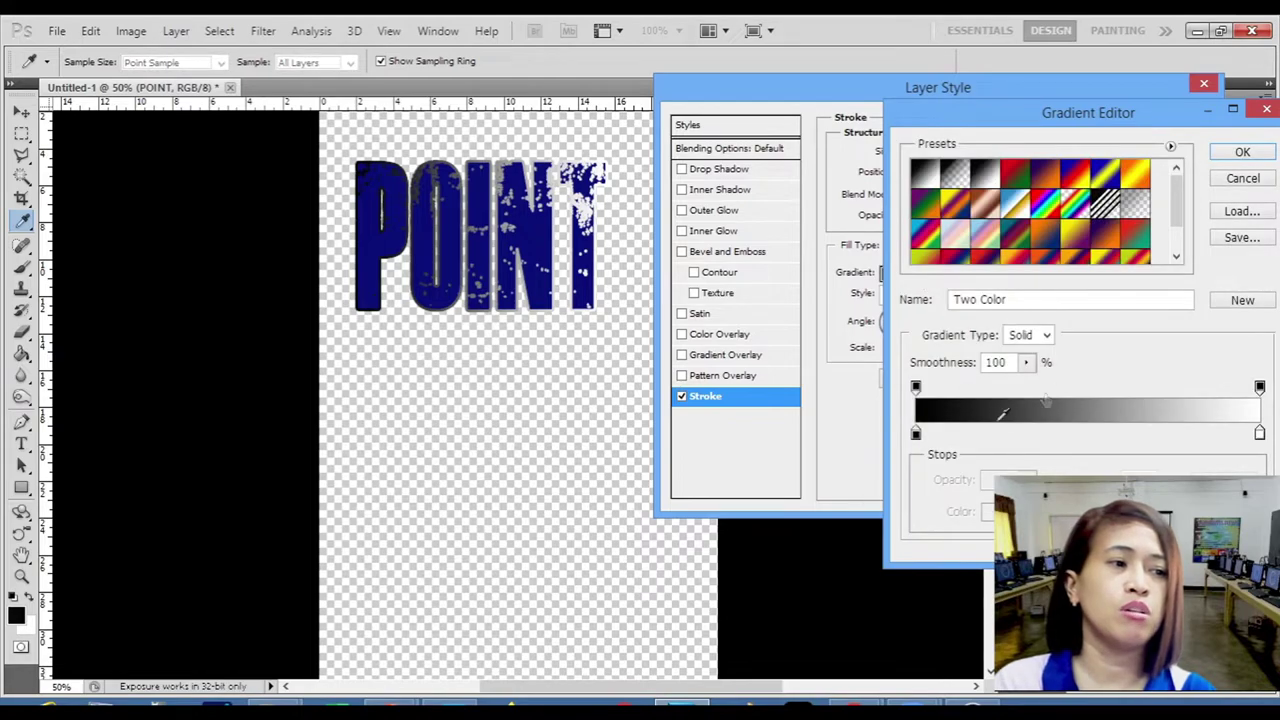
click(916, 432)
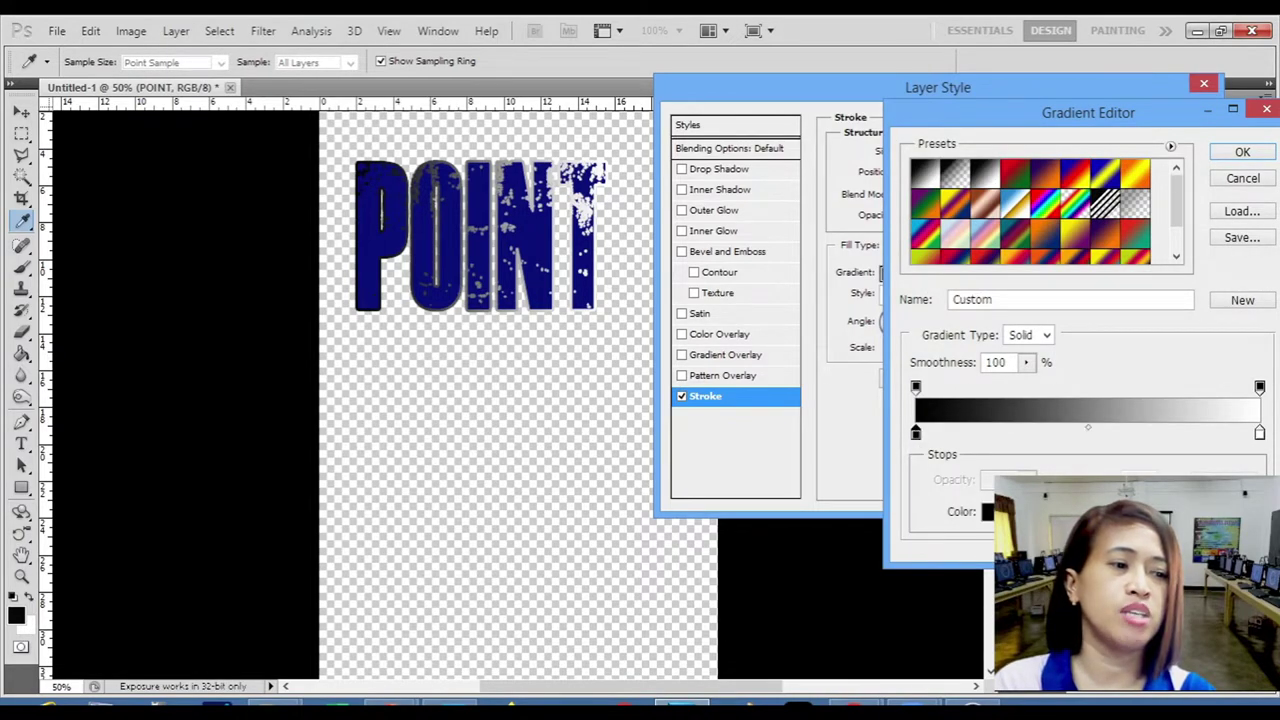
click(988, 511)
click(993, 422)
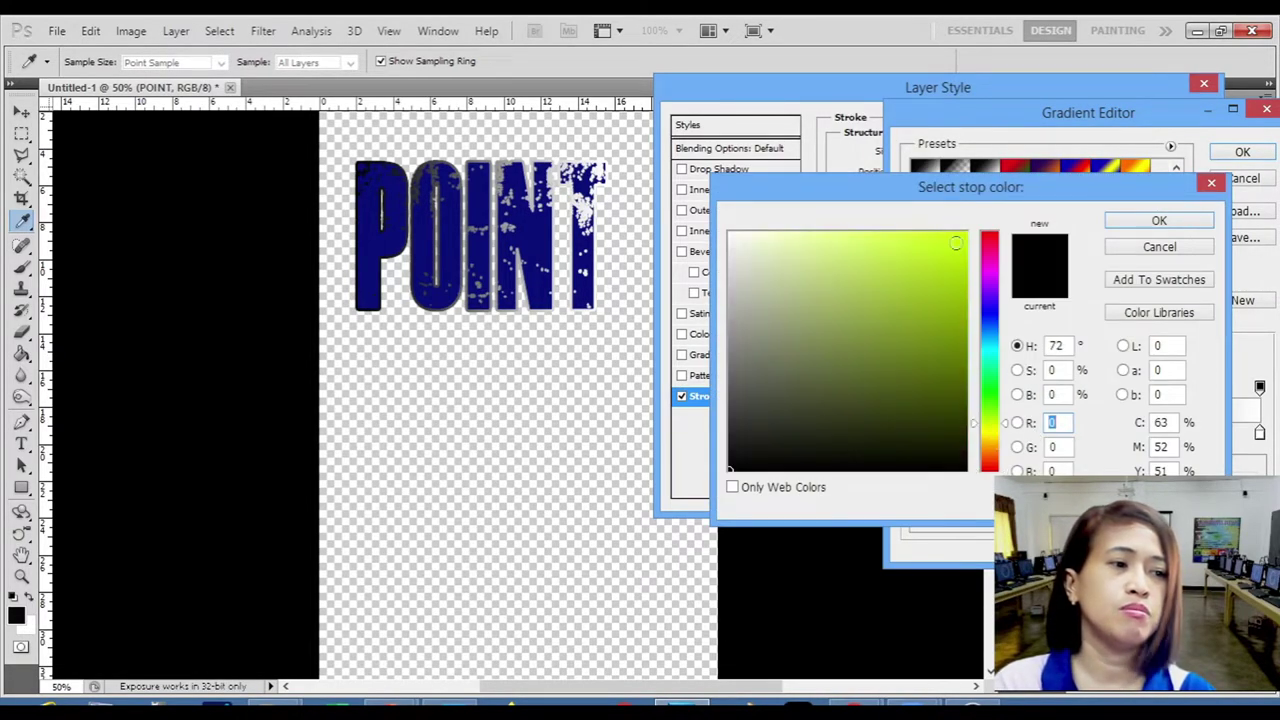
click(992, 432)
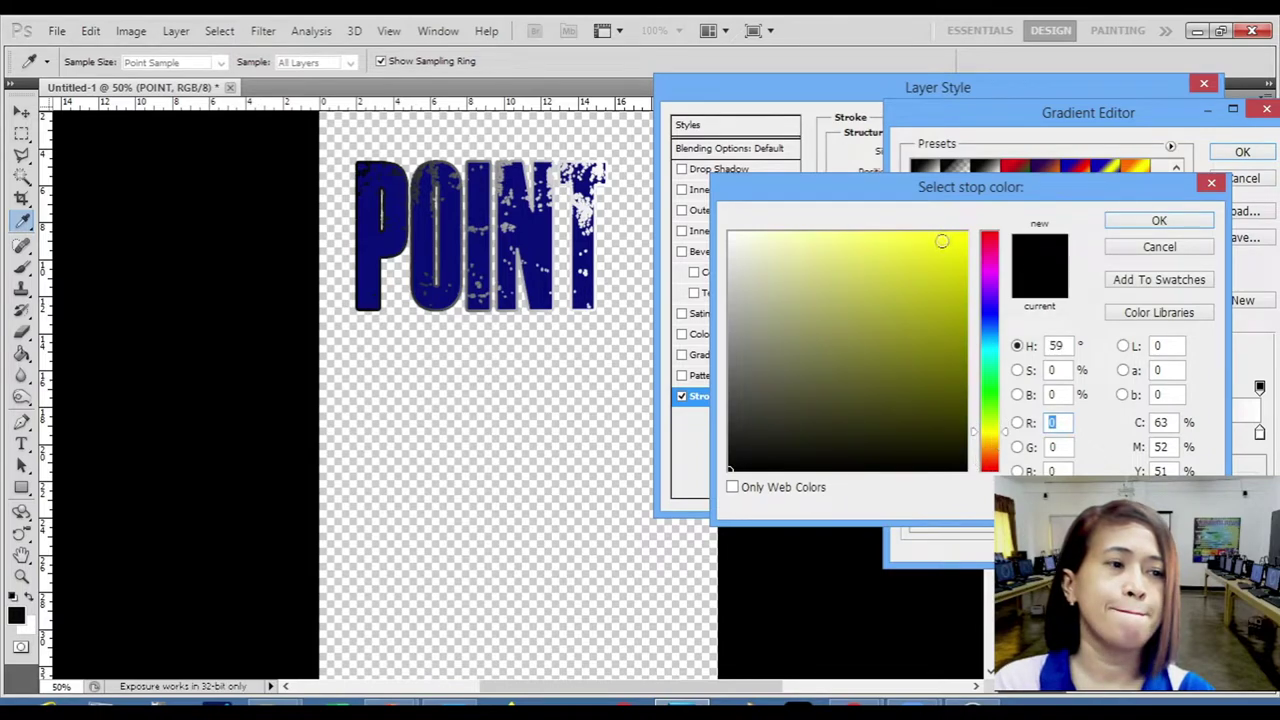
click(943, 242)
click(1150, 222)
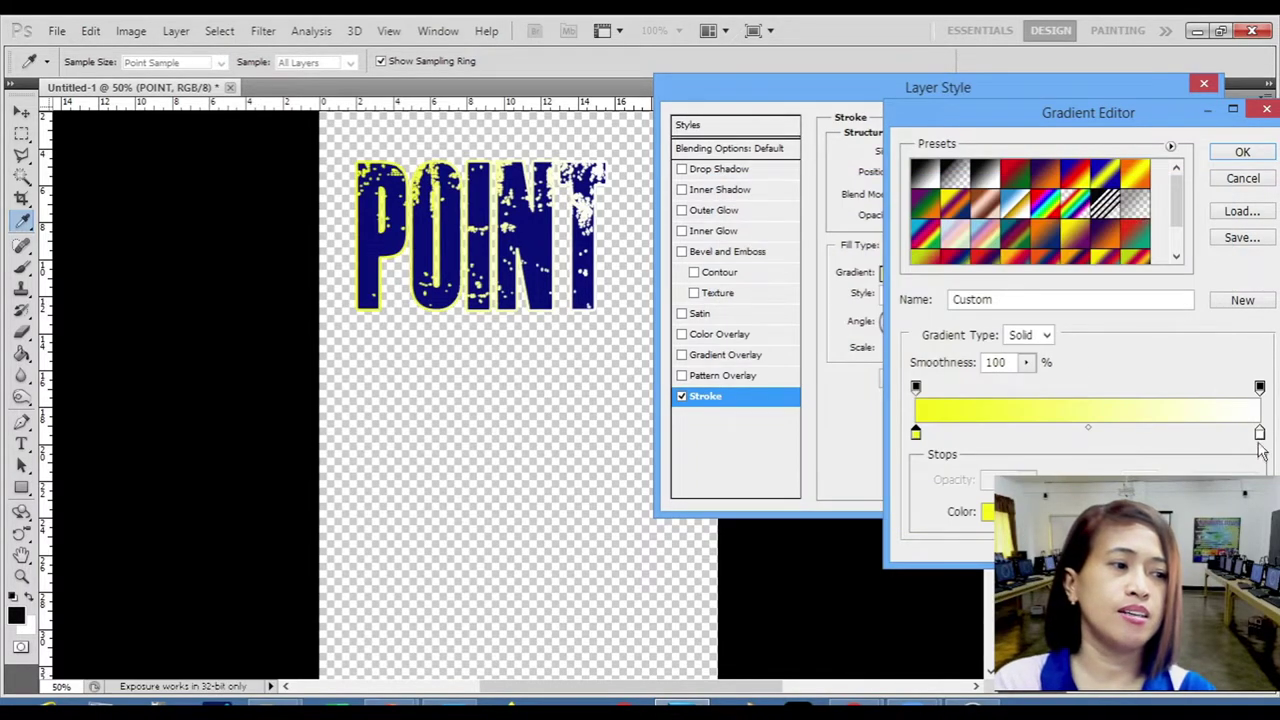
Move the stops inward, make the right stop light green, and accept the gradient.
drag(1262, 436, 1209, 436)
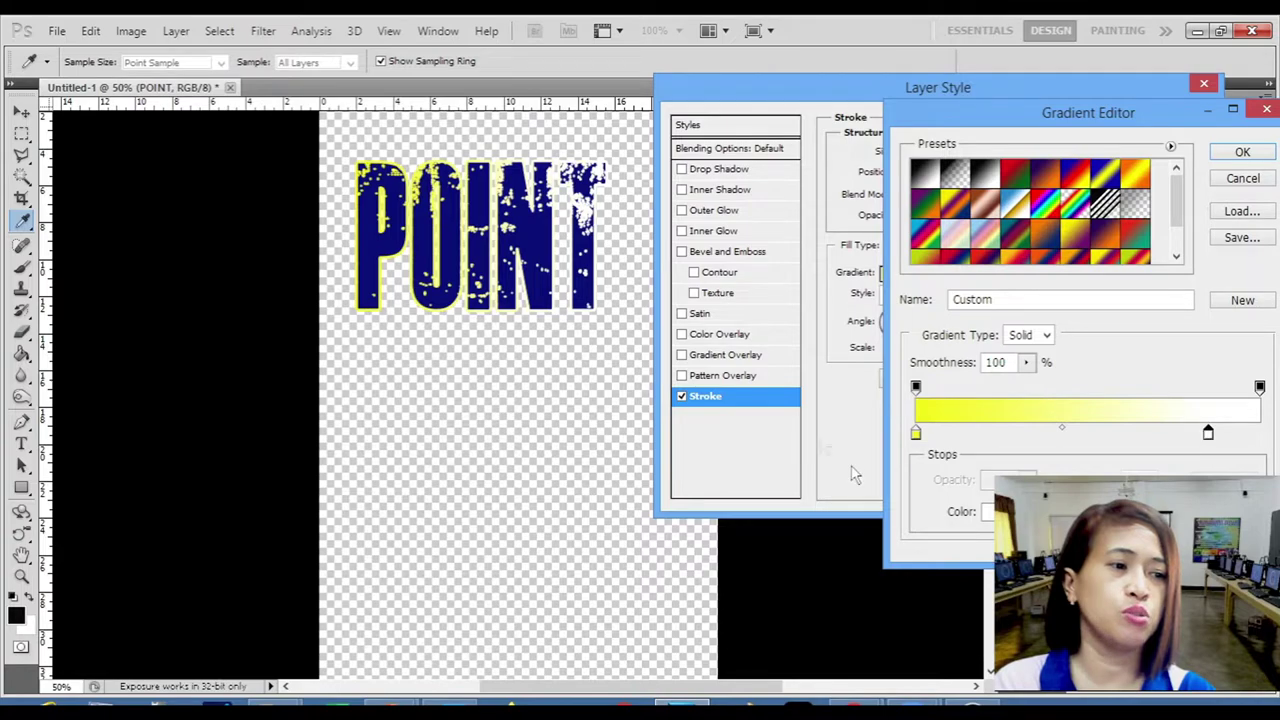
drag(916, 436, 956, 436)
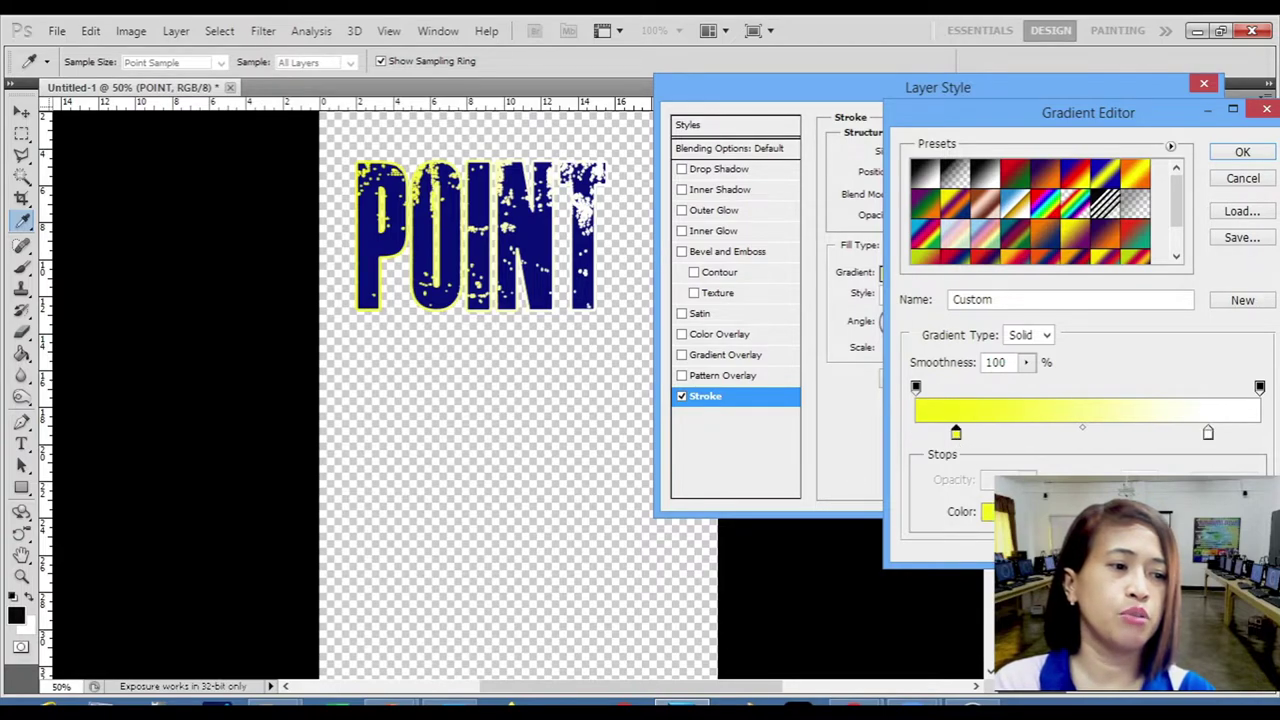
click(1208, 434)
click(990, 512)
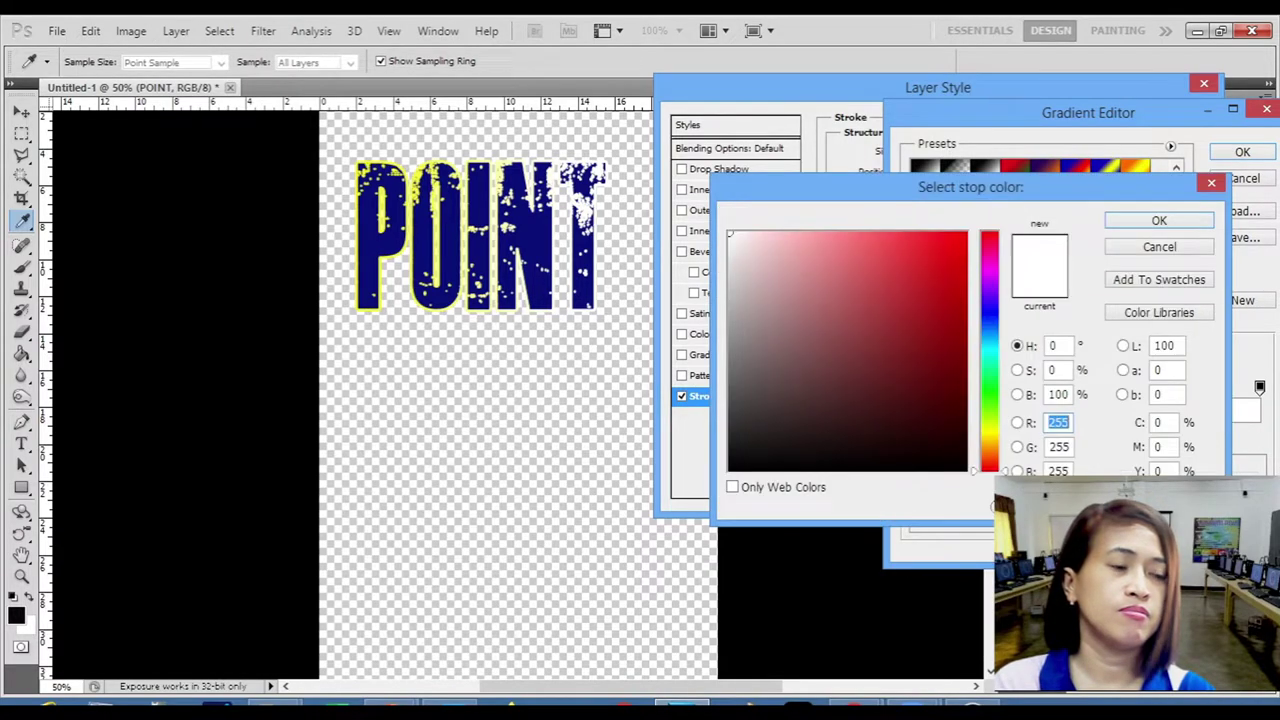
click(877, 233)
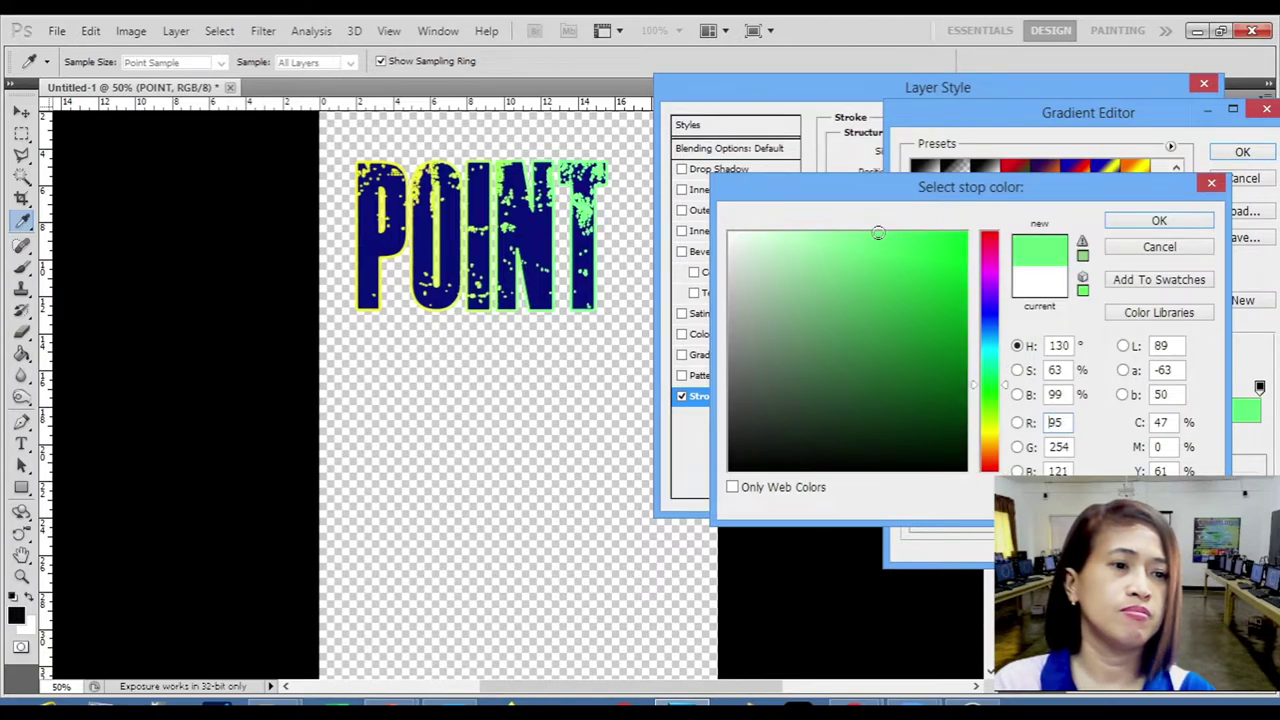
click(1150, 220)
click(1242, 152)
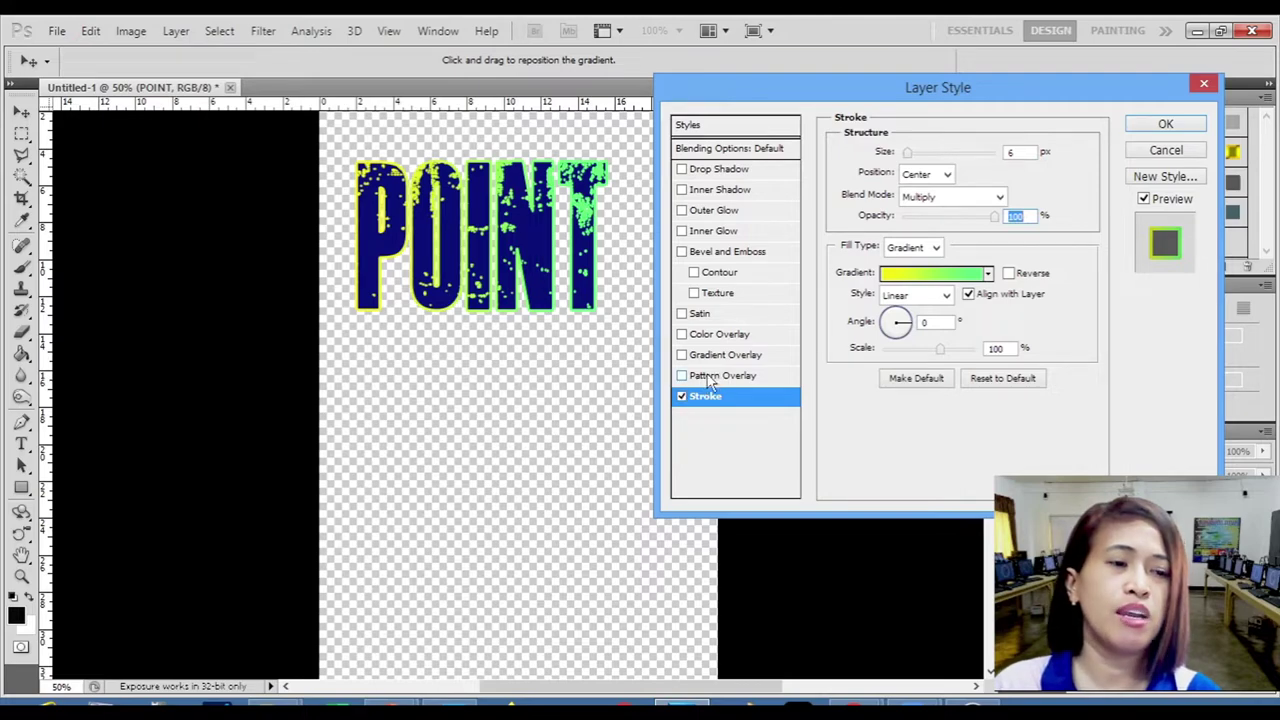
Enable Pattern Overlay on POINT with the grey stone texture, then reselect Stroke.
click(705, 380)
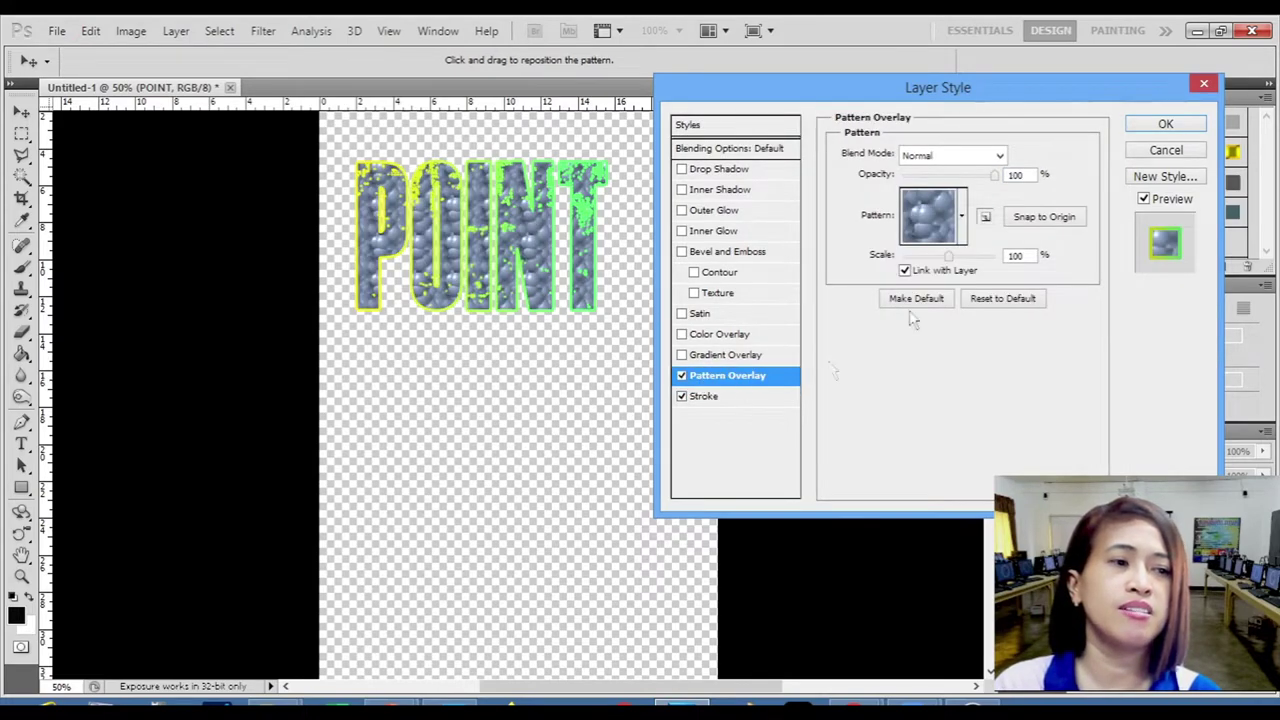
click(962, 218)
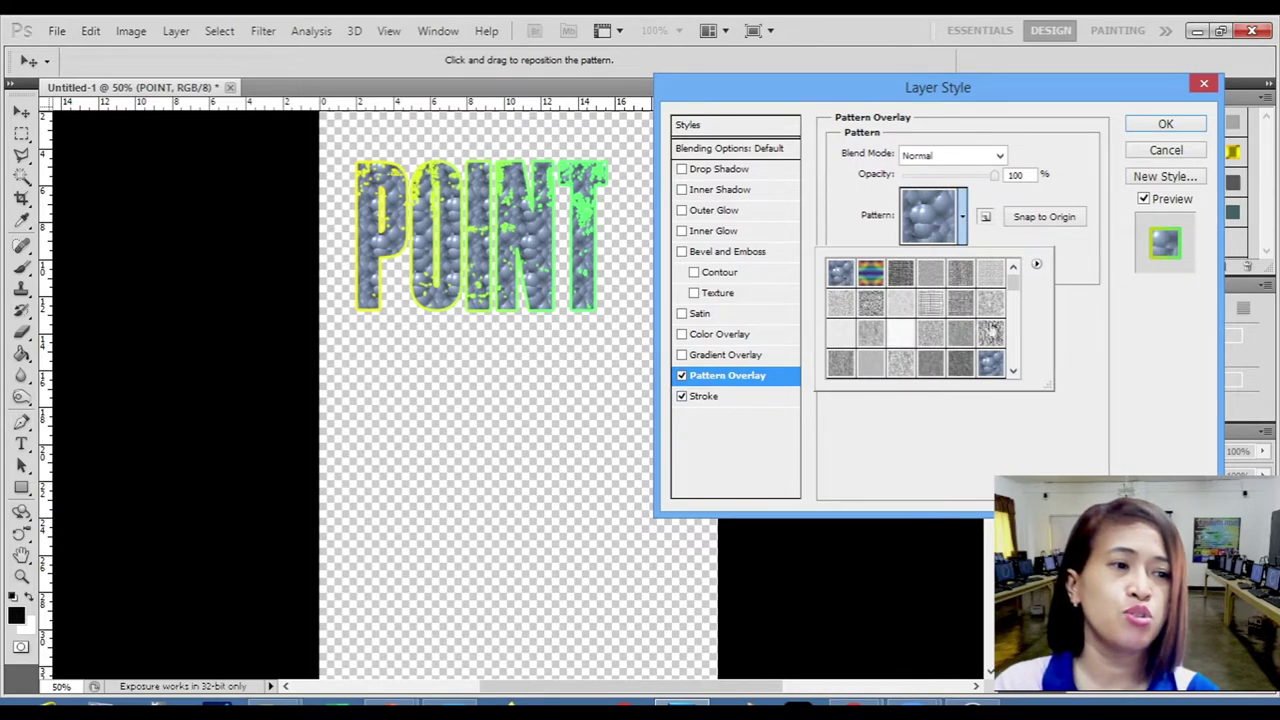
click(990, 305)
click(1132, 330)
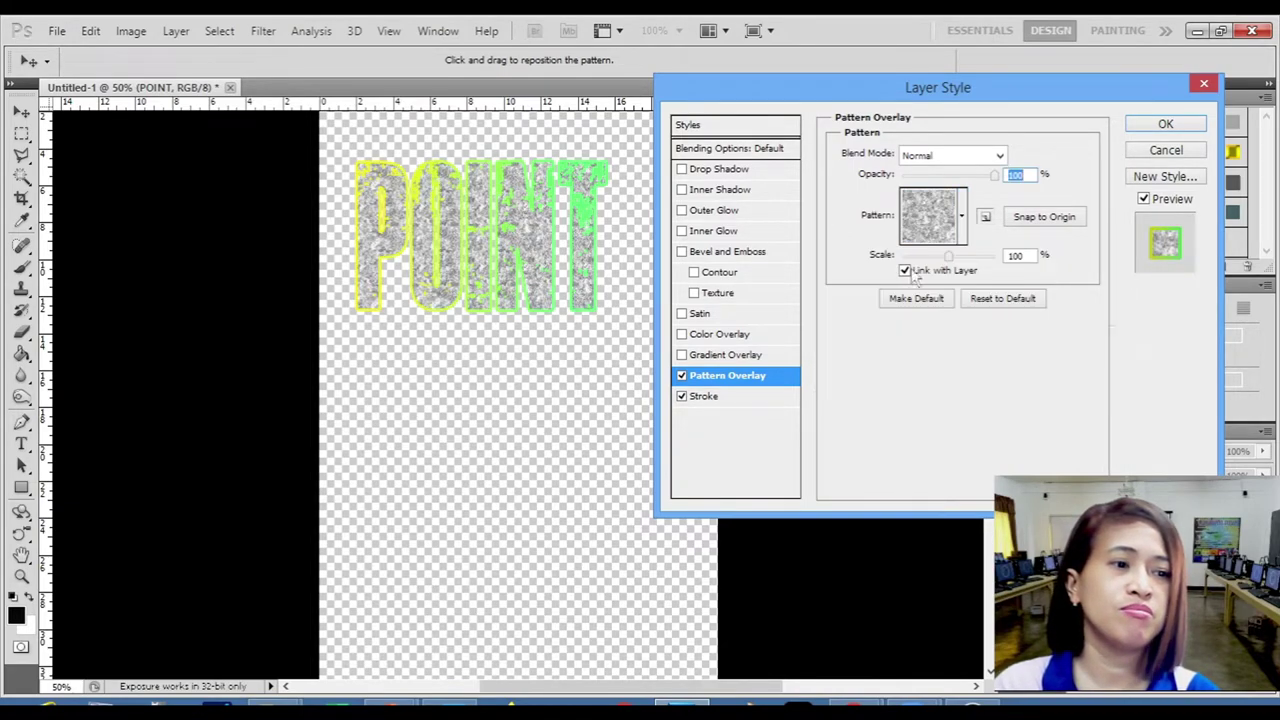
click(711, 398)
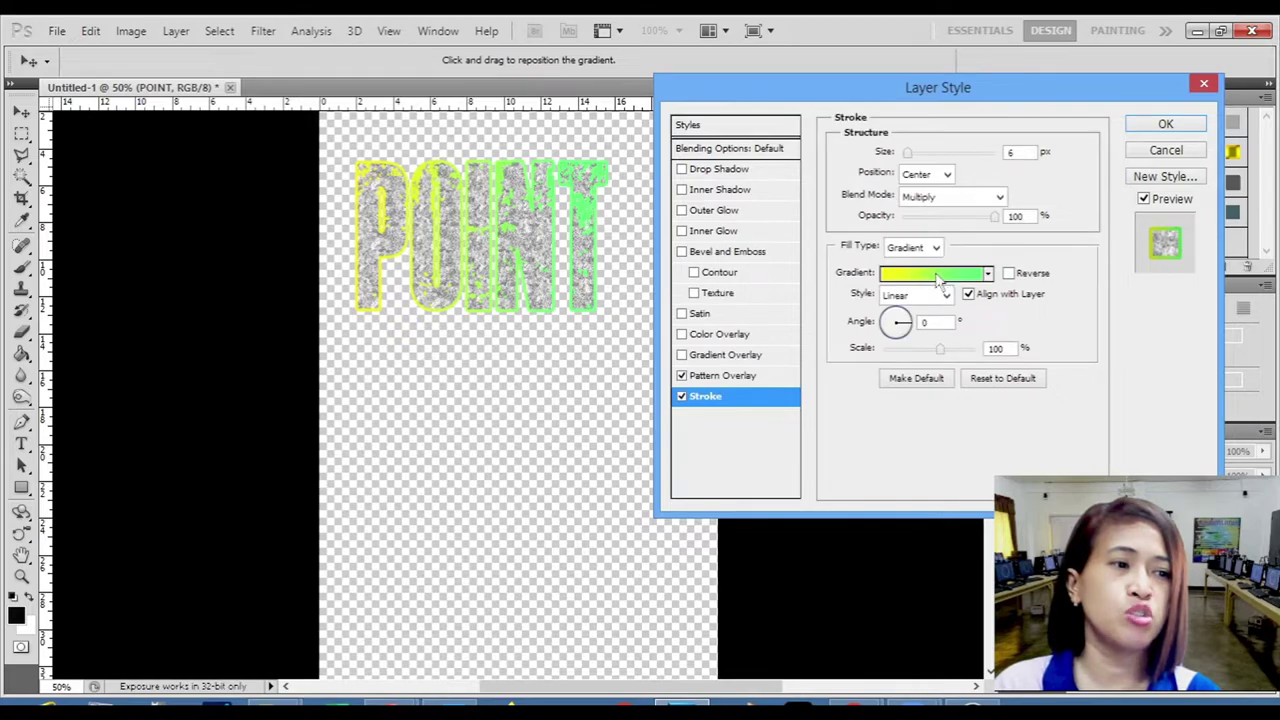
Set the stroke Fill Type back to Color with a near-black colour.
click(936, 250)
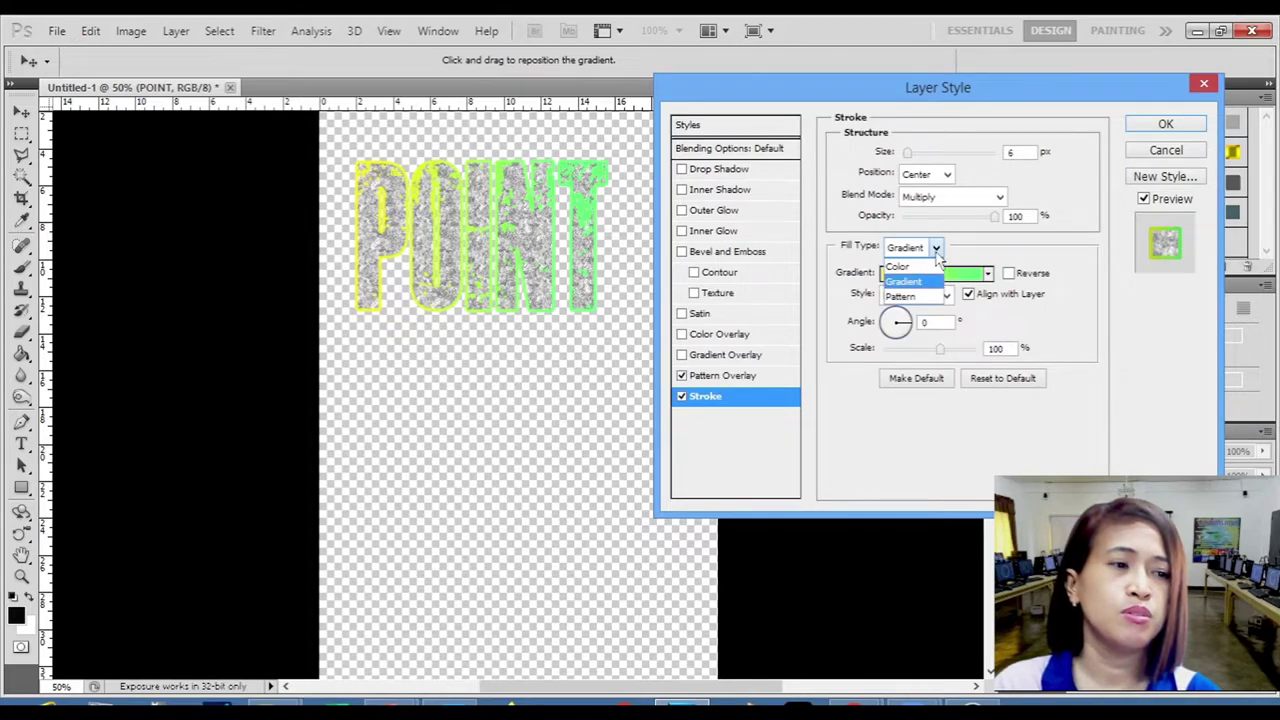
click(898, 266)
click(874, 273)
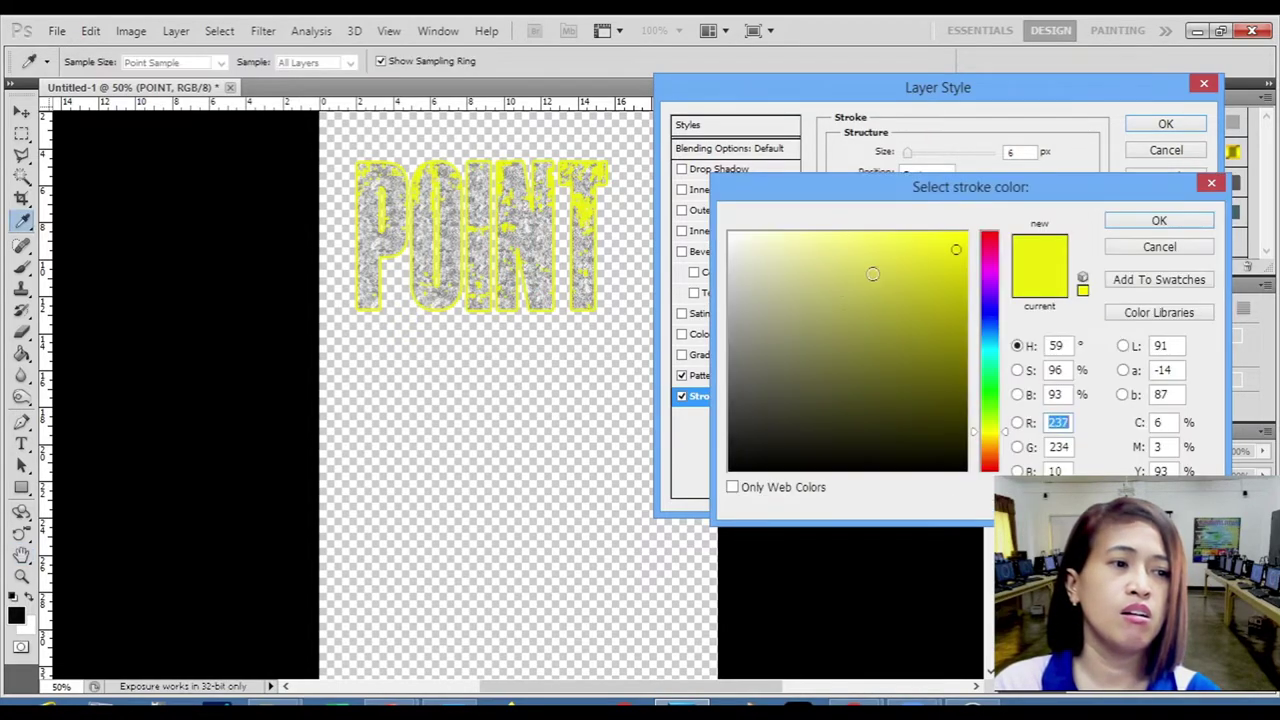
click(733, 464)
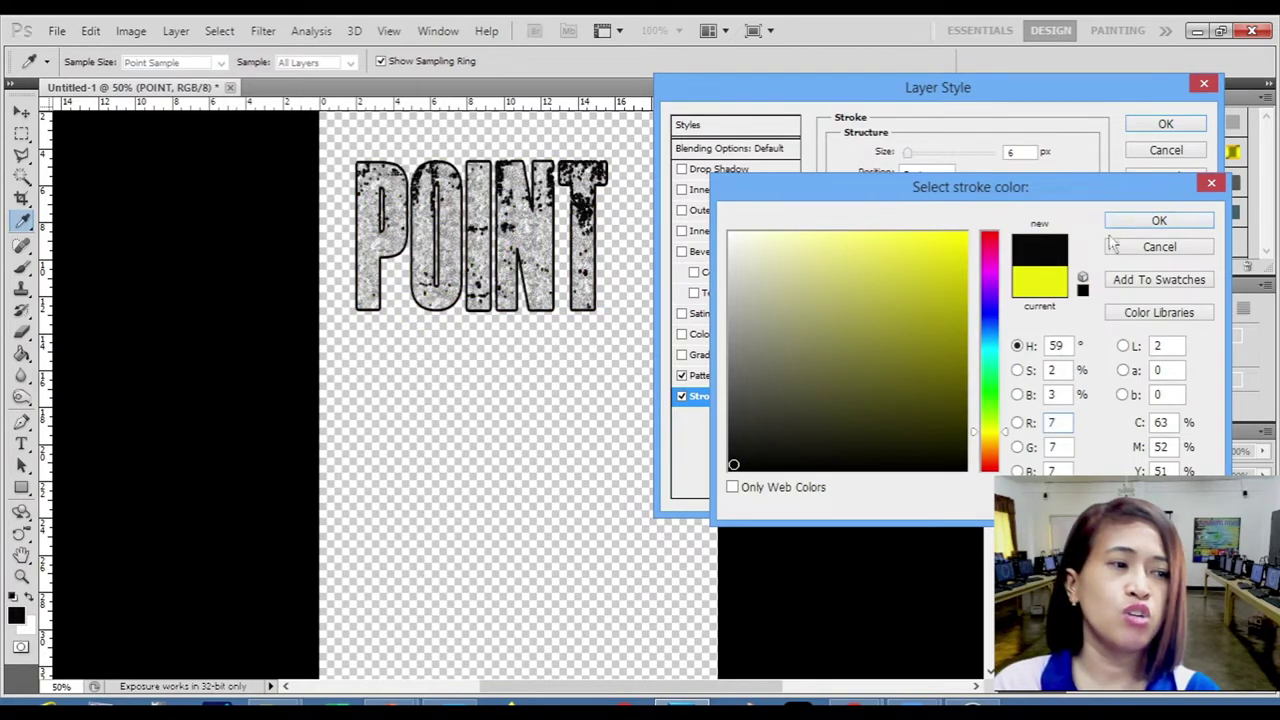
click(1134, 221)
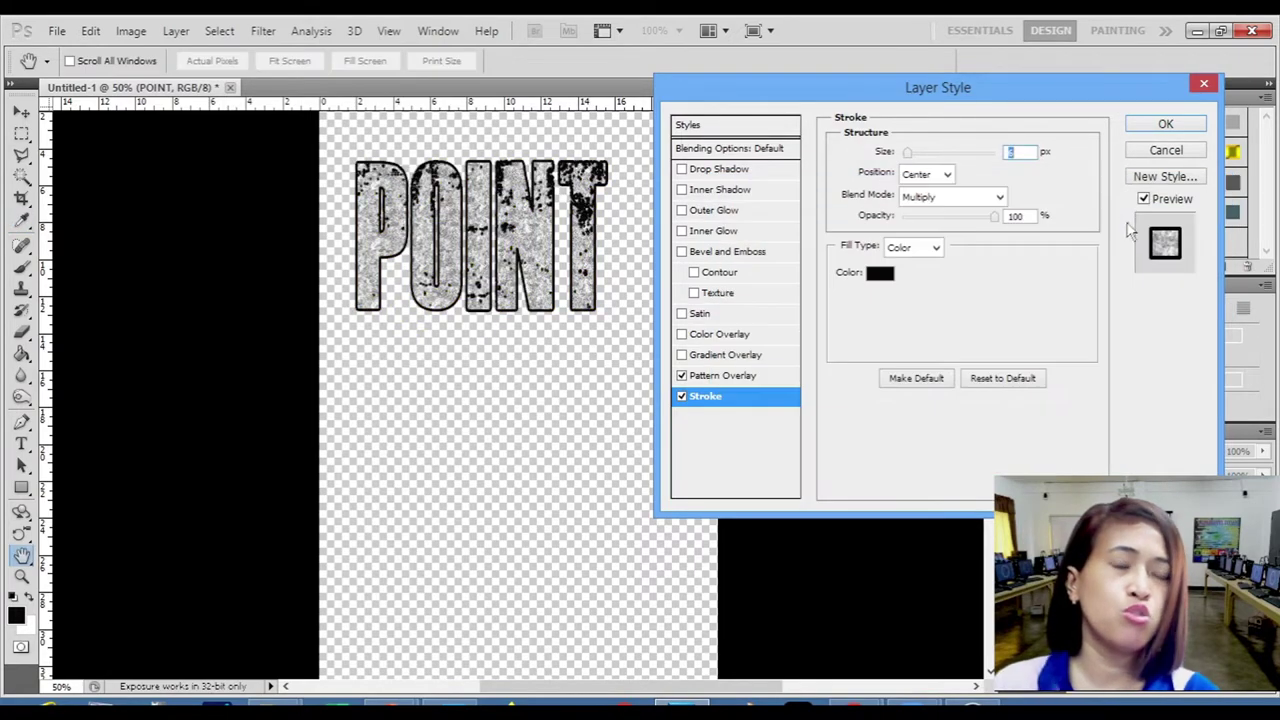
Scale the Pattern Overlay texture to 125% and bring up the pattern picker.
click(748, 377)
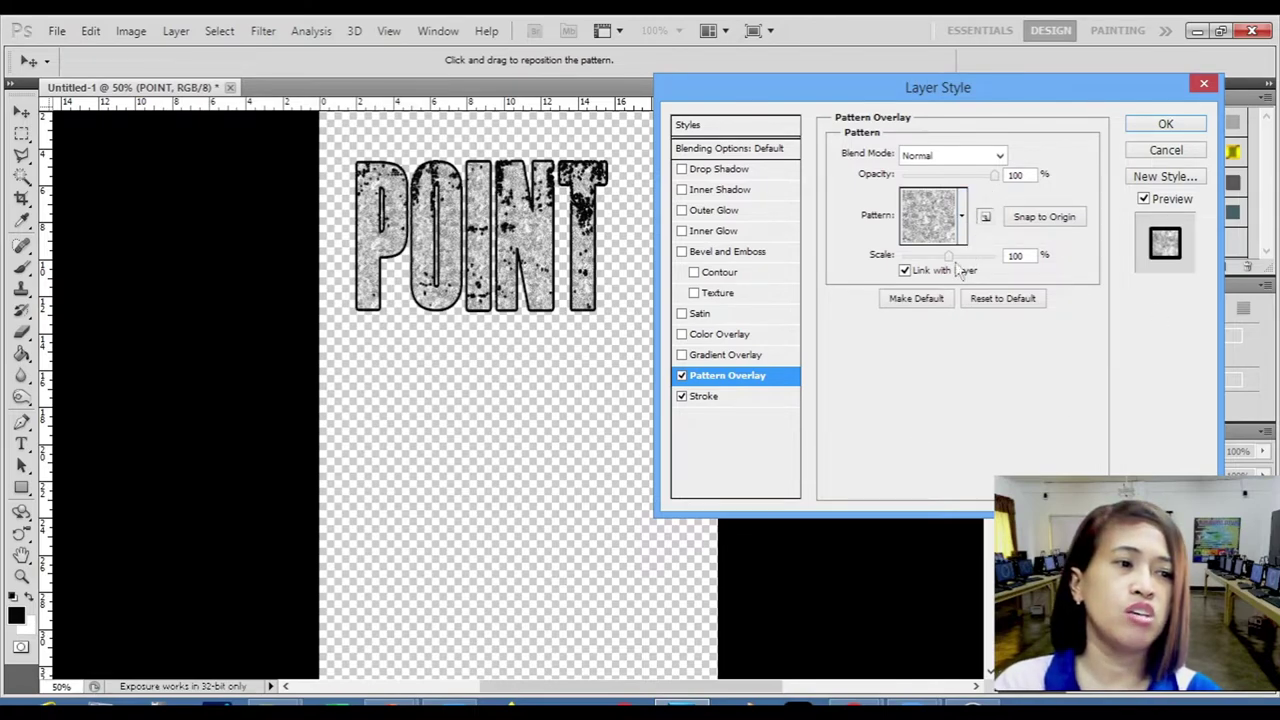
drag(950, 258, 944, 258)
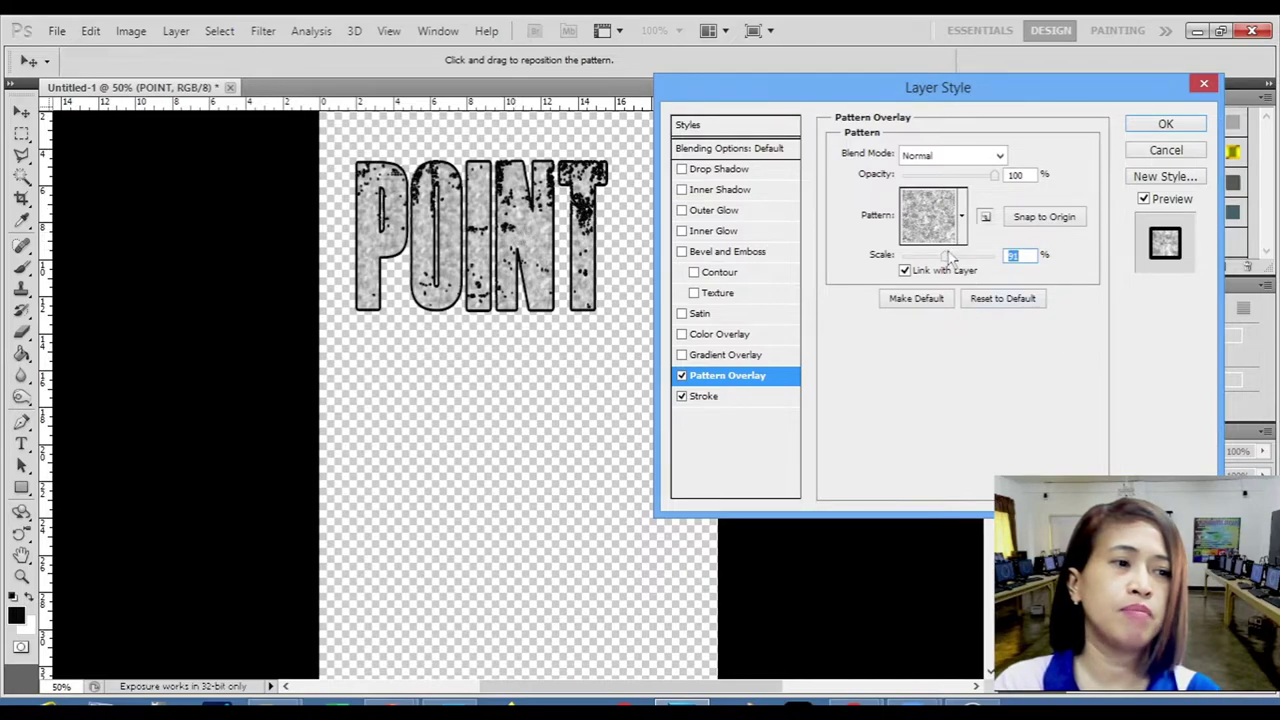
drag(945, 262, 970, 274)
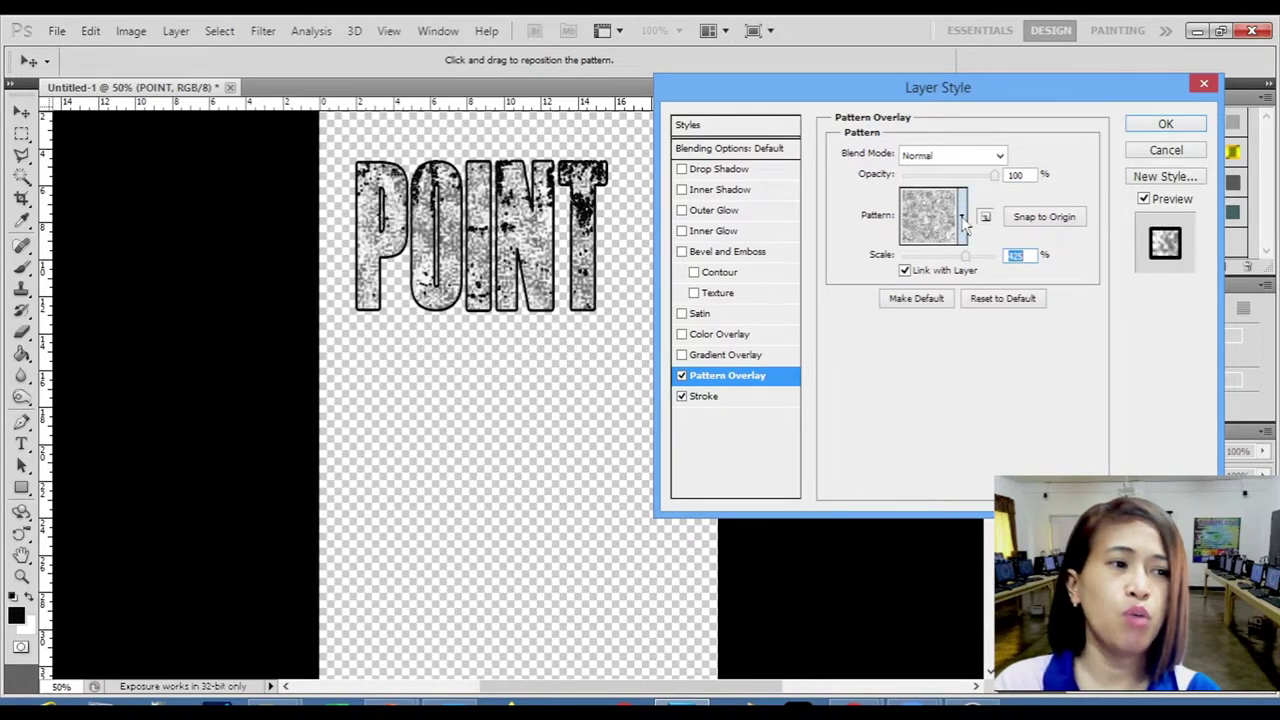
click(961, 216)
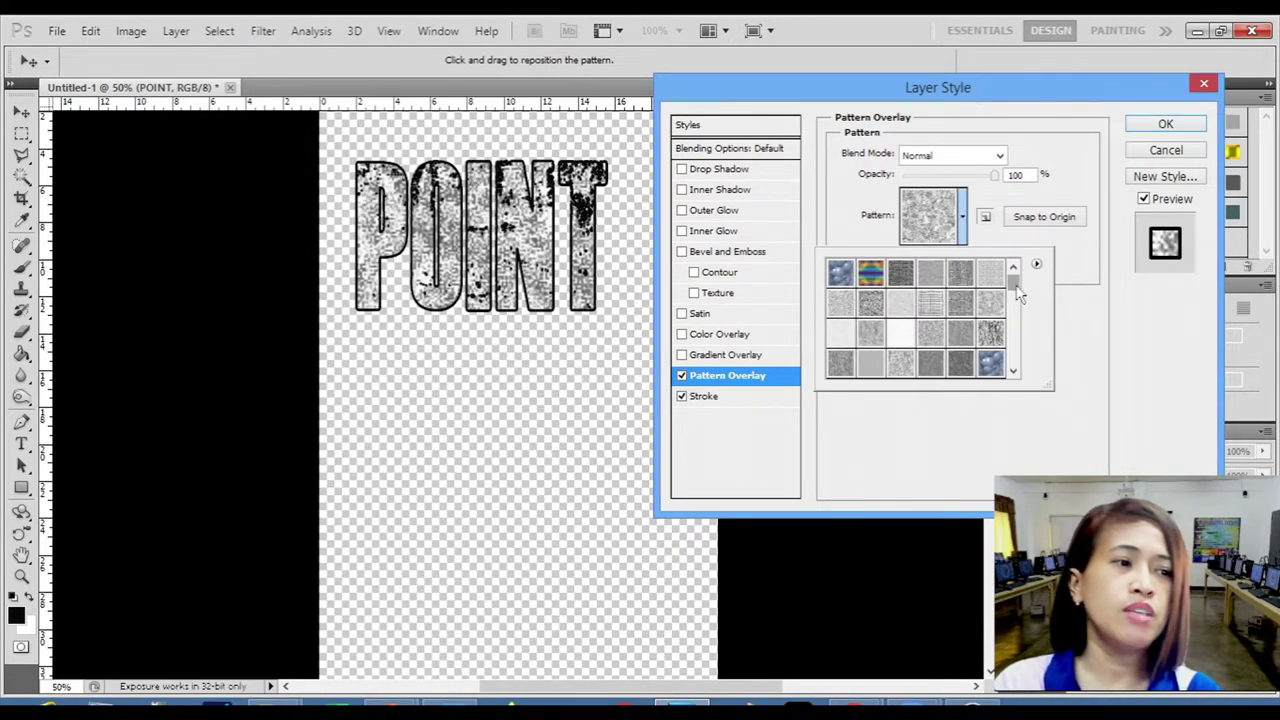
Try beige and pale yellow overlay patterns at scales from 1% to 165%.
mouse_move(1013, 282)
mouse_down()
mouse_move(1006, 372)
mouse_move(1010, 277)
mouse_up()
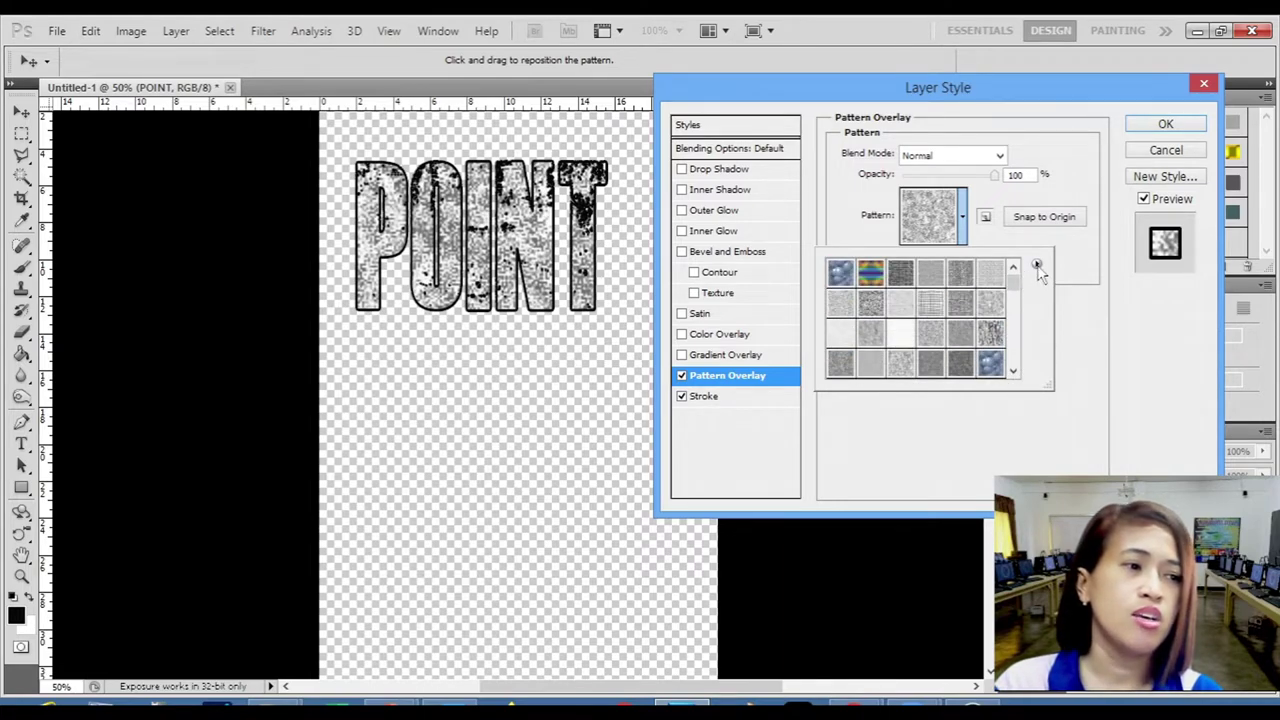
click(1037, 266)
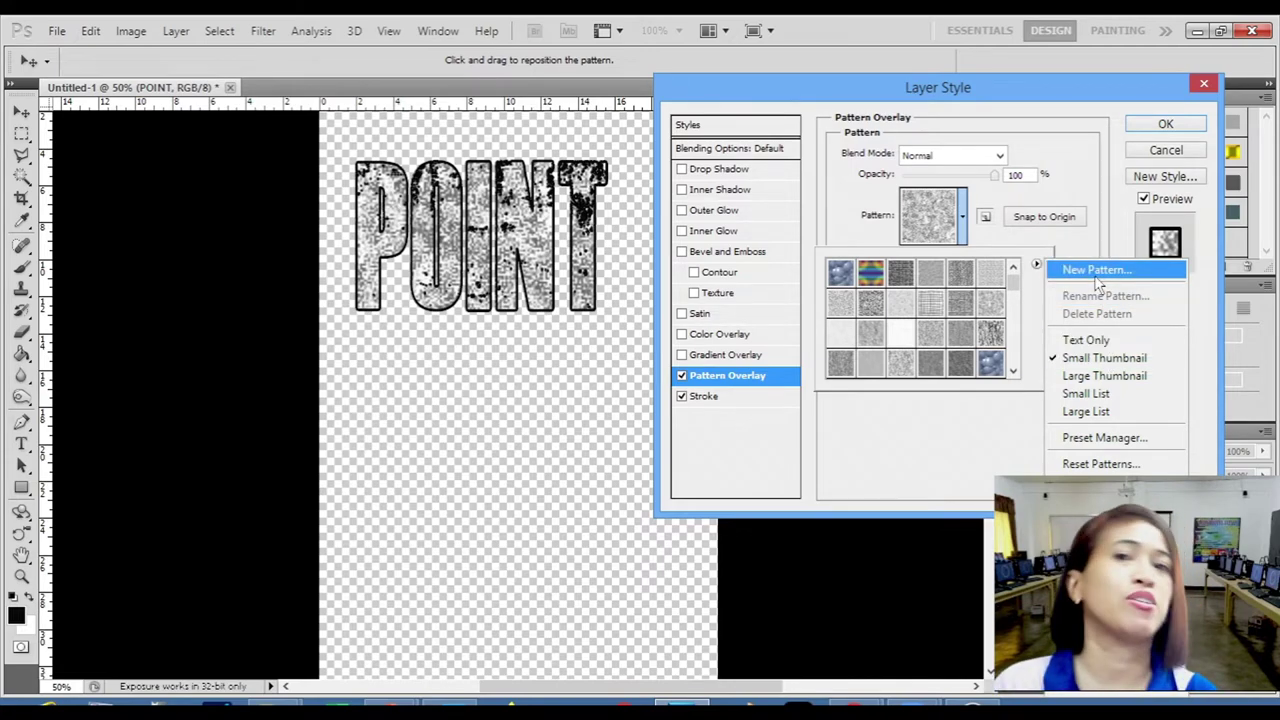
click(1056, 257)
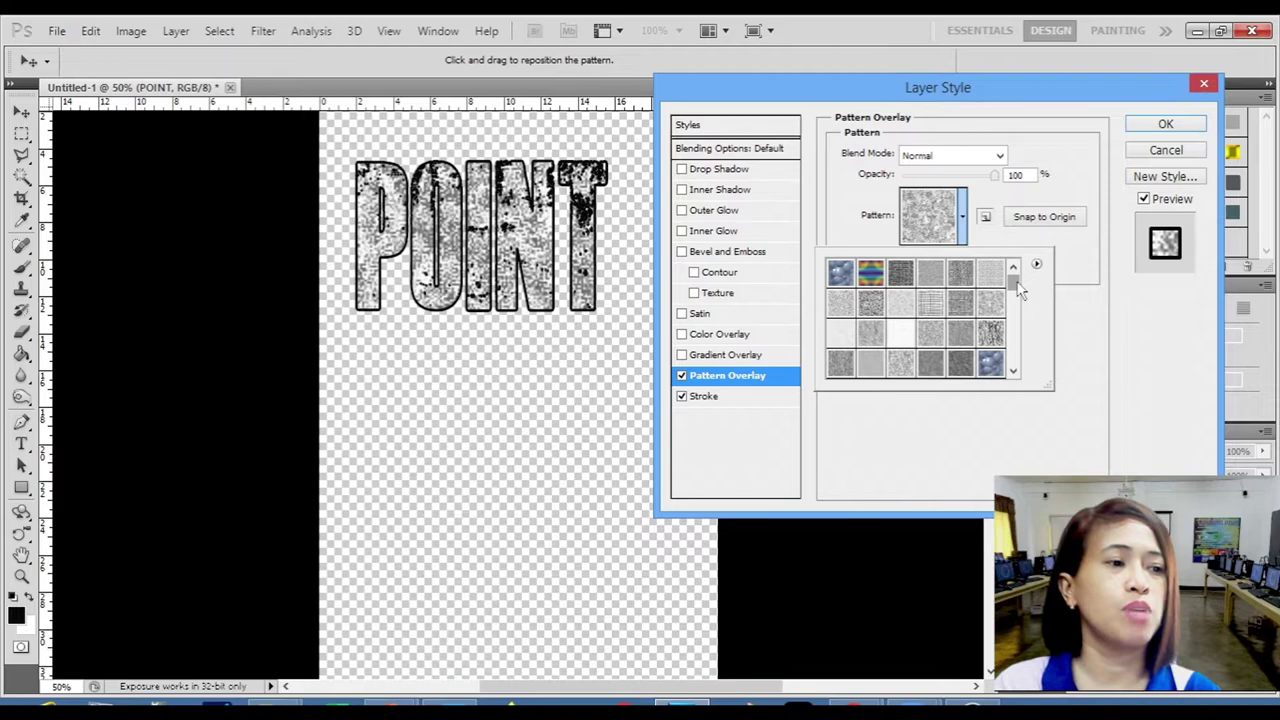
drag(1014, 290, 1018, 311)
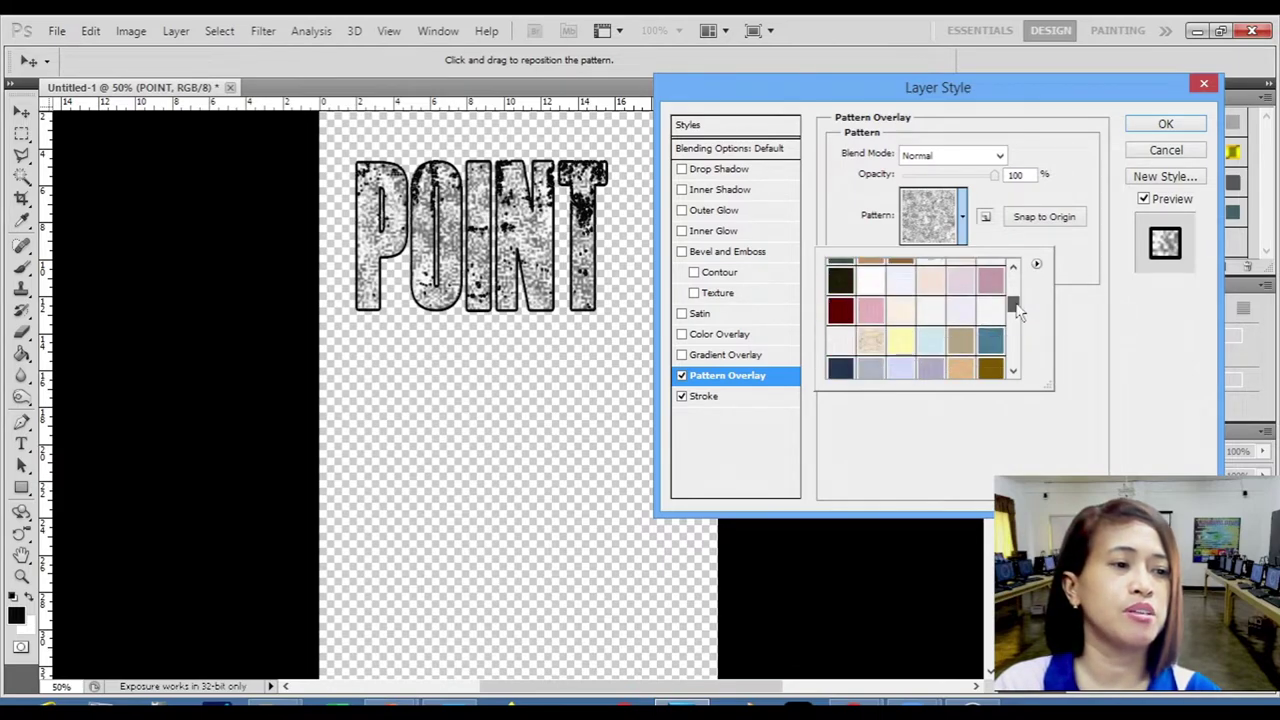
click(873, 342)
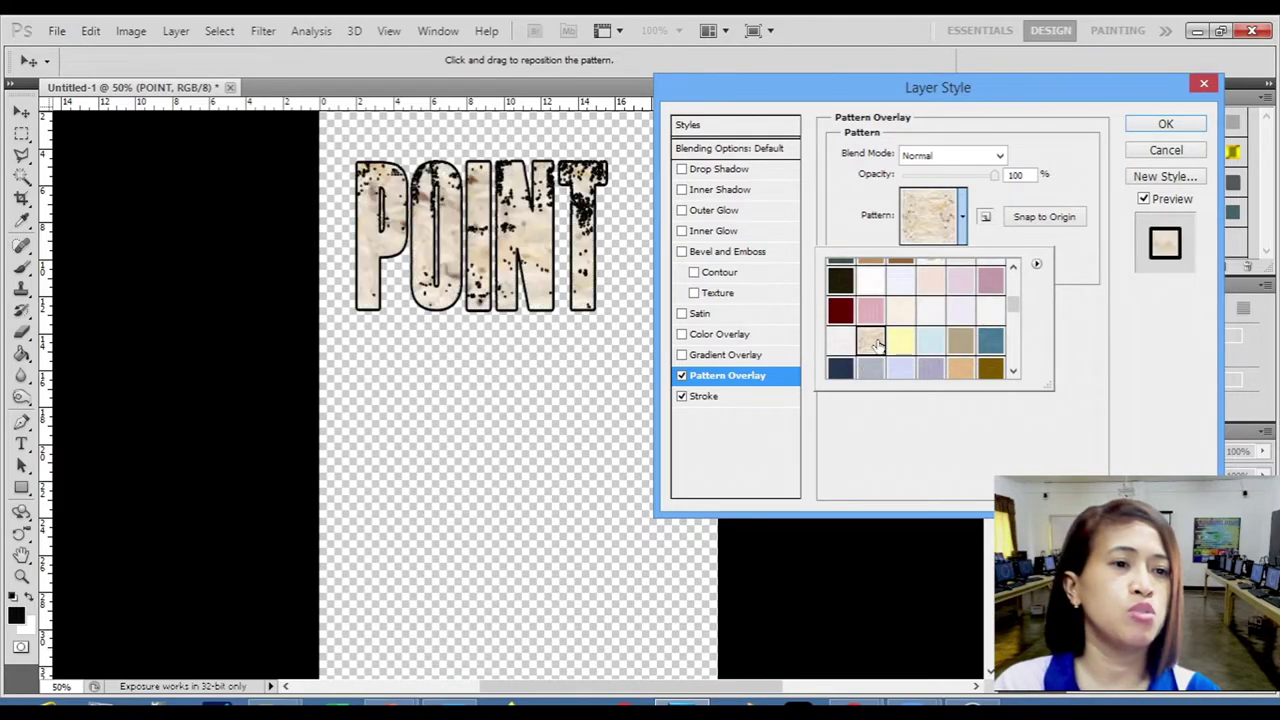
click(900, 342)
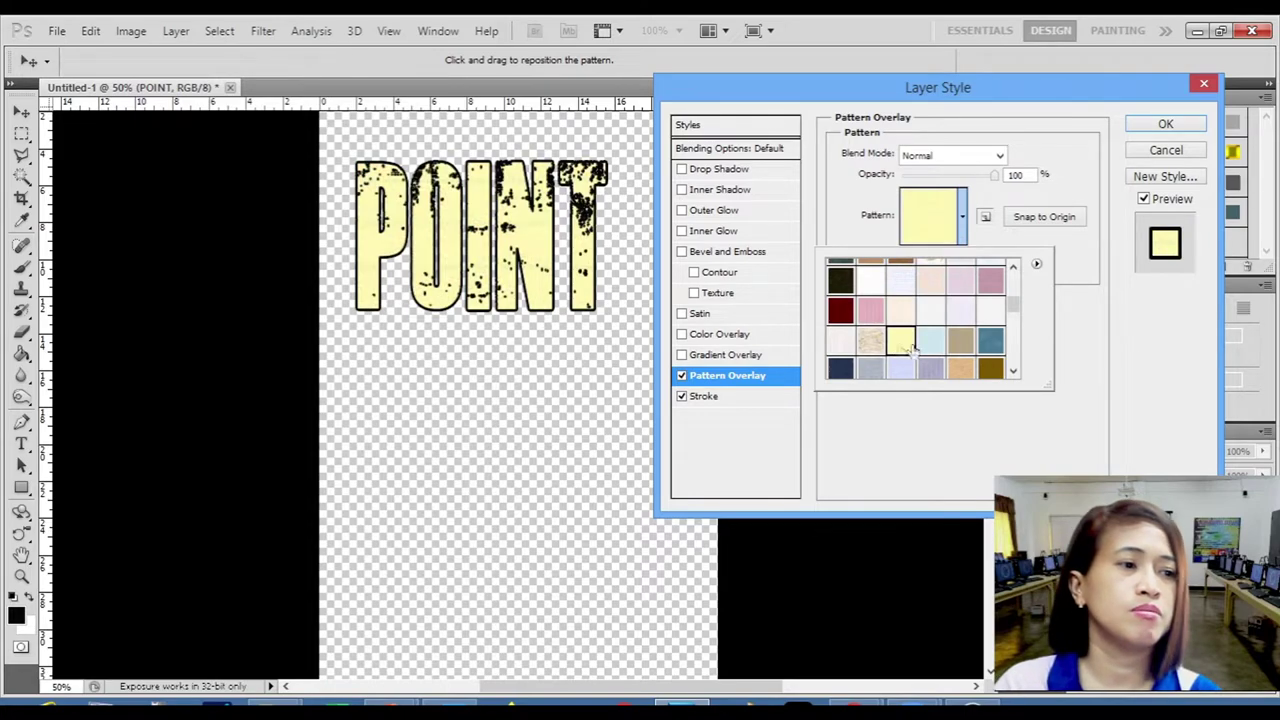
click(1120, 332)
drag(961, 258, 926, 258)
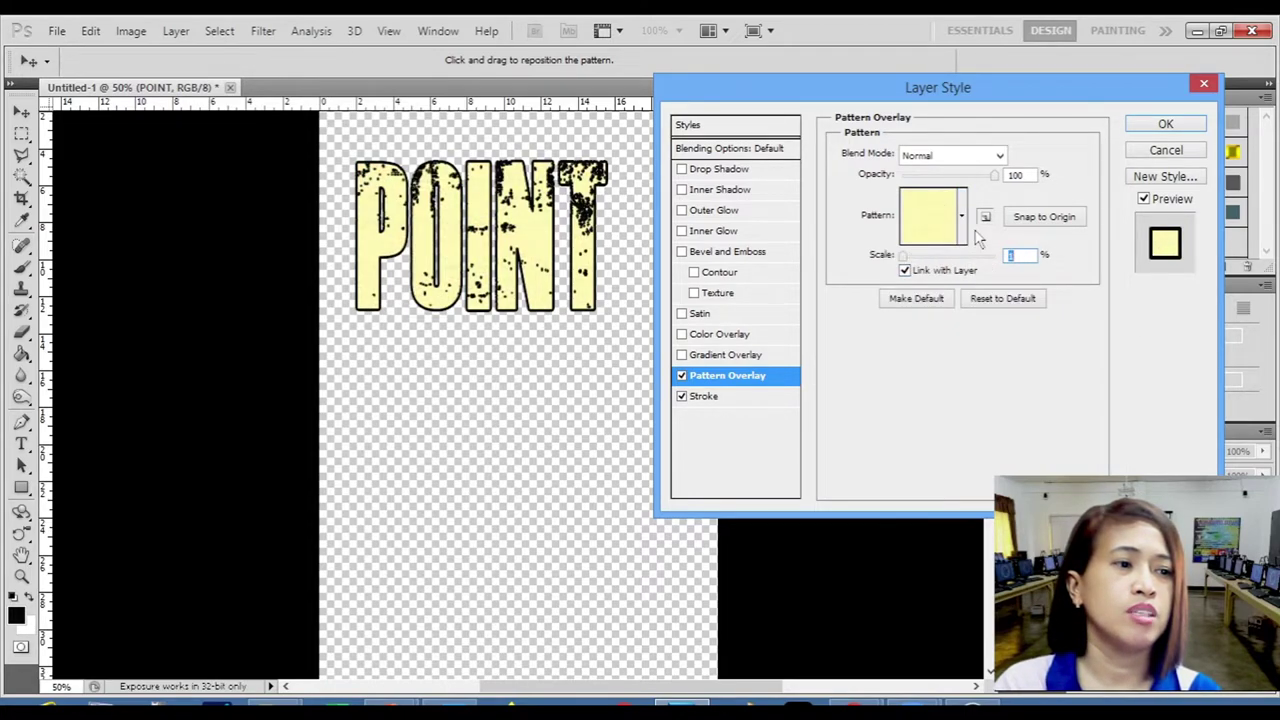
click(962, 230)
click(870, 345)
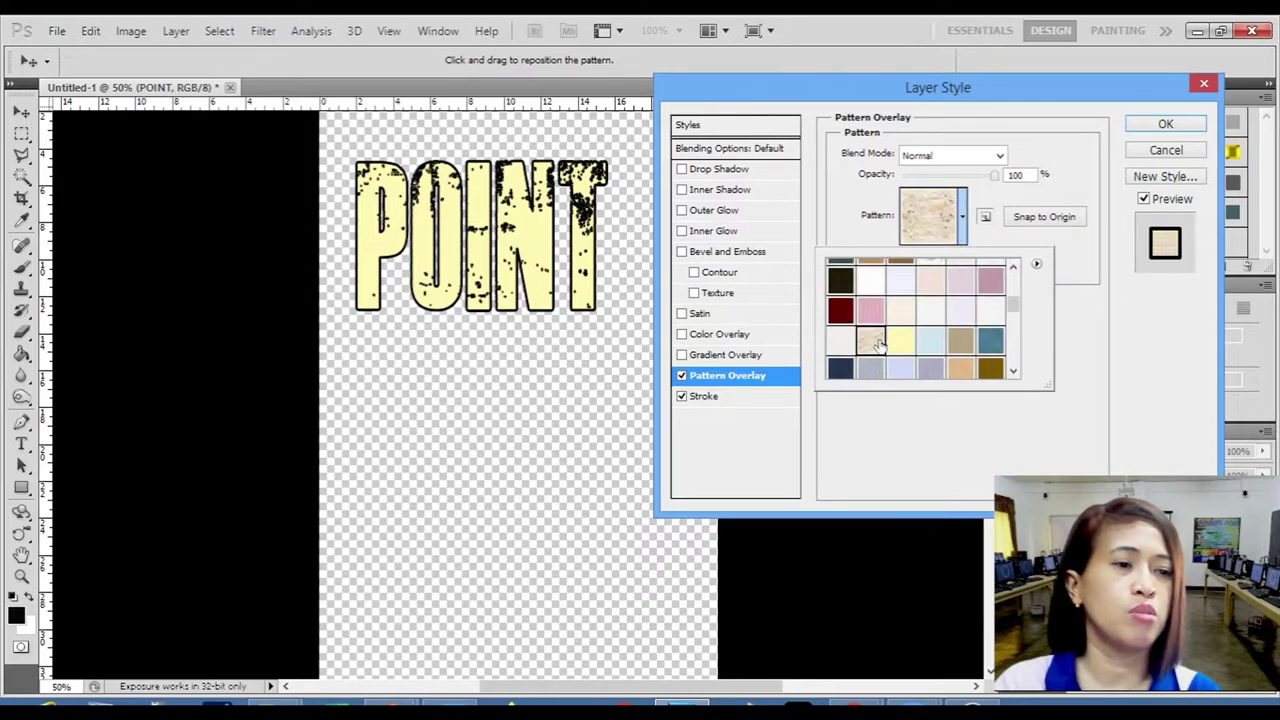
click(1106, 356)
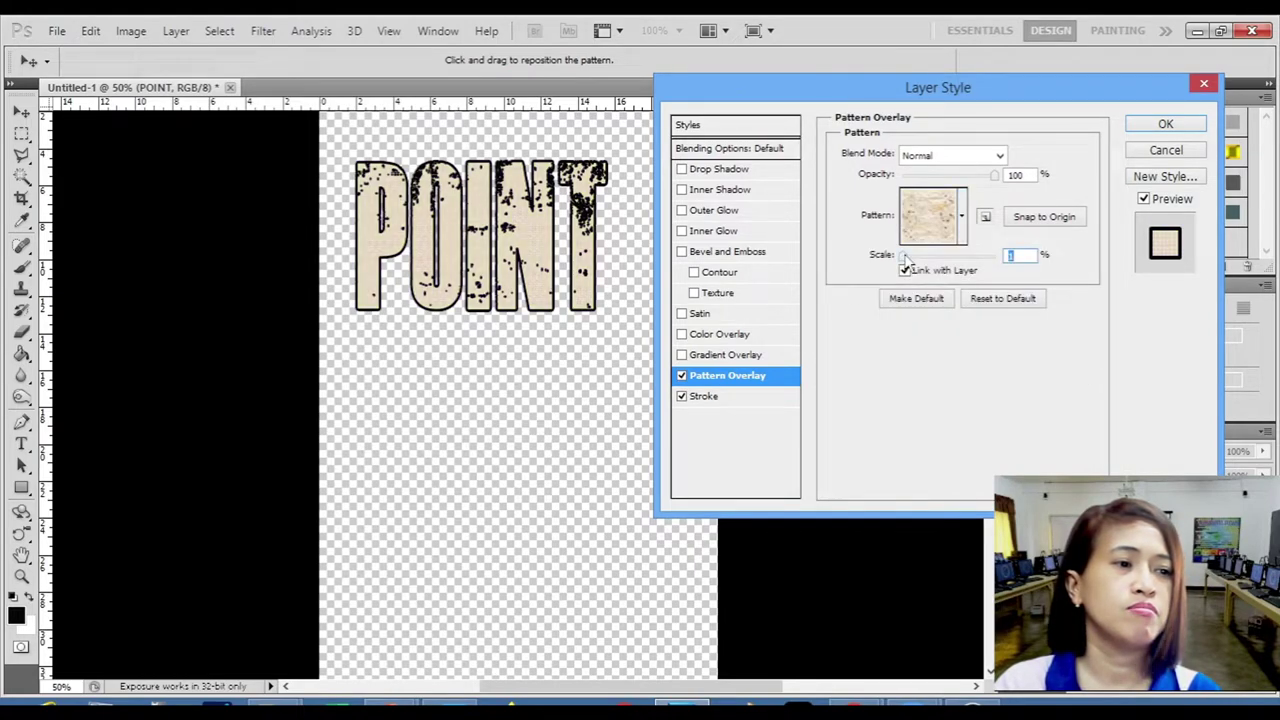
drag(905, 258, 958, 273)
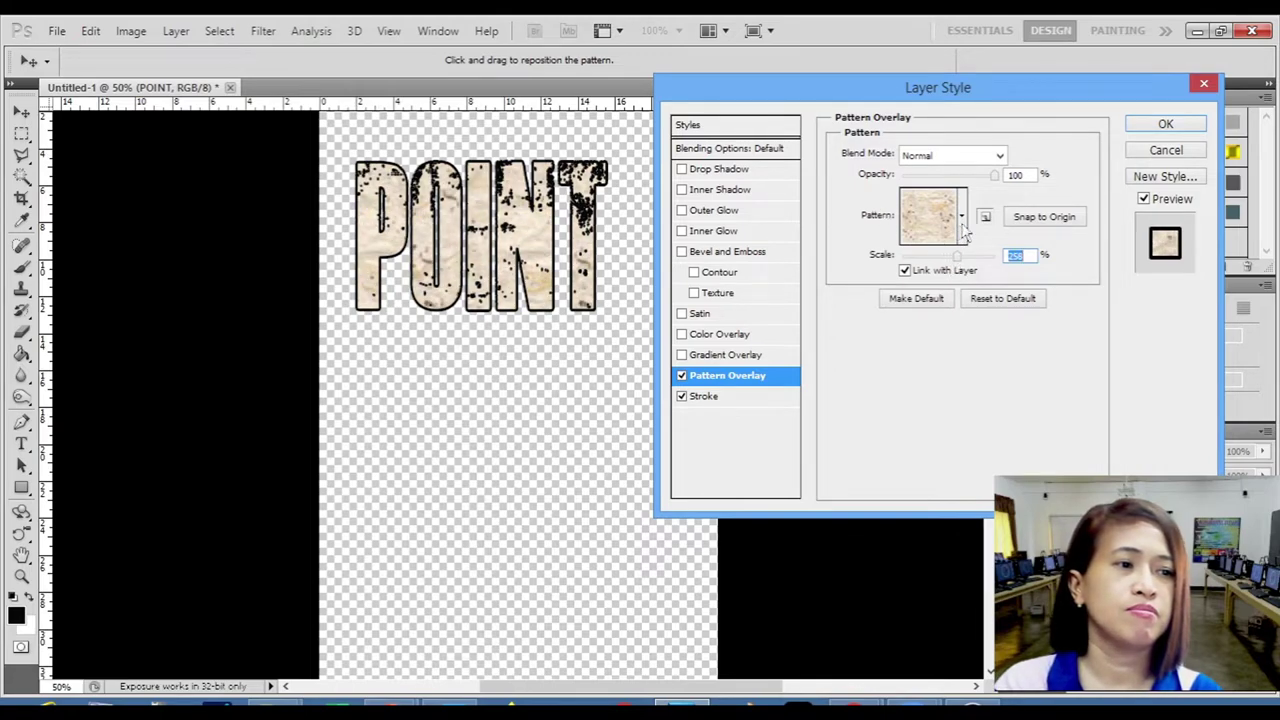
Try several grey textures, then settle on a darker mottled pattern at reduced scale.
click(962, 216)
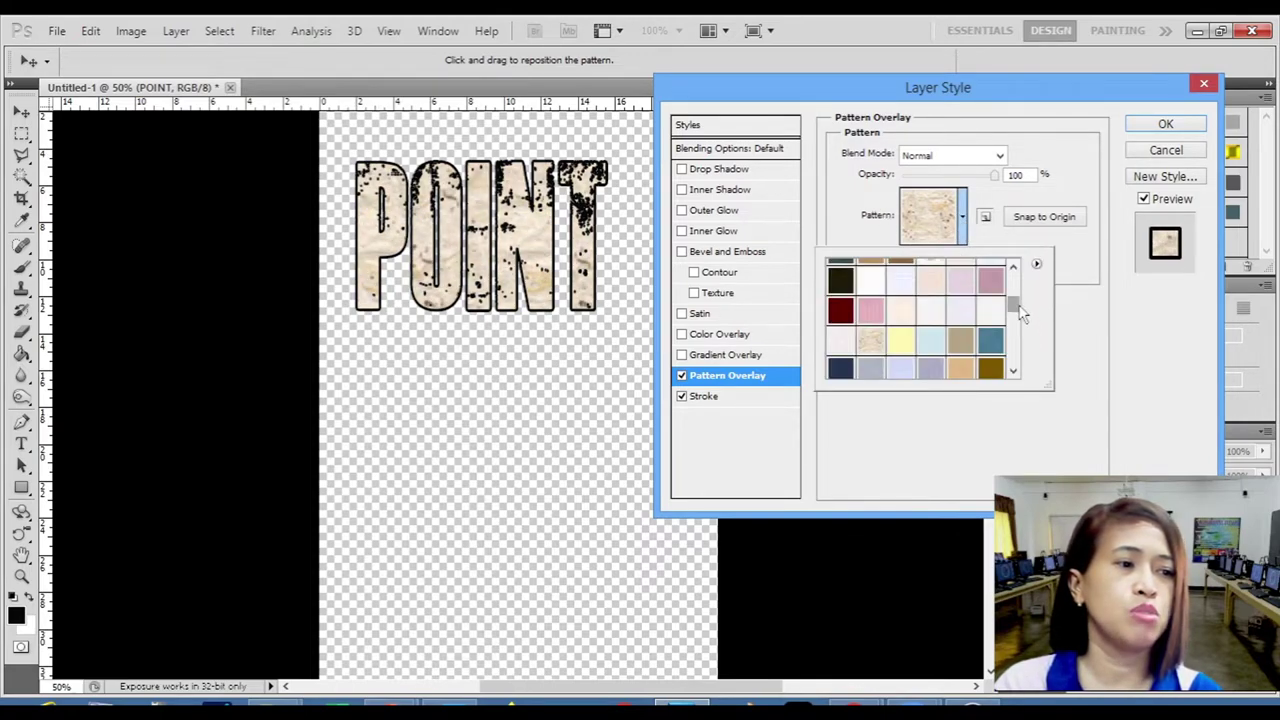
drag(1014, 300, 1016, 286)
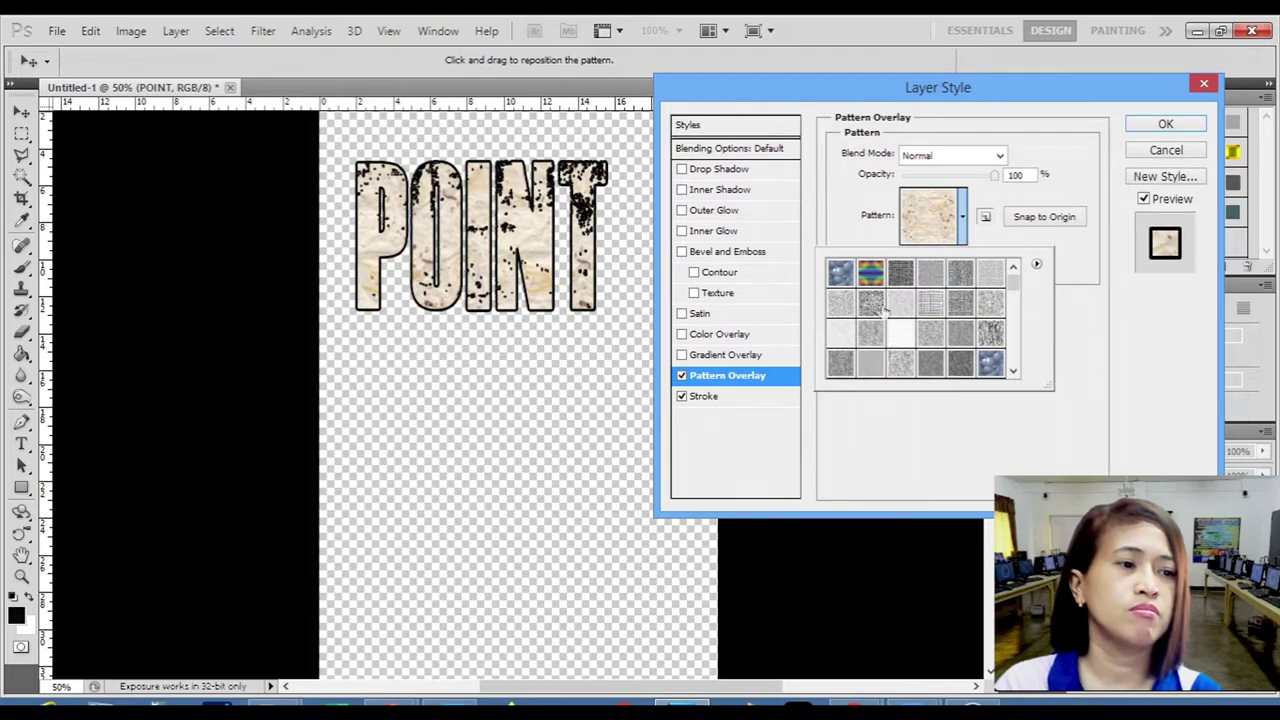
click(843, 306)
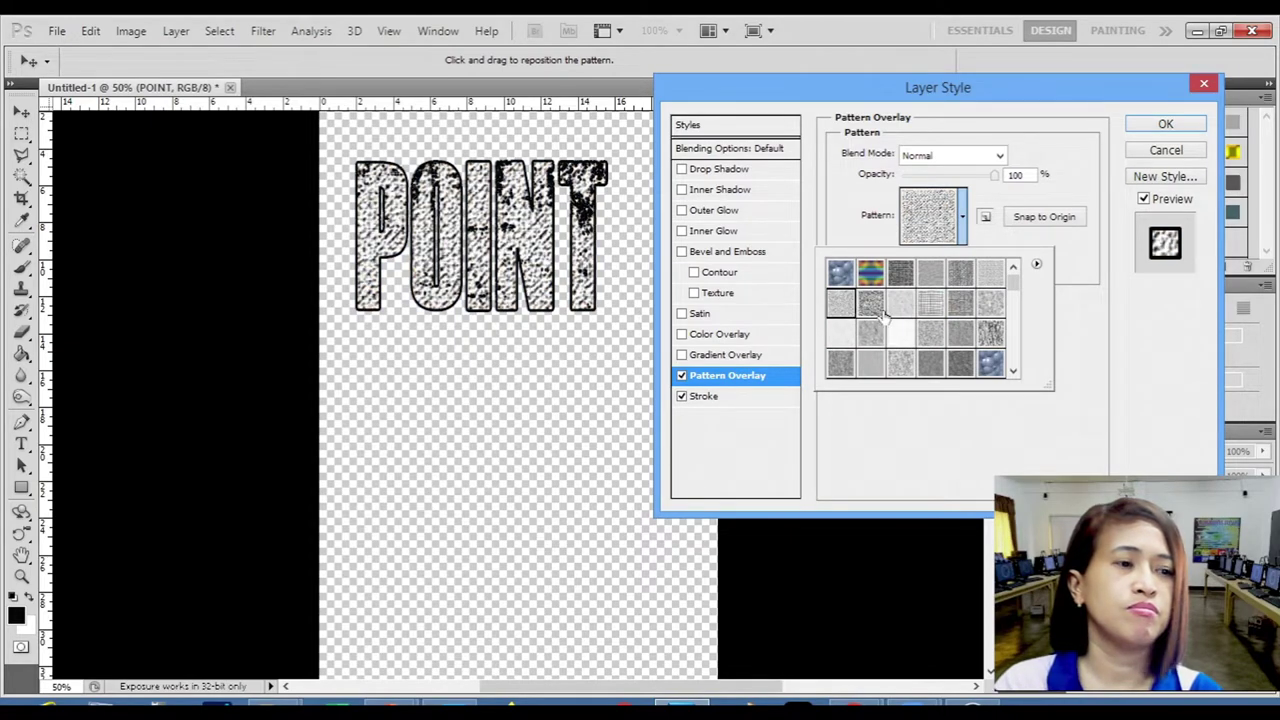
click(876, 311)
click(935, 277)
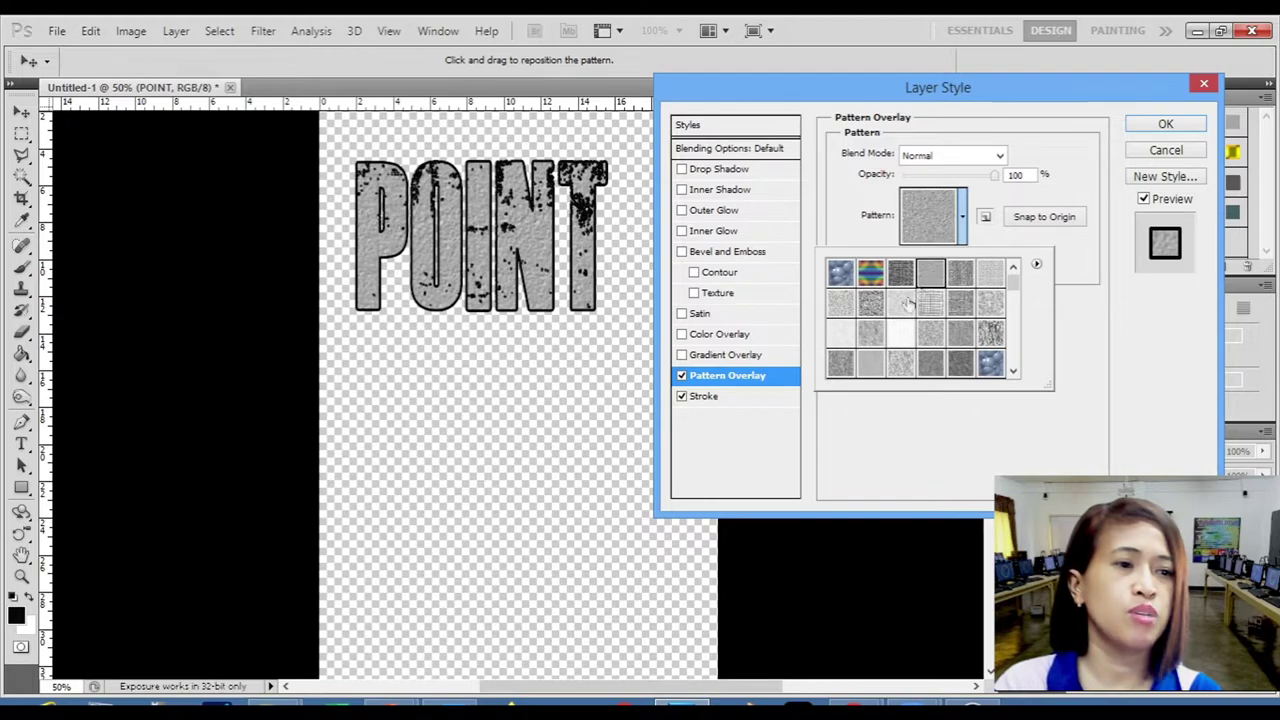
click(900, 305)
click(1072, 318)
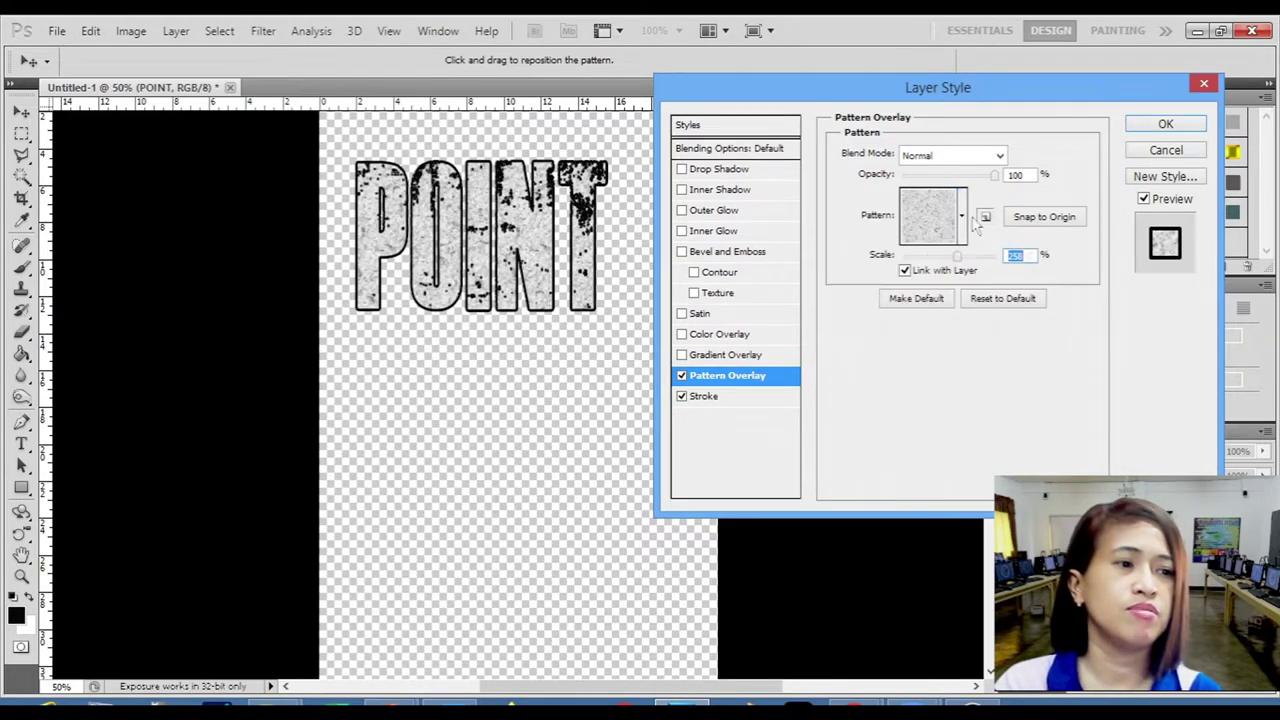
drag(966, 268, 1001, 272)
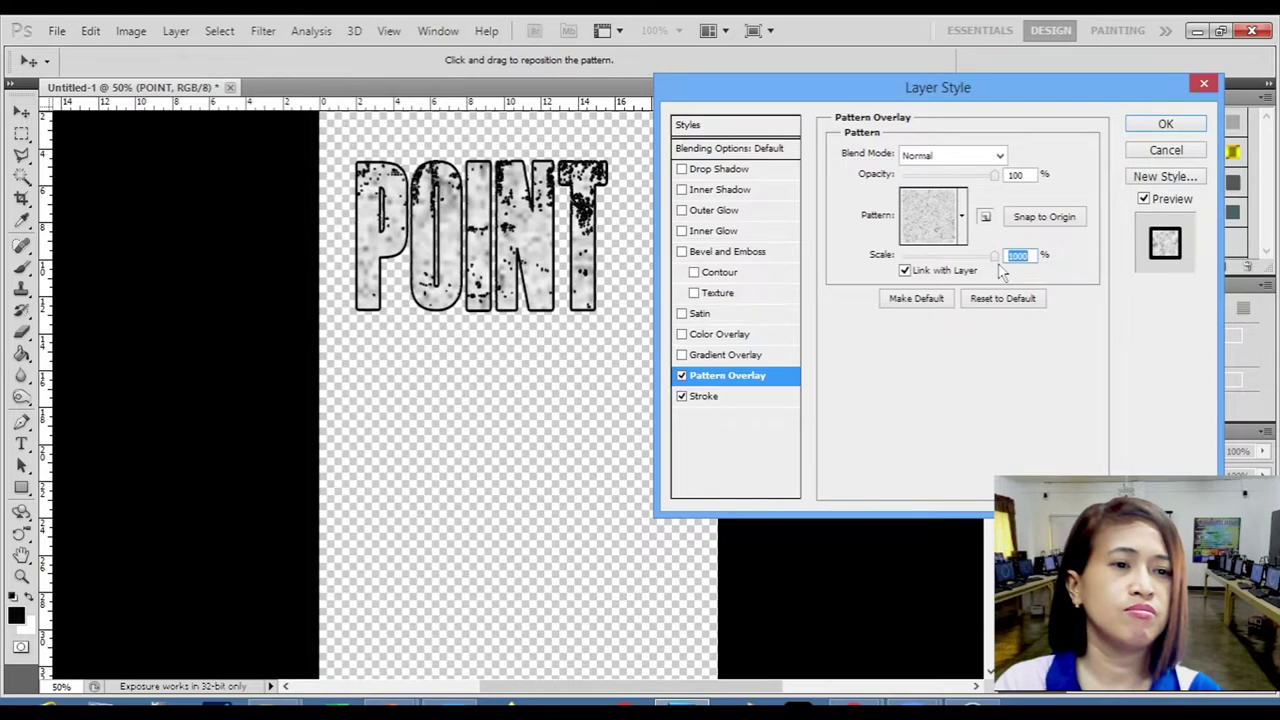
click(962, 216)
click(991, 306)
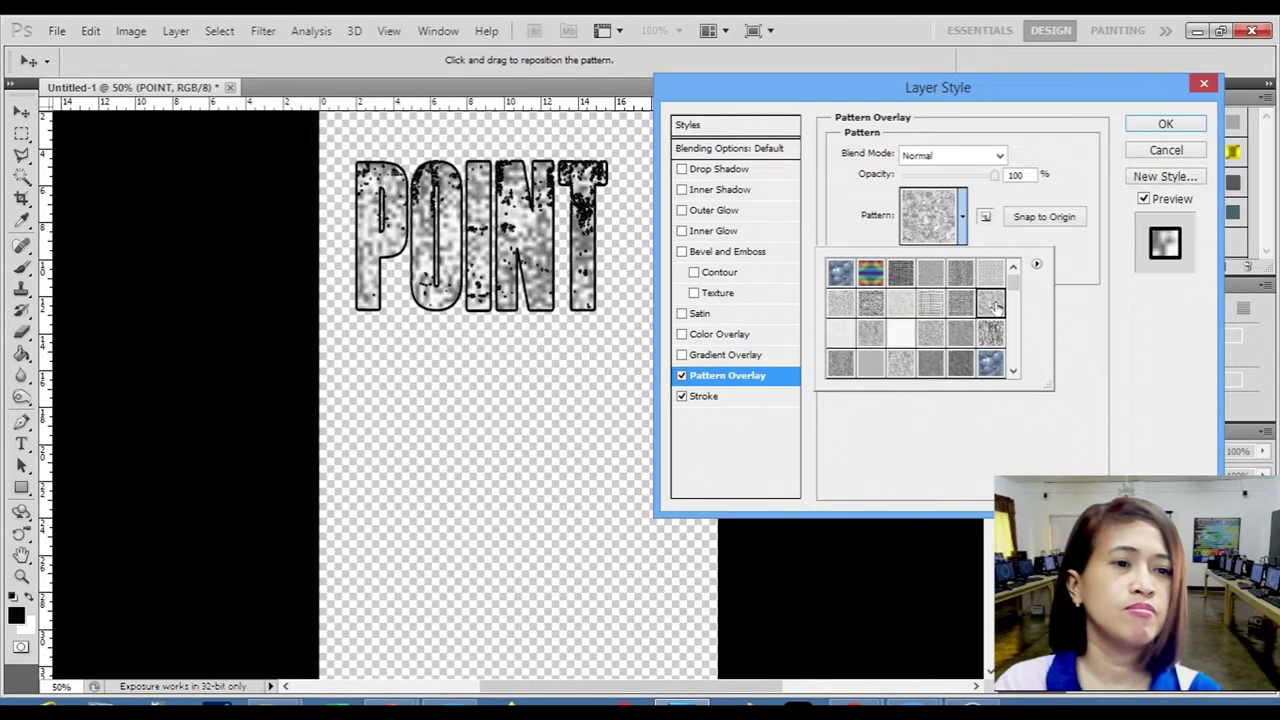
click(1088, 332)
drag(997, 266, 981, 266)
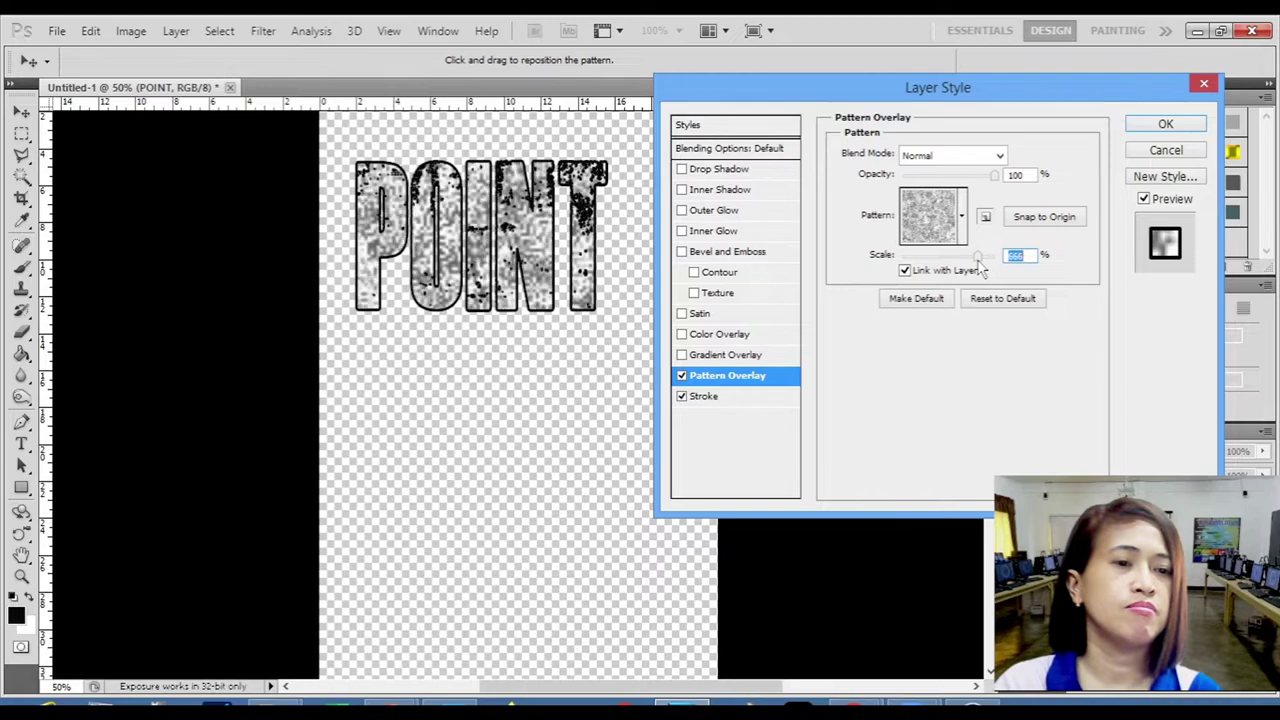
Make the black stroke 8 px with Normal blend mode and turn off Pattern Overlay.
click(706, 396)
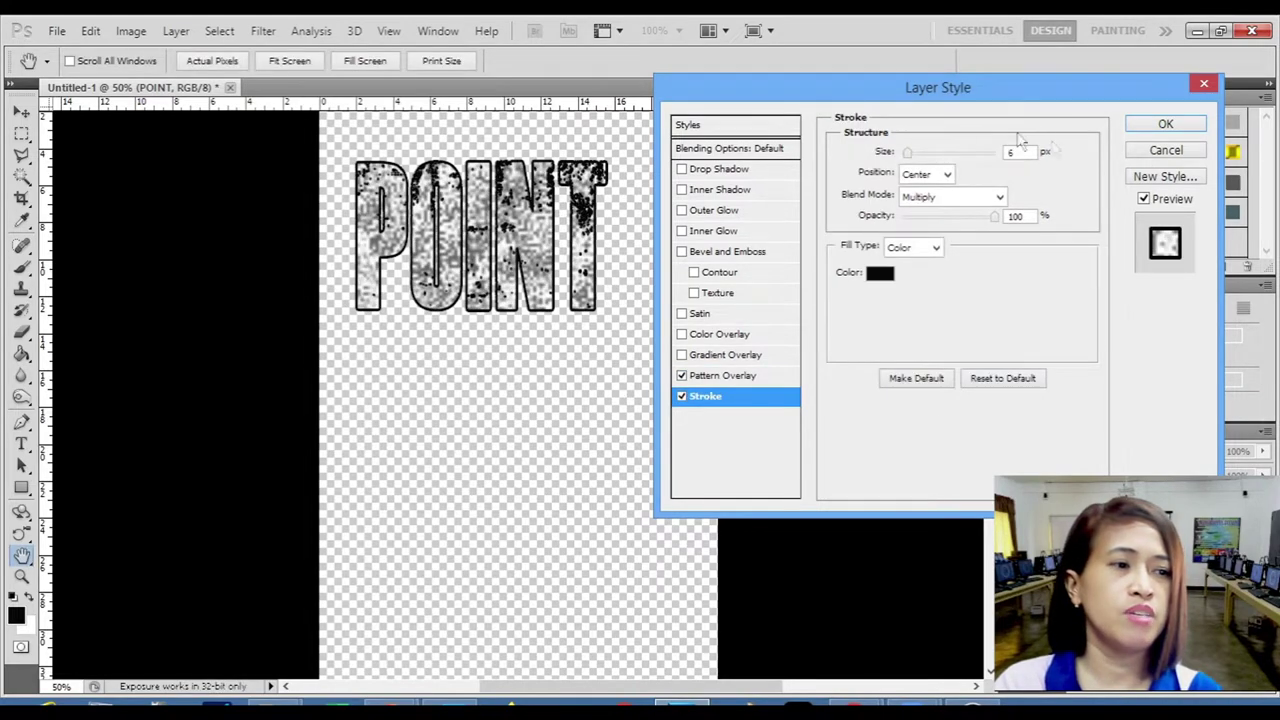
mouse_move(910, 152)
mouse_down()
mouse_move(922, 152)
mouse_move(909, 152)
mouse_up()
click(998, 197)
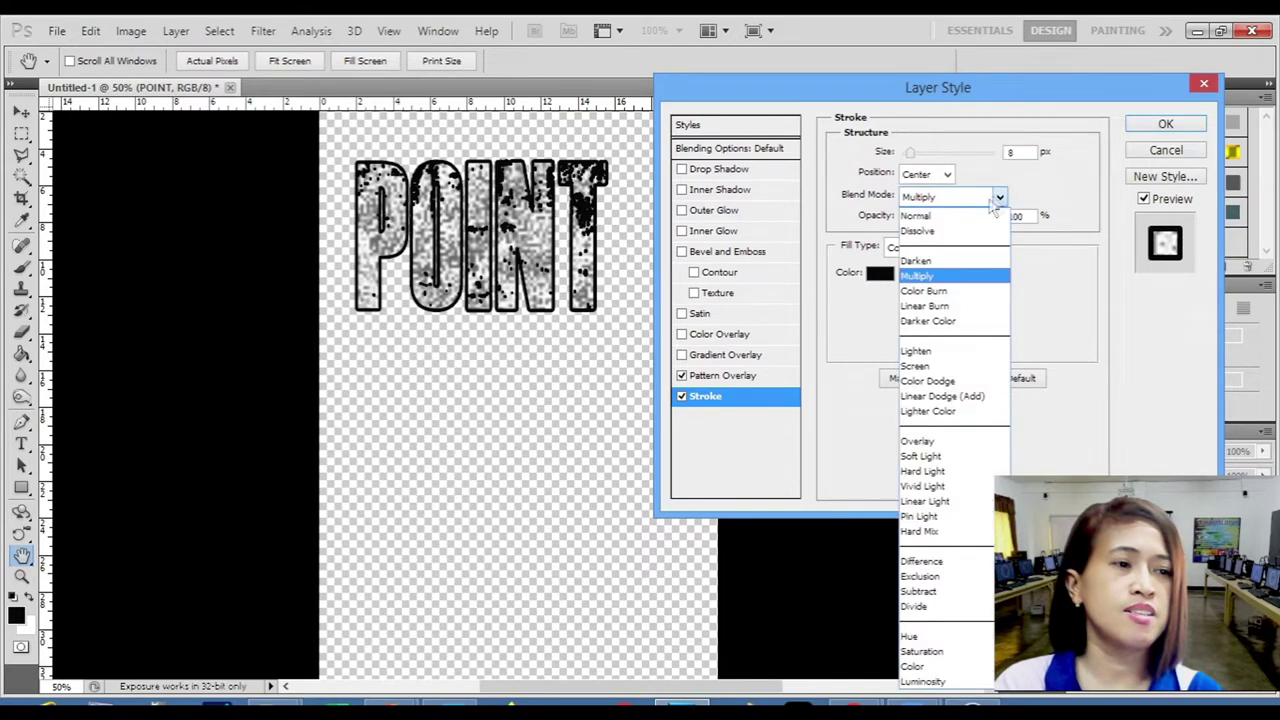
click(941, 214)
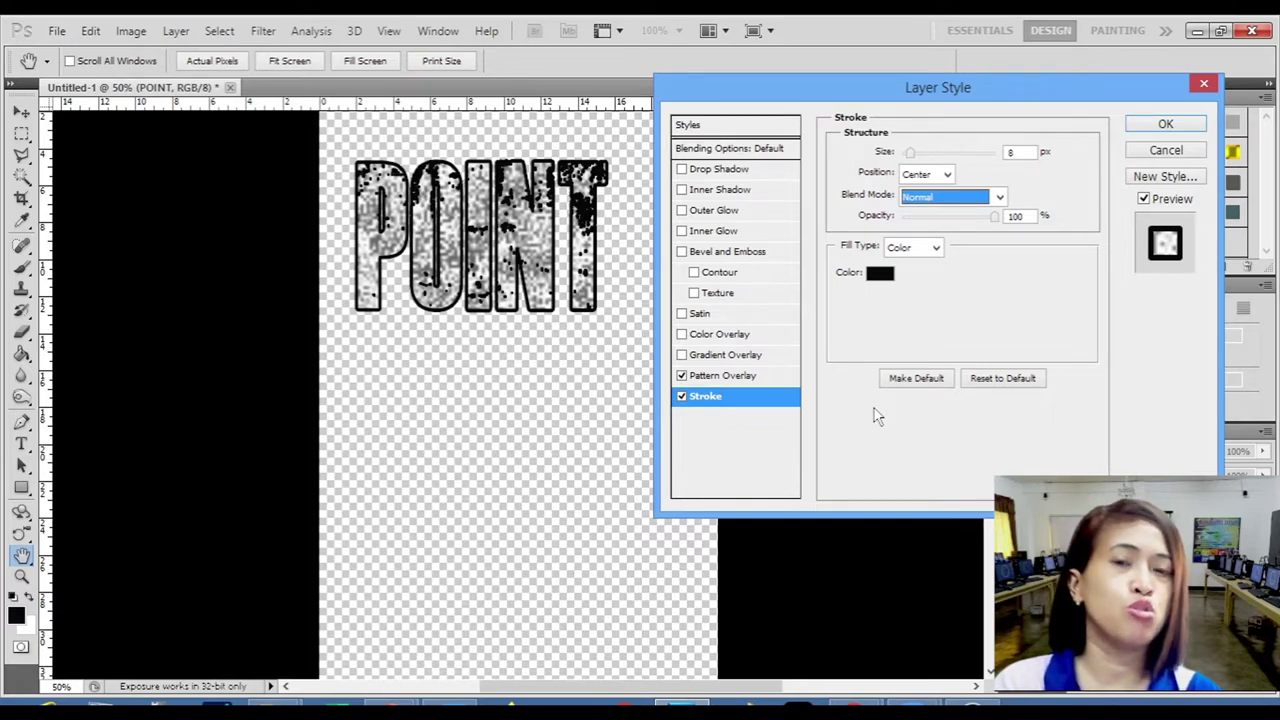
click(682, 376)
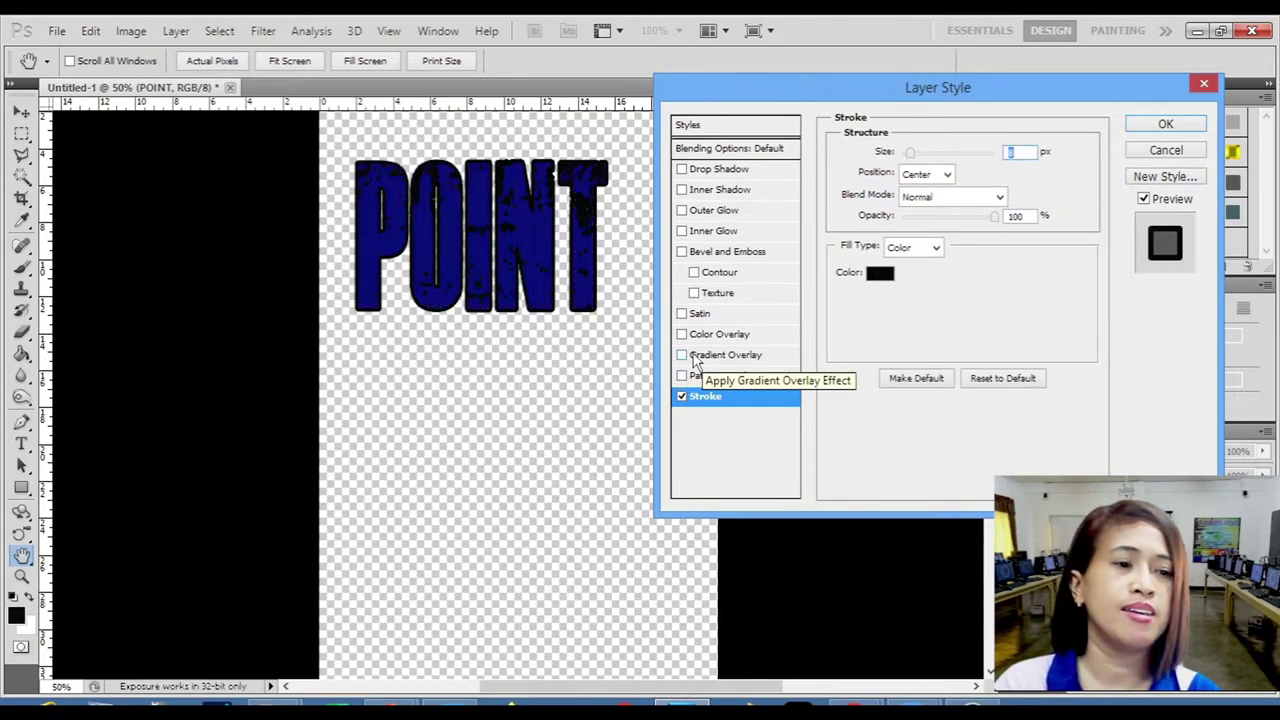
Enable Gradient Overlay on POINT and try the Spectrum gradient at Normal blend.
click(682, 355)
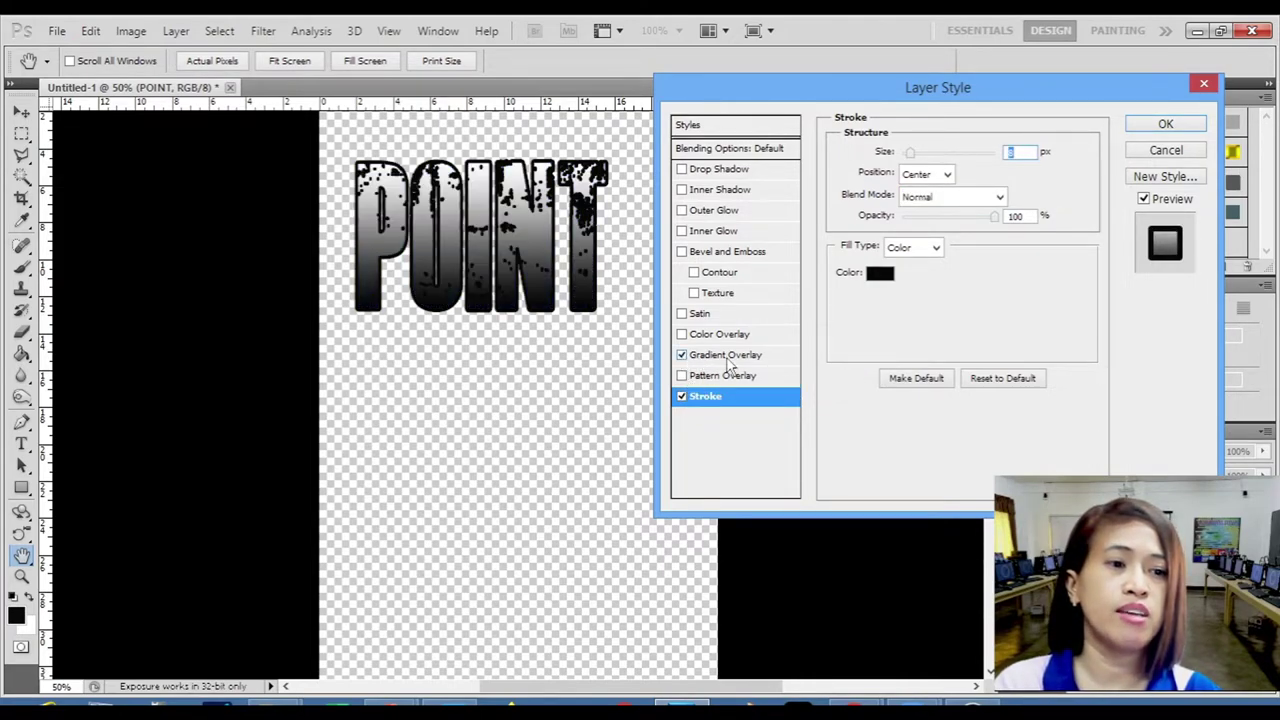
click(730, 358)
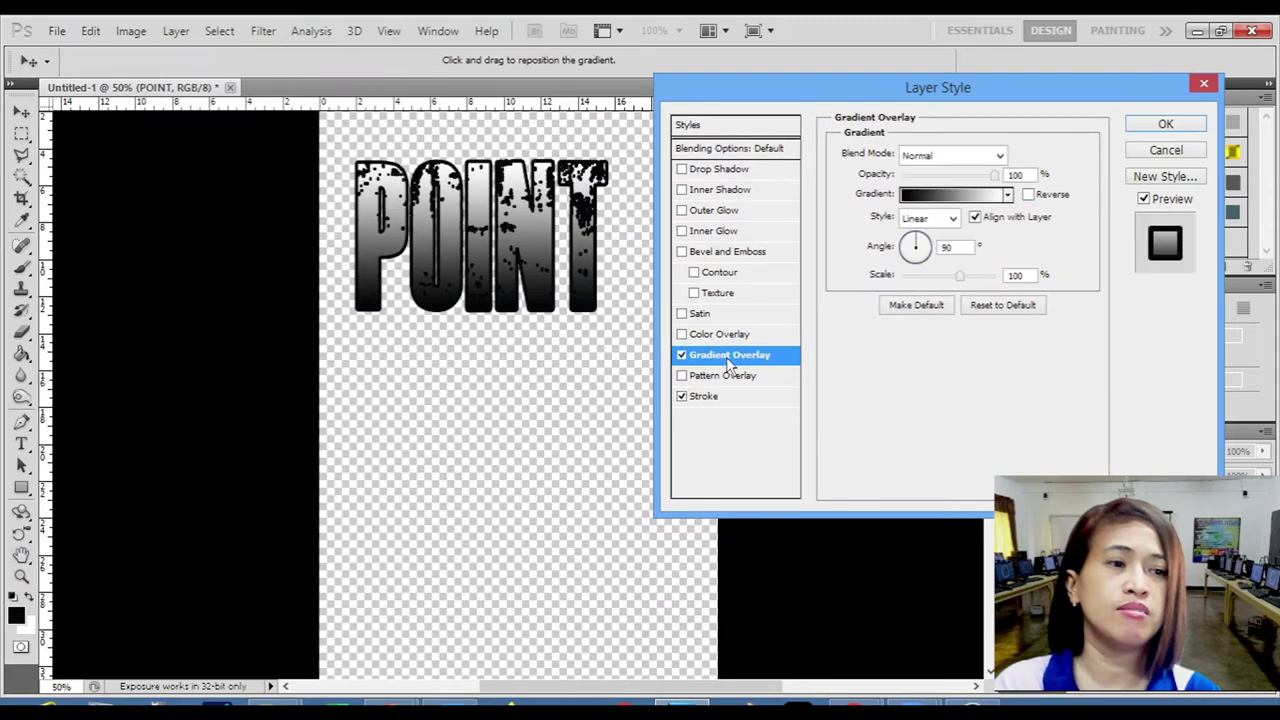
click(1000, 155)
click(1000, 155)
click(932, 196)
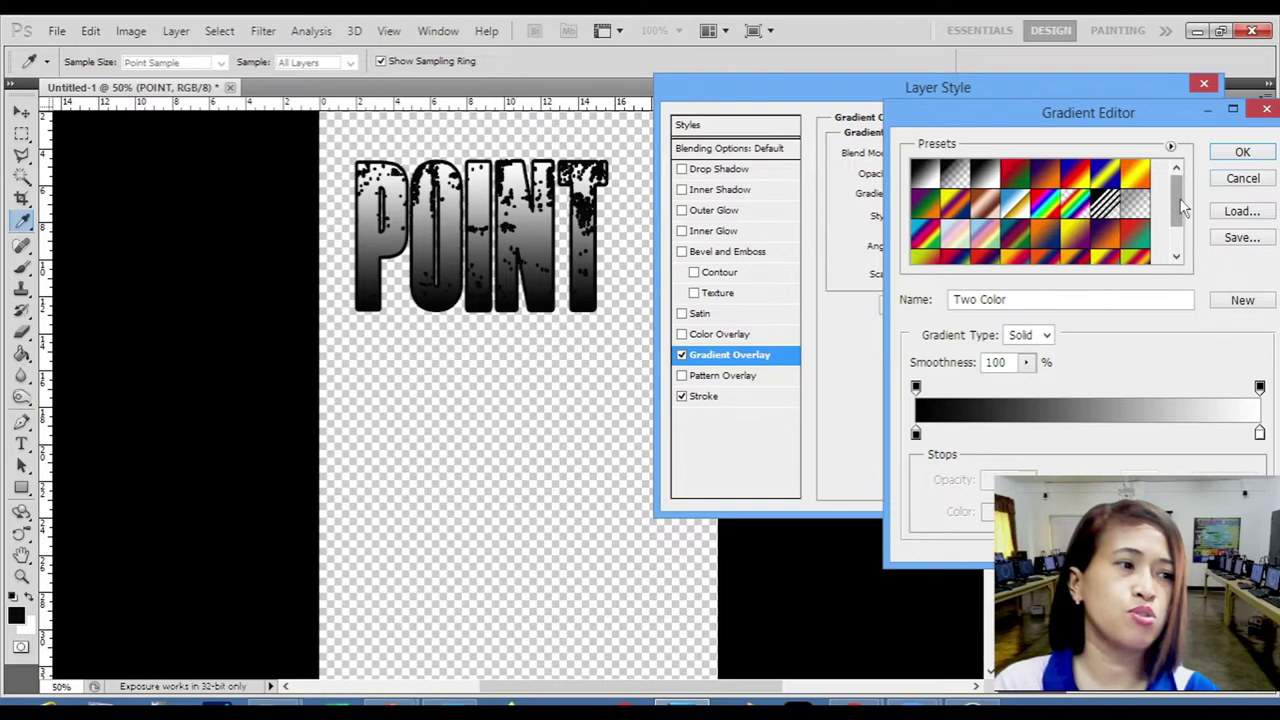
click(1052, 206)
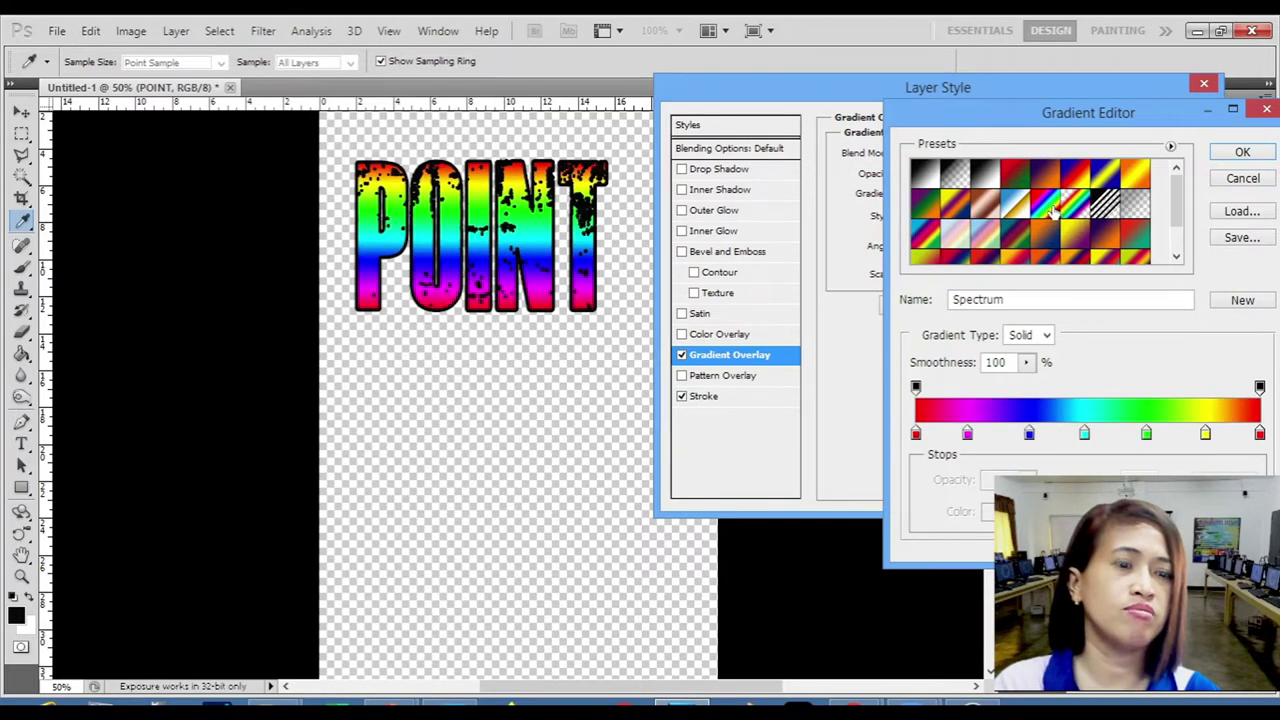
click(1245, 152)
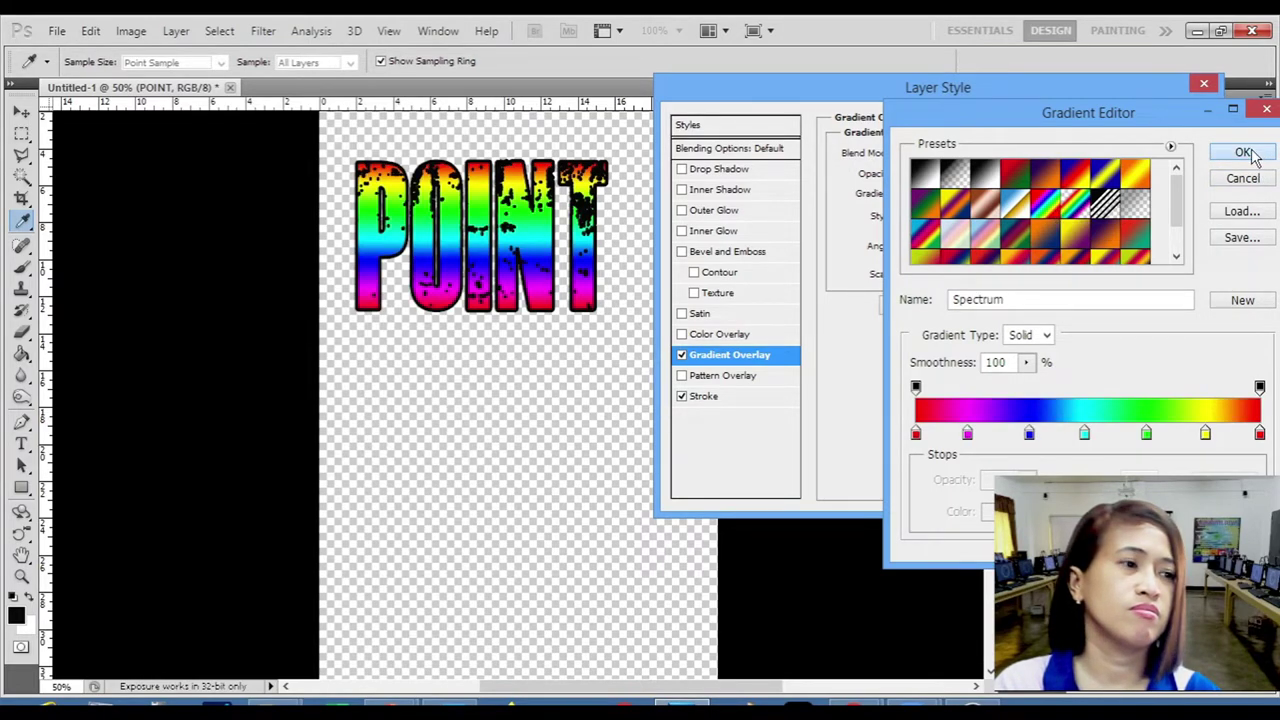
Replace it with the Orange, Yellow, Orange preset, leaving the Gradient Editor unchanged.
click(1008, 195)
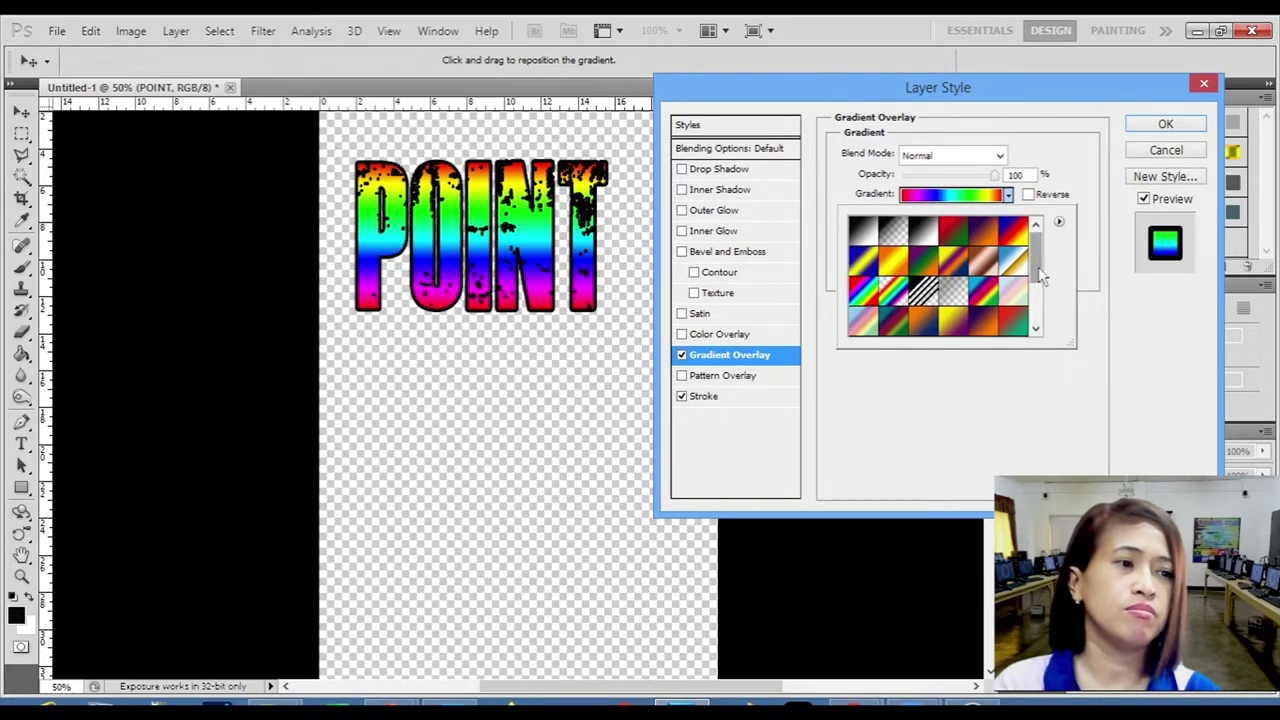
click(894, 268)
click(1160, 360)
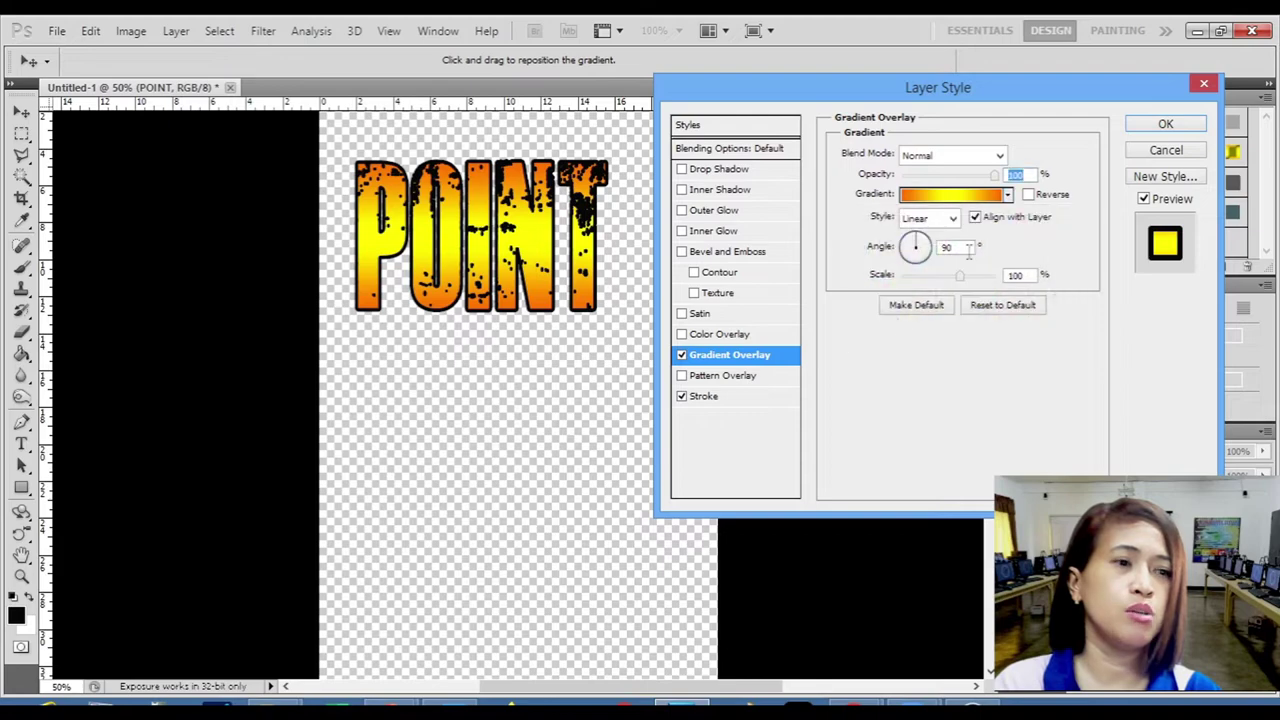
click(940, 194)
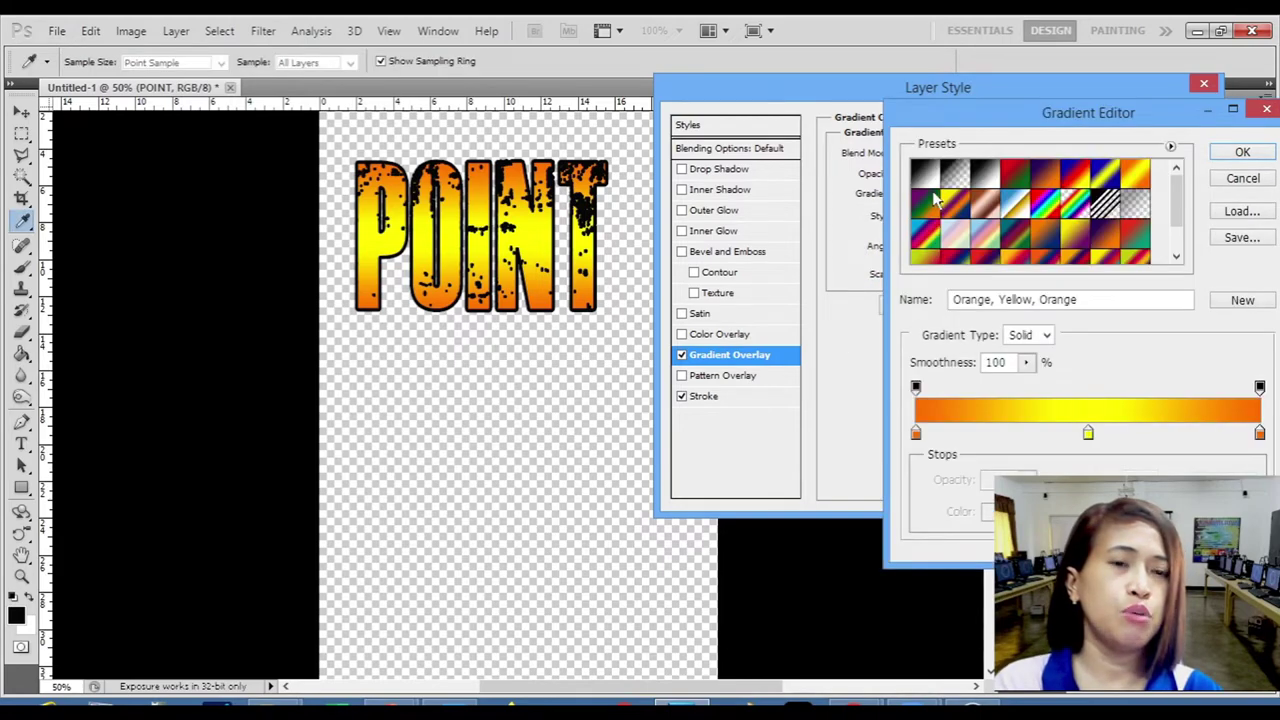
click(1232, 180)
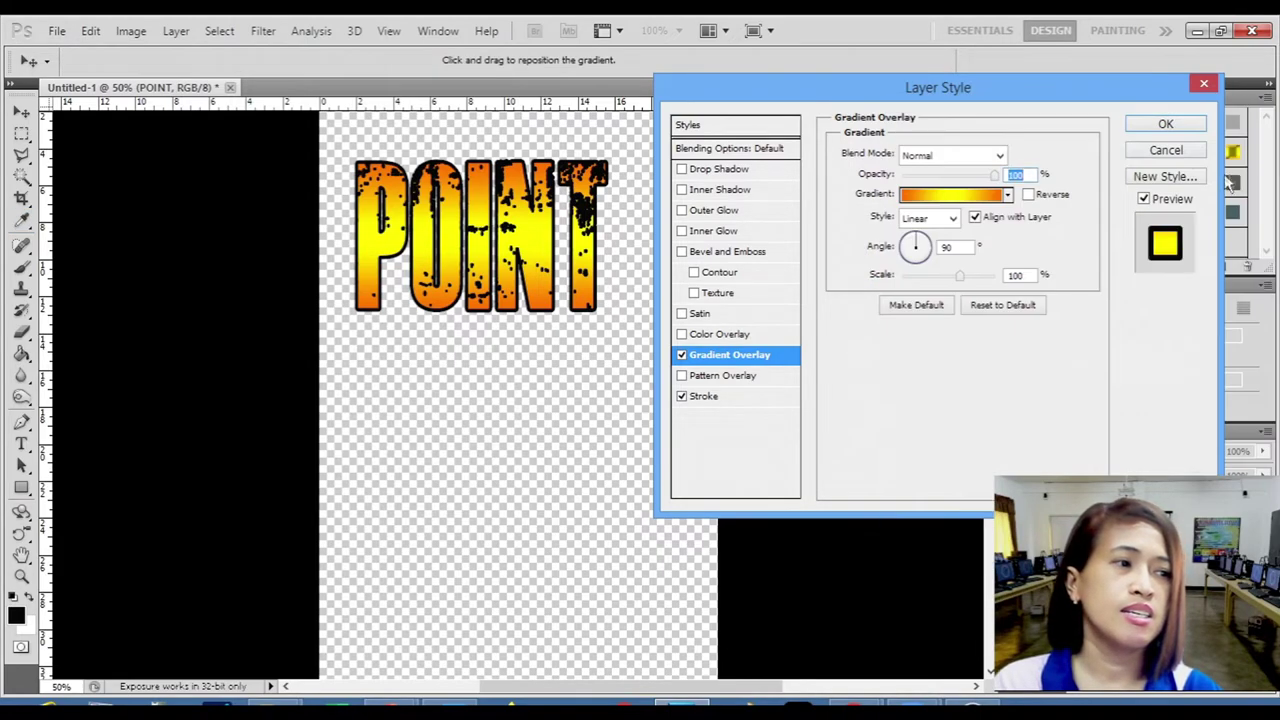
Set the gradient's left colour stop to dark green in the Gradient Editor.
click(945, 196)
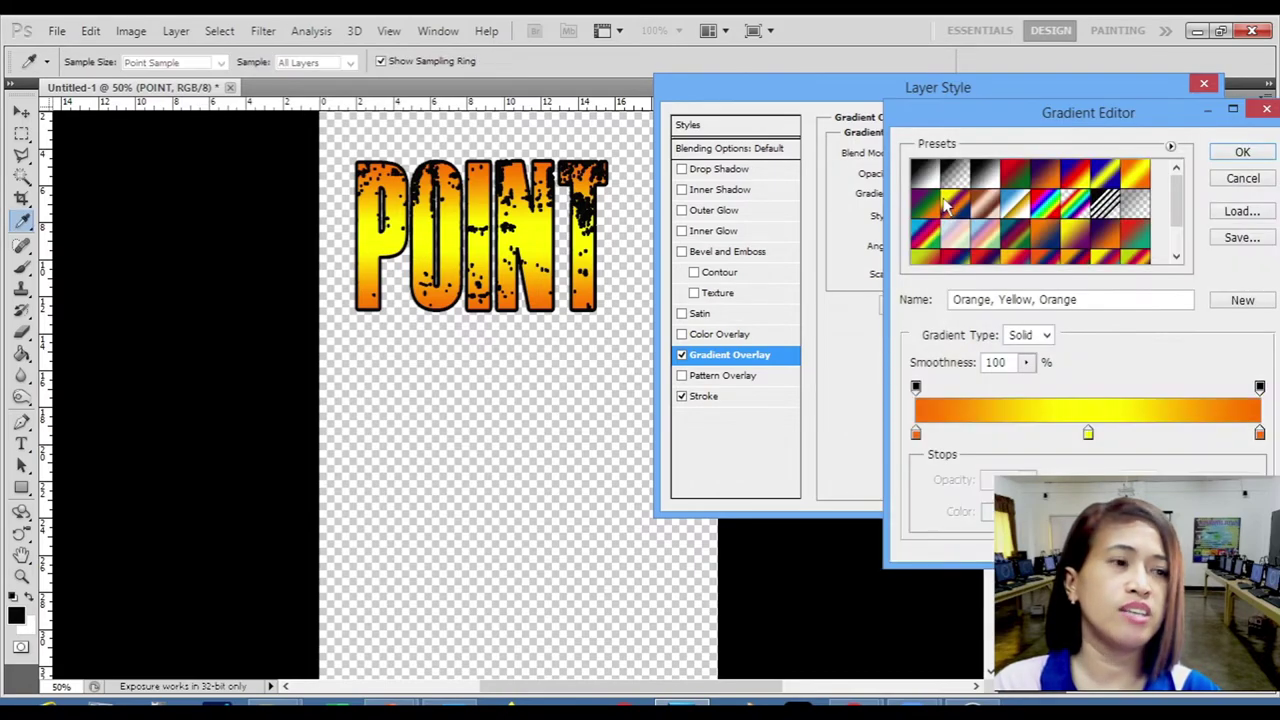
click(915, 433)
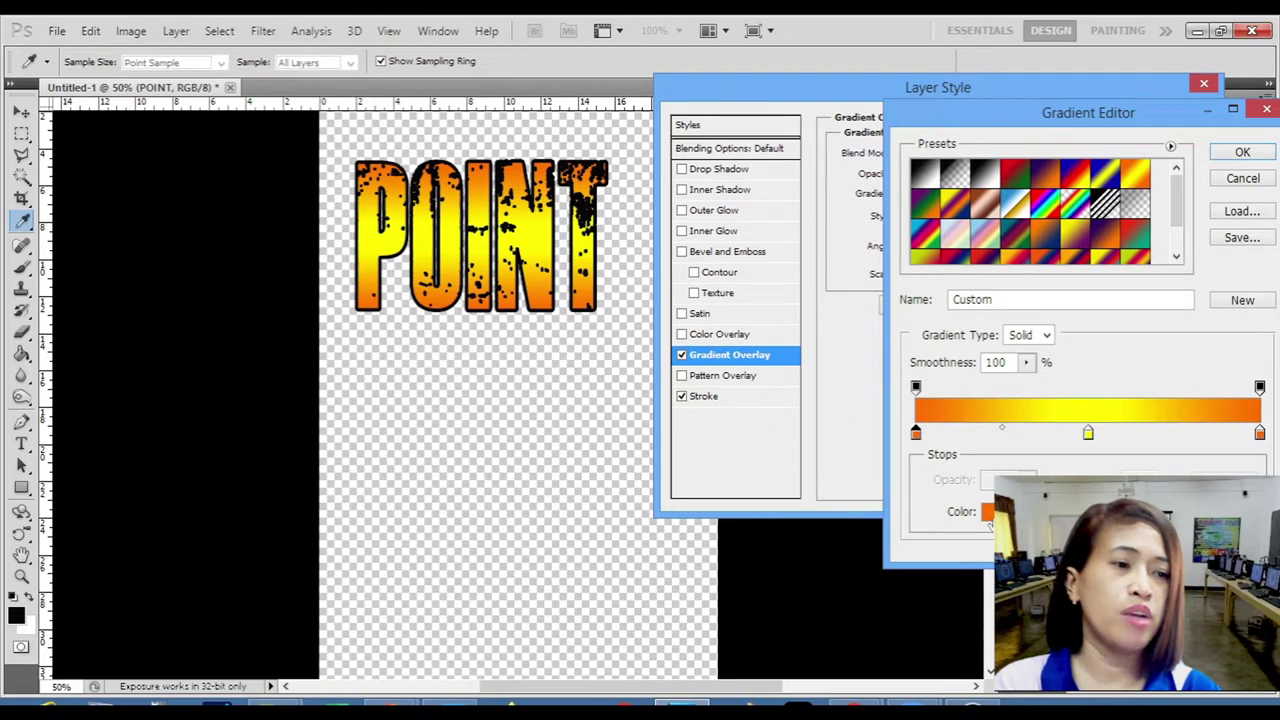
click(987, 511)
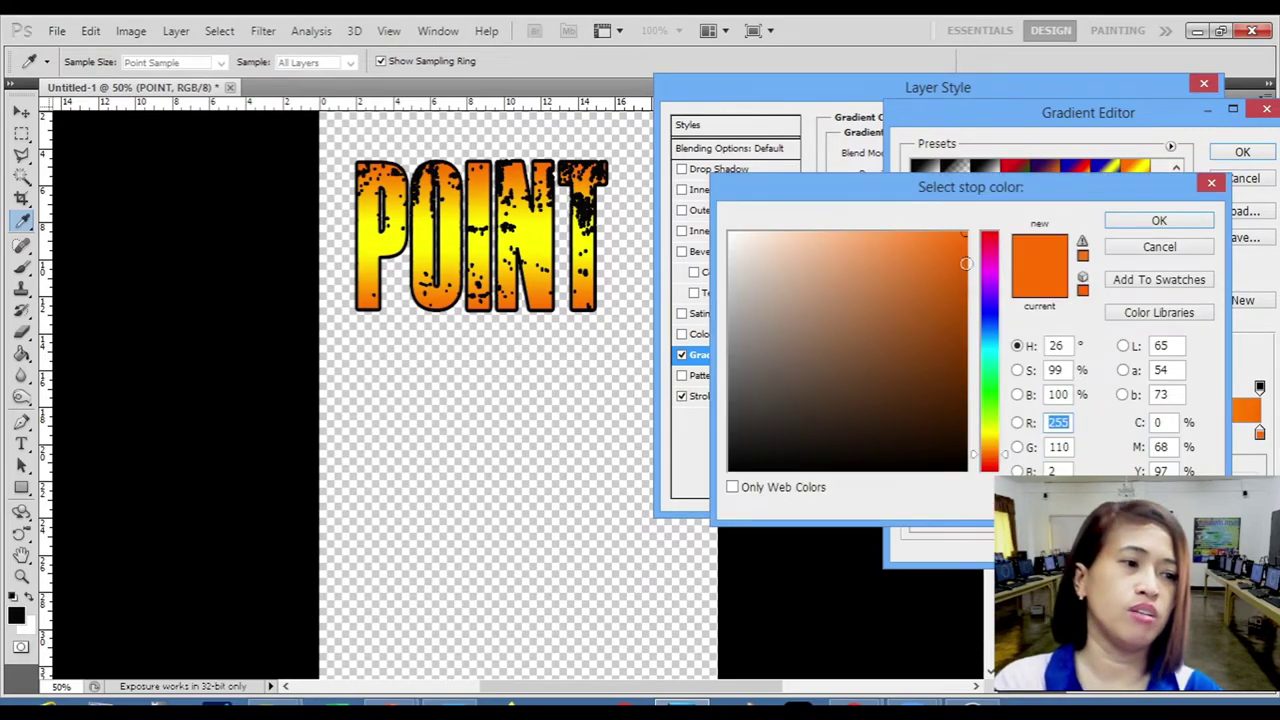
click(990, 382)
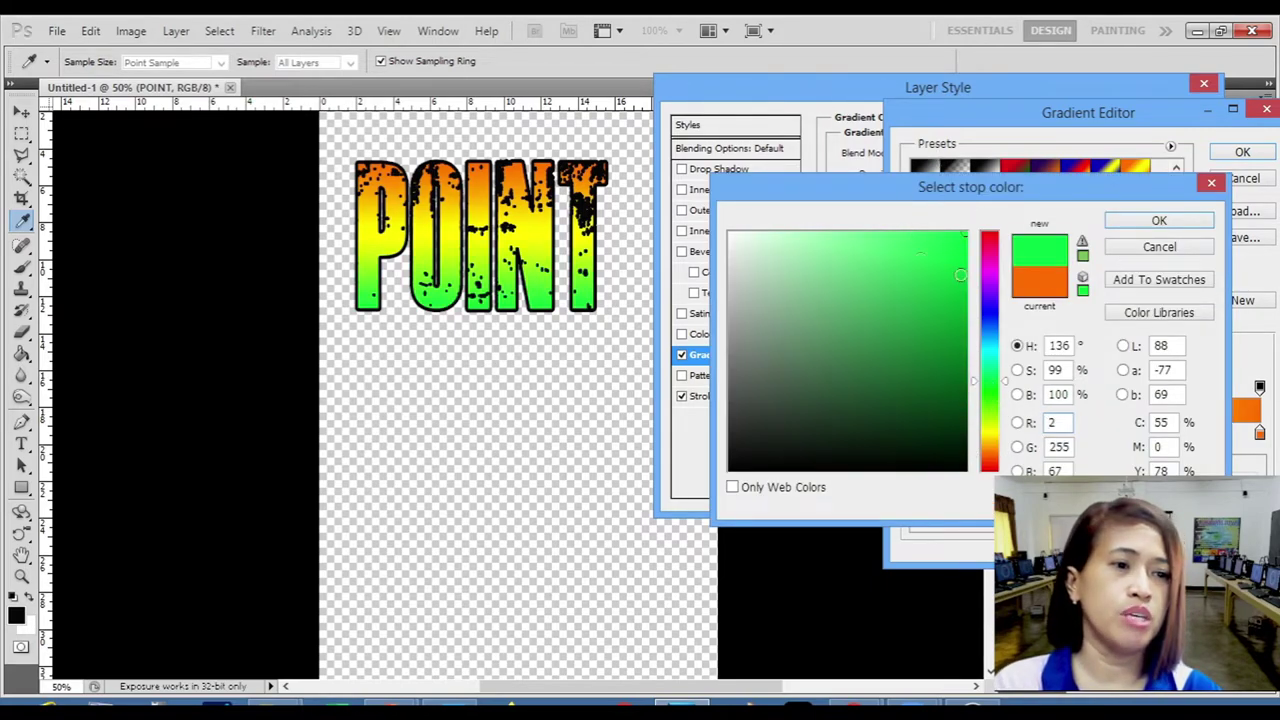
click(1125, 224)
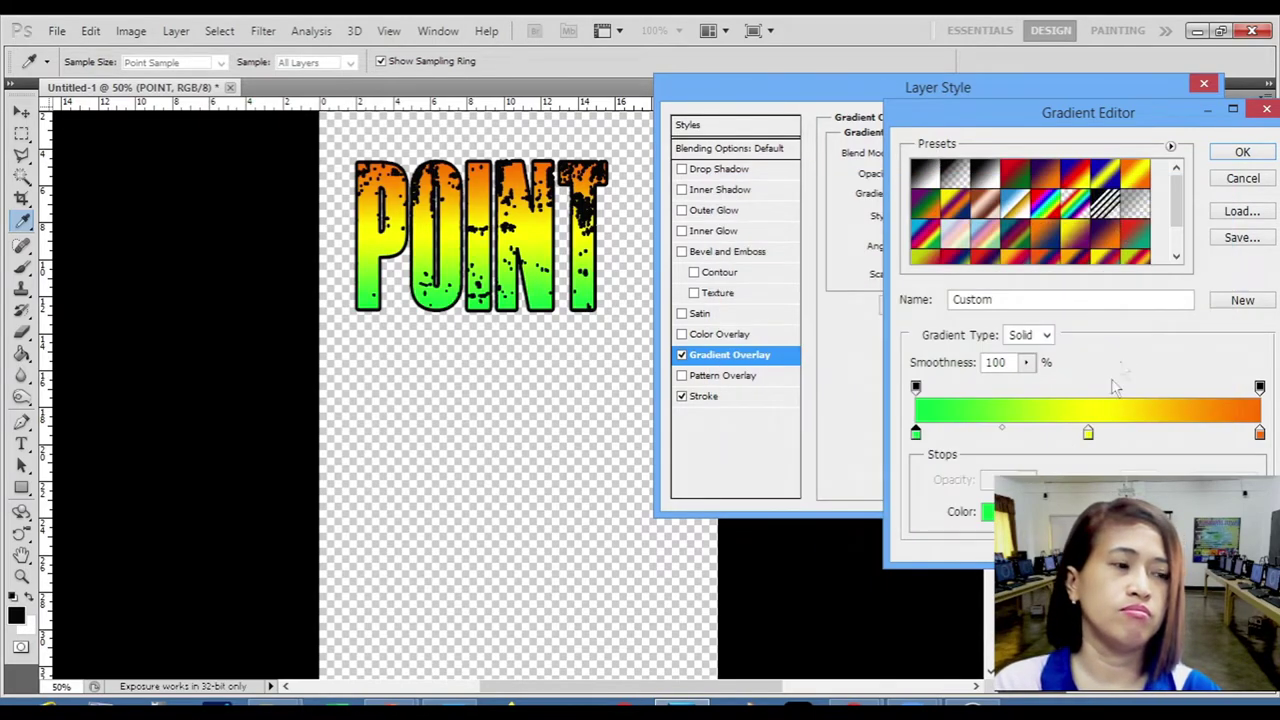
click(1259, 433)
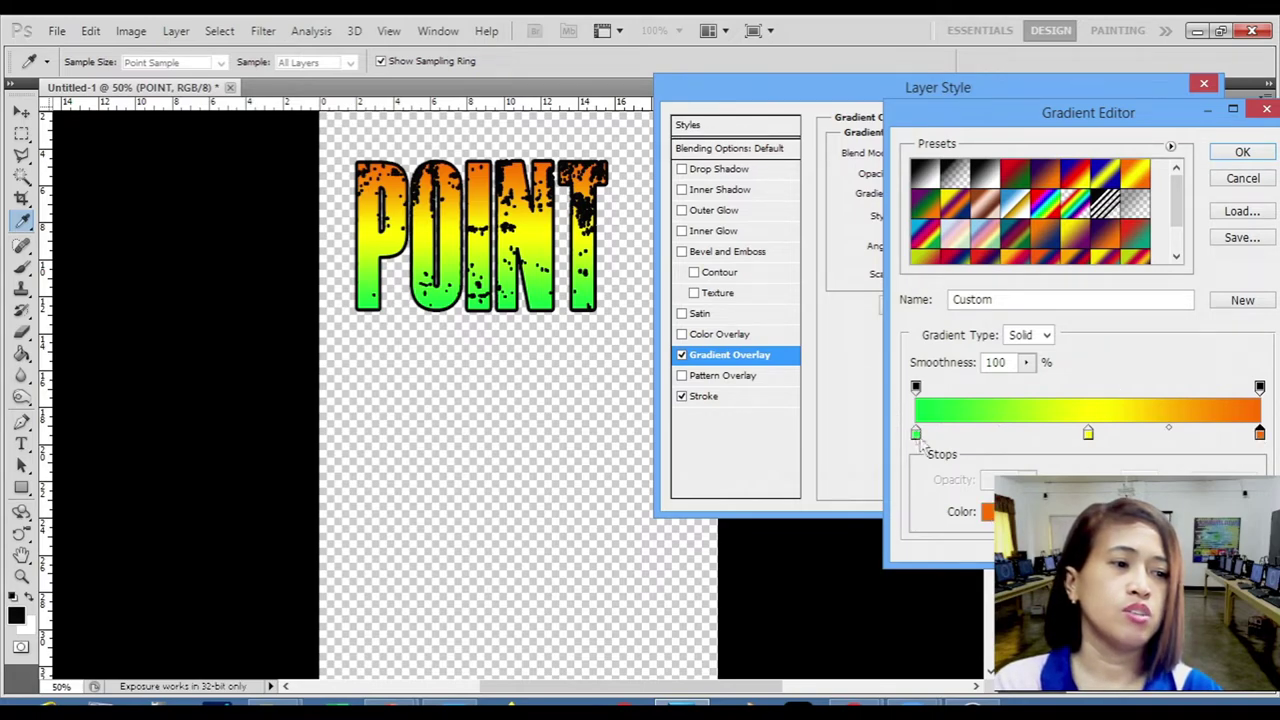
click(916, 434)
click(989, 511)
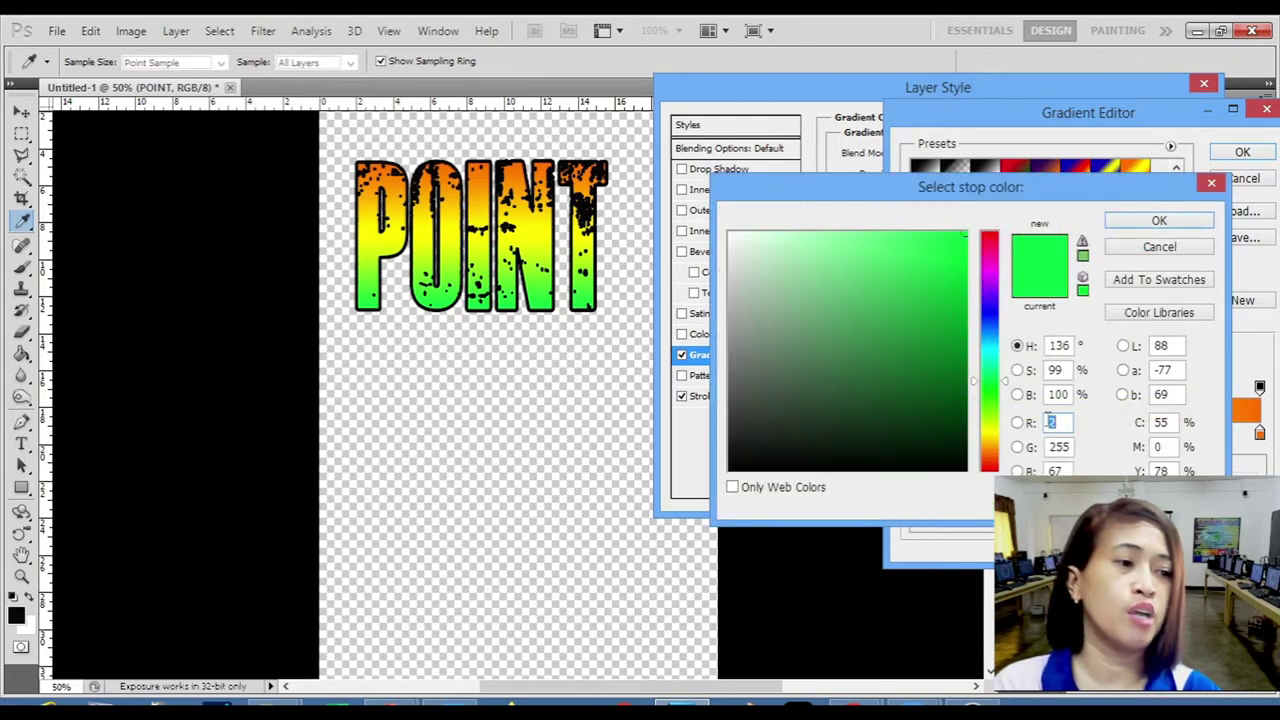
click(950, 405)
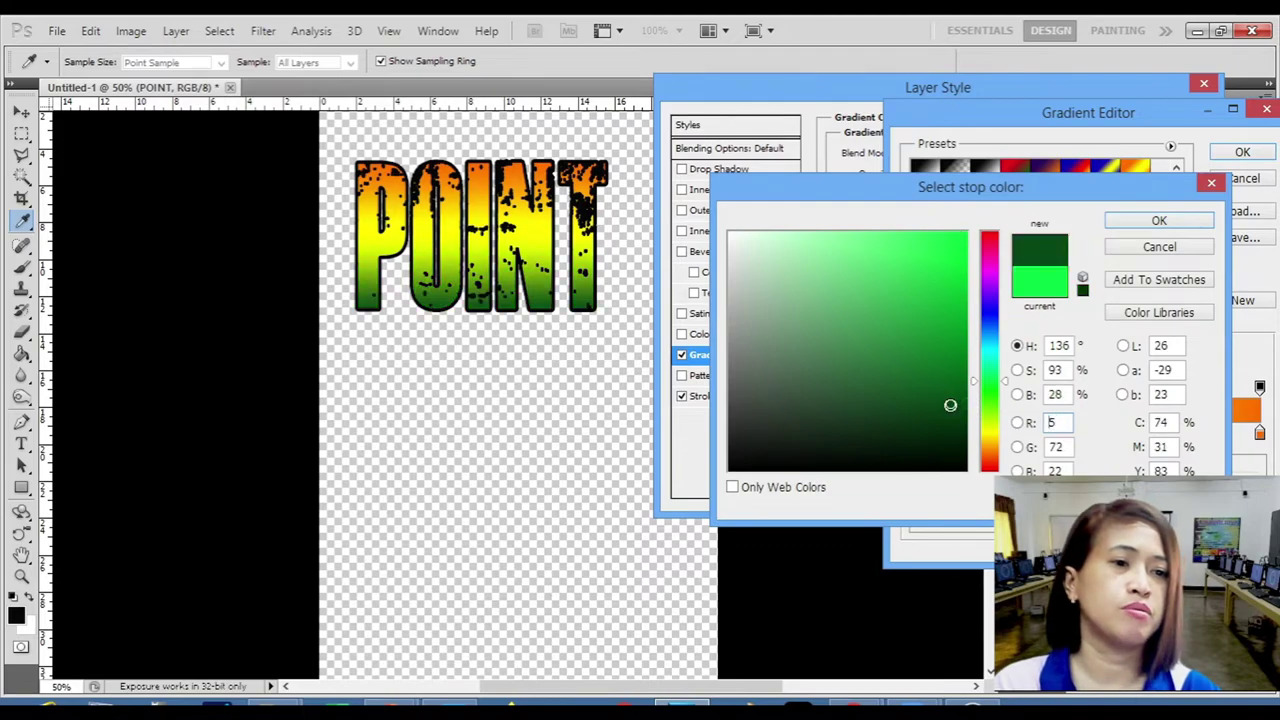
click(1158, 221)
Make the right stop bright green and nudge the dark green stop slightly inward.
click(1259, 433)
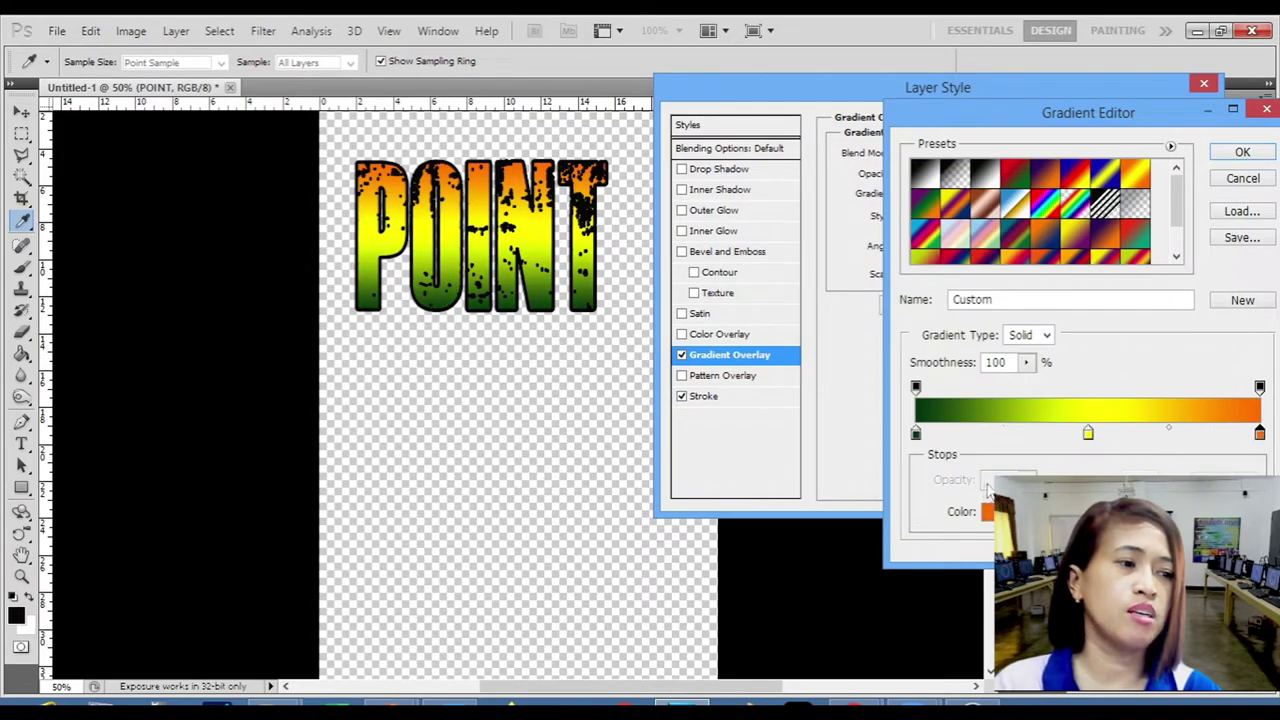
click(989, 511)
click(993, 390)
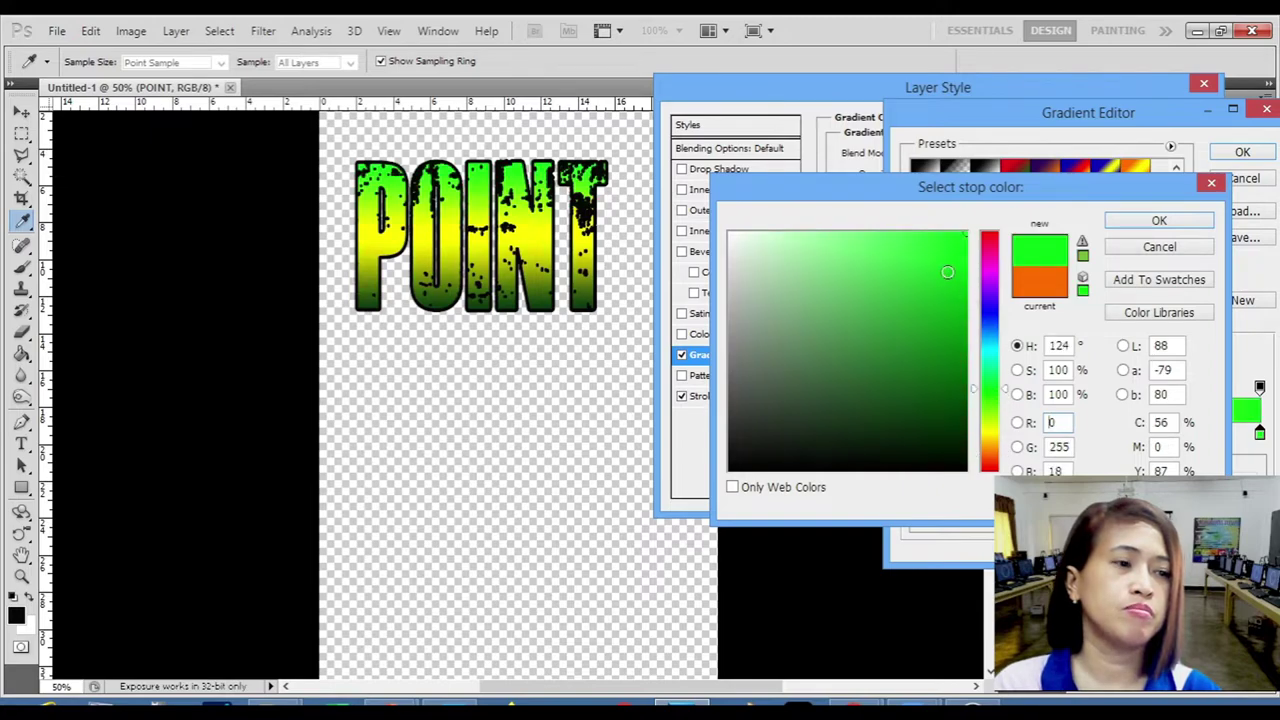
click(946, 282)
click(938, 254)
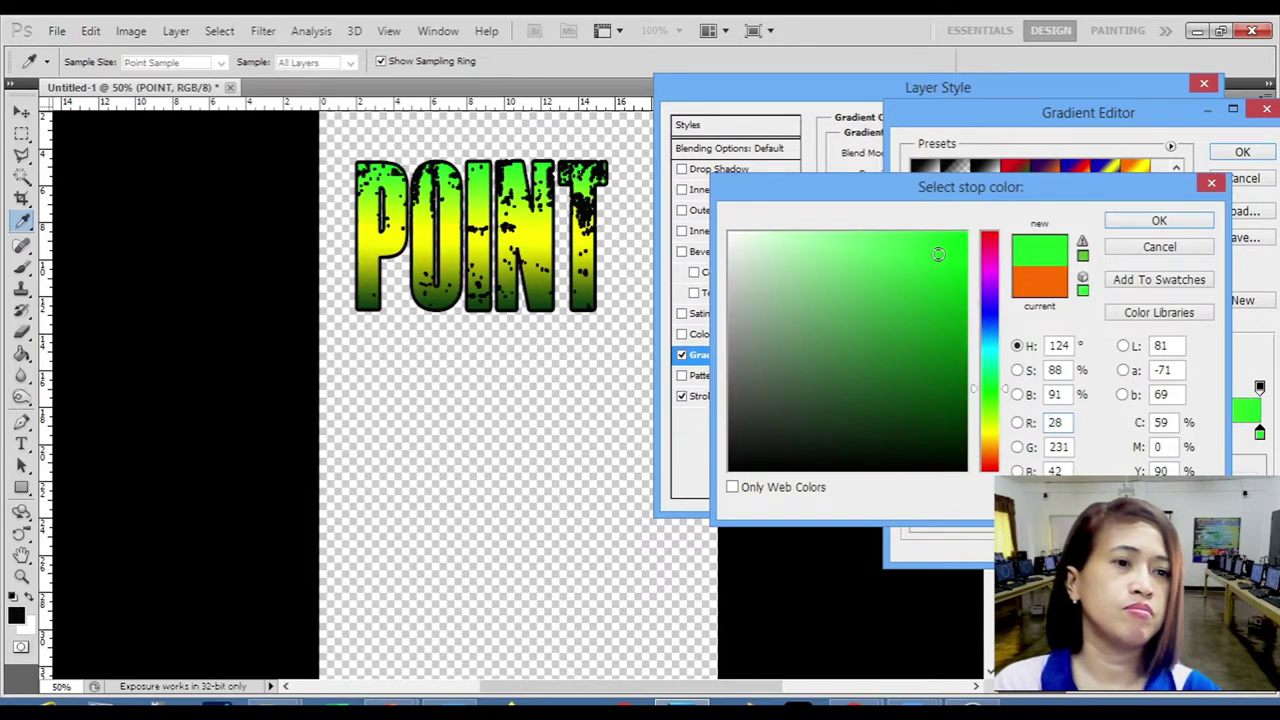
click(1155, 220)
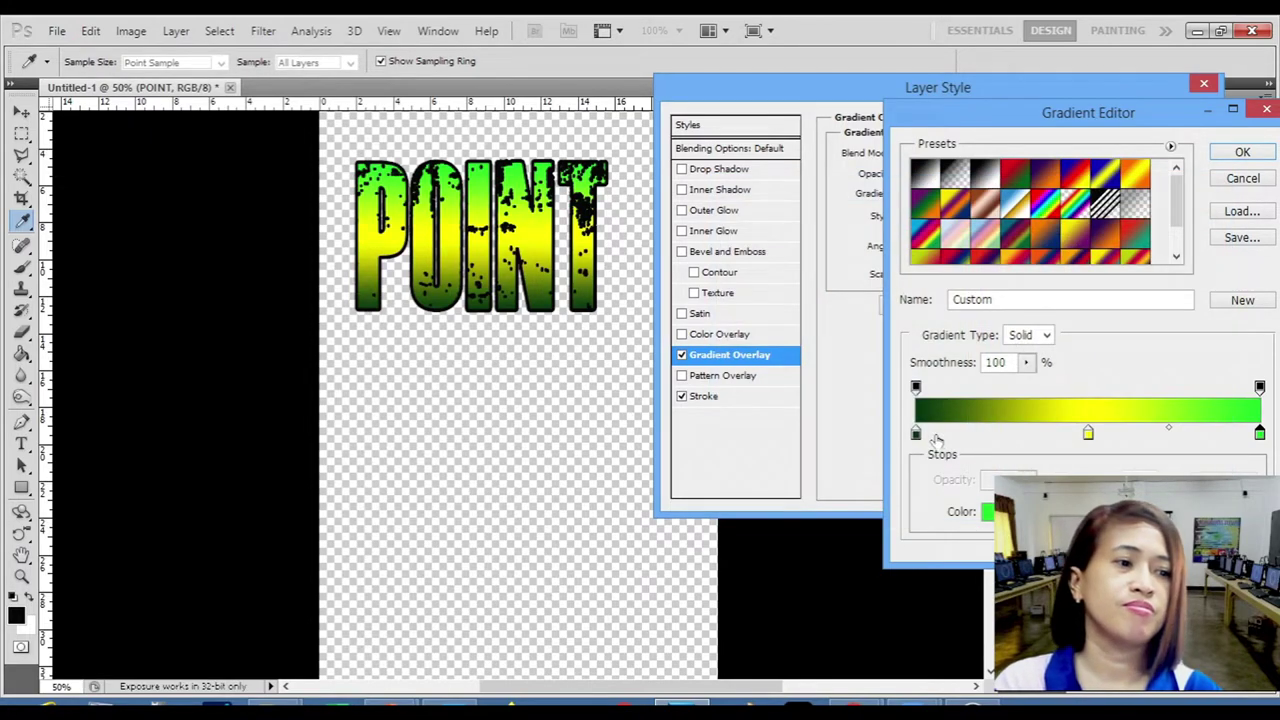
drag(916, 433, 929, 433)
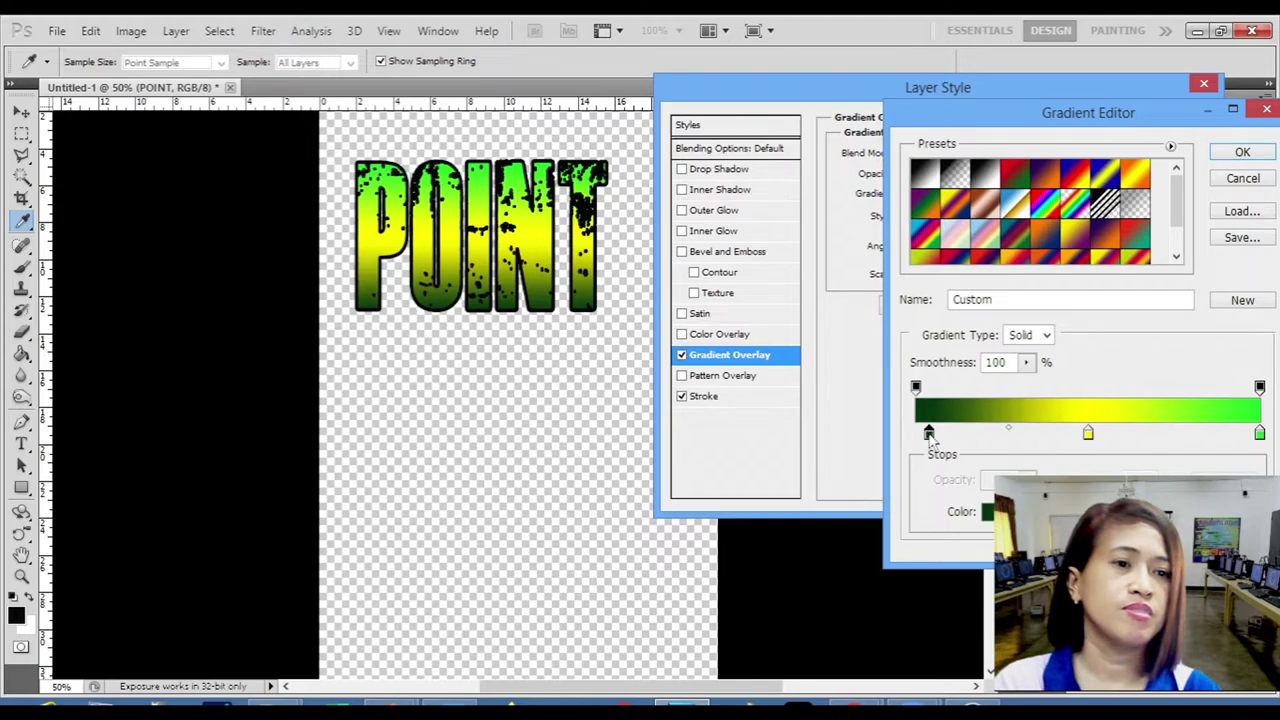
Accept the green-yellow gradient and tilt the Linear gradient diagonally.
click(1242, 153)
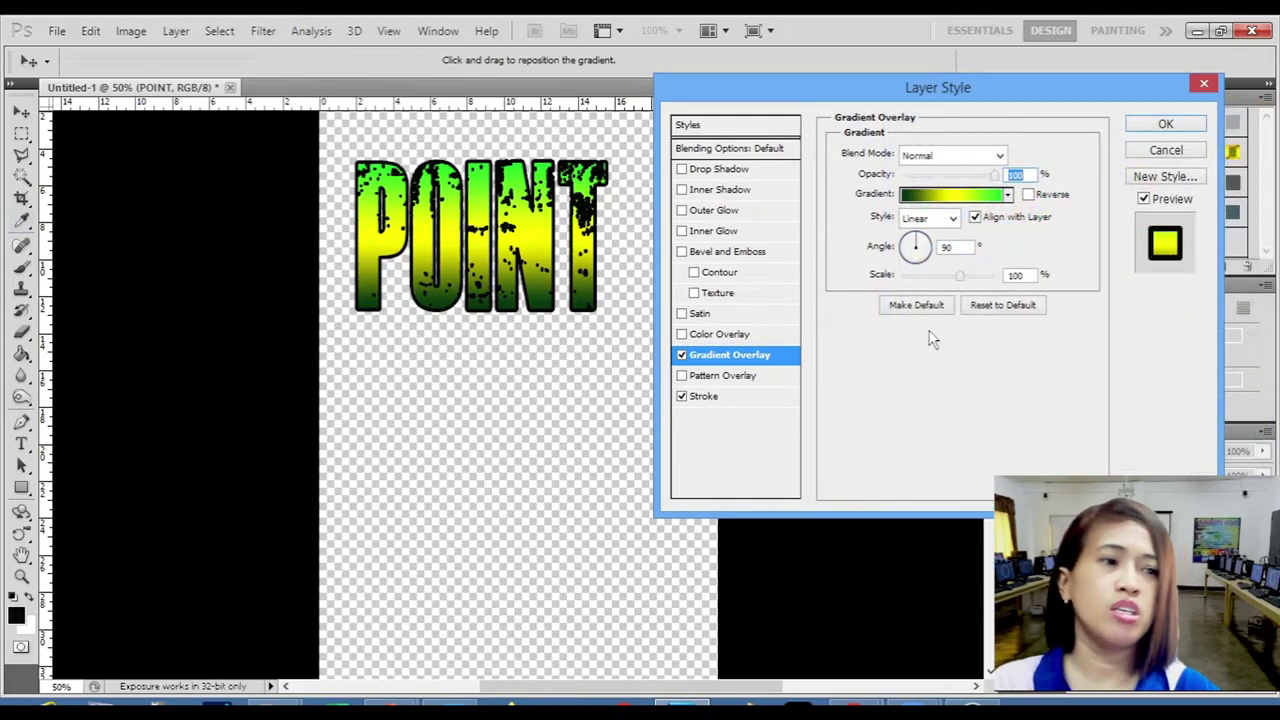
click(953, 219)
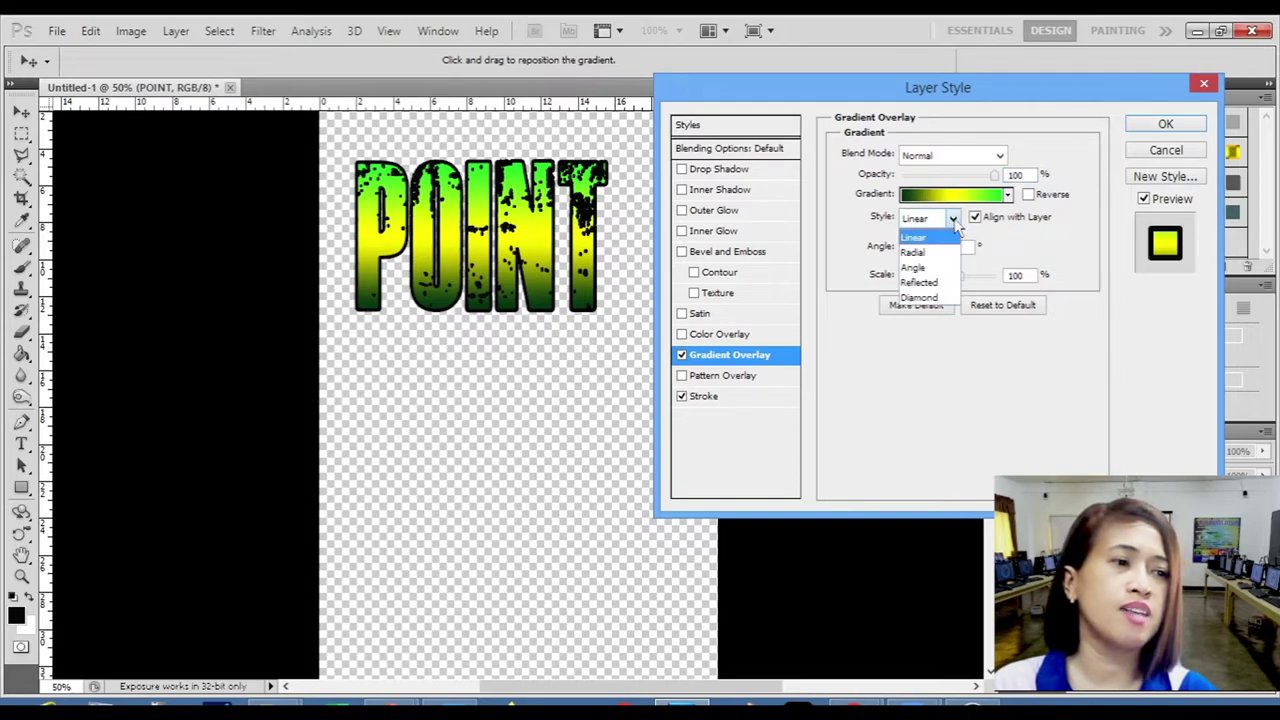
click(950, 234)
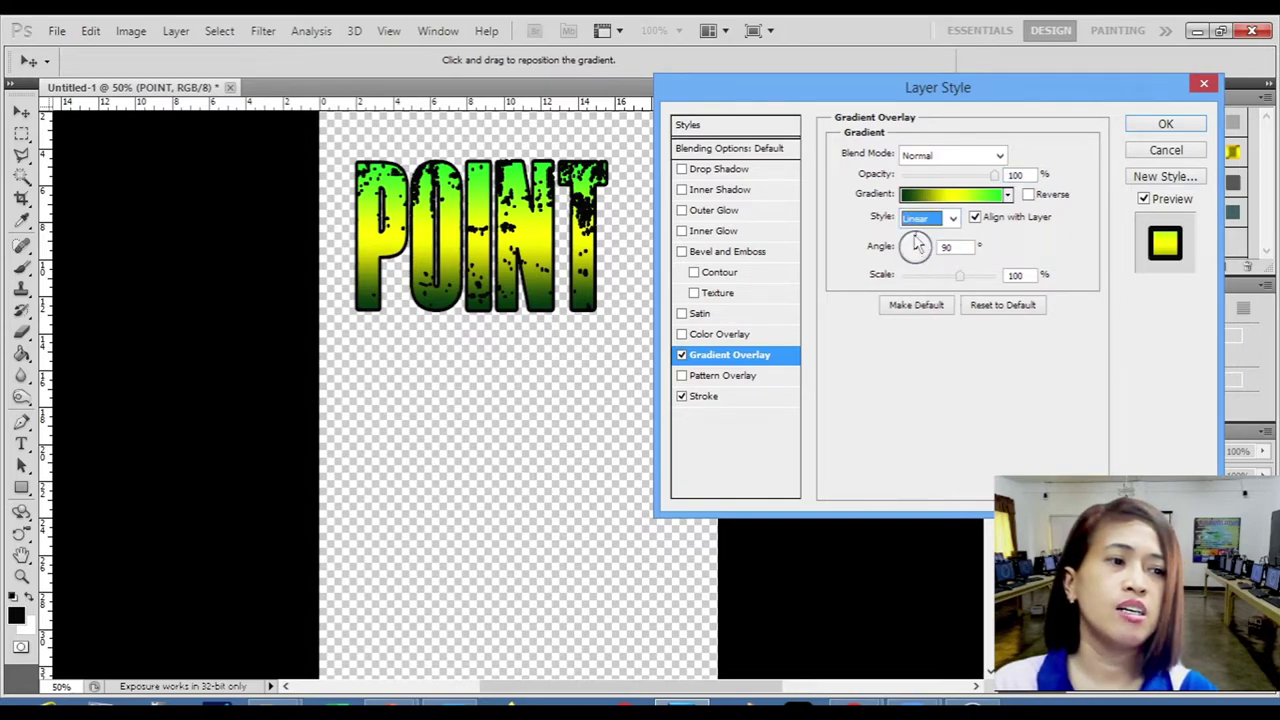
click(916, 246)
click(926, 250)
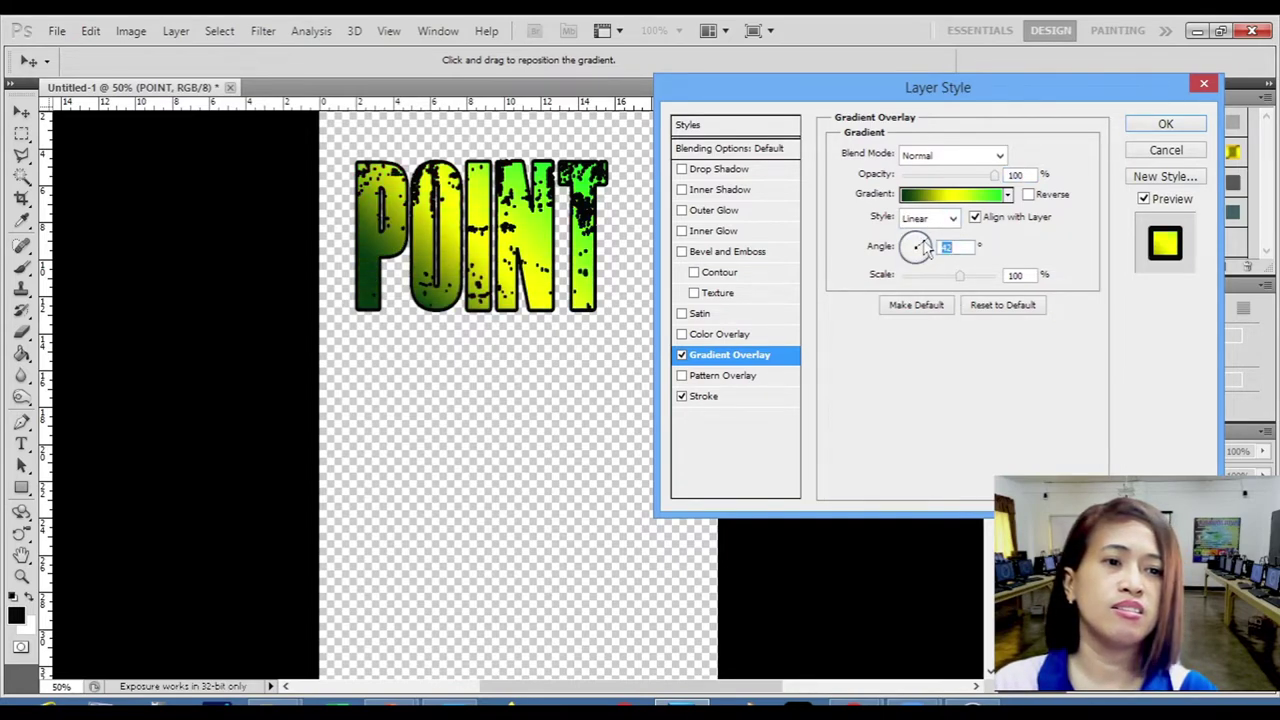
click(922, 250)
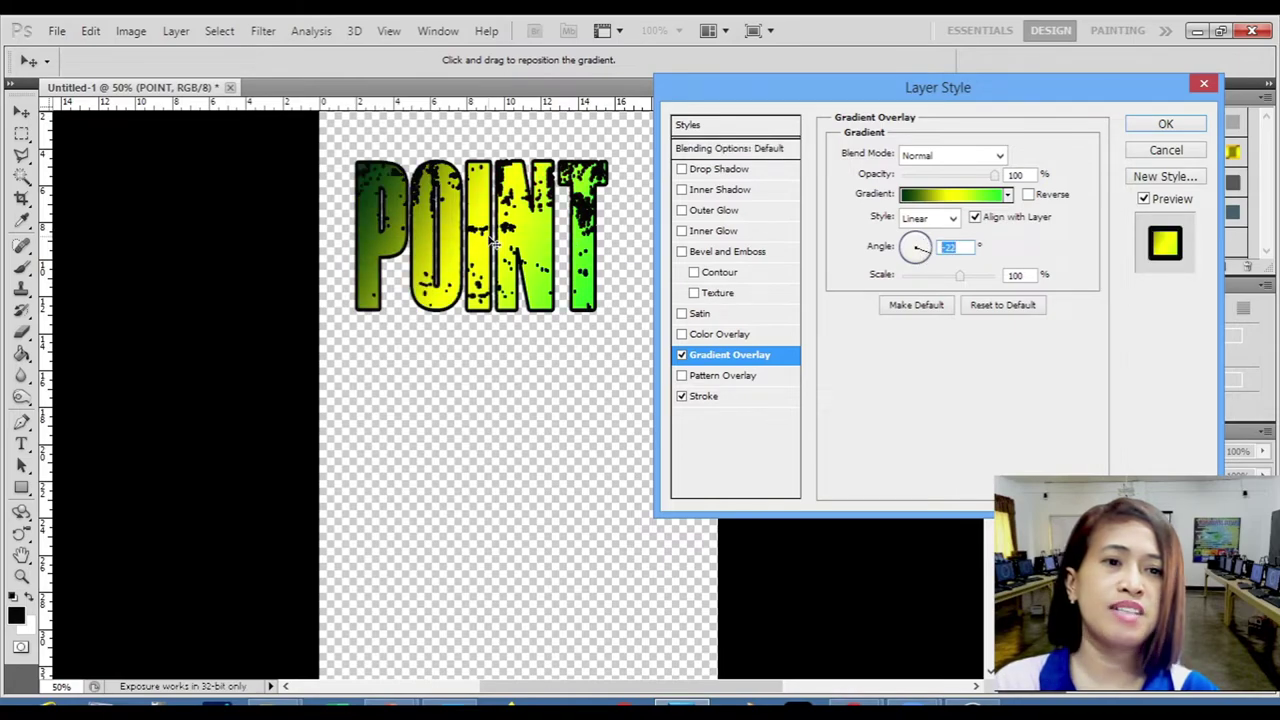
Try the Radial, Angle and Reflected gradient styles.
click(953, 218)
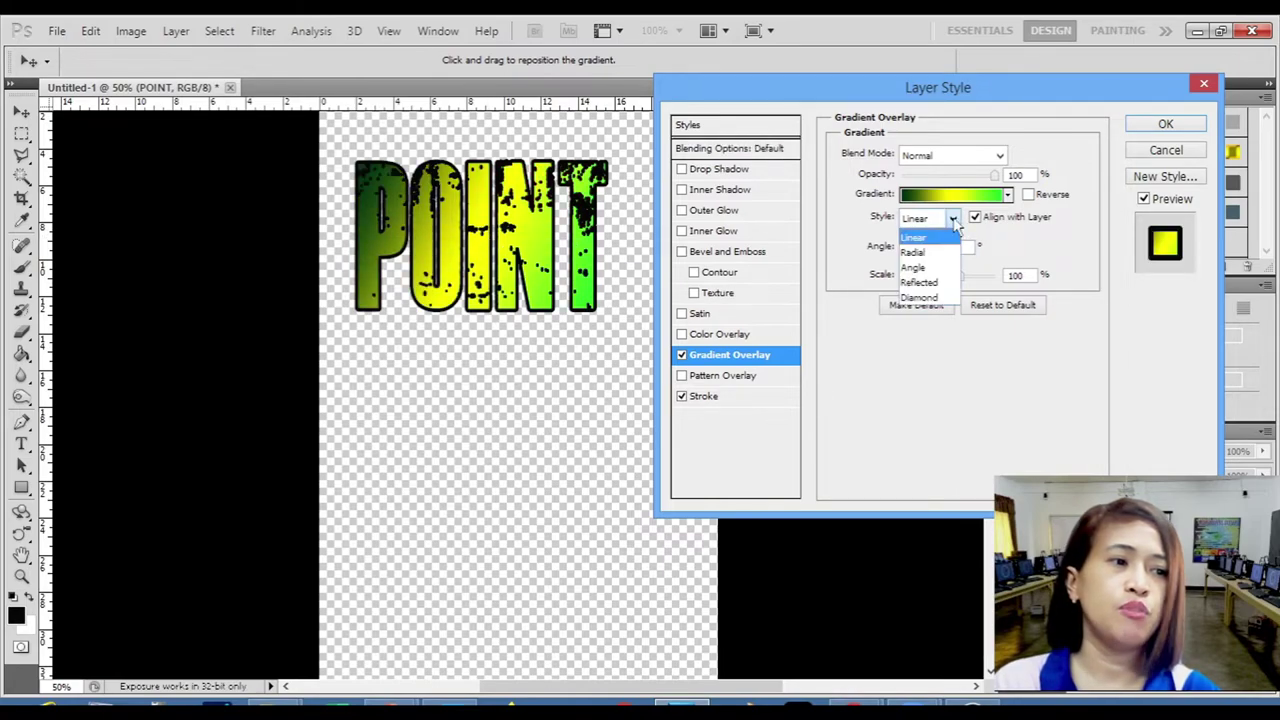
click(915, 253)
click(916, 238)
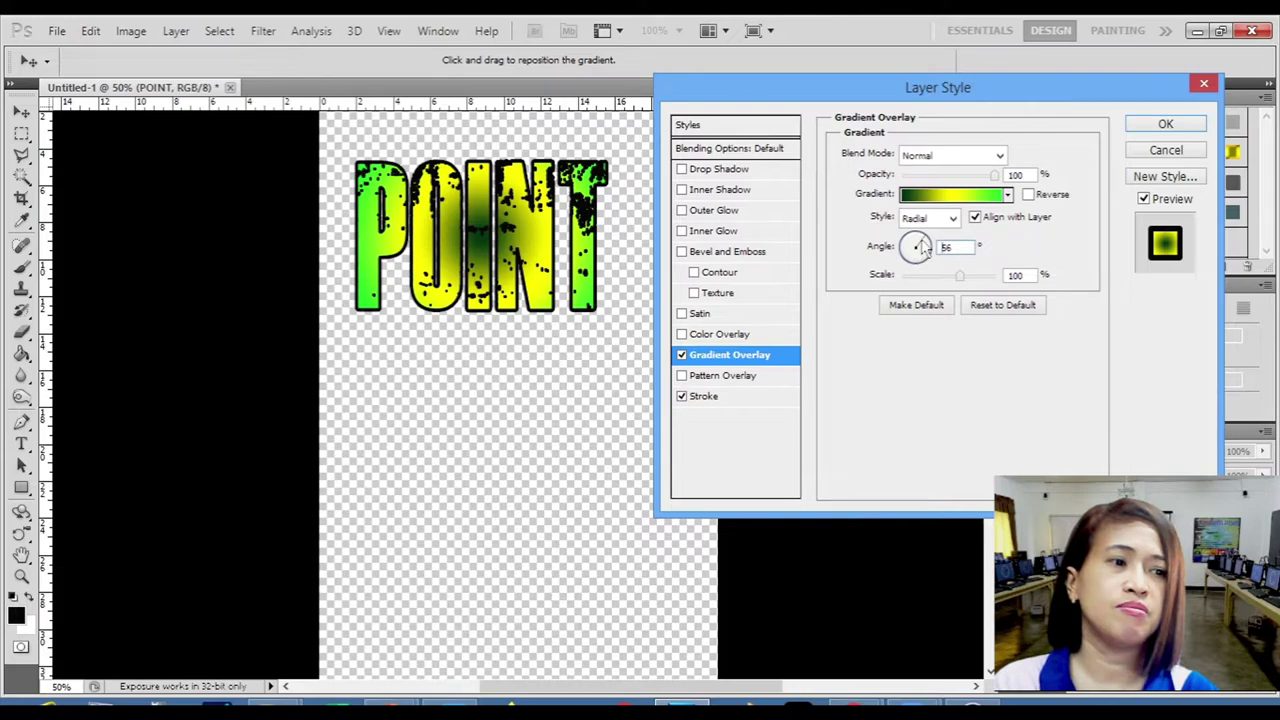
click(948, 218)
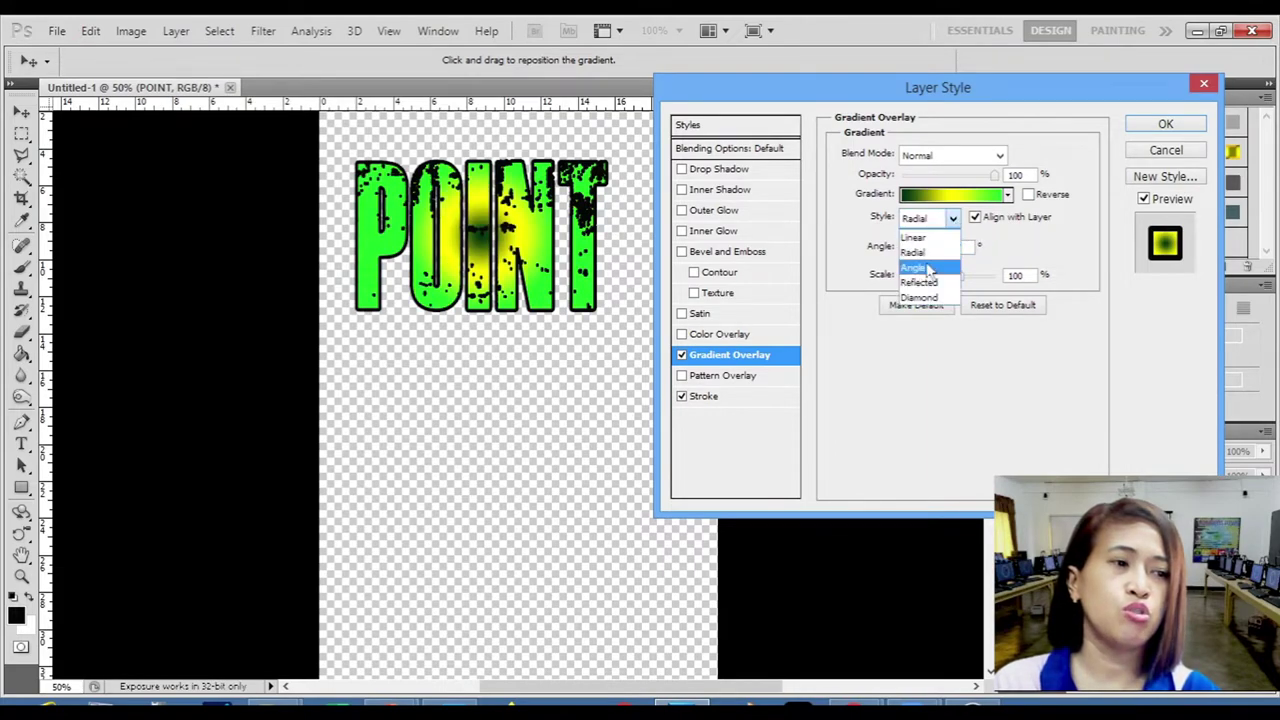
click(925, 257)
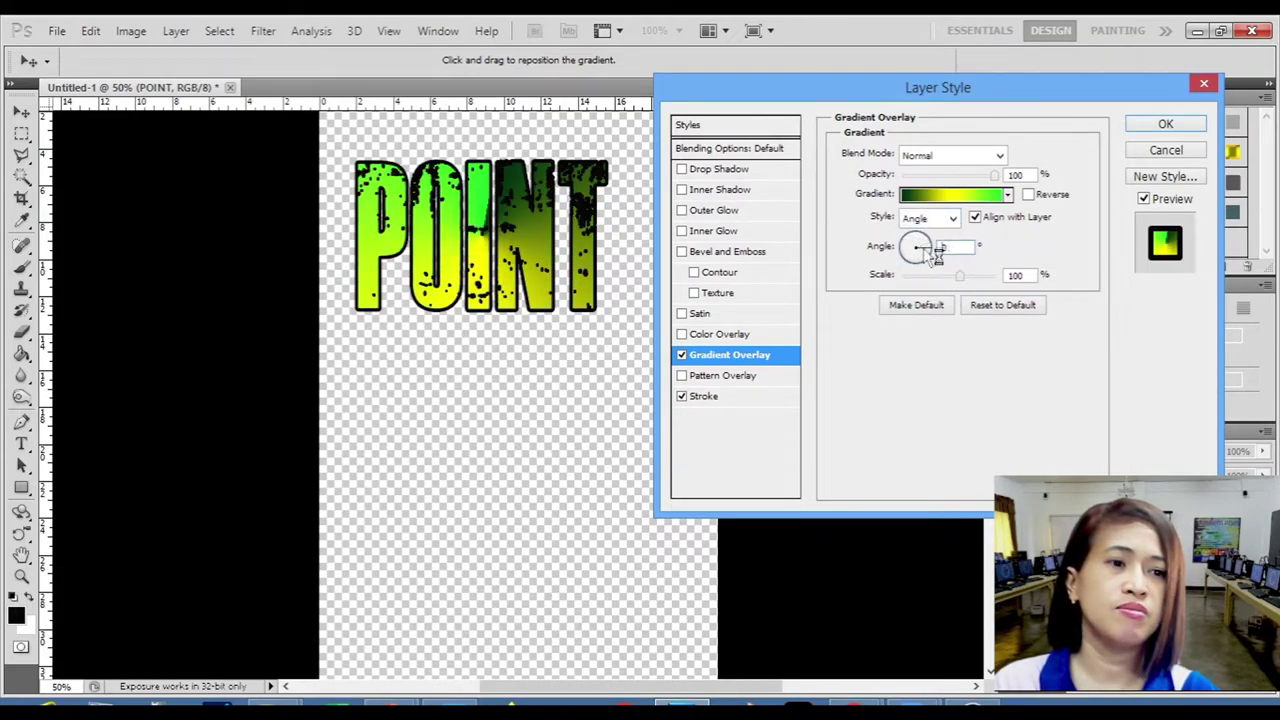
click(924, 249)
click(953, 218)
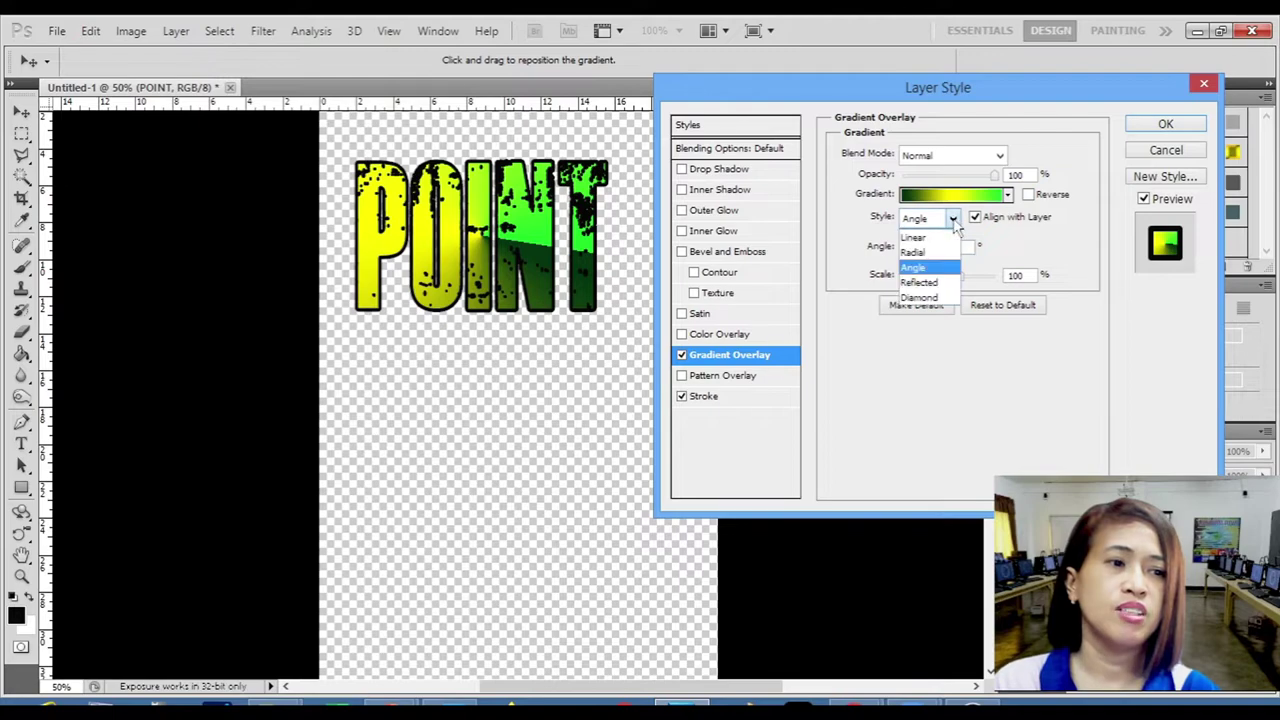
click(934, 278)
Return to the Linear style and set the gradient angle to about 49°.
click(948, 218)
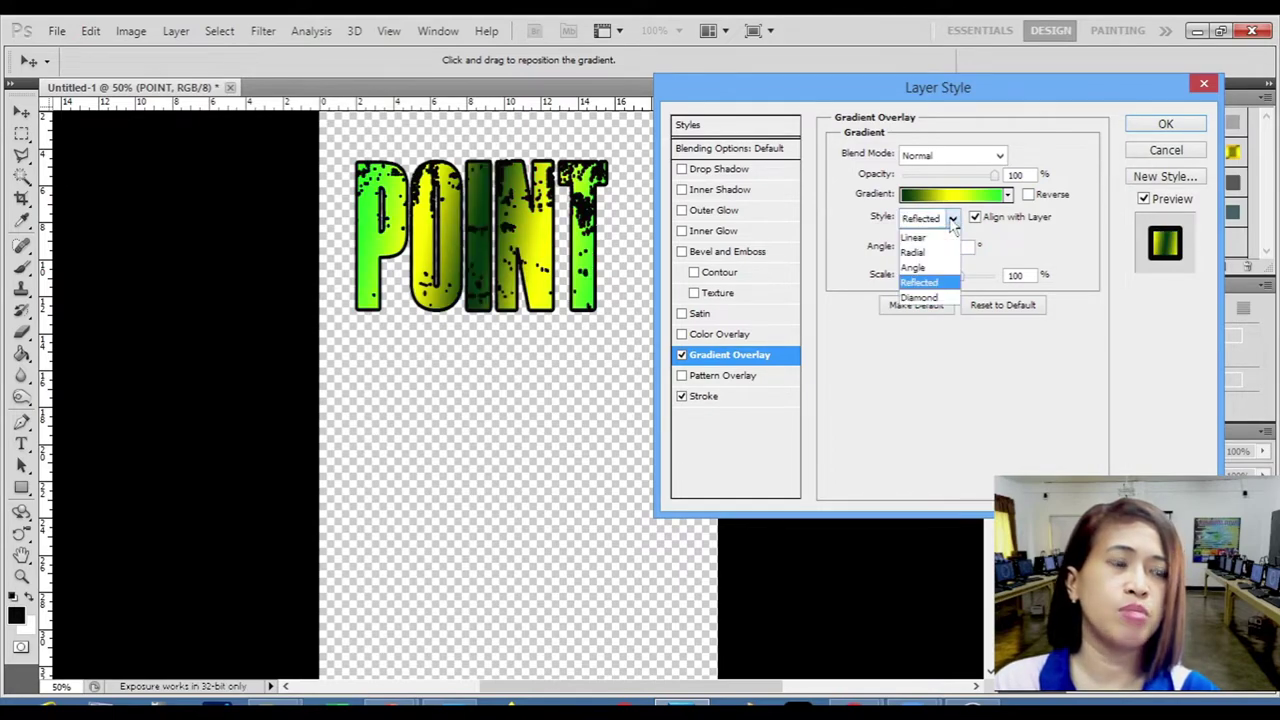
click(928, 239)
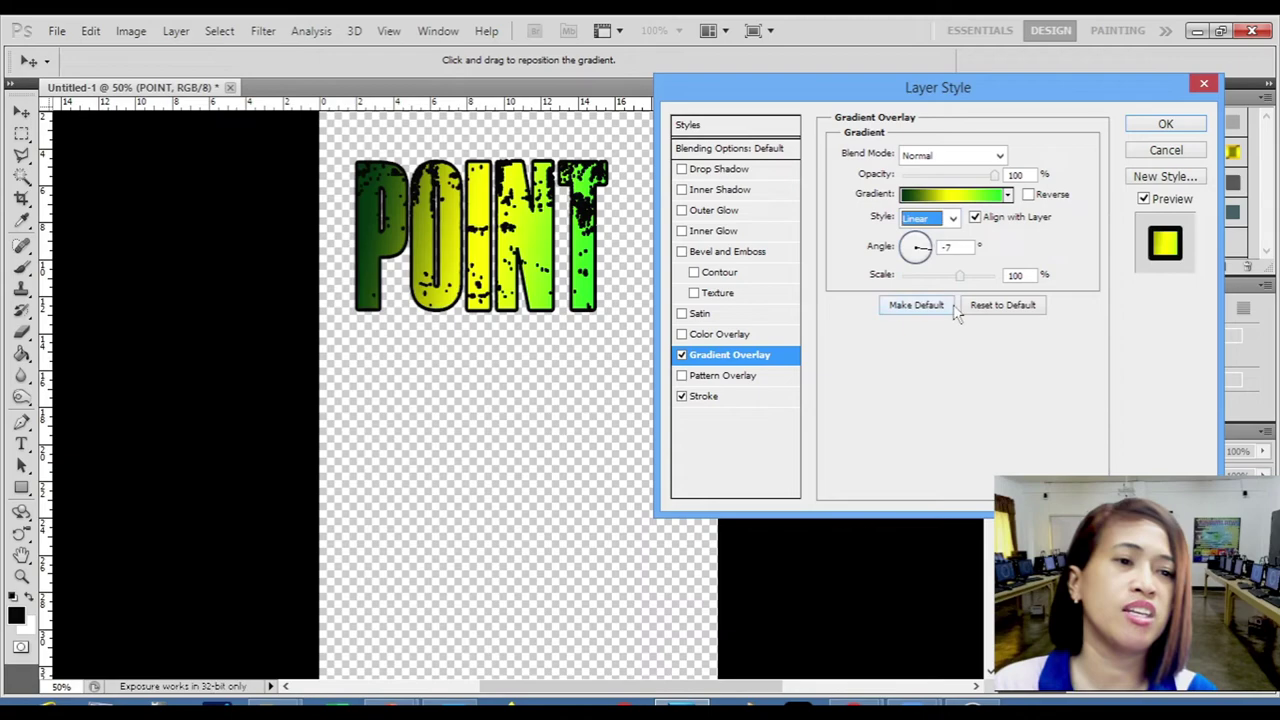
drag(935, 257, 926, 237)
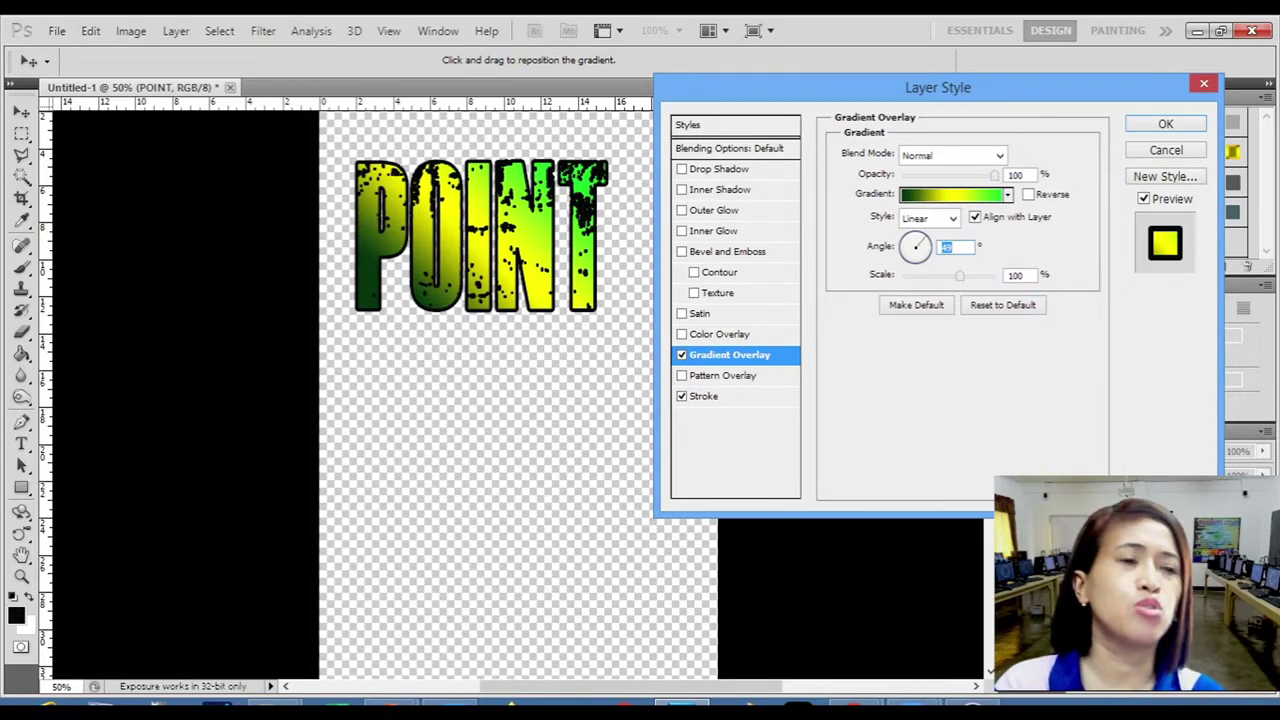
Replace the gradient overlay with a deep red (158,17,23) Color Overlay.
click(682, 356)
click(717, 334)
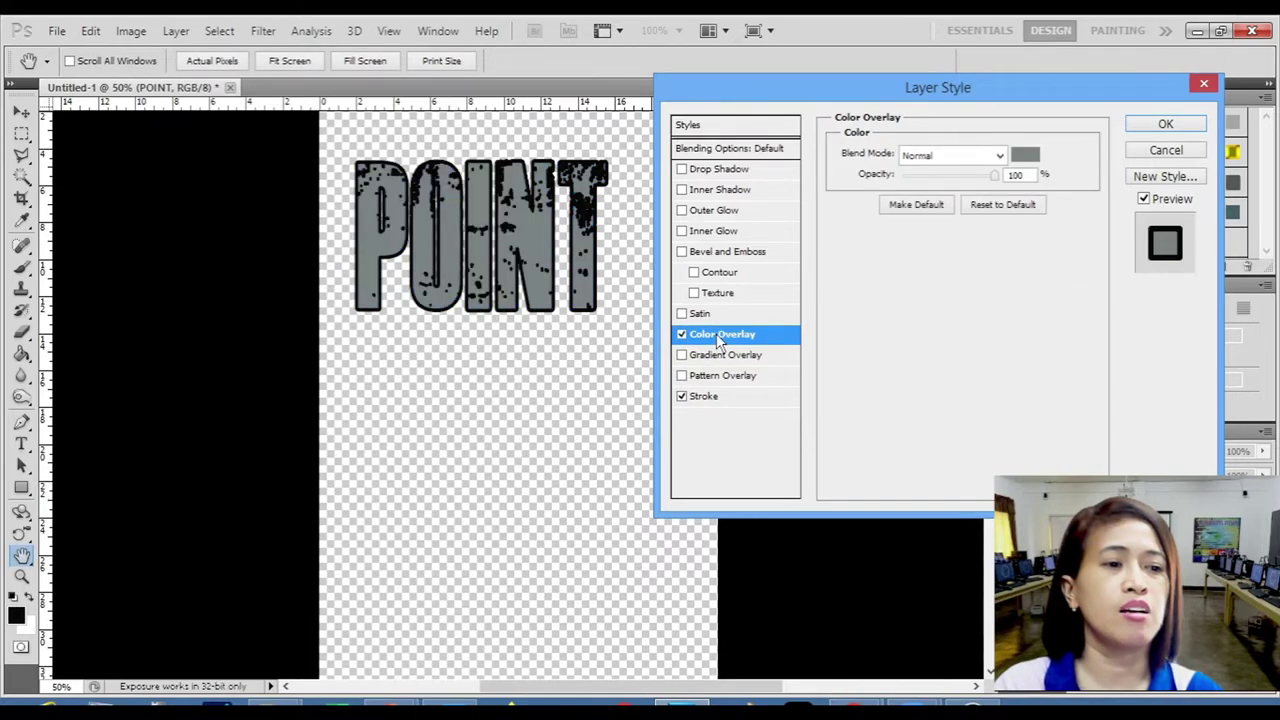
click(1025, 155)
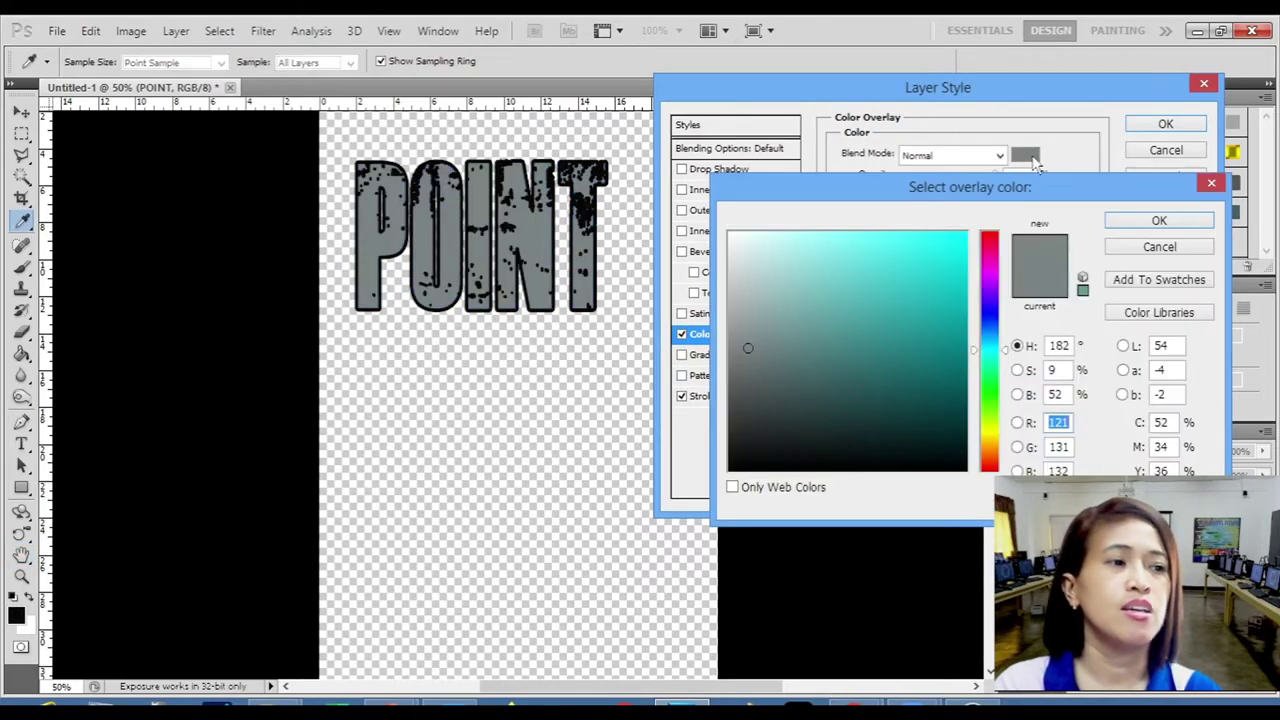
click(991, 235)
drag(953, 288, 941, 322)
click(1150, 220)
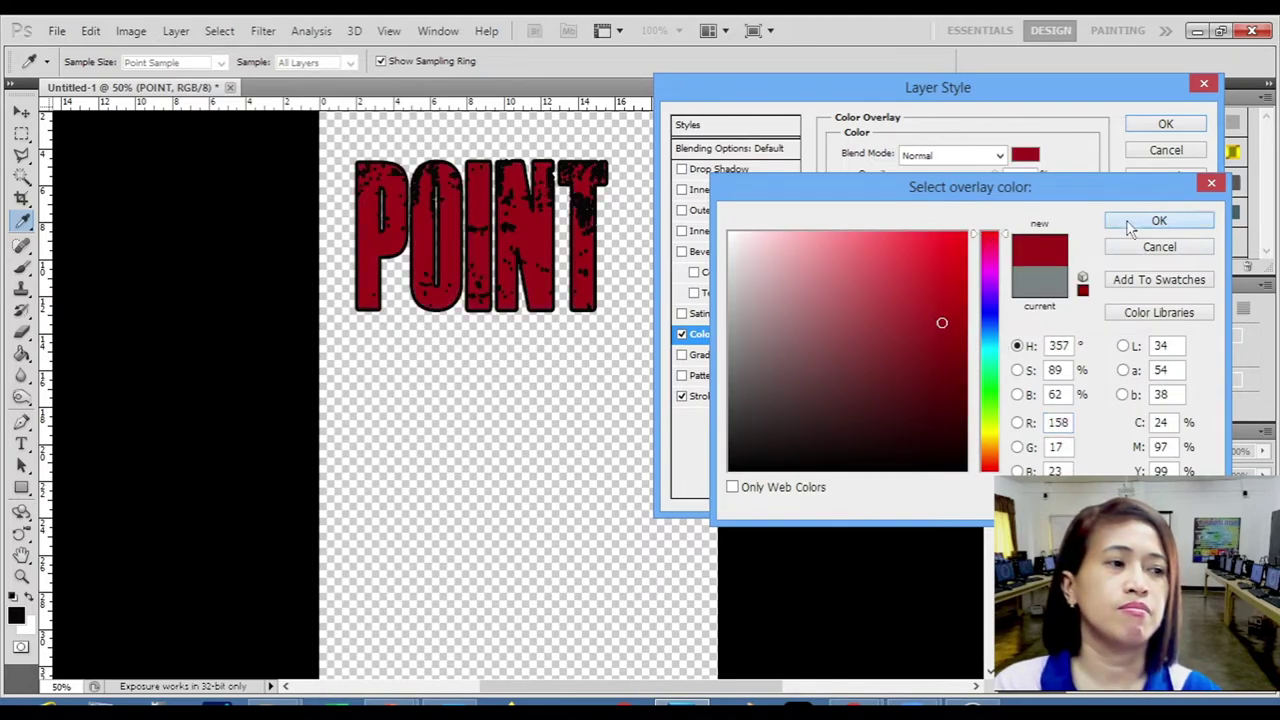
Give POINT's Stroke a light yellow colour.
click(700, 398)
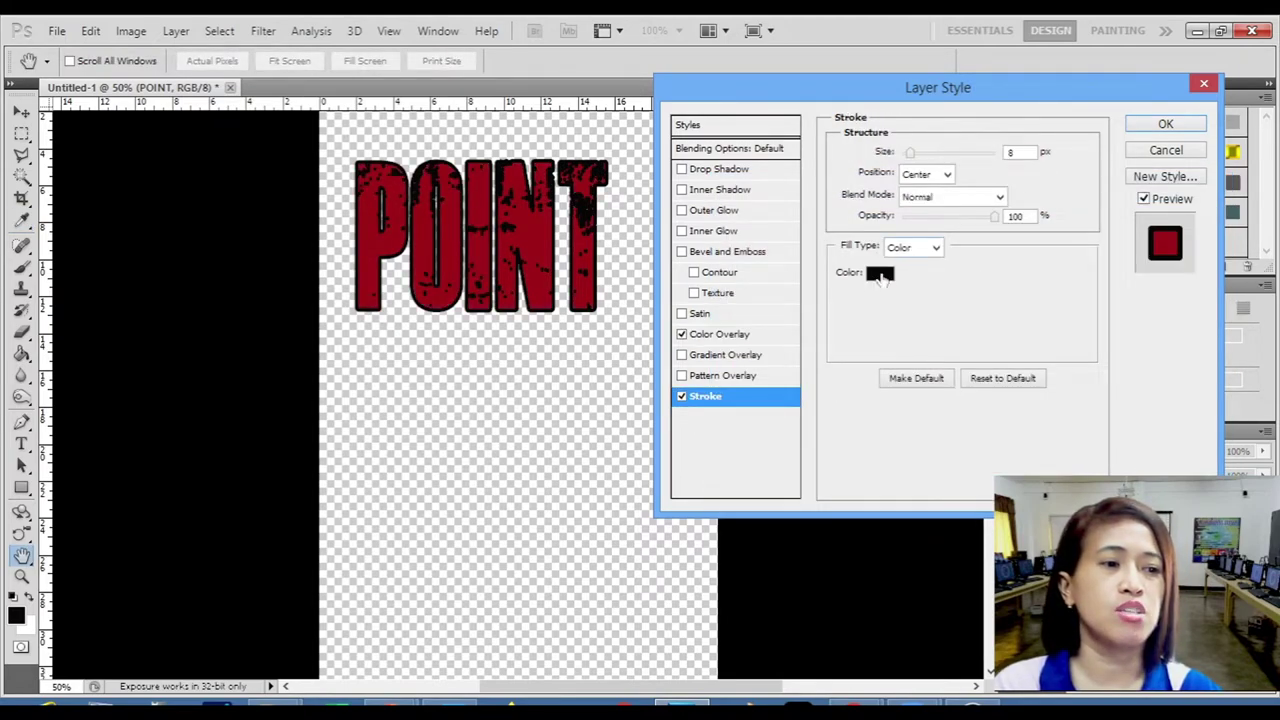
click(879, 273)
click(949, 244)
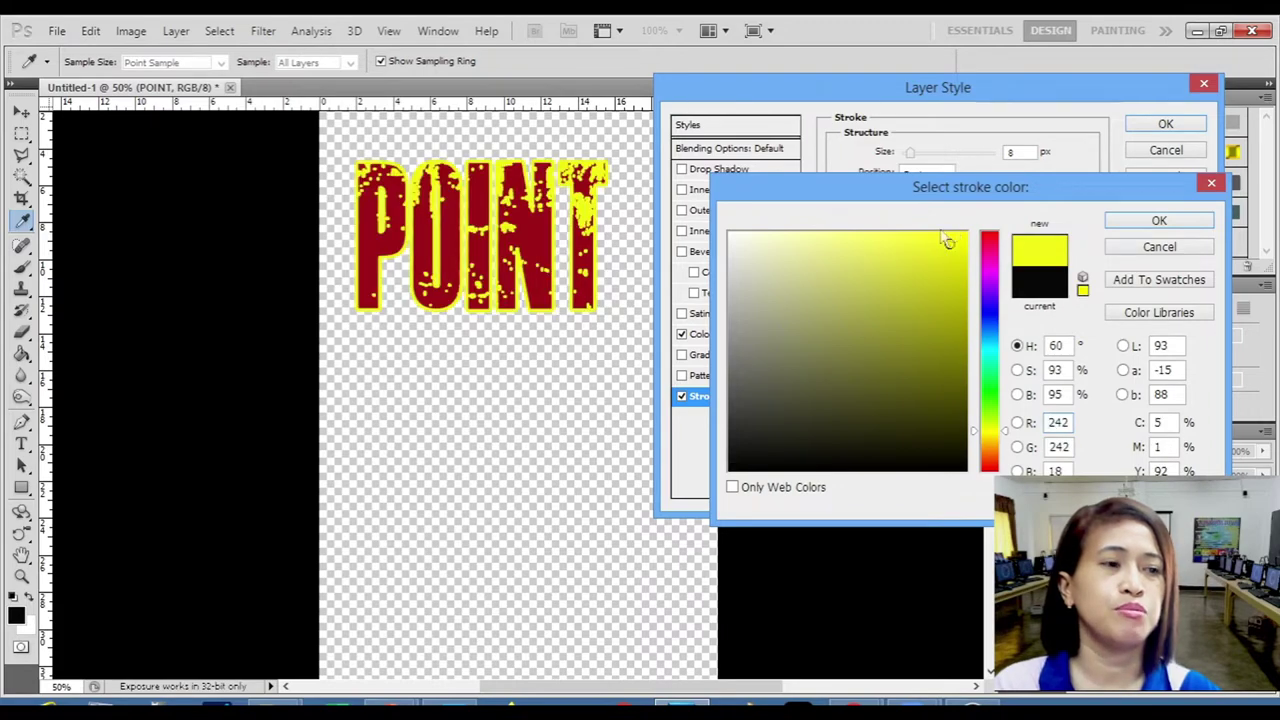
click(866, 238)
click(1158, 220)
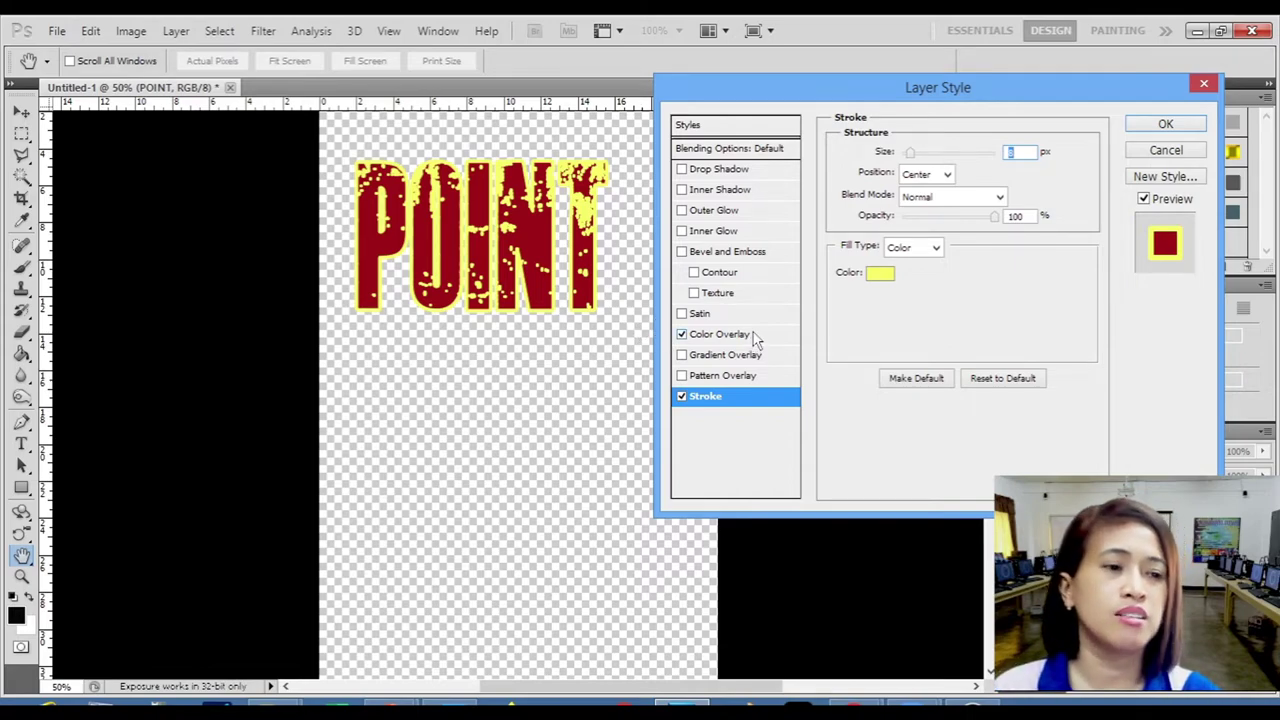
click(682, 314)
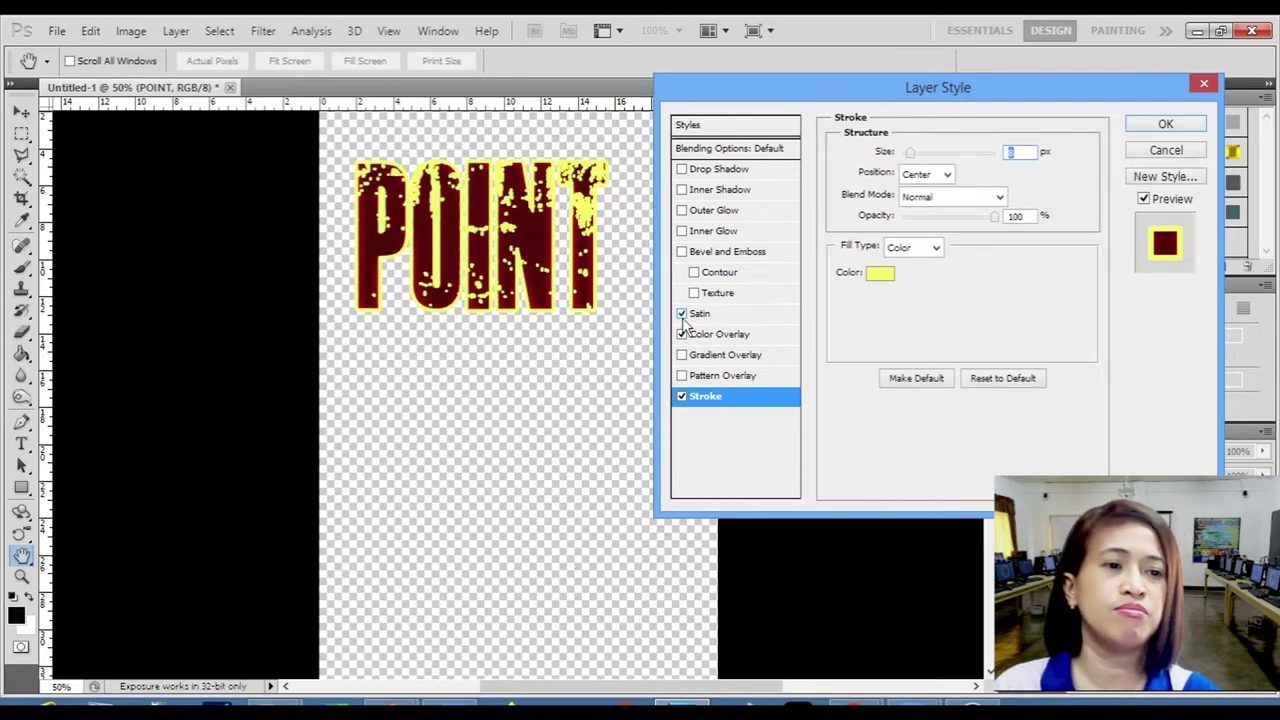
click(700, 314)
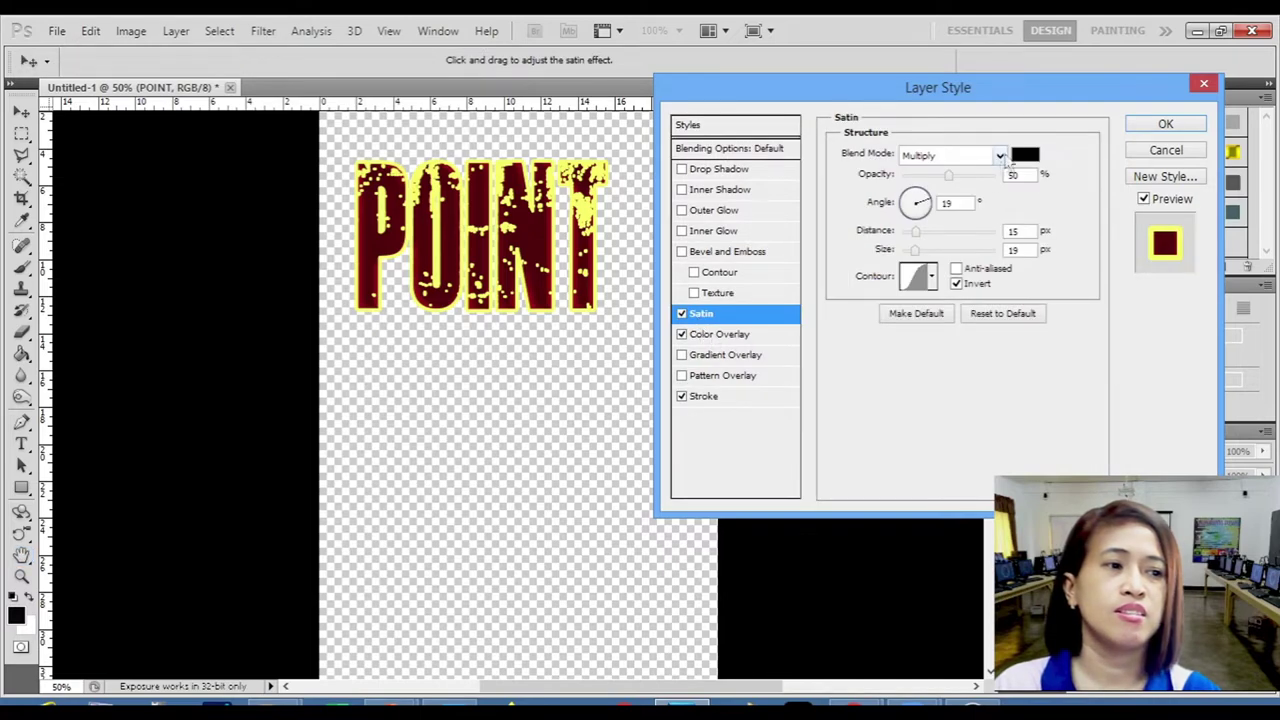
click(999, 156)
click(940, 175)
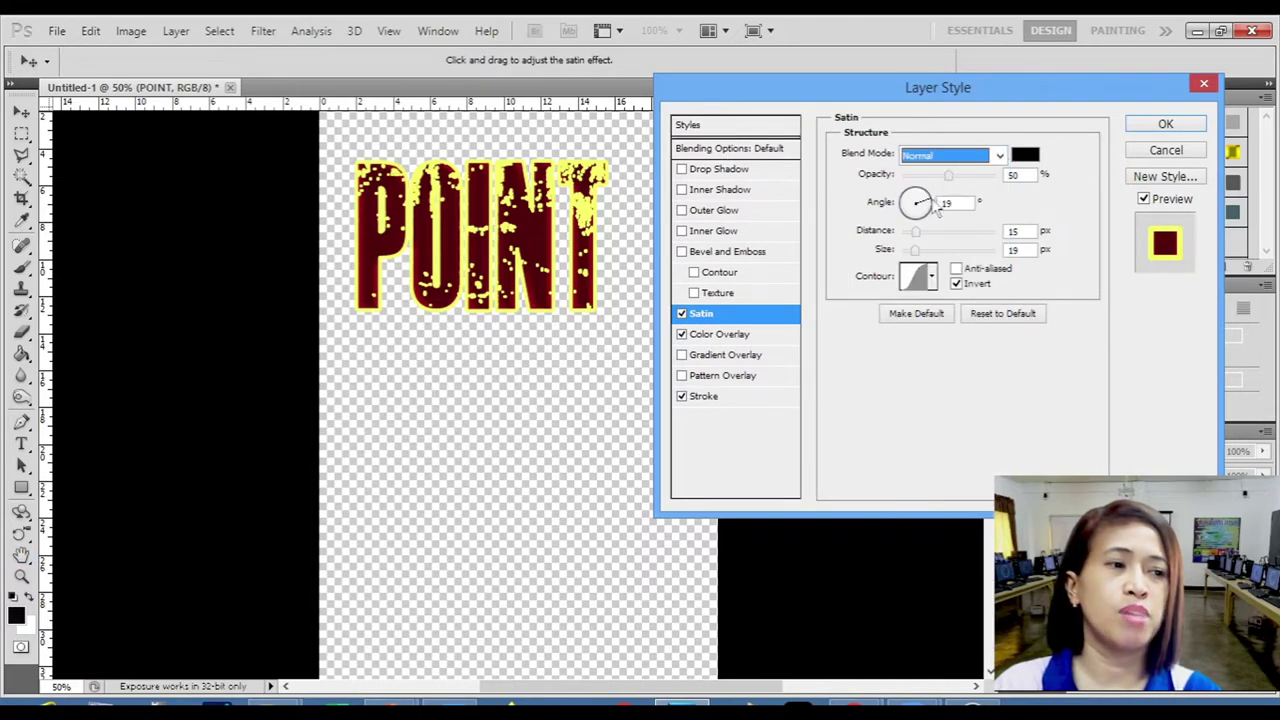
mouse_move(913, 240)
mouse_down()
mouse_move(955, 241)
mouse_move(902, 252)
mouse_up()
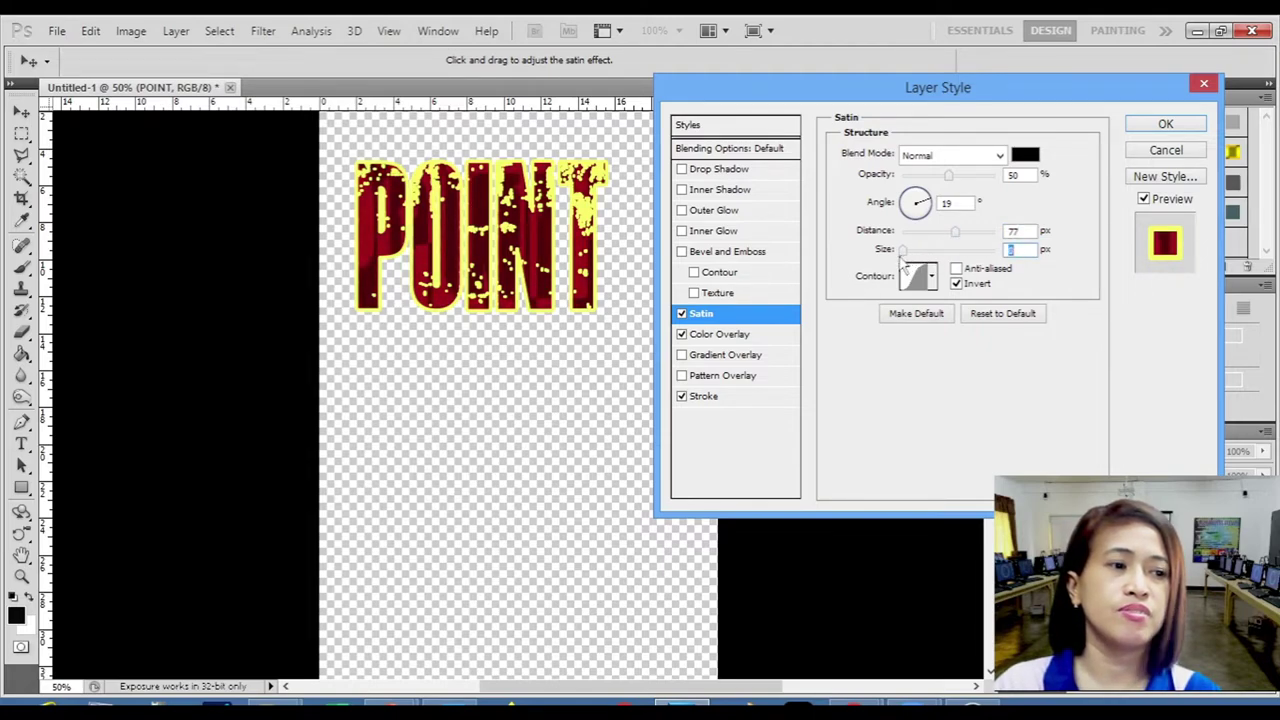
drag(948, 178, 987, 177)
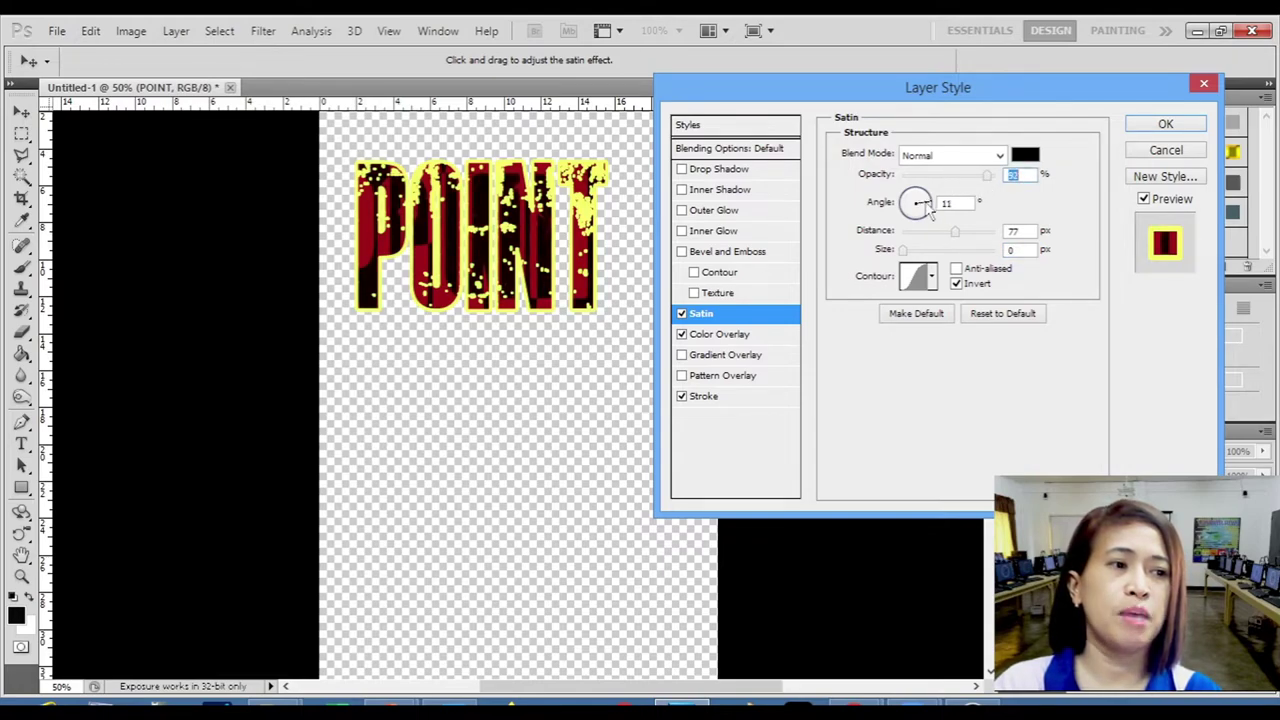
mouse_move(928, 208)
mouse_down()
mouse_move(936, 233)
mouse_move(927, 215)
mouse_up()
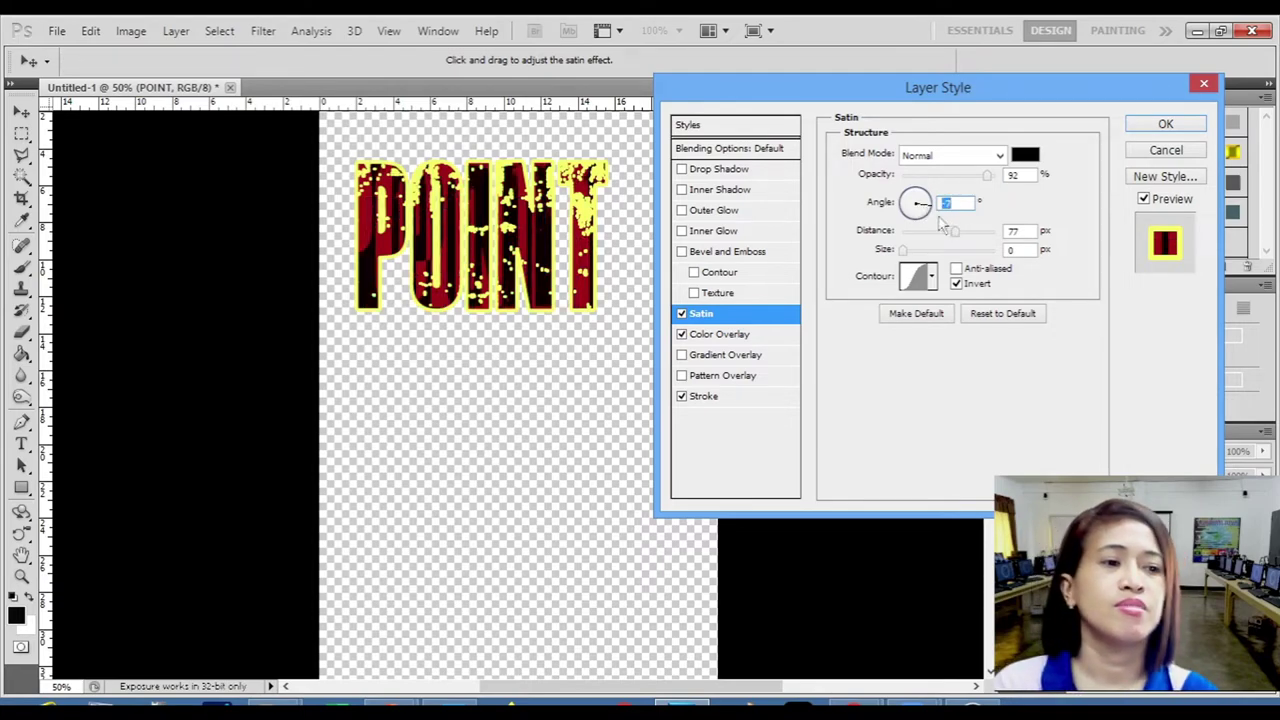
click(681, 313)
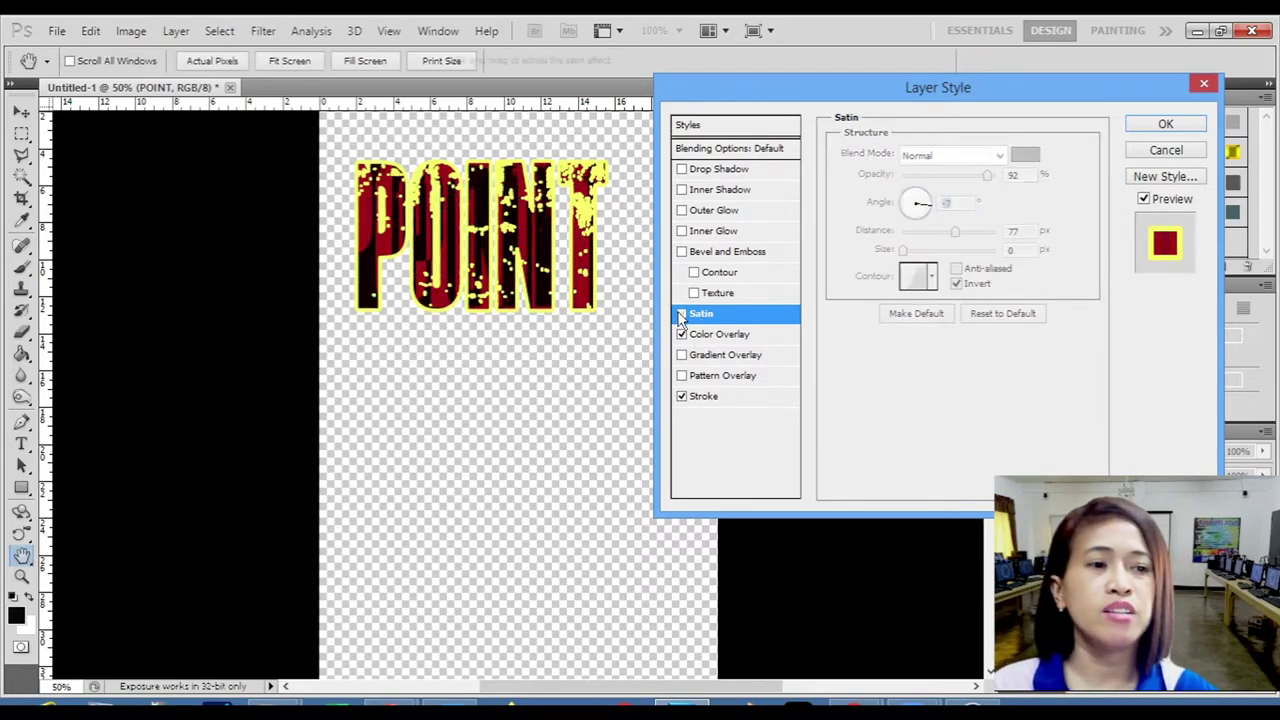
click(733, 252)
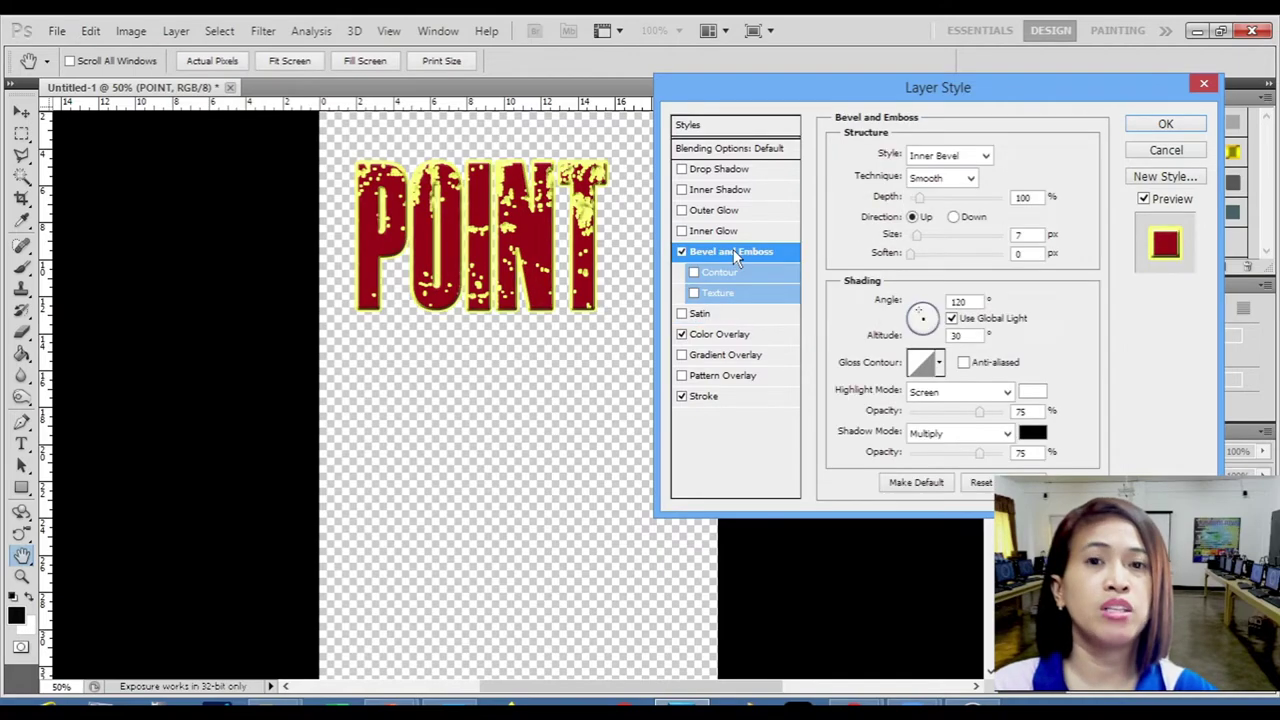
click(985, 157)
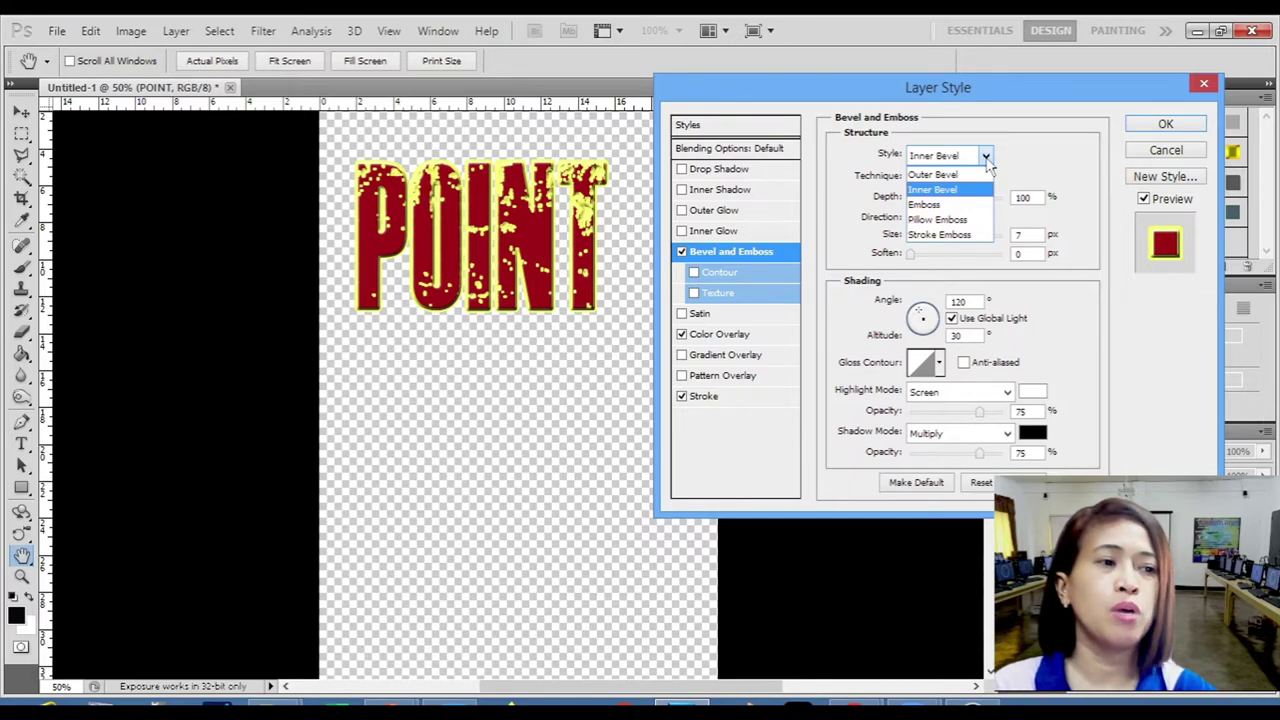
click(952, 206)
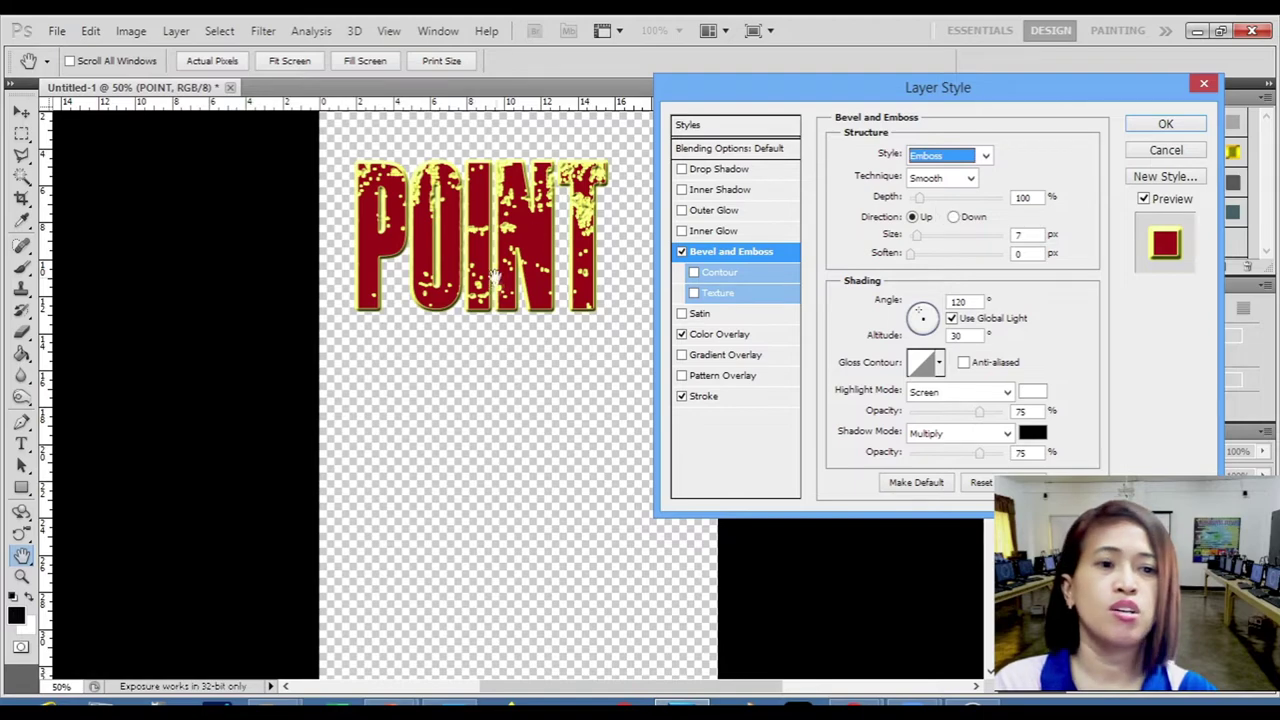
click(921, 199)
drag(924, 205, 938, 260)
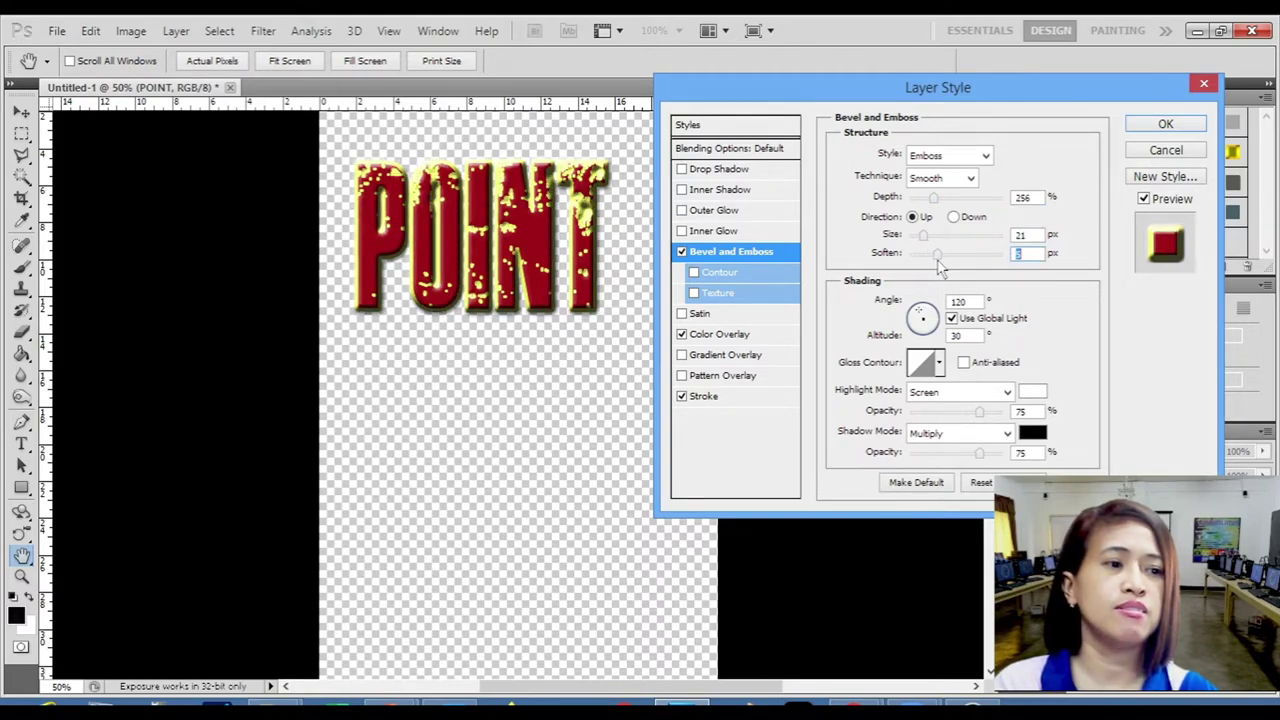
click(1034, 392)
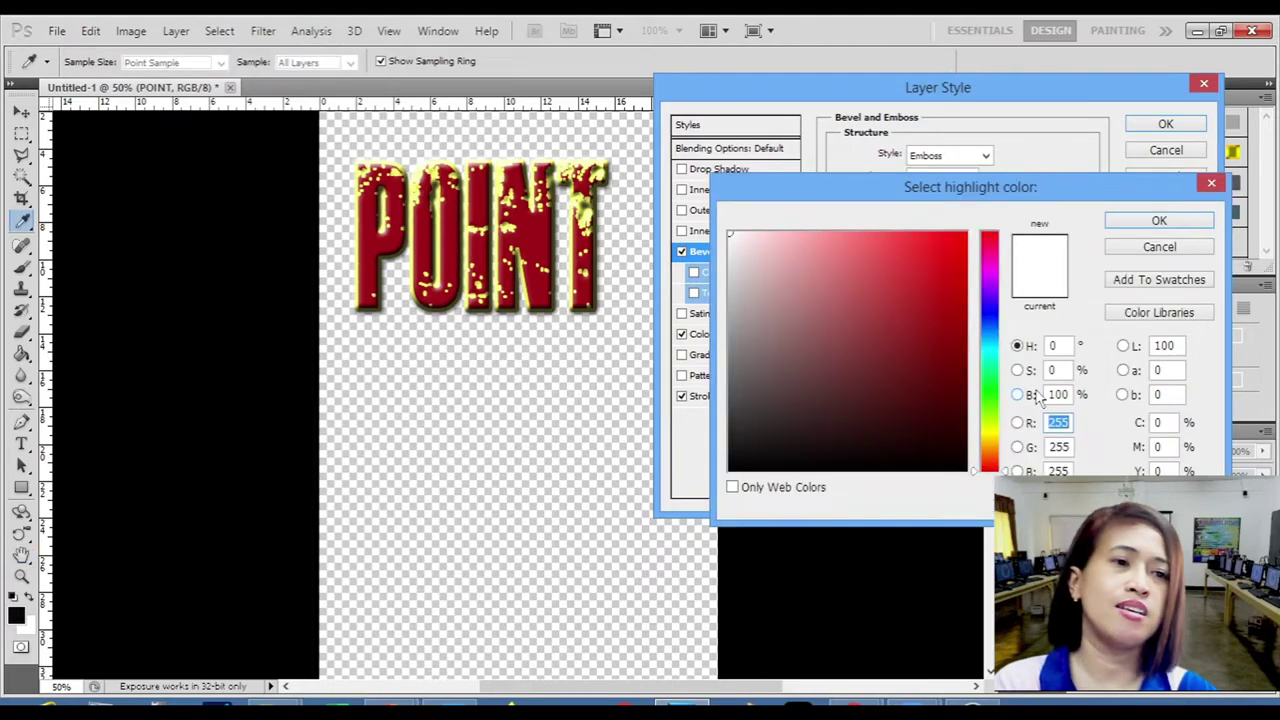
click(740, 241)
click(1133, 220)
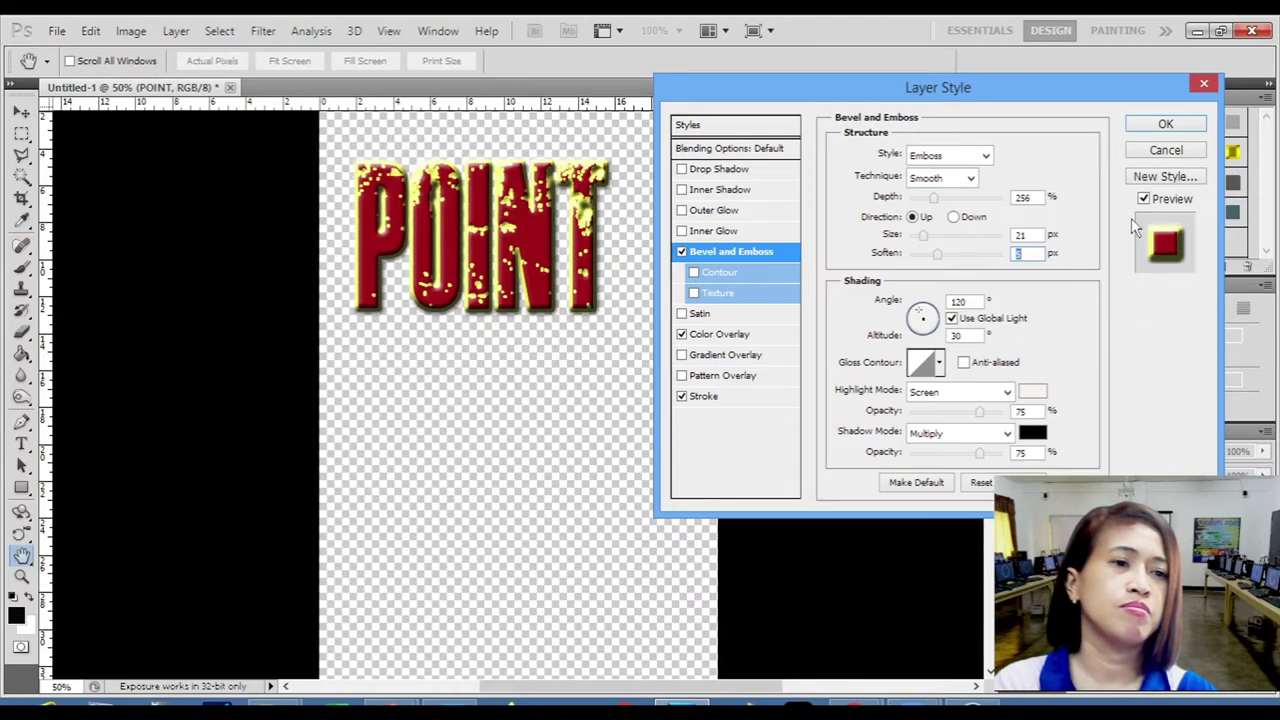
click(1007, 392)
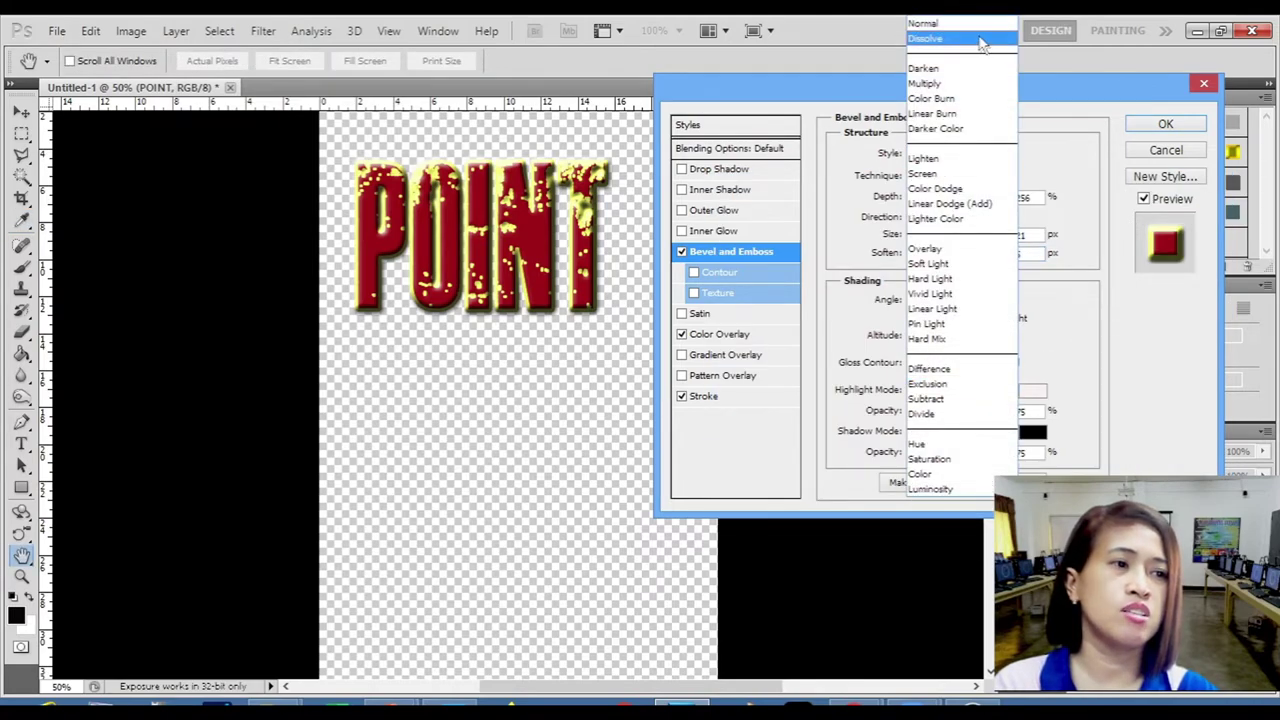
click(965, 25)
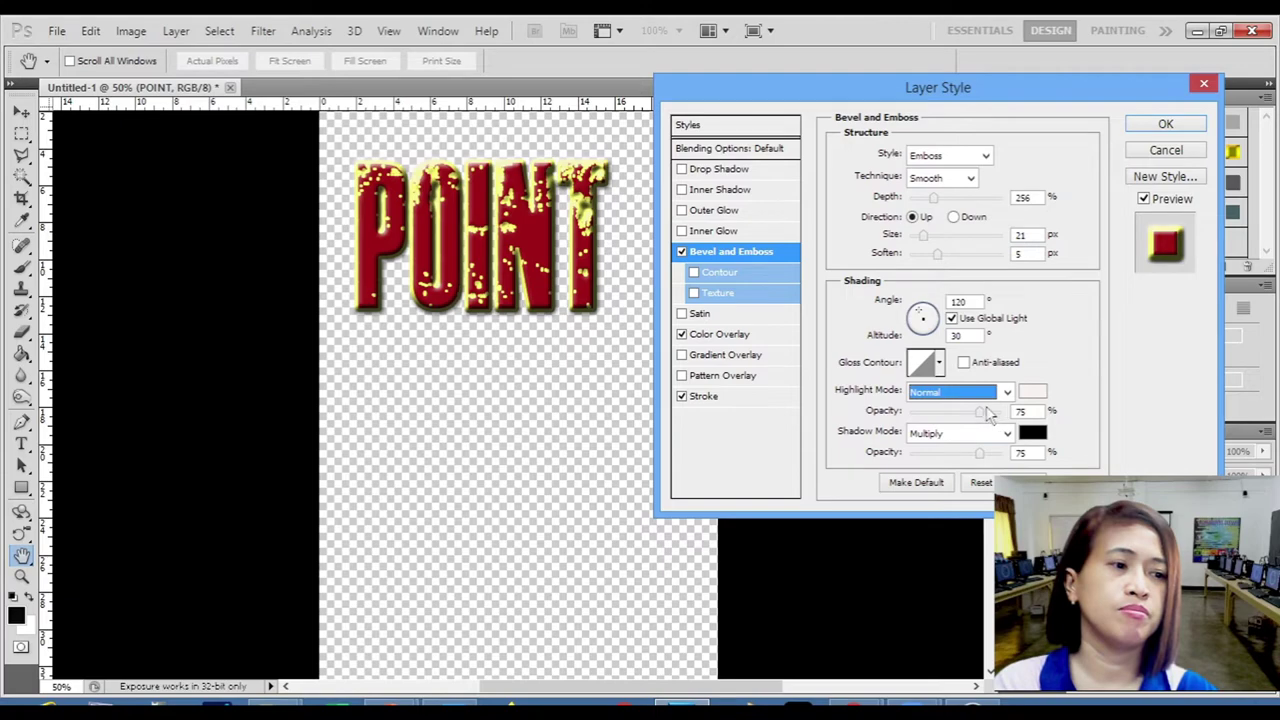
drag(980, 416, 1022, 420)
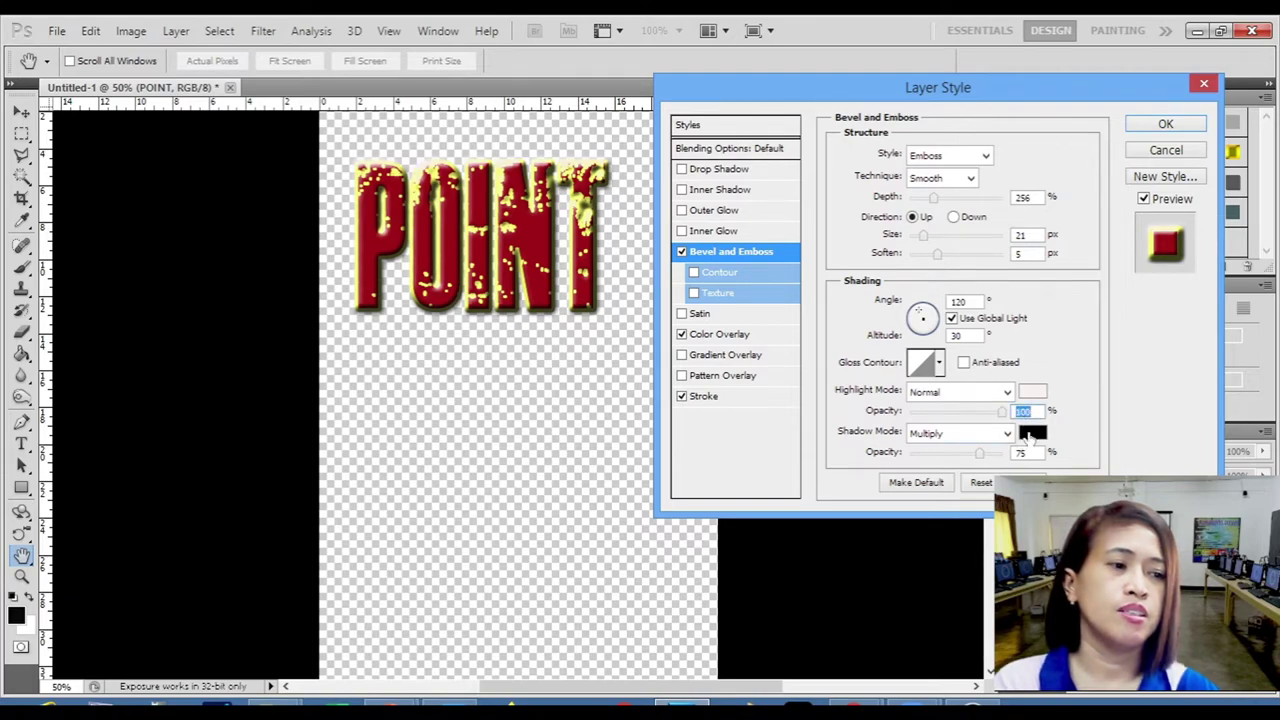
click(1033, 433)
click(989, 392)
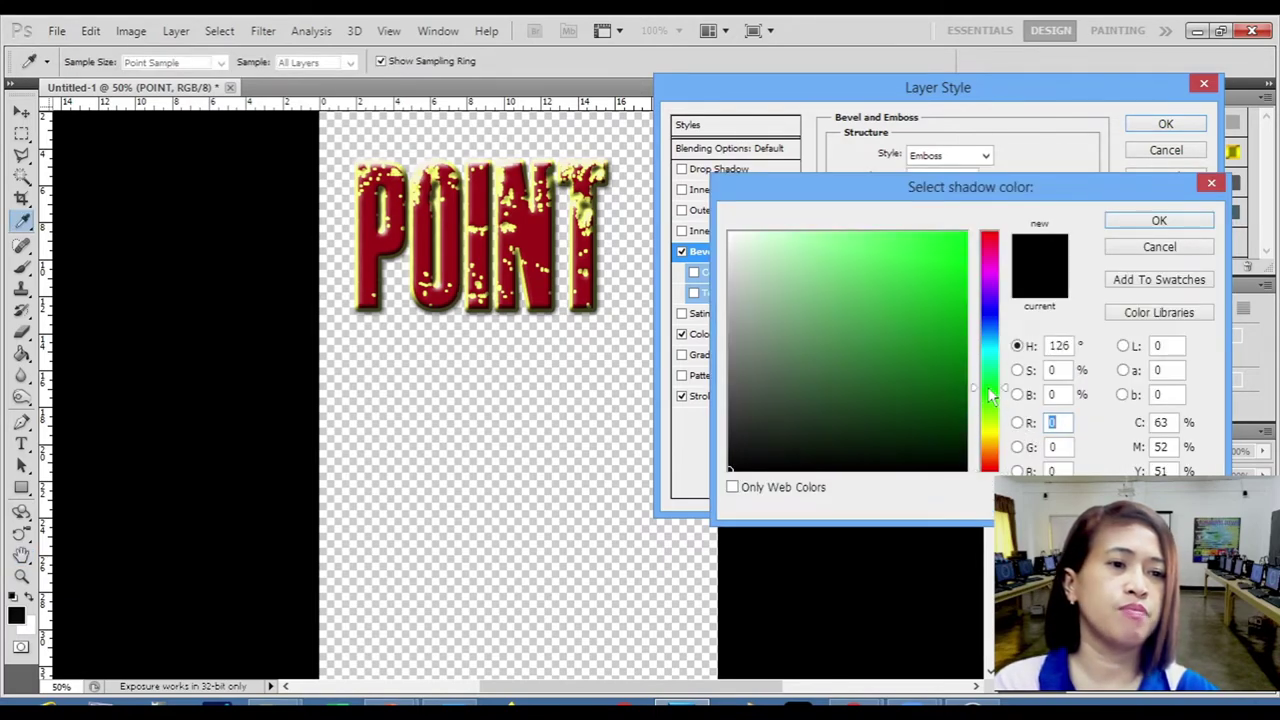
drag(954, 374, 929, 256)
click(852, 236)
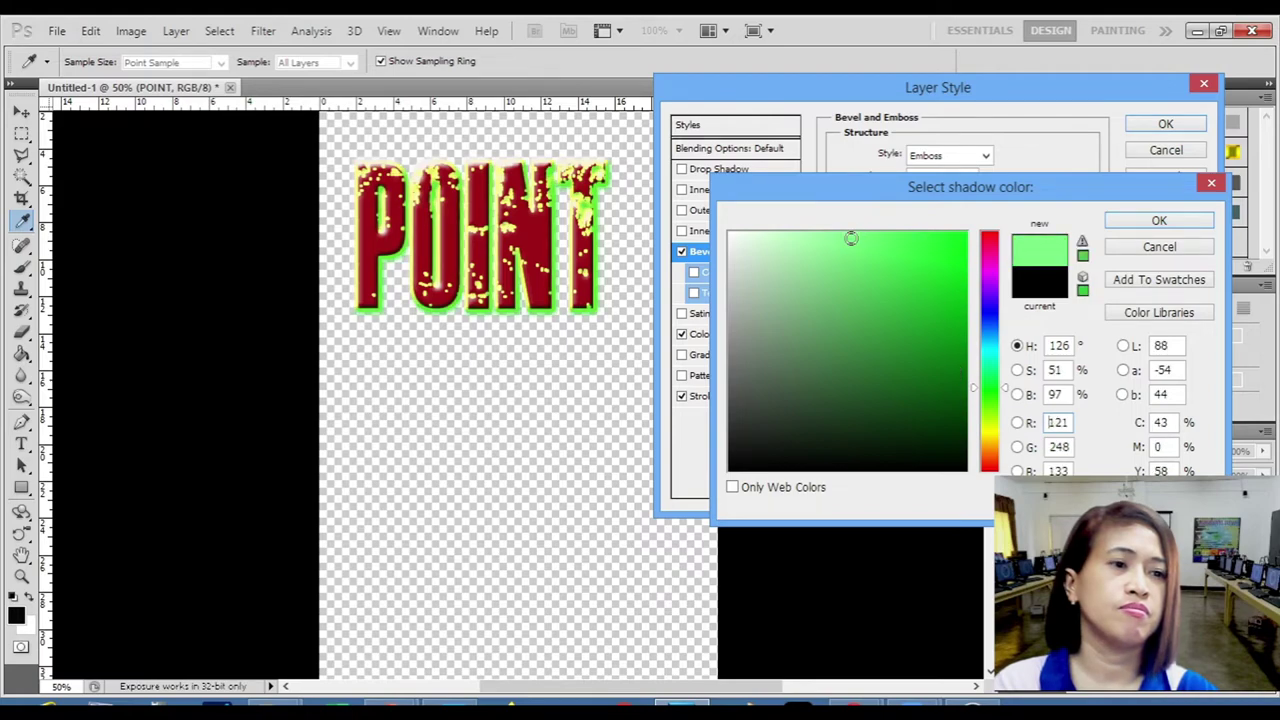
click(1158, 220)
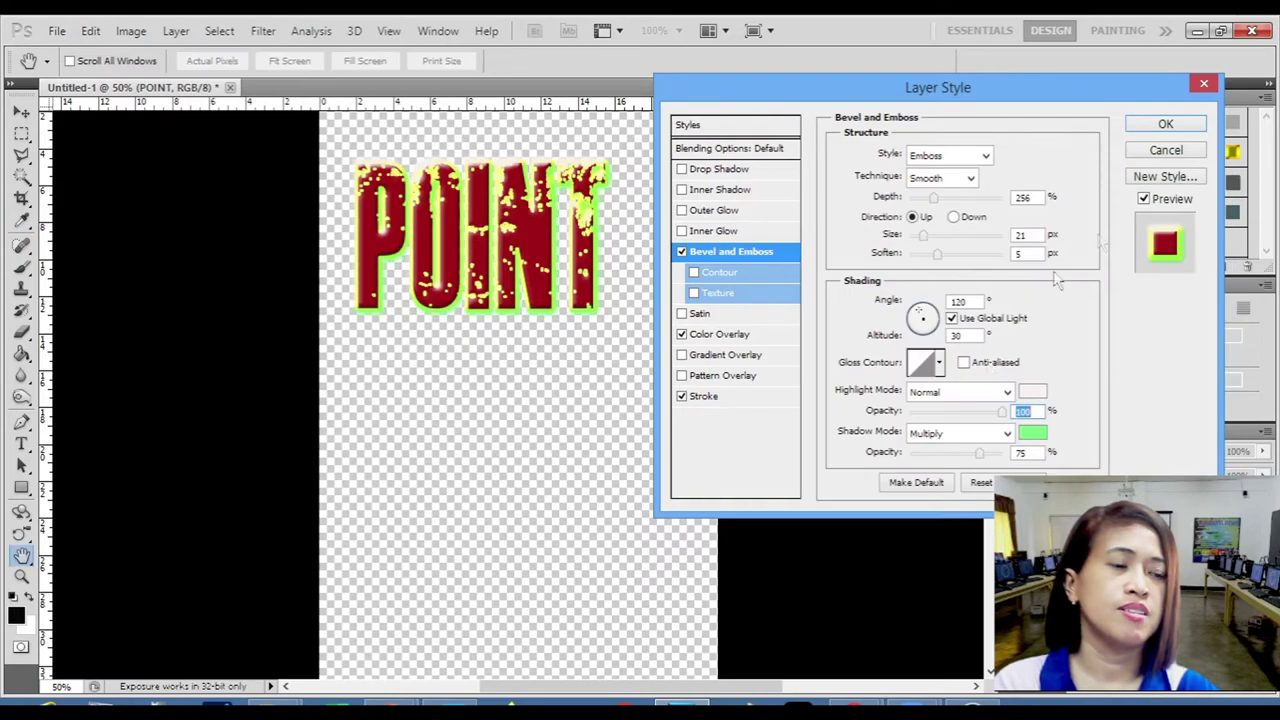
click(1005, 433)
click(966, 24)
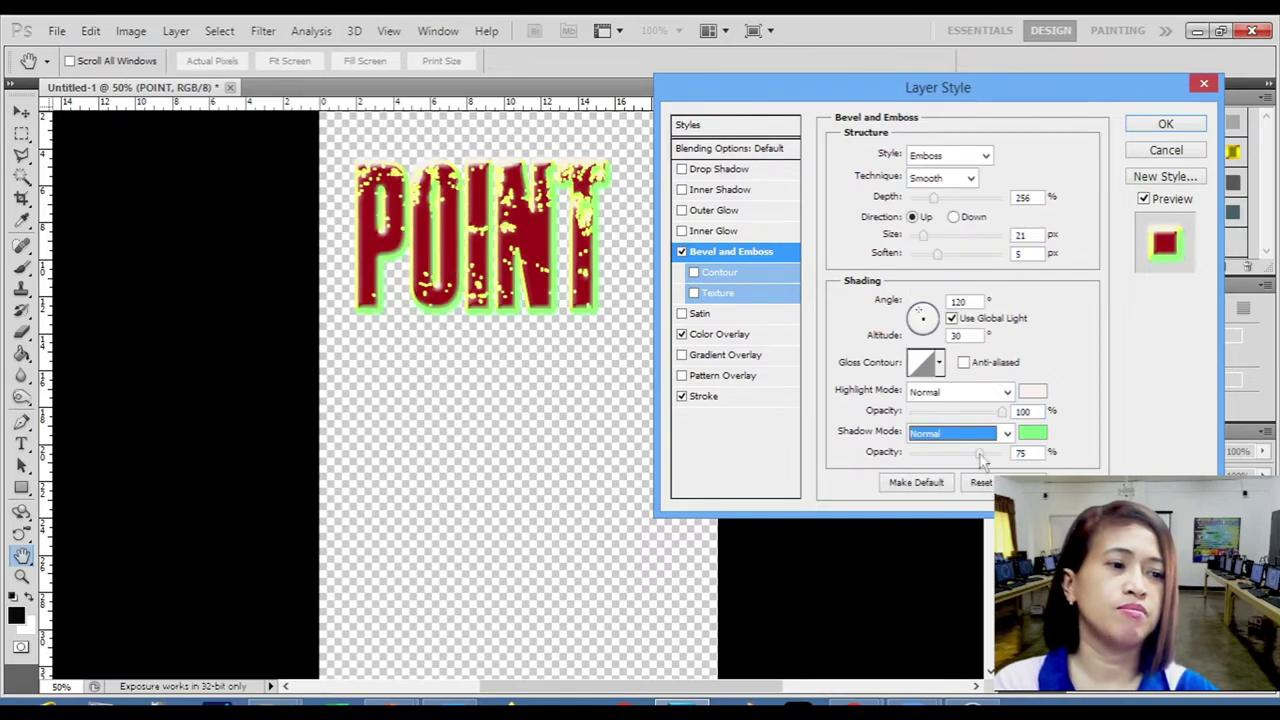
click(986, 456)
mouse_move(990, 458)
mouse_down()
mouse_move(940, 452)
mouse_move(966, 455)
mouse_up()
click(1026, 432)
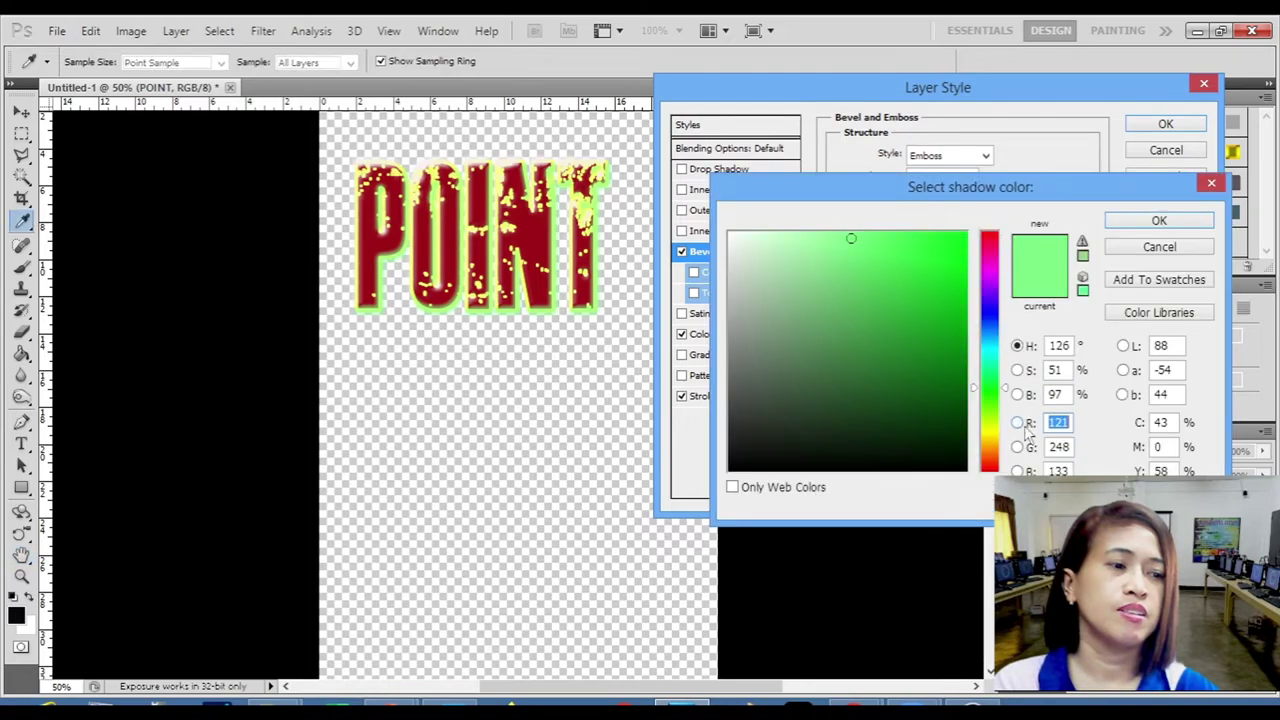
click(1154, 221)
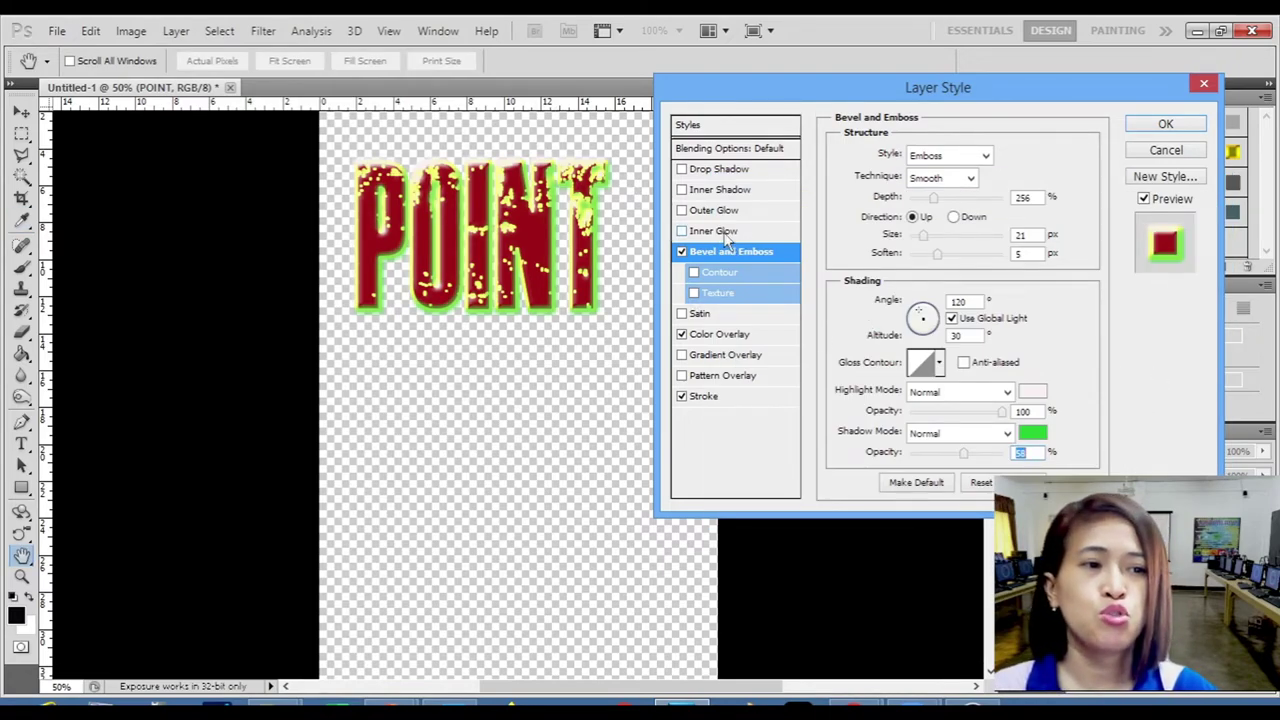
click(682, 252)
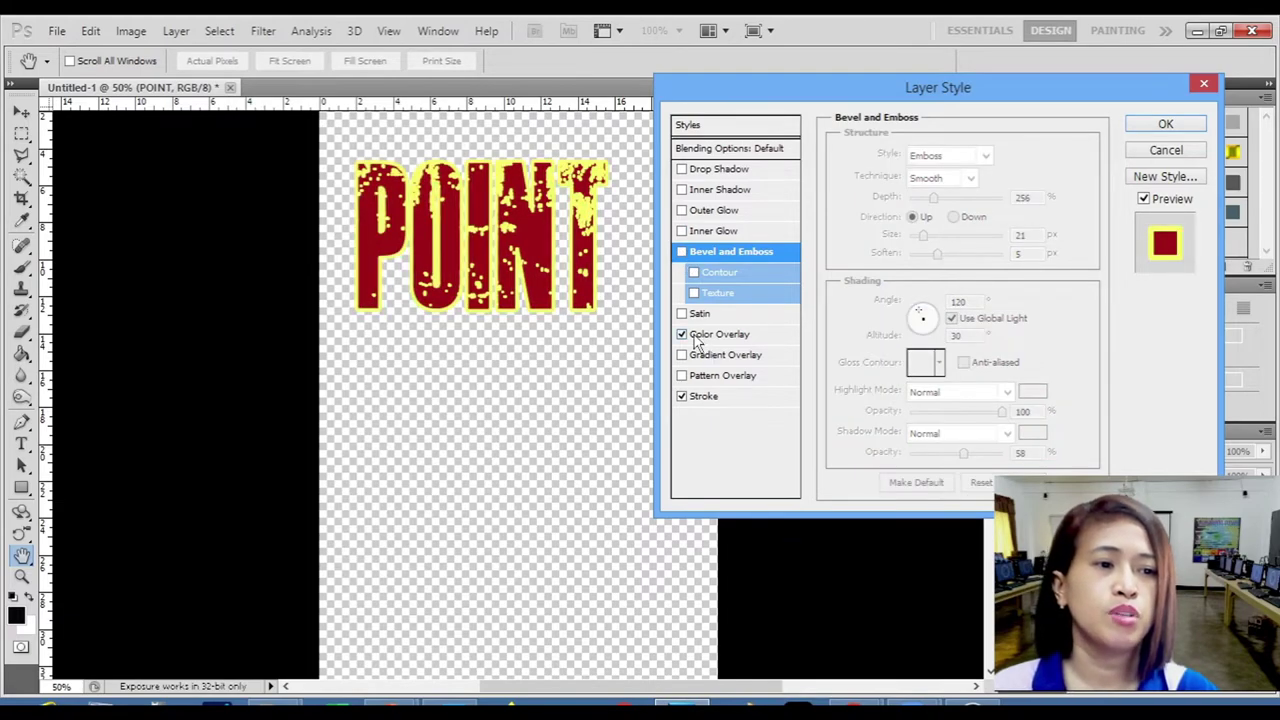
Add an Inner Glow in Normal blend mode with a pink colour.
click(700, 336)
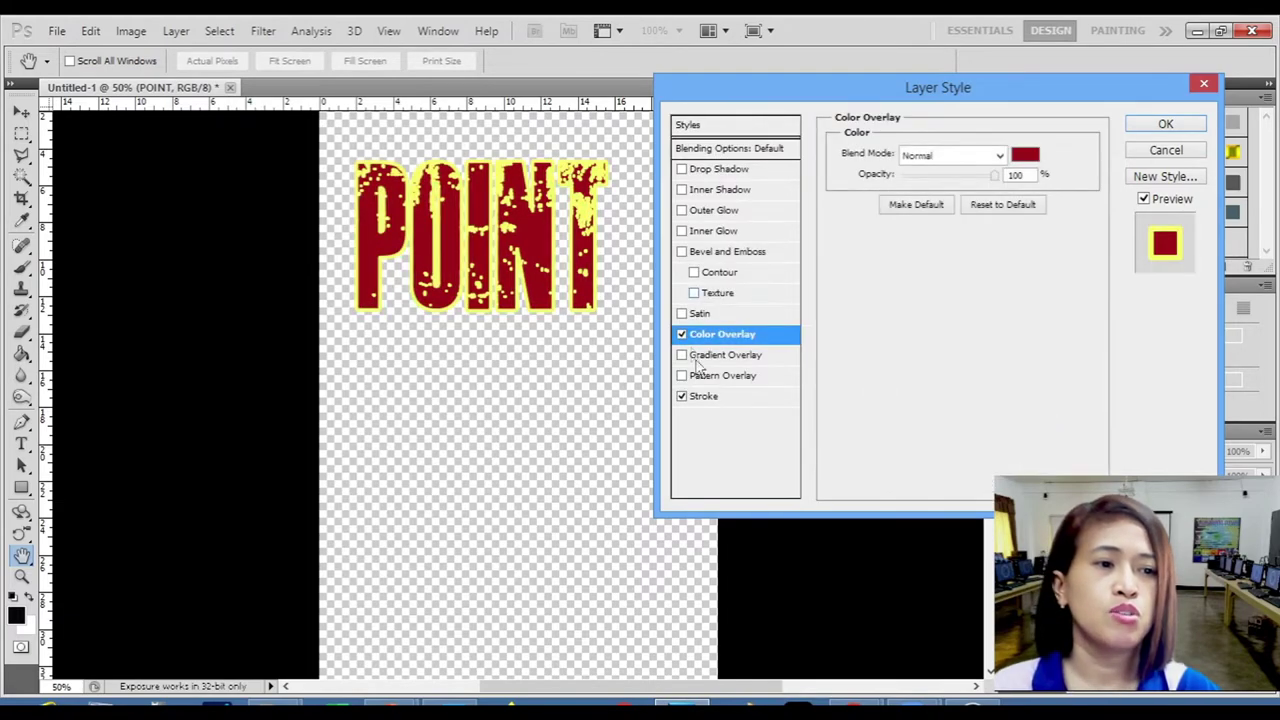
click(718, 232)
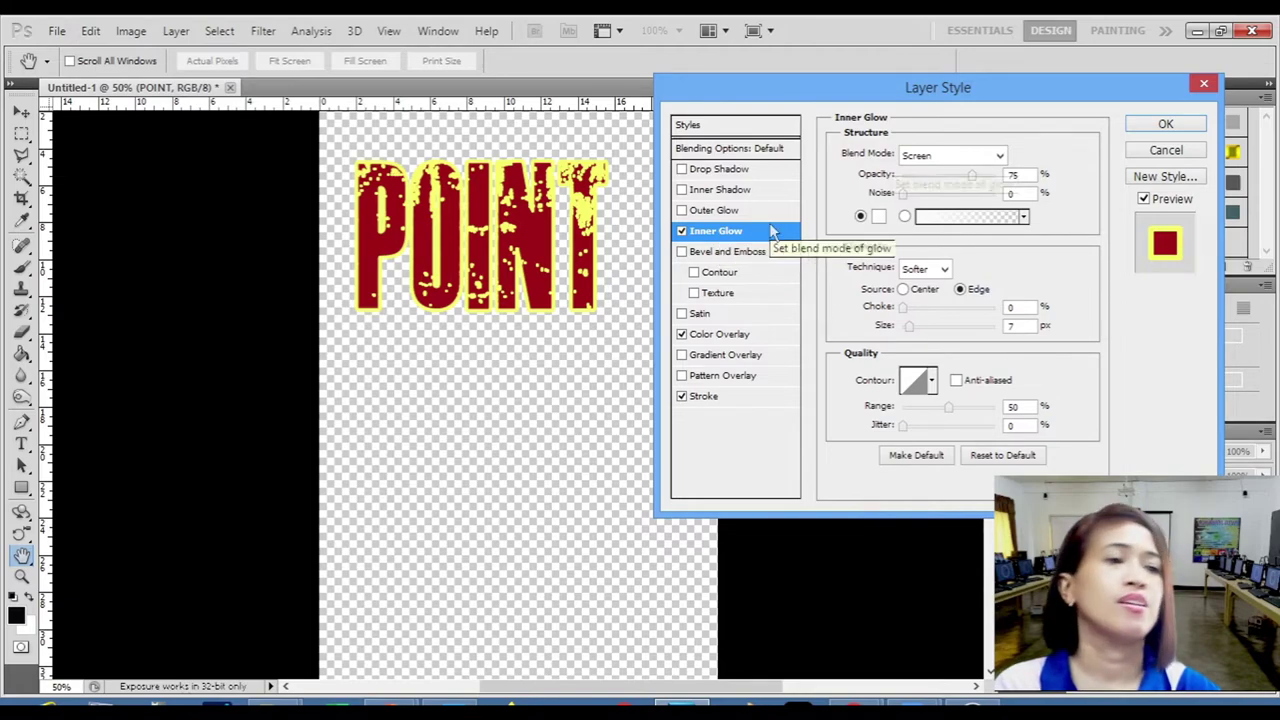
click(999, 157)
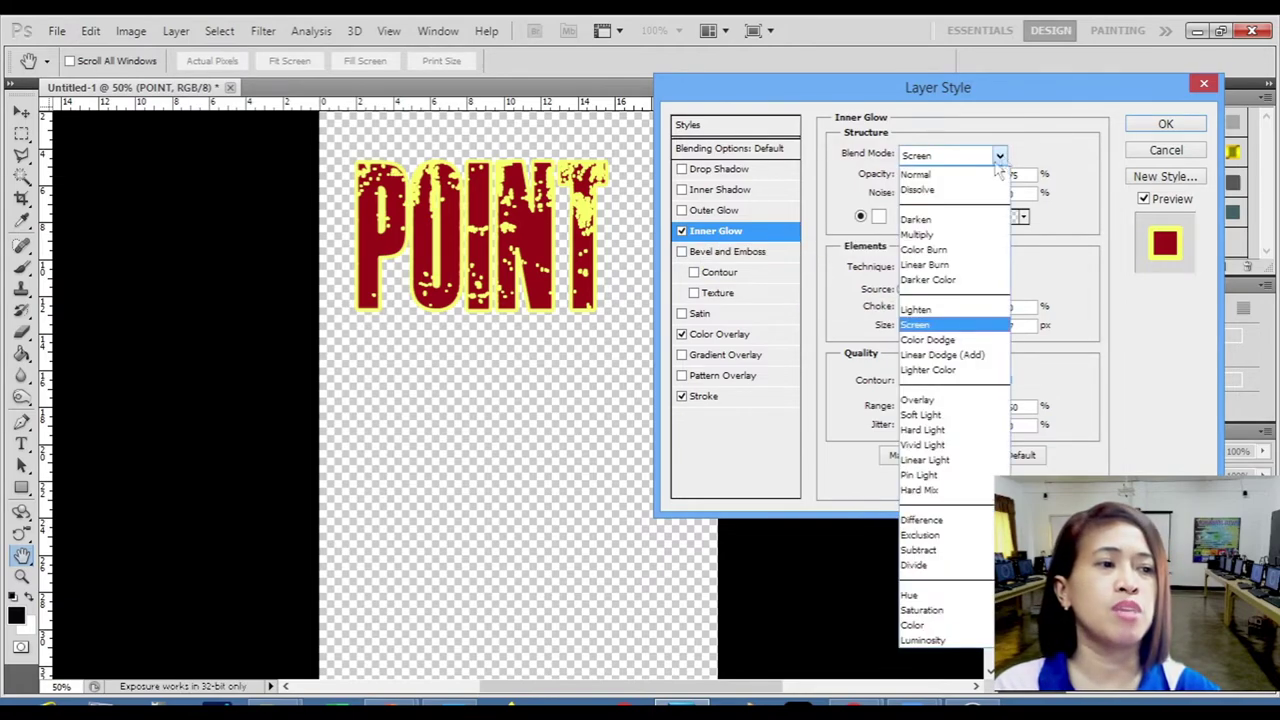
click(990, 175)
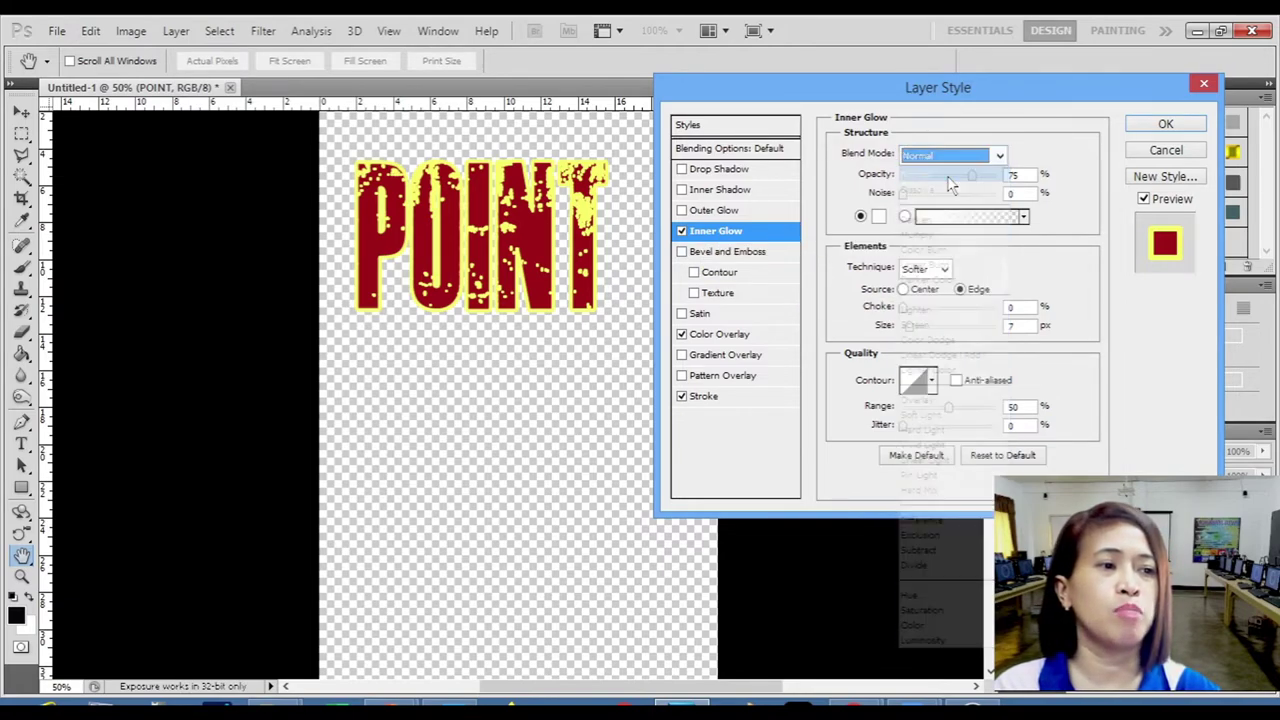
click(878, 218)
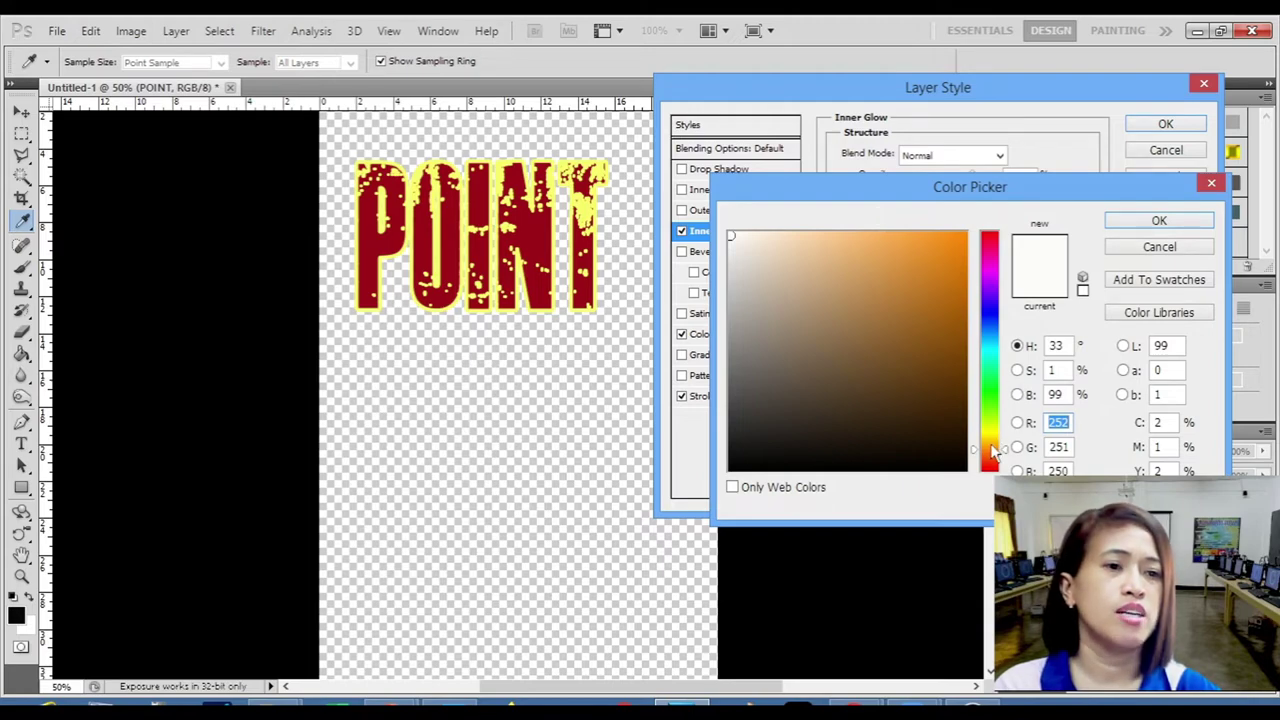
click(993, 245)
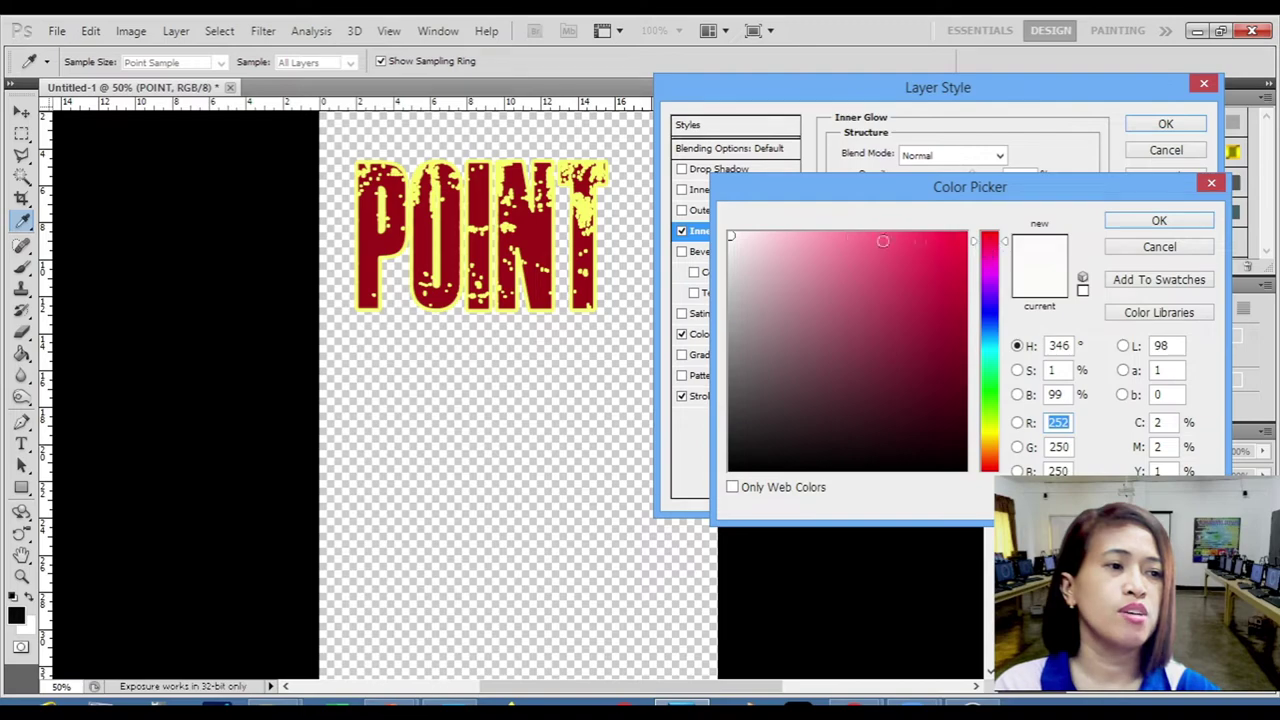
click(855, 236)
click(826, 238)
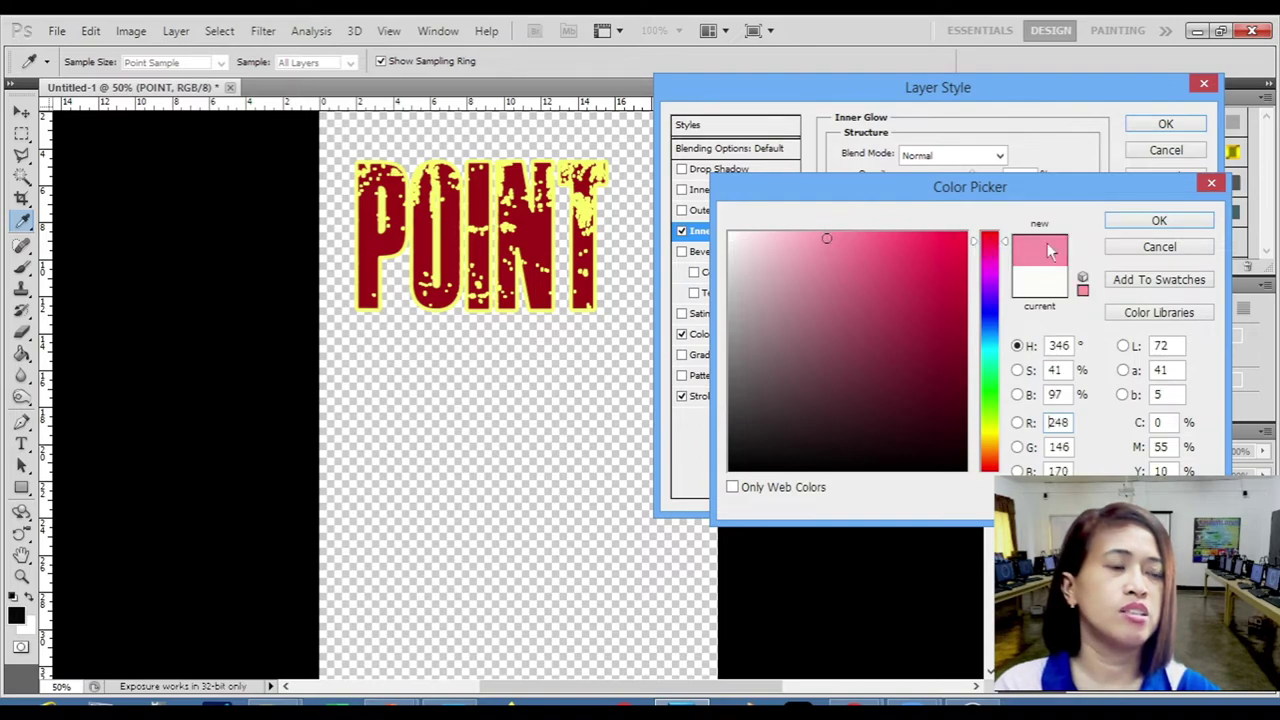
click(843, 258)
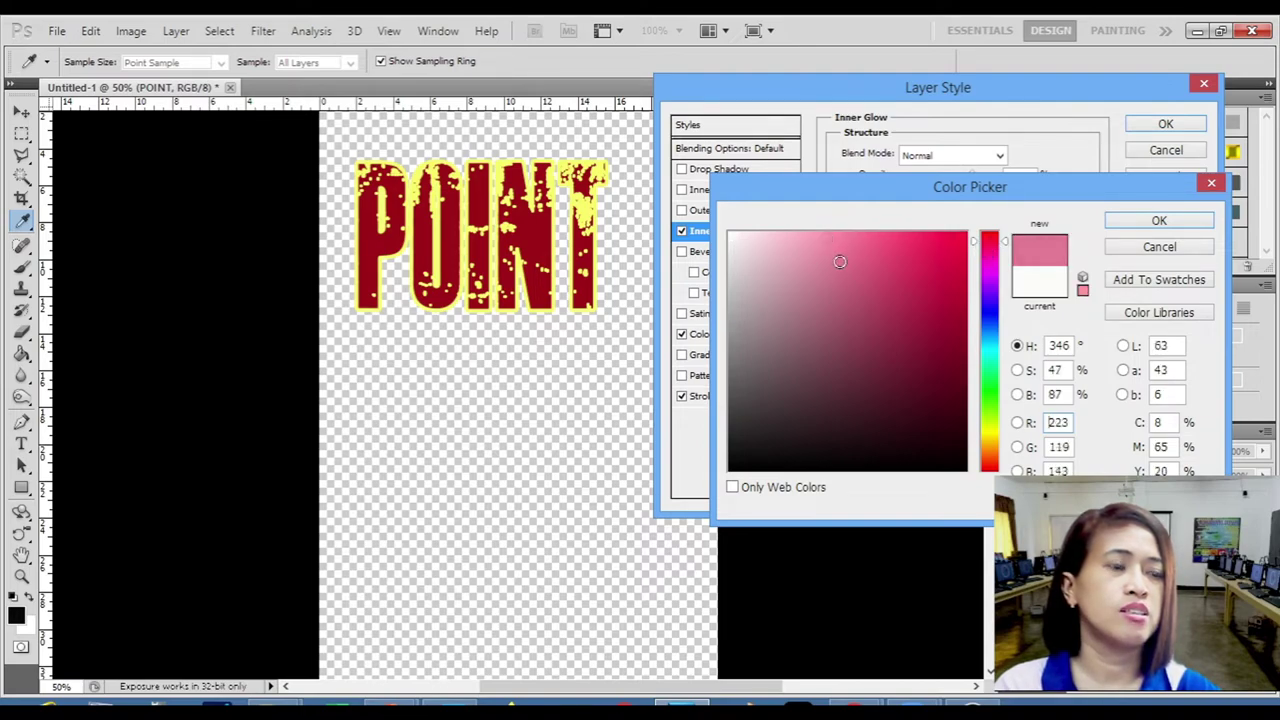
click(1158, 220)
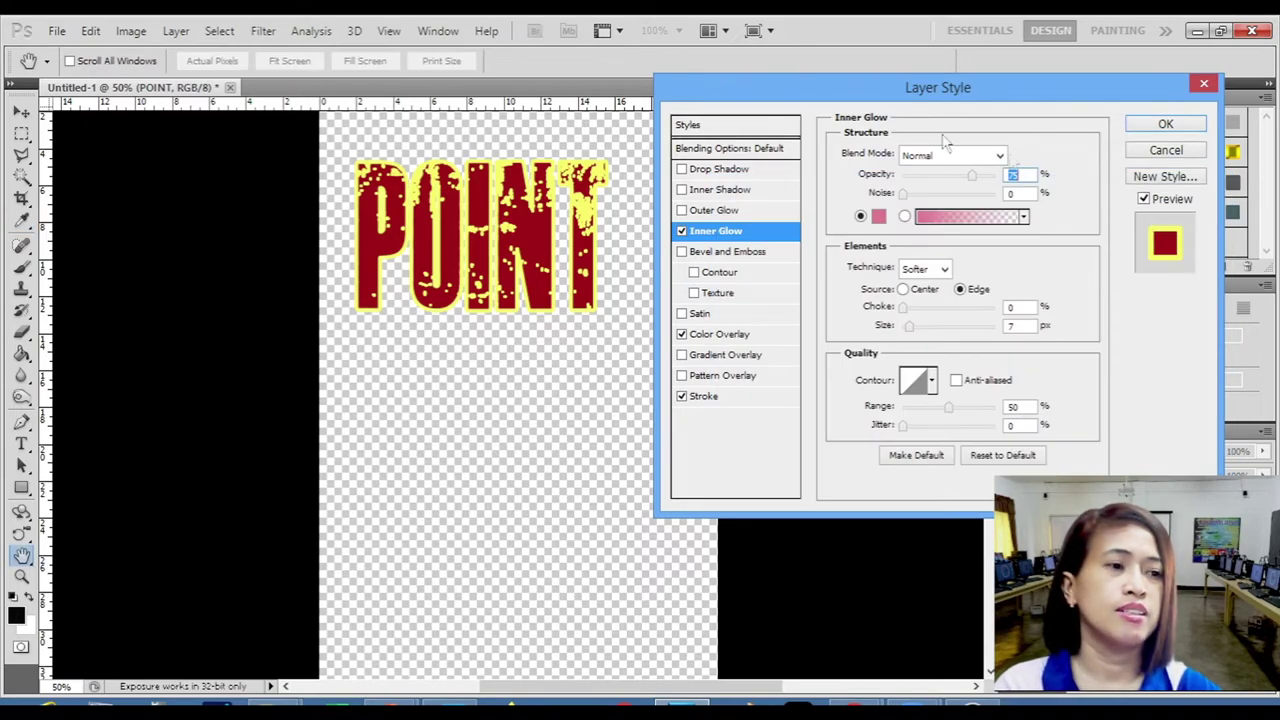
Set the inner glow to Opacity 100, Noise 19, Choke 64, Range 85, Size 21.
click(907, 194)
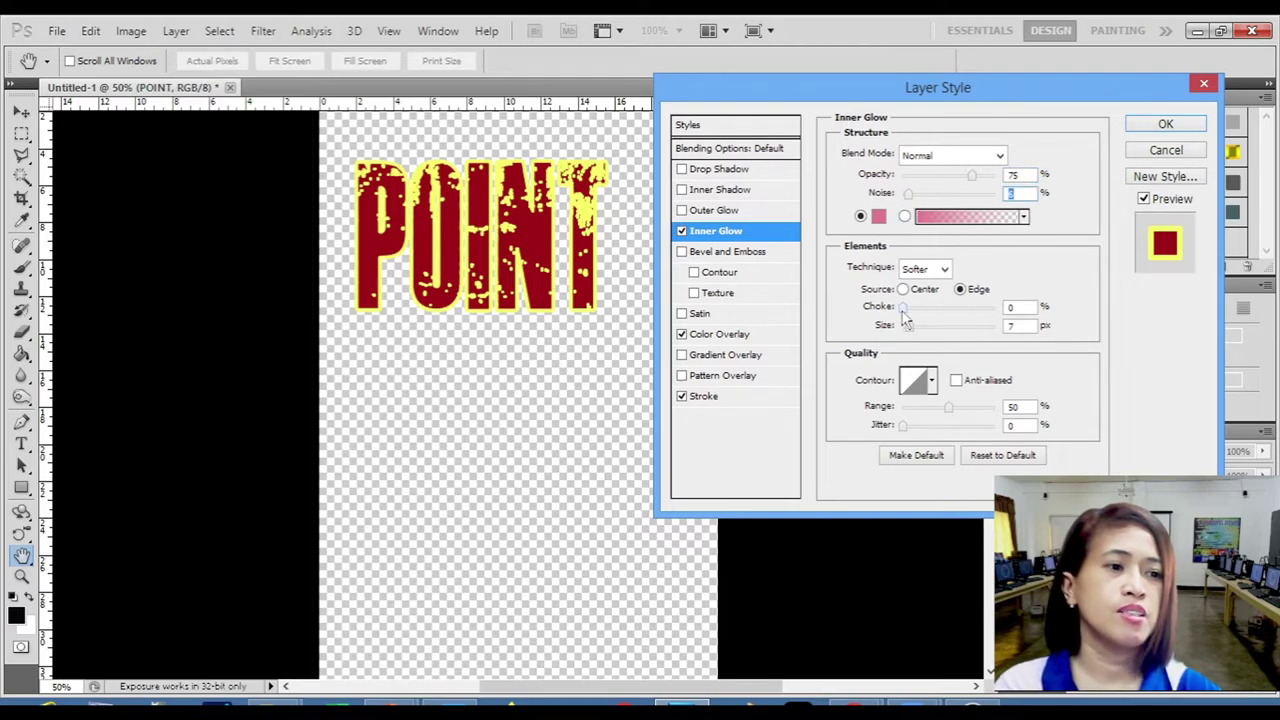
drag(903, 308, 916, 332)
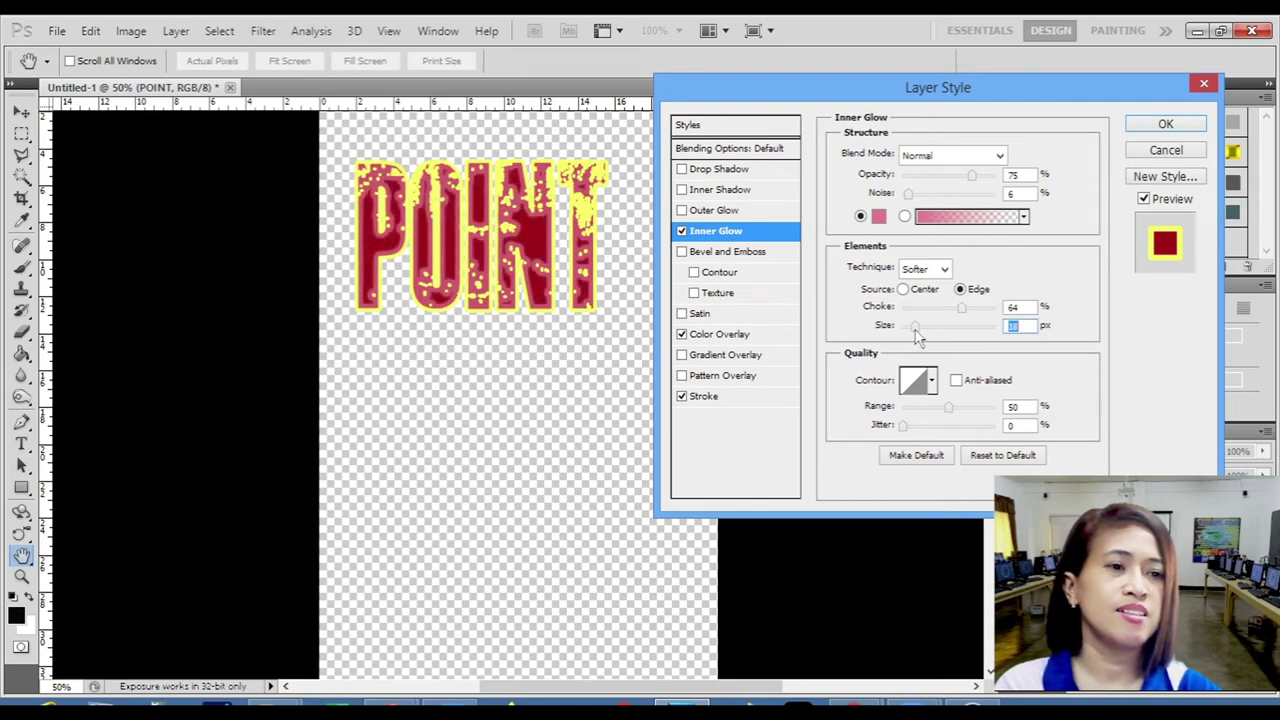
drag(972, 176, 1010, 180)
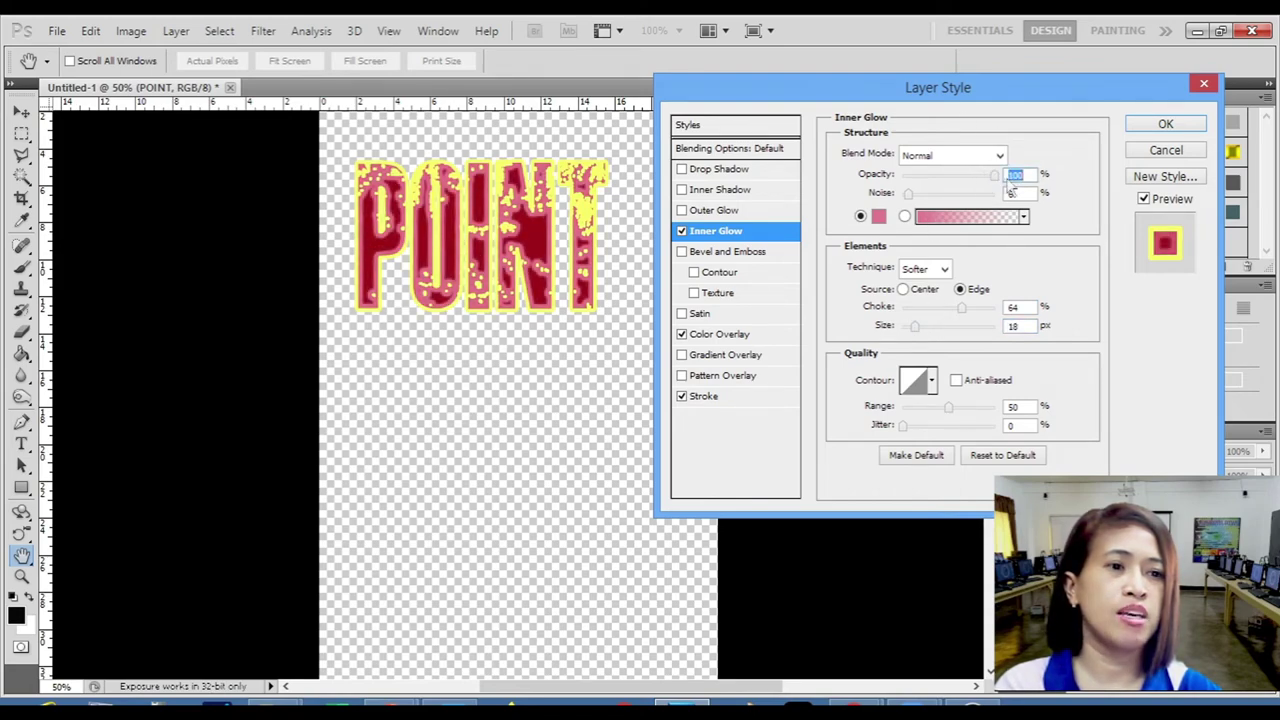
drag(913, 197, 960, 205)
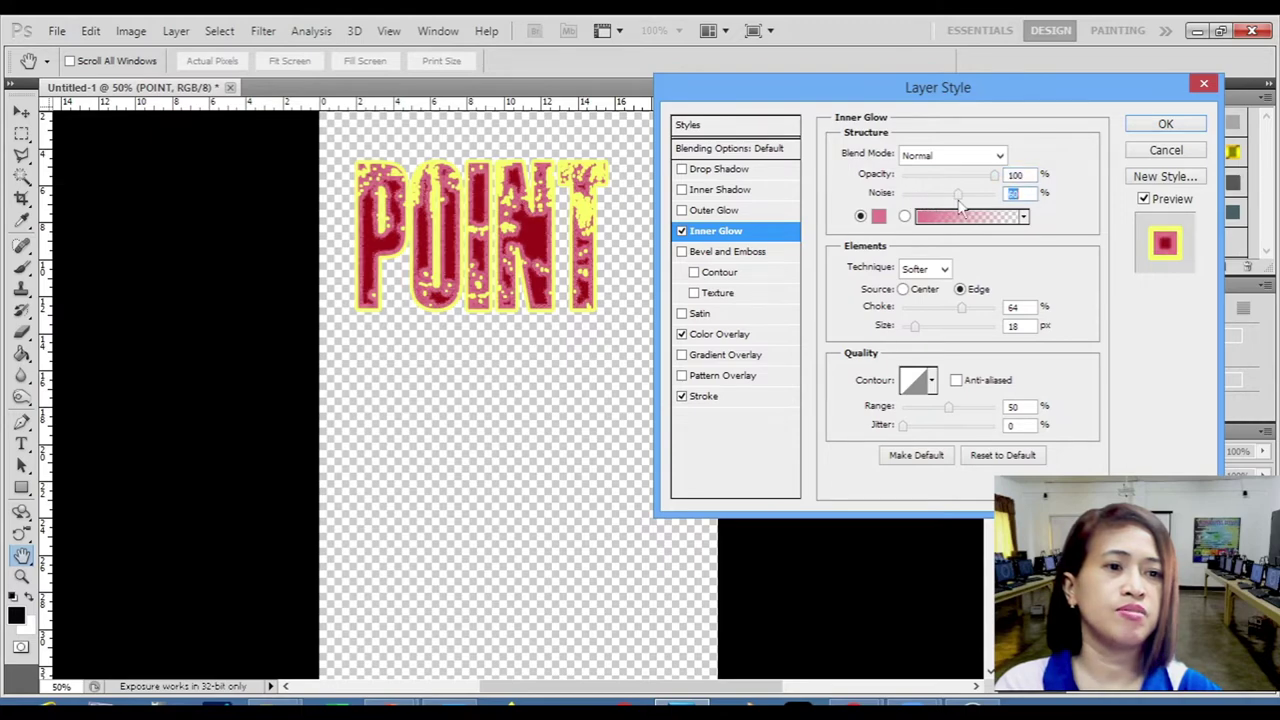
drag(903, 427, 881, 442)
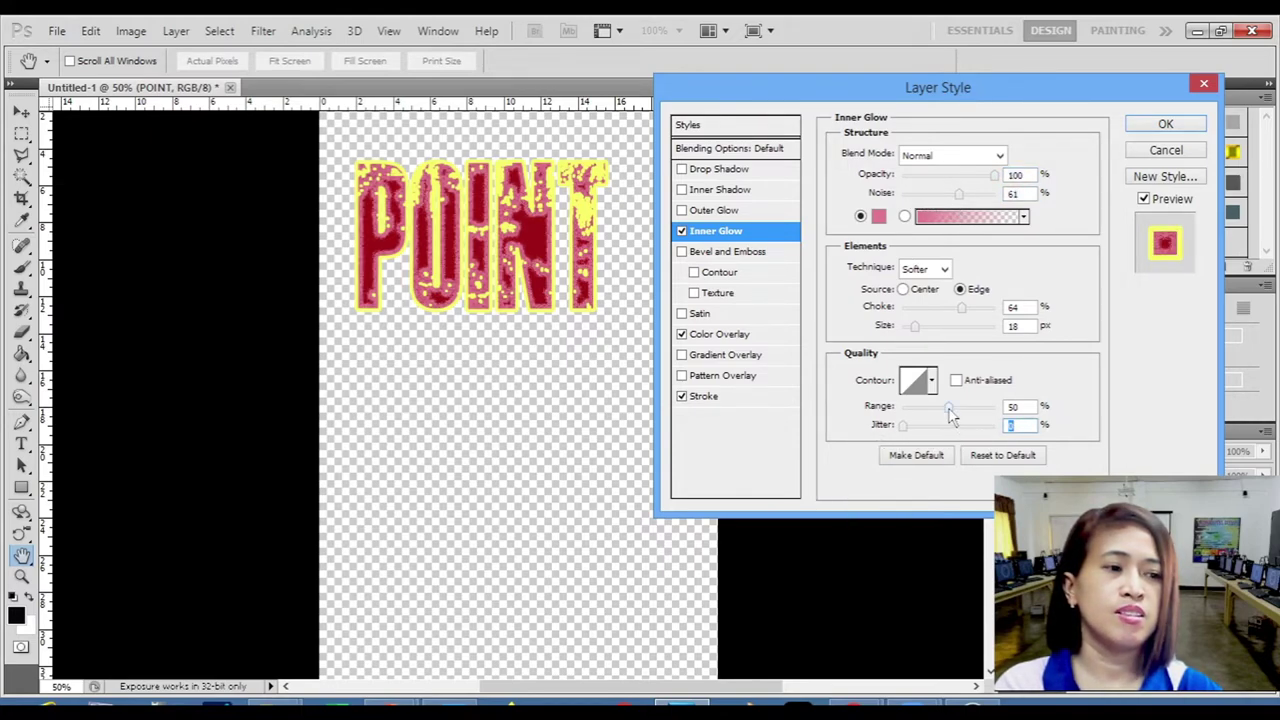
drag(949, 409, 980, 410)
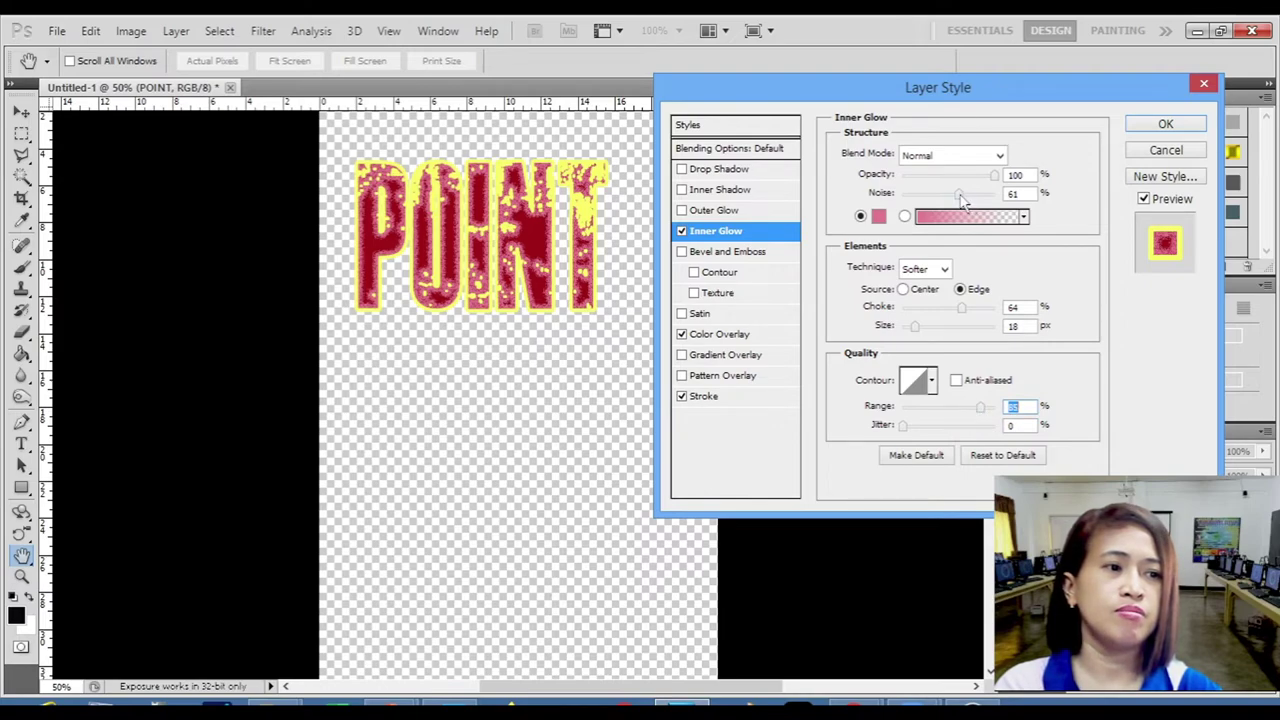
drag(962, 200, 925, 200)
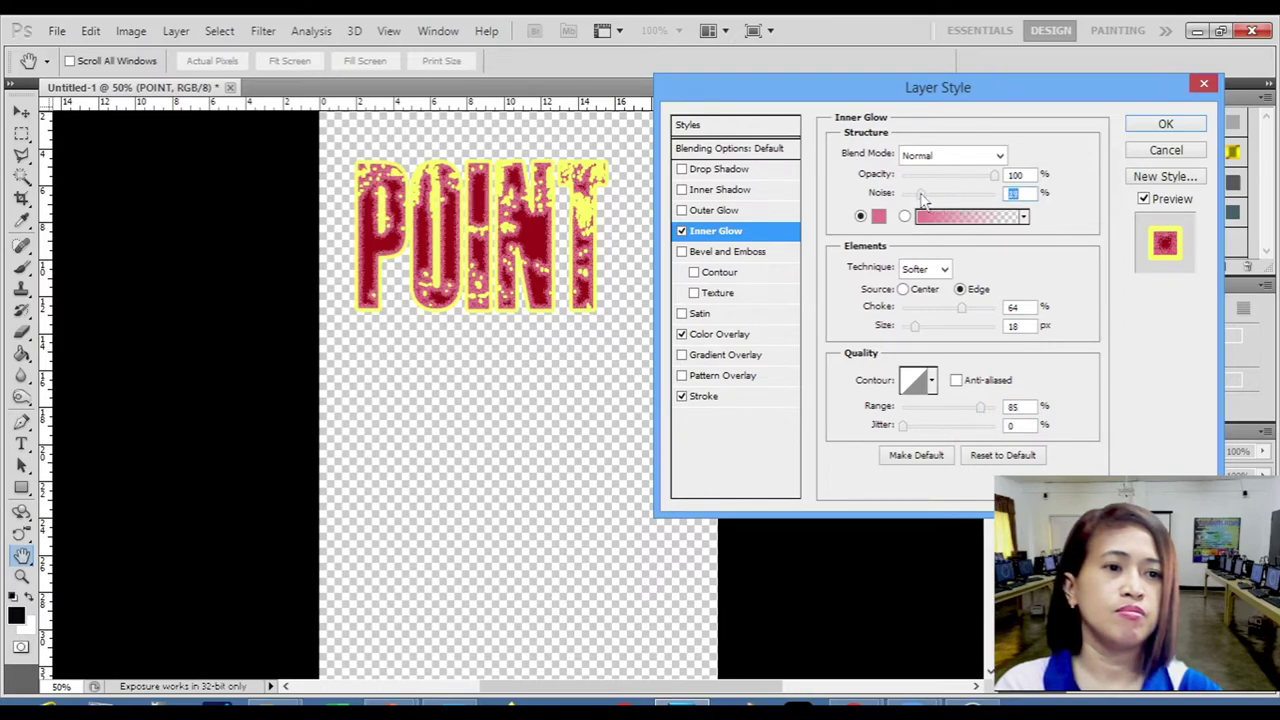
click(913, 327)
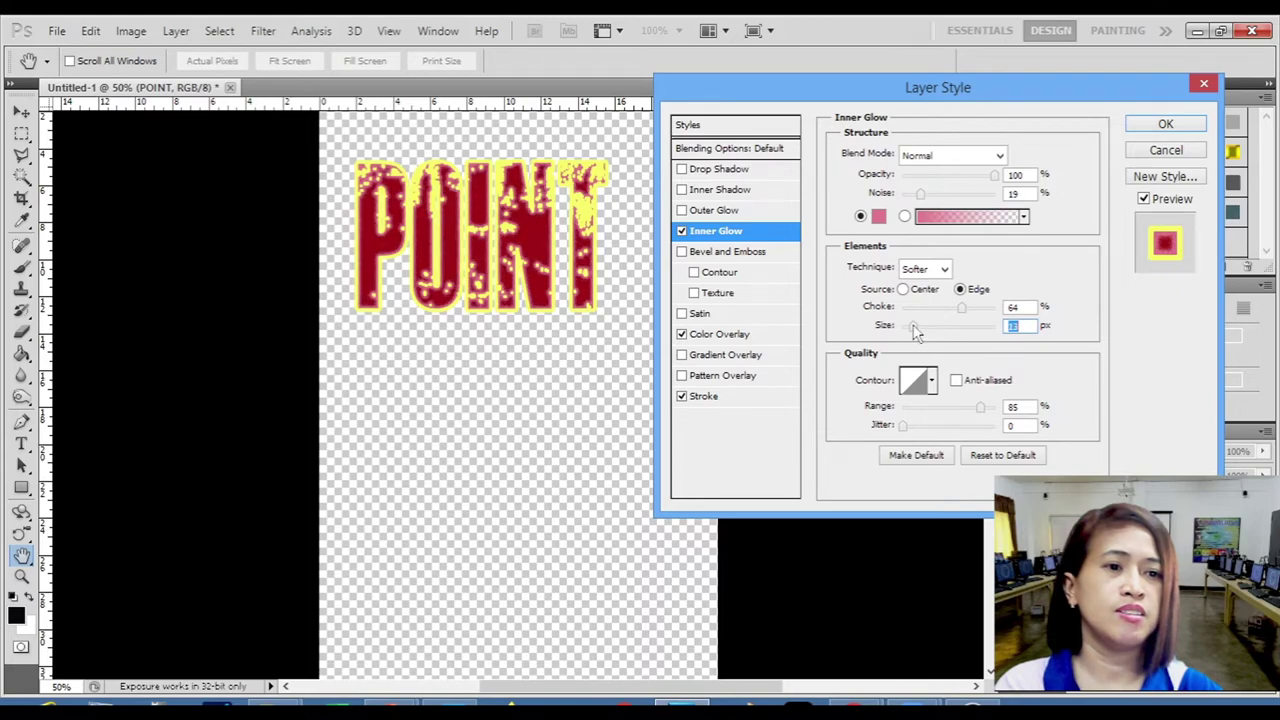
drag(913, 327, 916, 327)
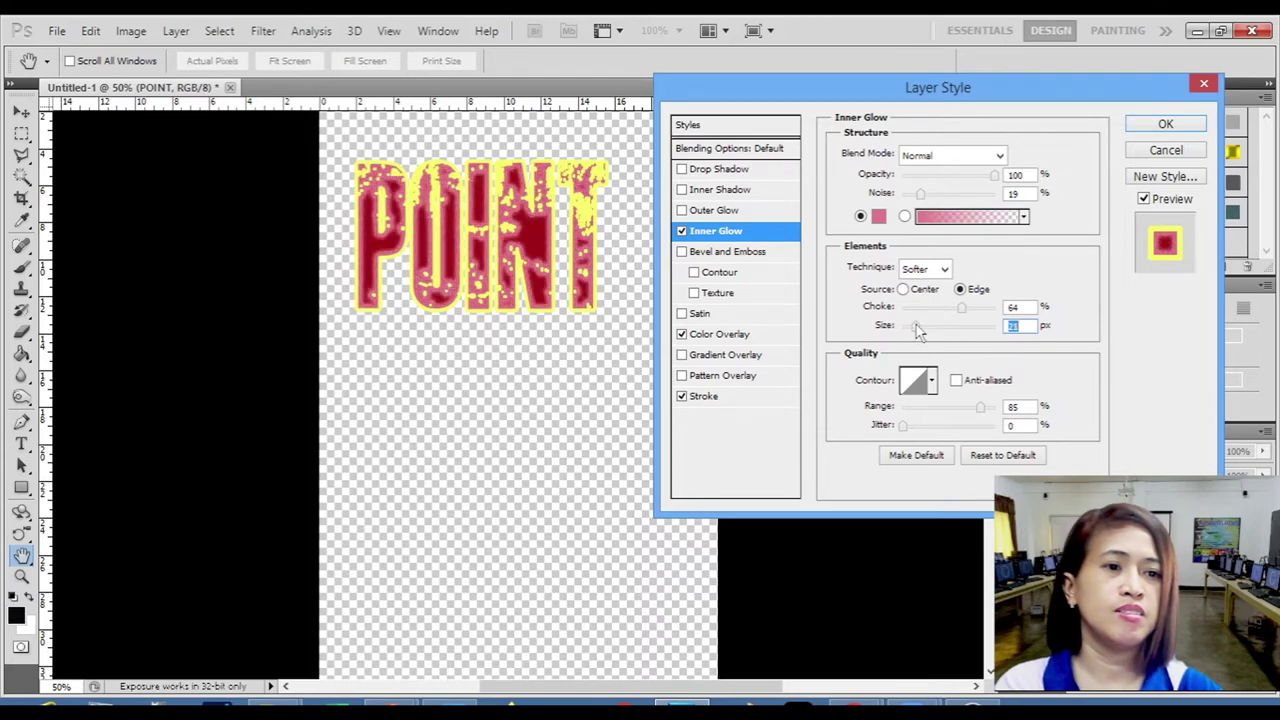
Apply a peaked contour preset to the glow, then switch the Inner Glow off.
click(922, 388)
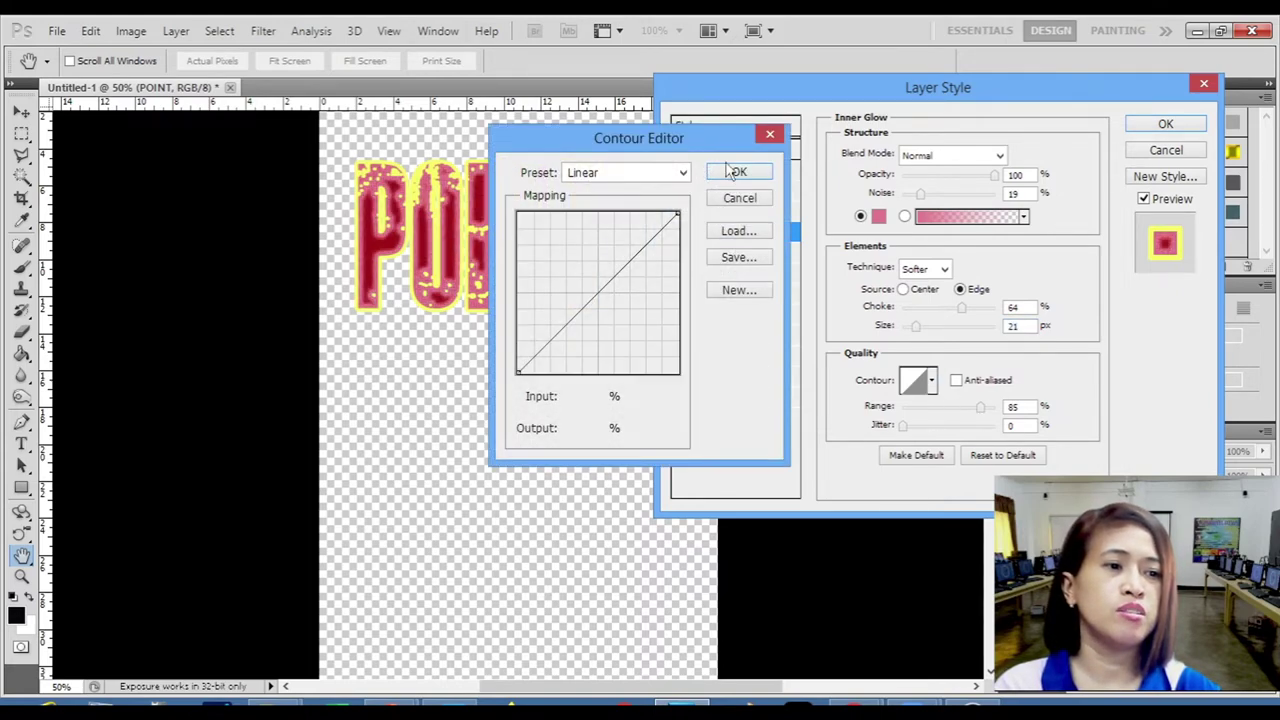
click(729, 199)
click(932, 382)
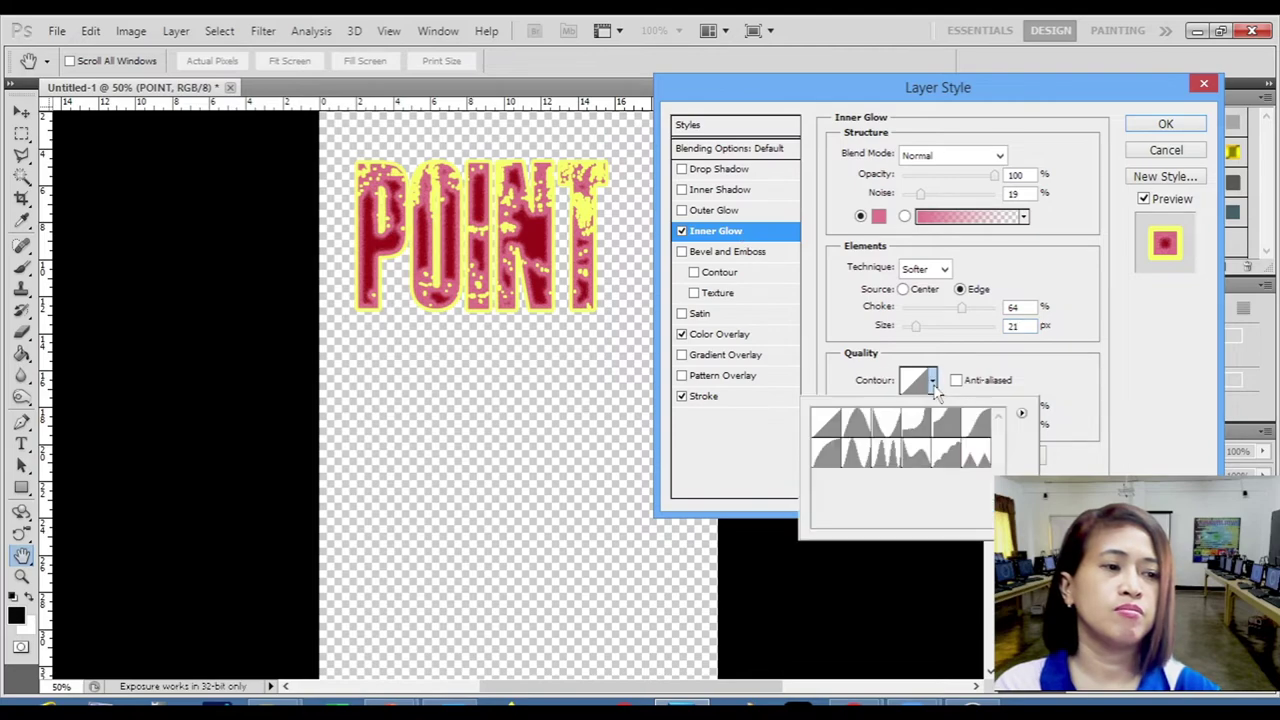
click(918, 455)
click(947, 455)
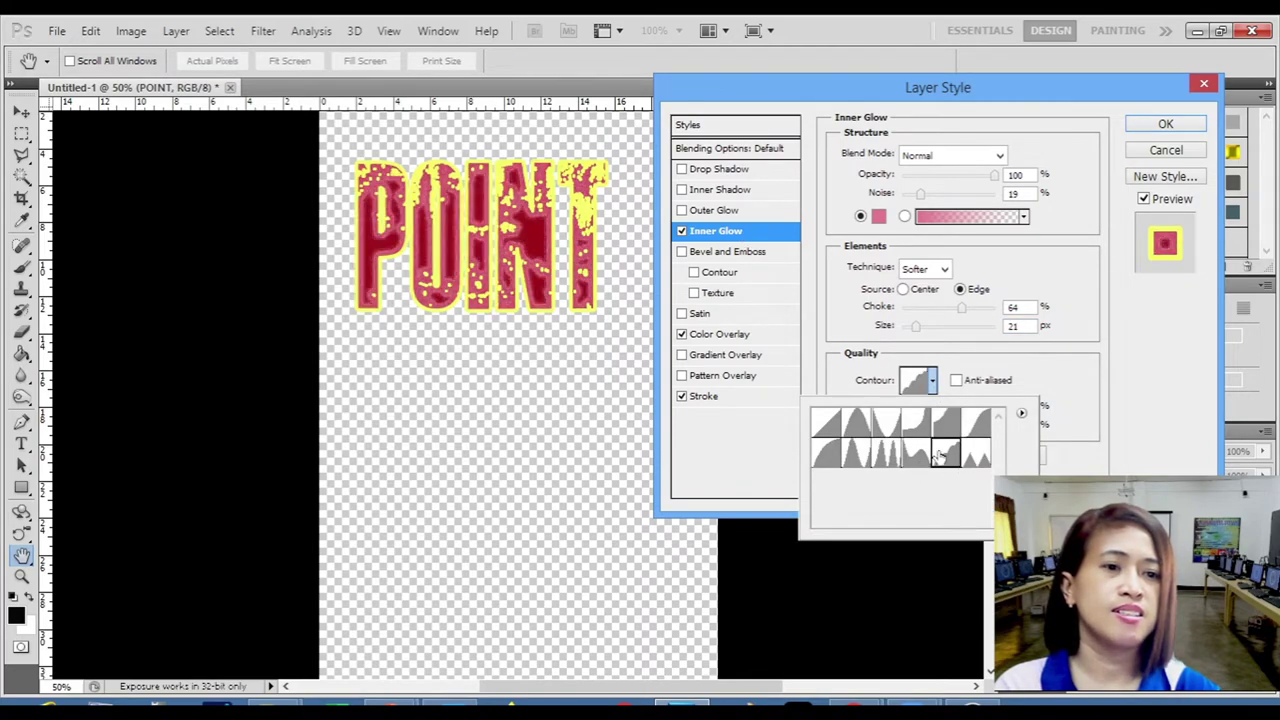
click(856, 423)
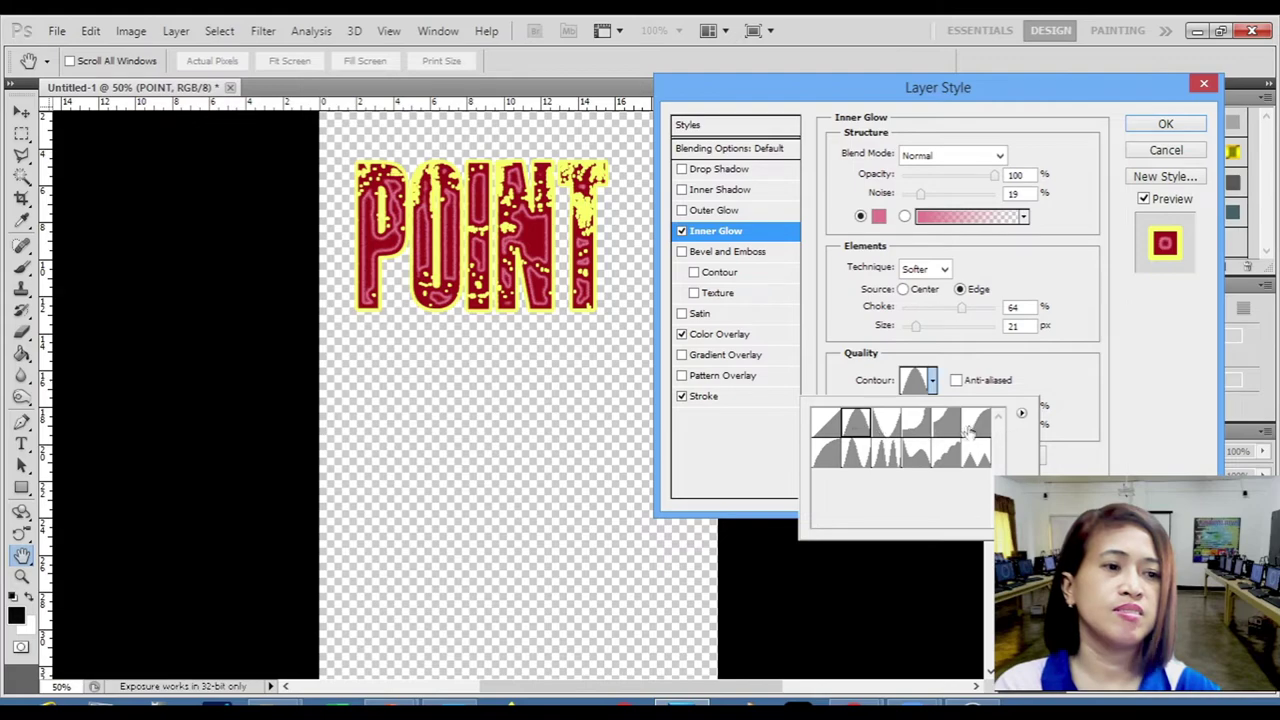
click(1160, 397)
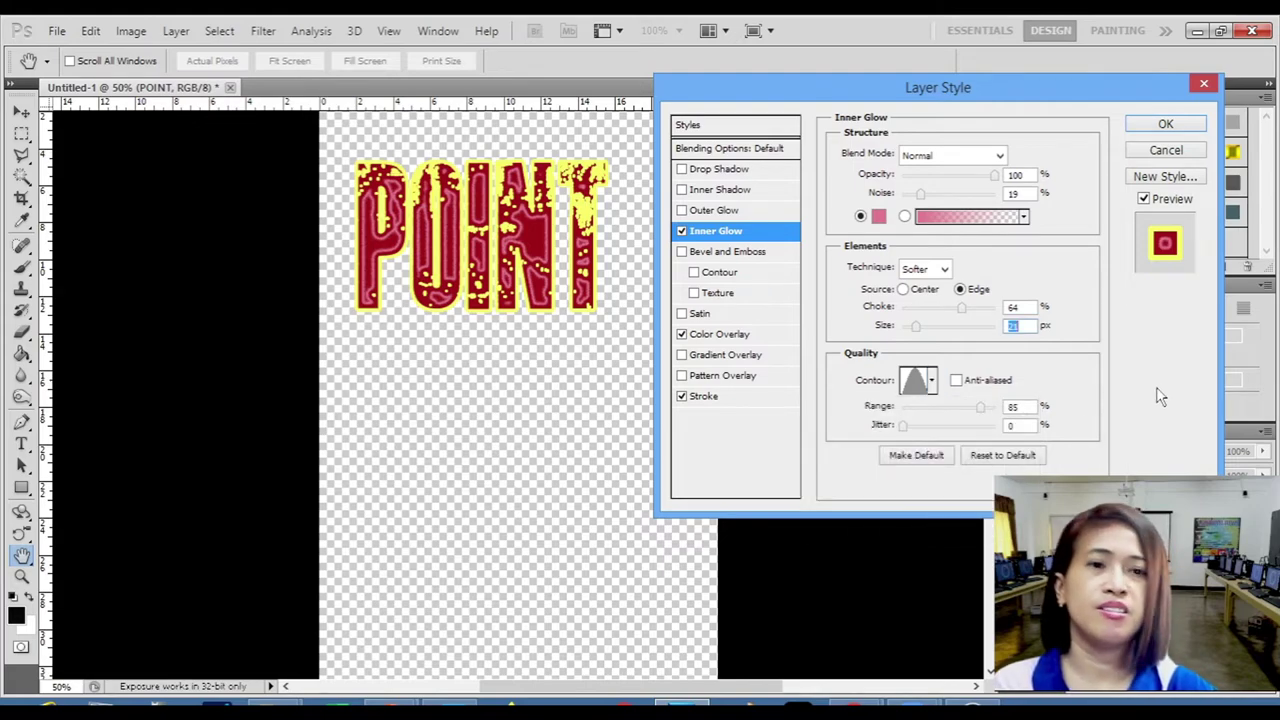
click(682, 232)
Turn on Outer Glow in Normal blend mode with a dark purple colour.
click(720, 212)
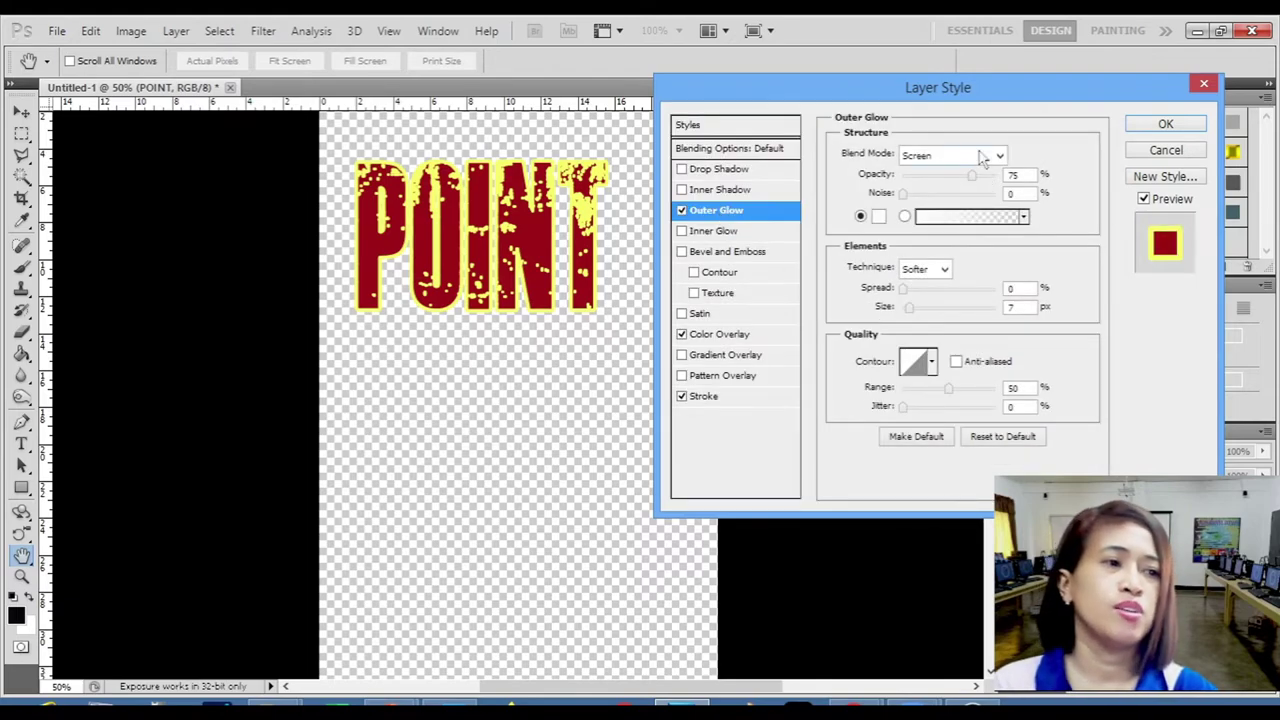
click(997, 156)
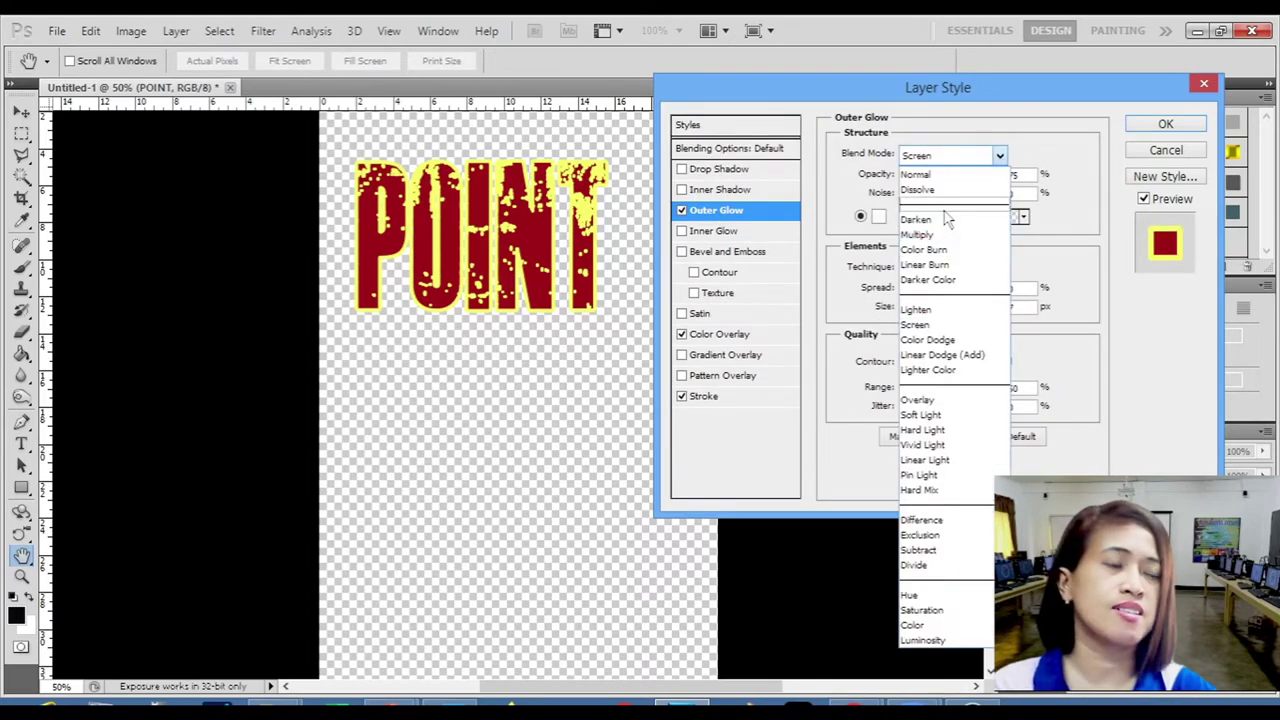
click(918, 175)
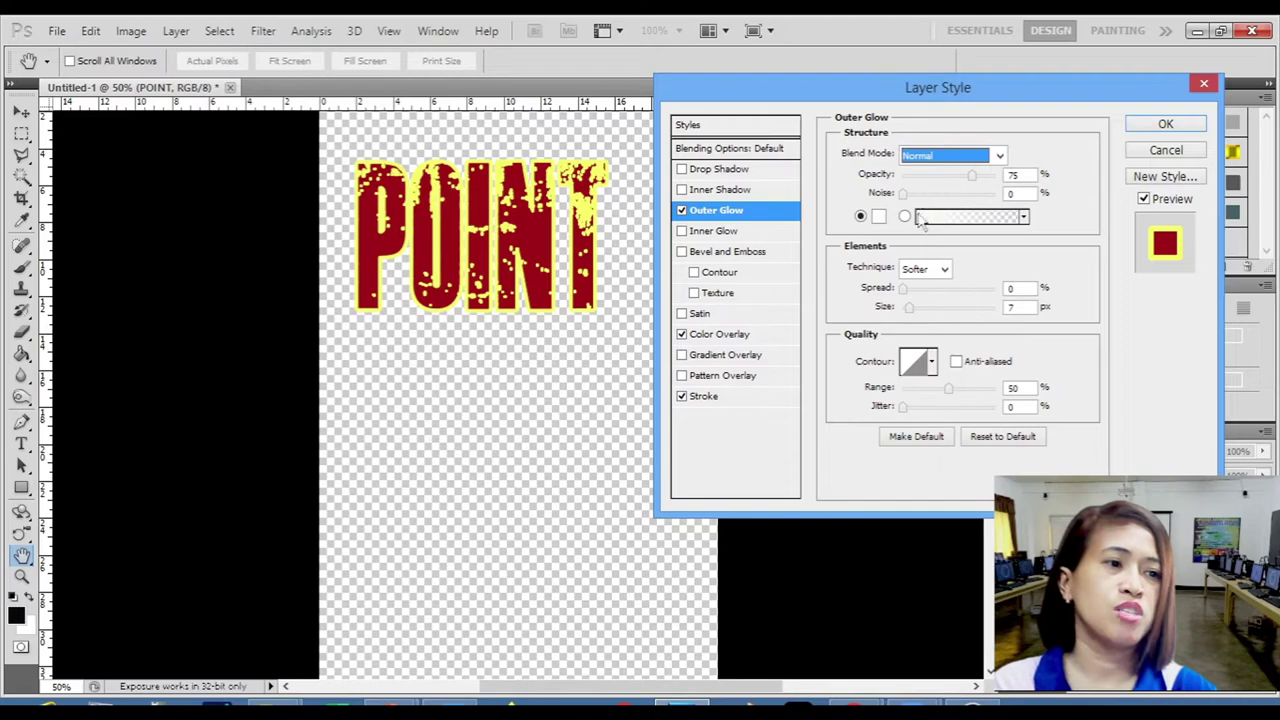
click(878, 216)
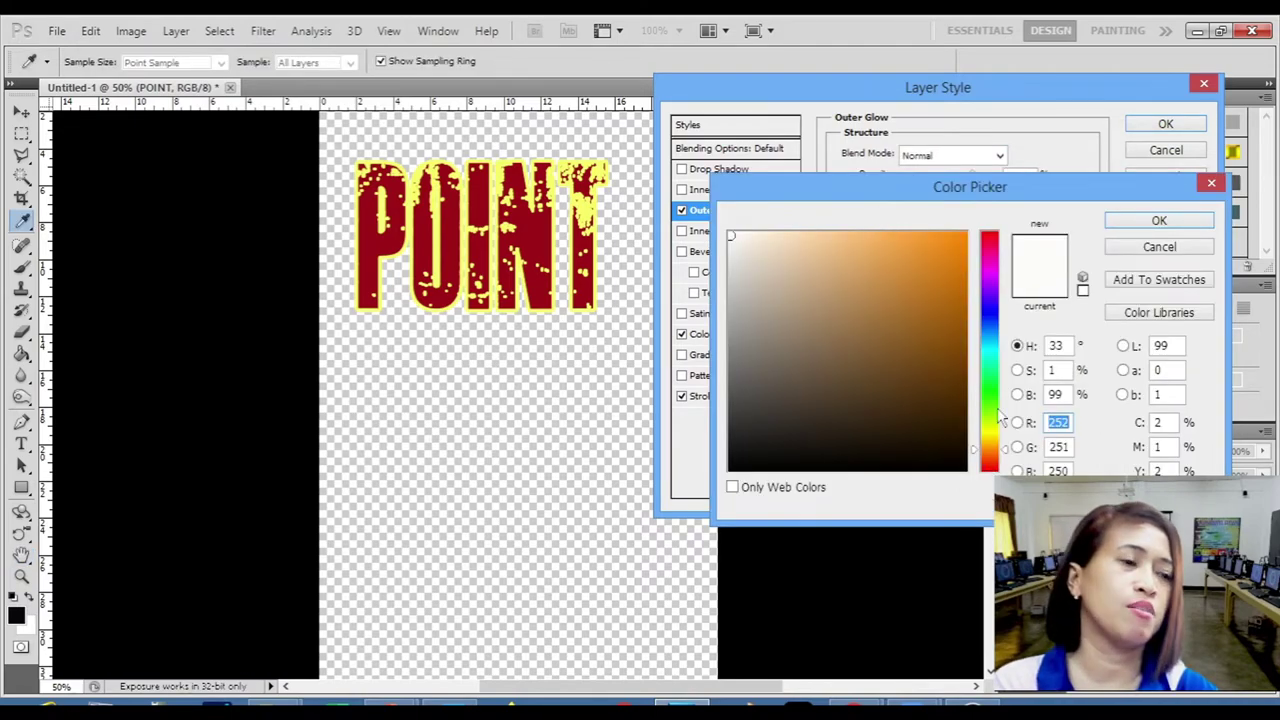
click(995, 258)
click(953, 369)
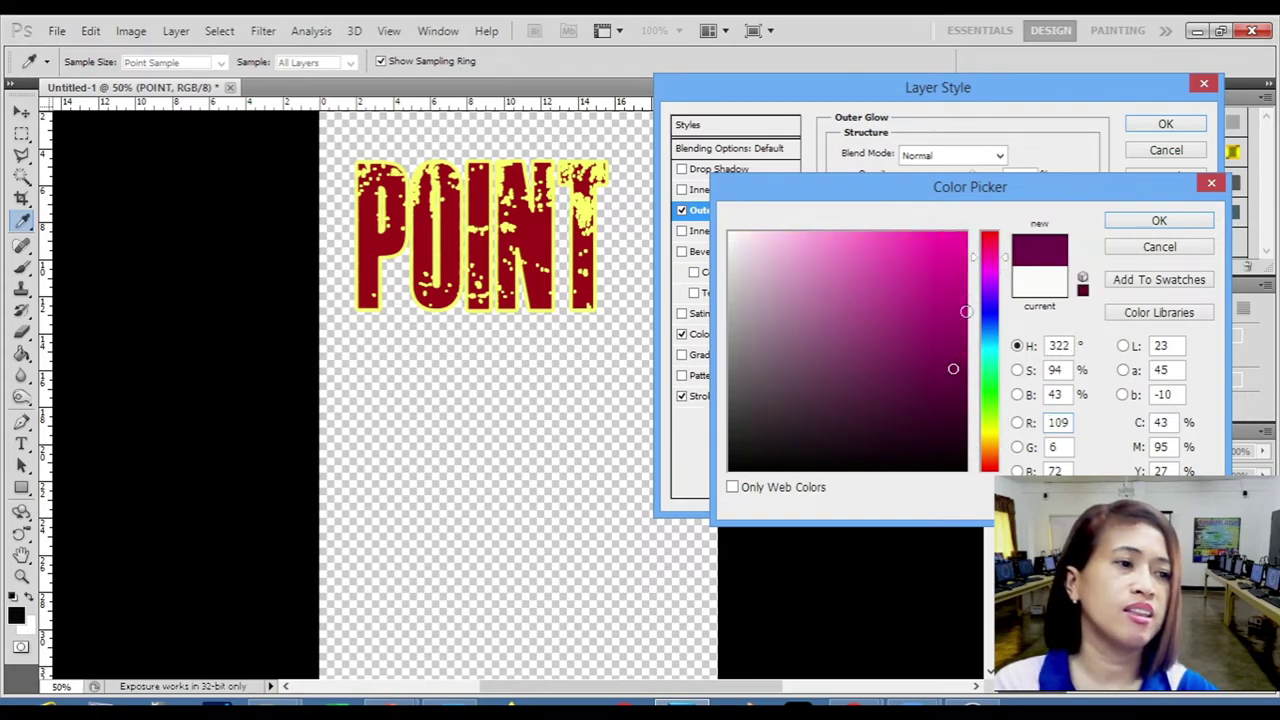
click(944, 338)
click(1158, 220)
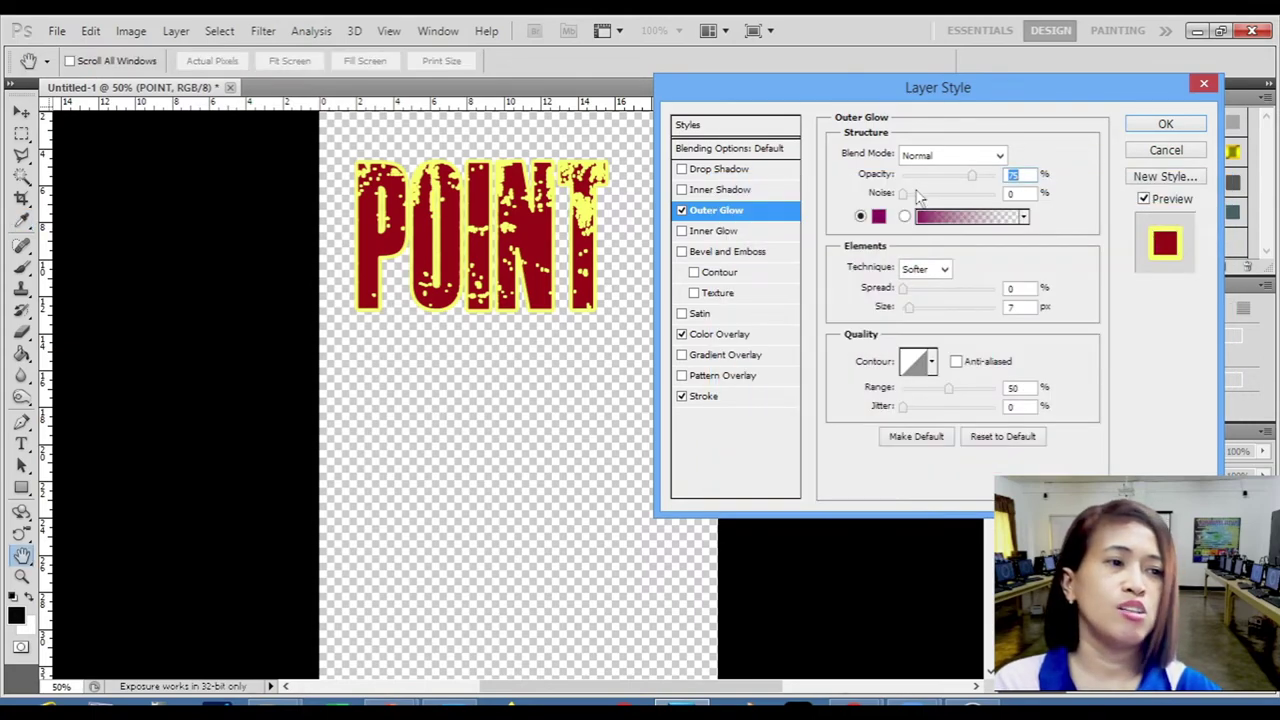
Set the outer glow to 51% spread, 100% opacity, zero noise, Precise technique, 100% jitter.
mouse_move(905, 300)
mouse_down()
mouse_move(952, 305)
mouse_move(922, 316)
mouse_up()
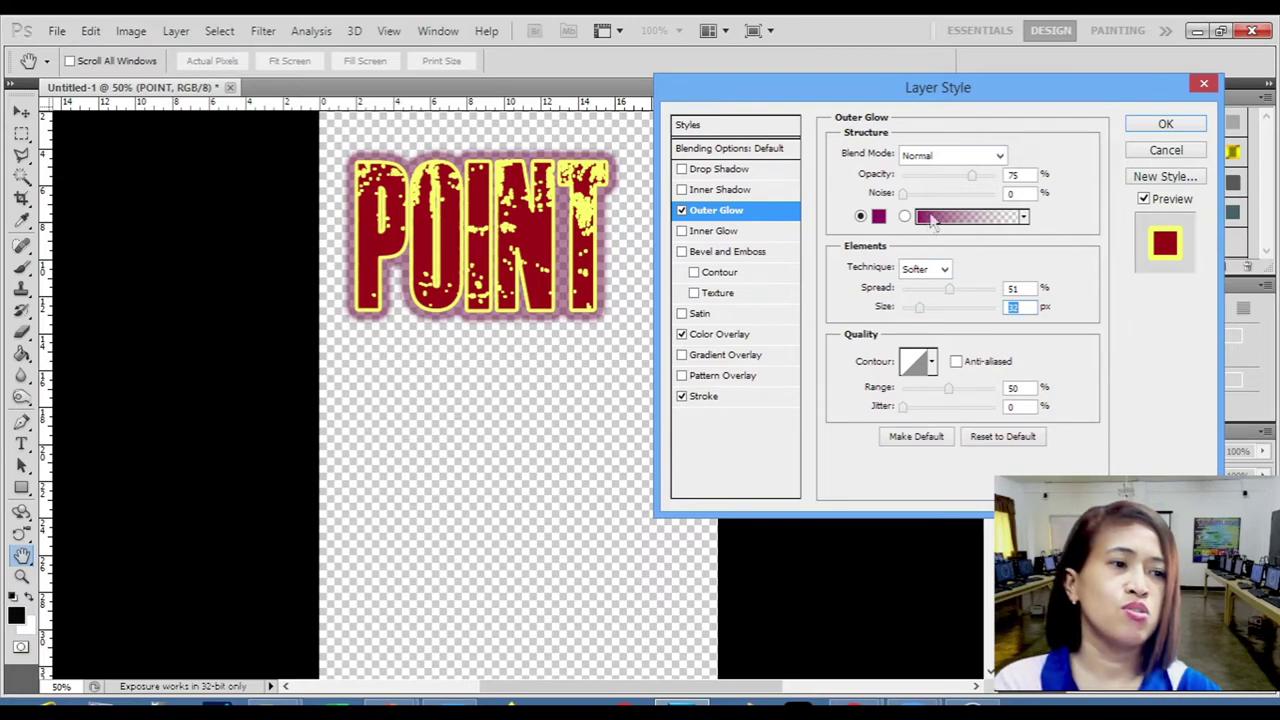
drag(971, 175, 1043, 183)
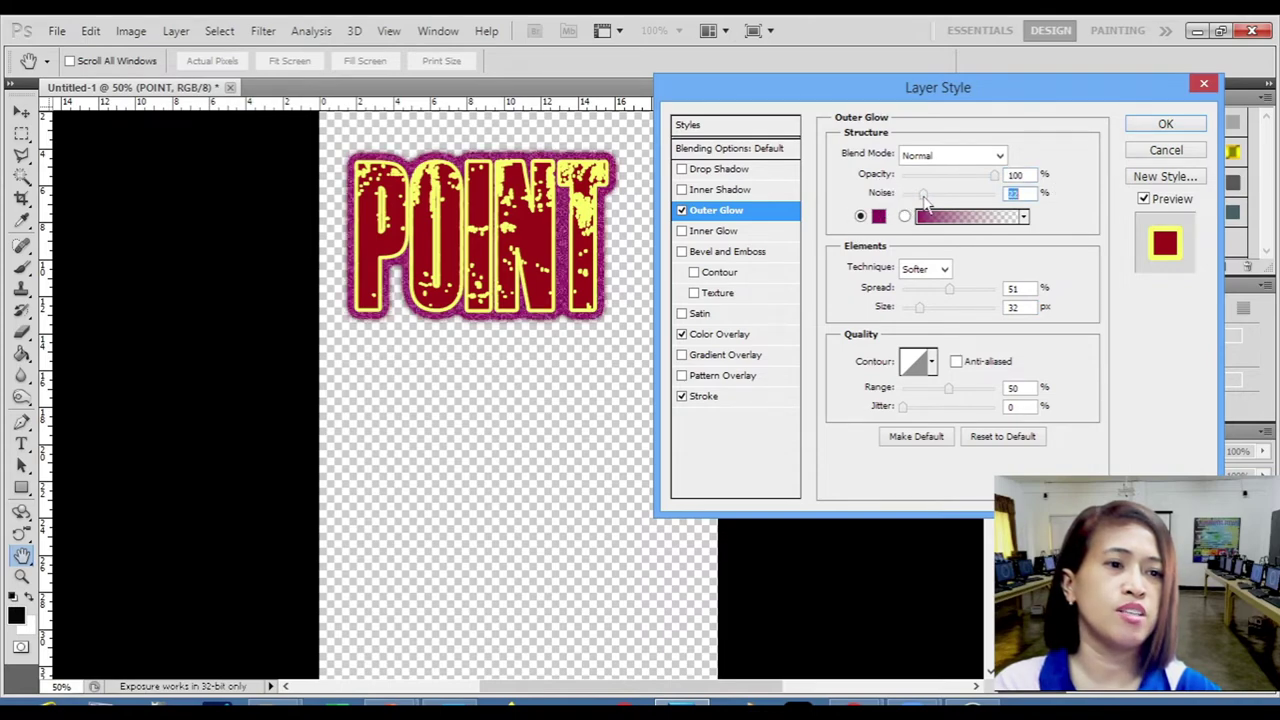
key(Tab)
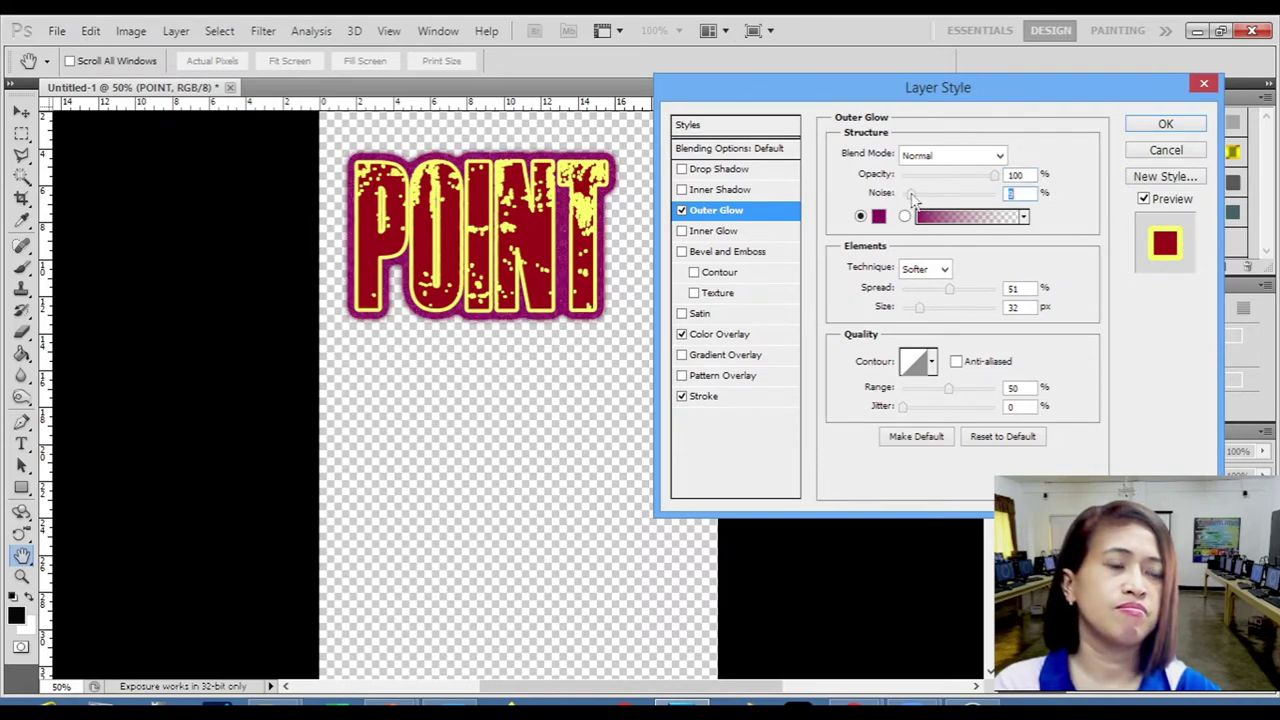
drag(912, 195, 902, 195)
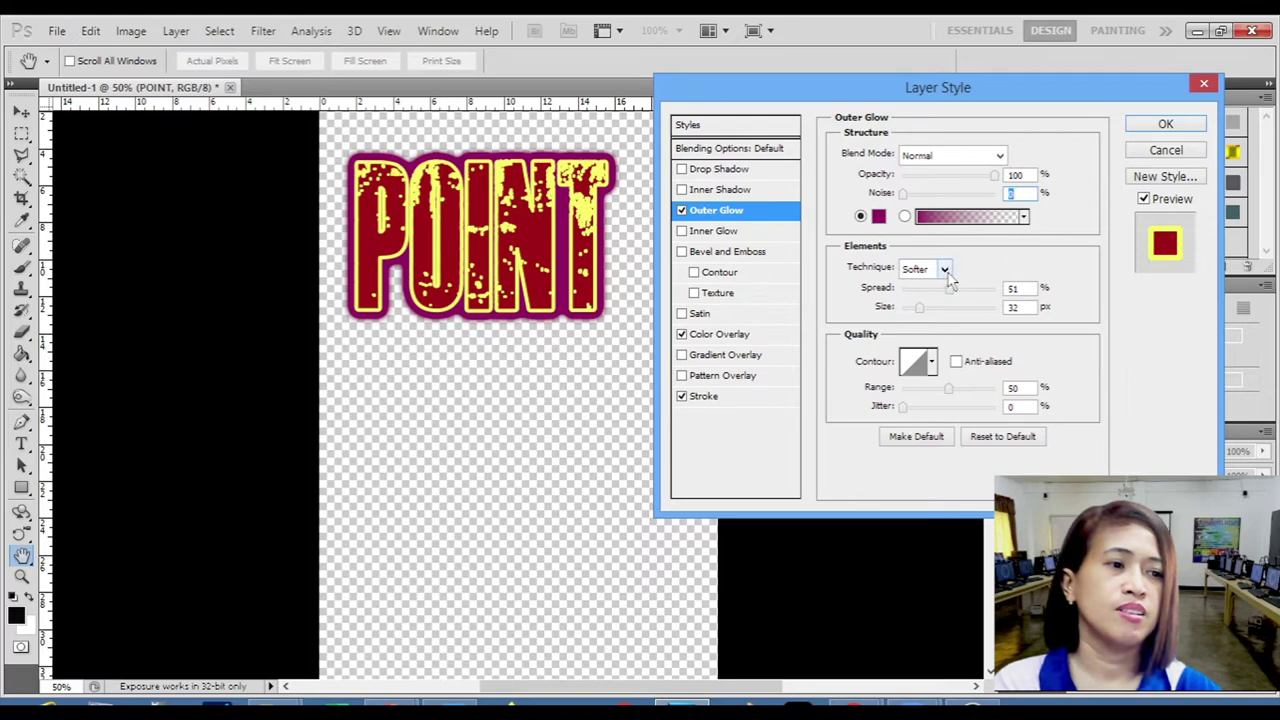
click(943, 269)
click(920, 297)
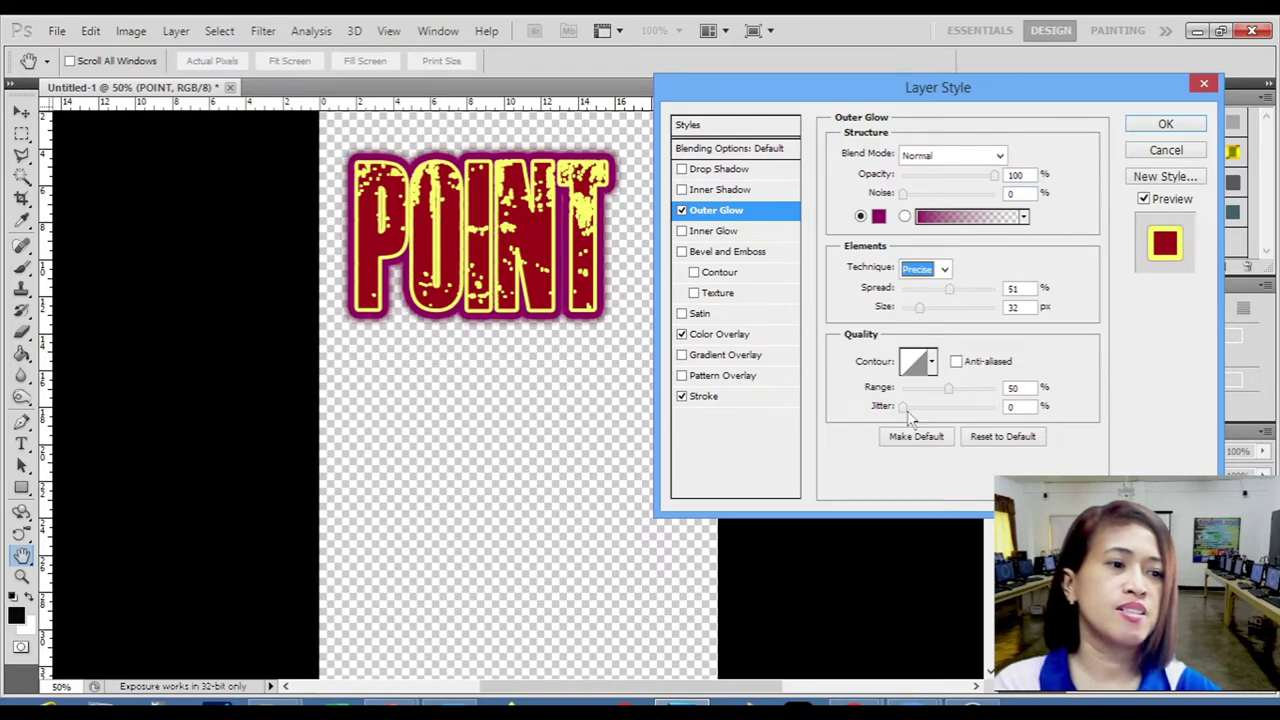
drag(903, 407, 996, 422)
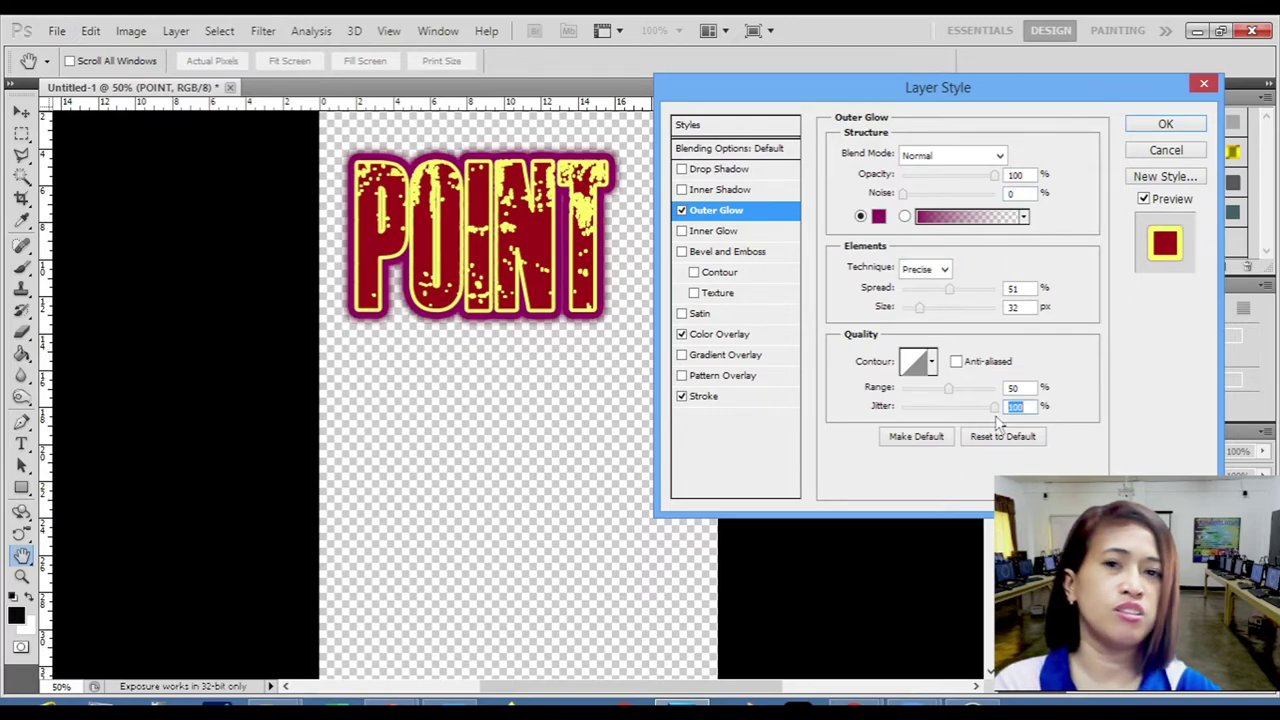
Remove the Outer Glow and add a Normal-mode light yellow Inner Shadow.
click(681, 210)
click(712, 190)
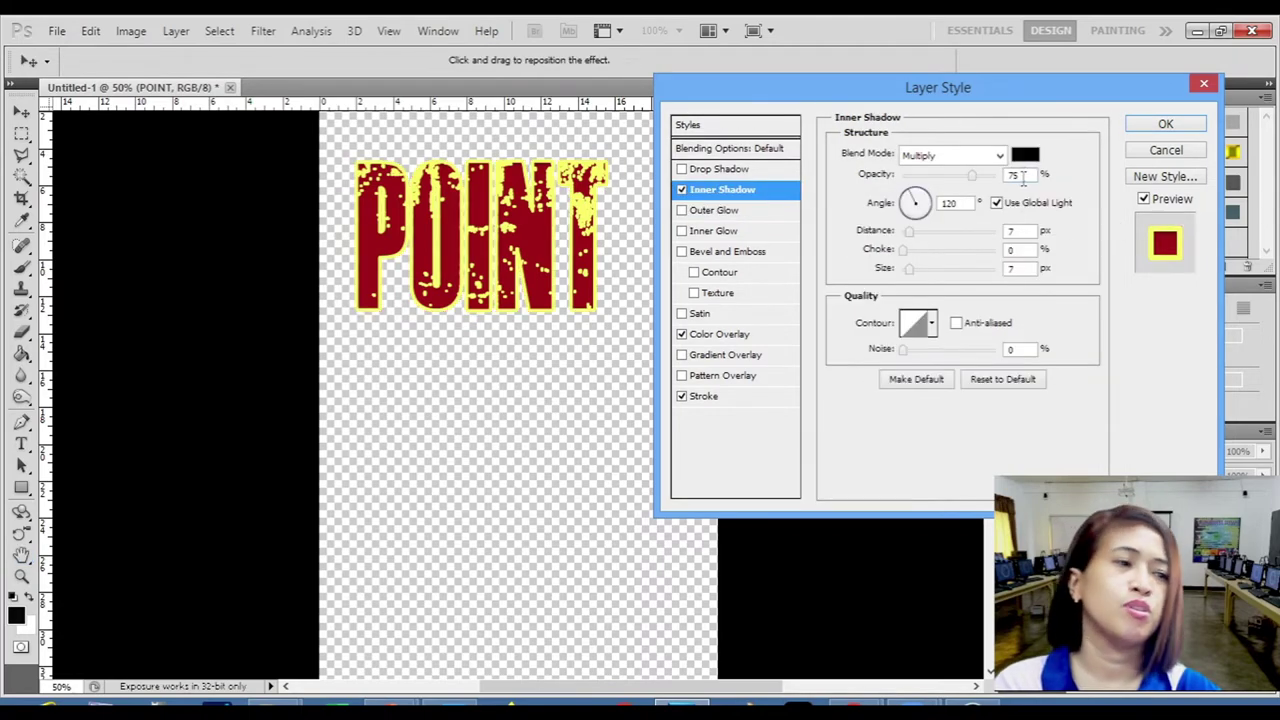
click(999, 155)
click(940, 172)
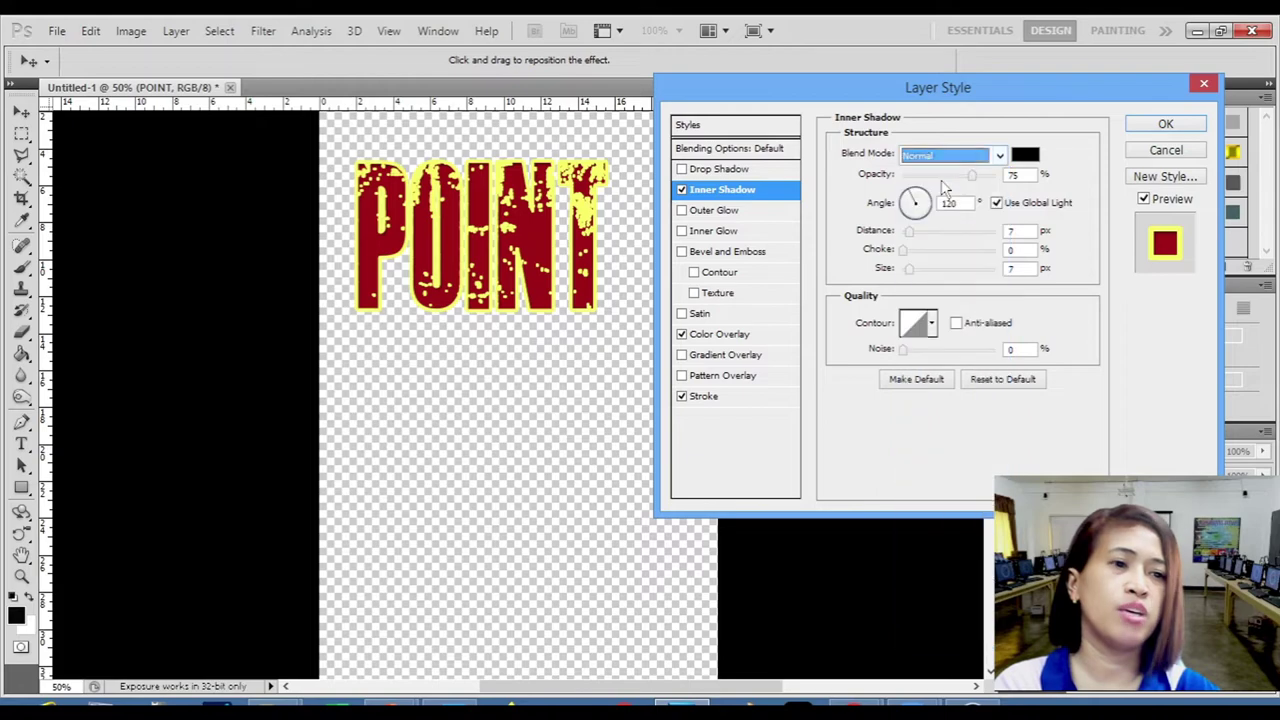
click(1025, 155)
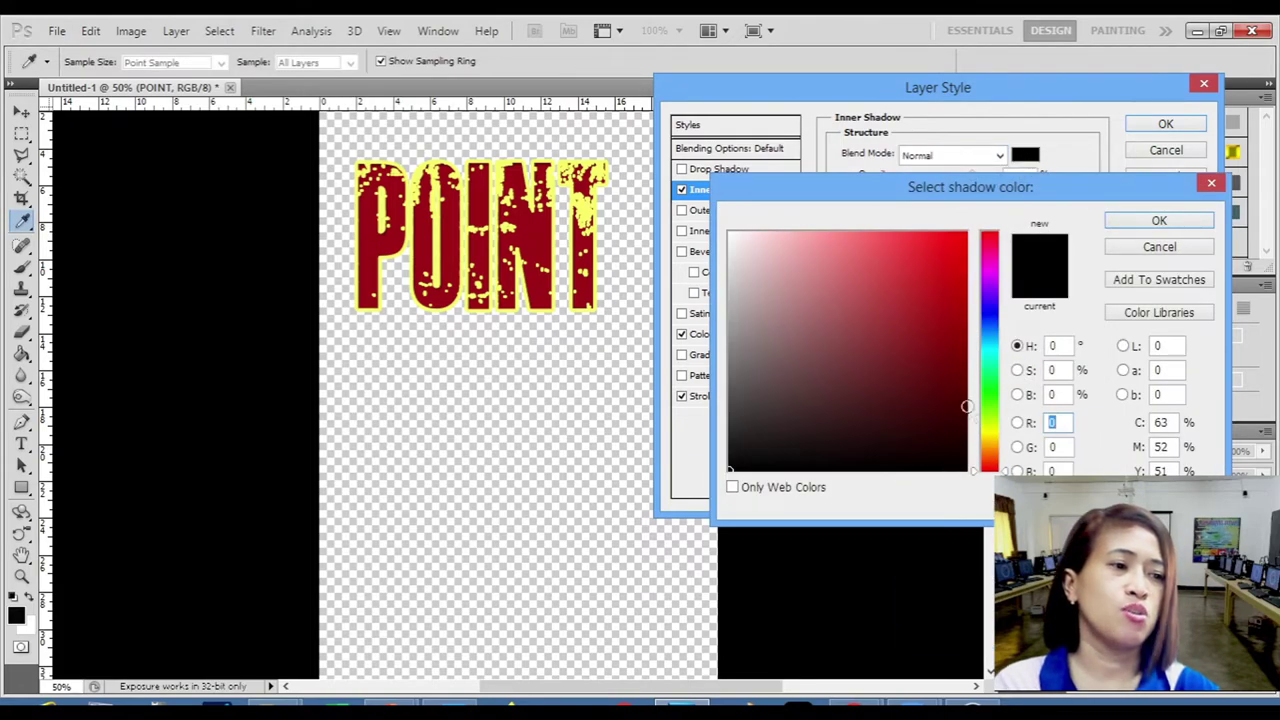
click(995, 432)
click(864, 235)
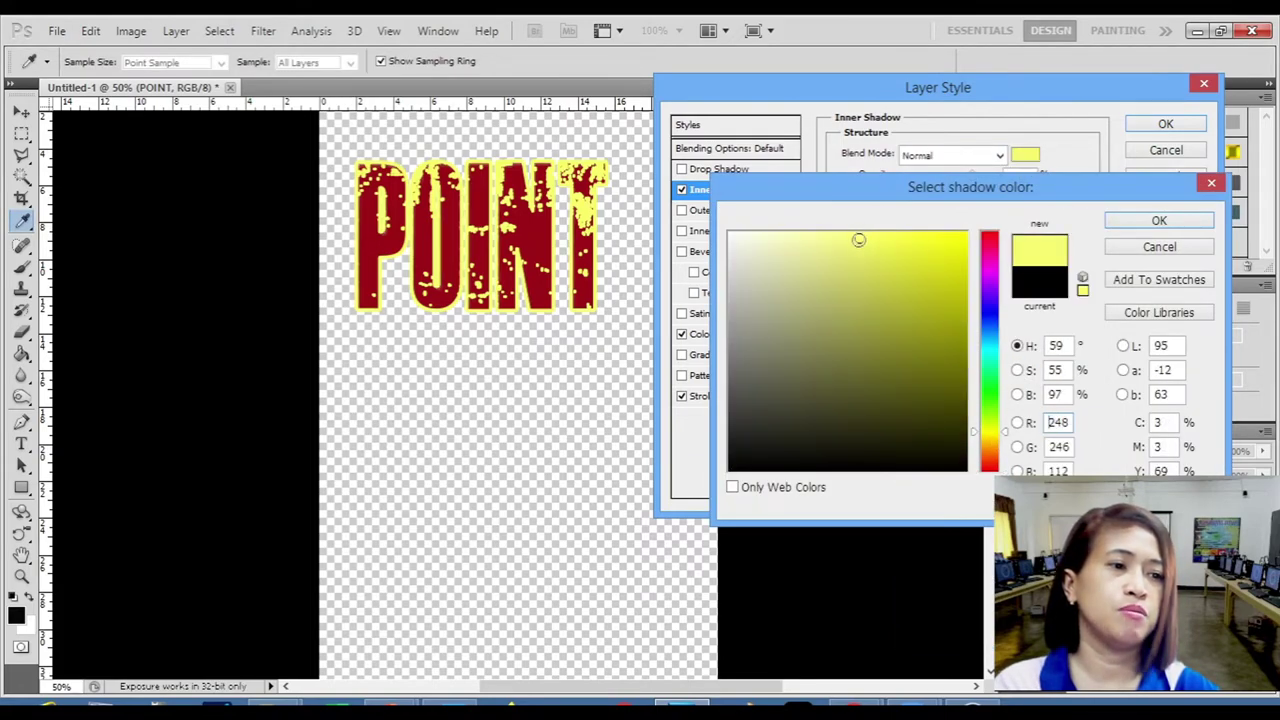
click(1130, 220)
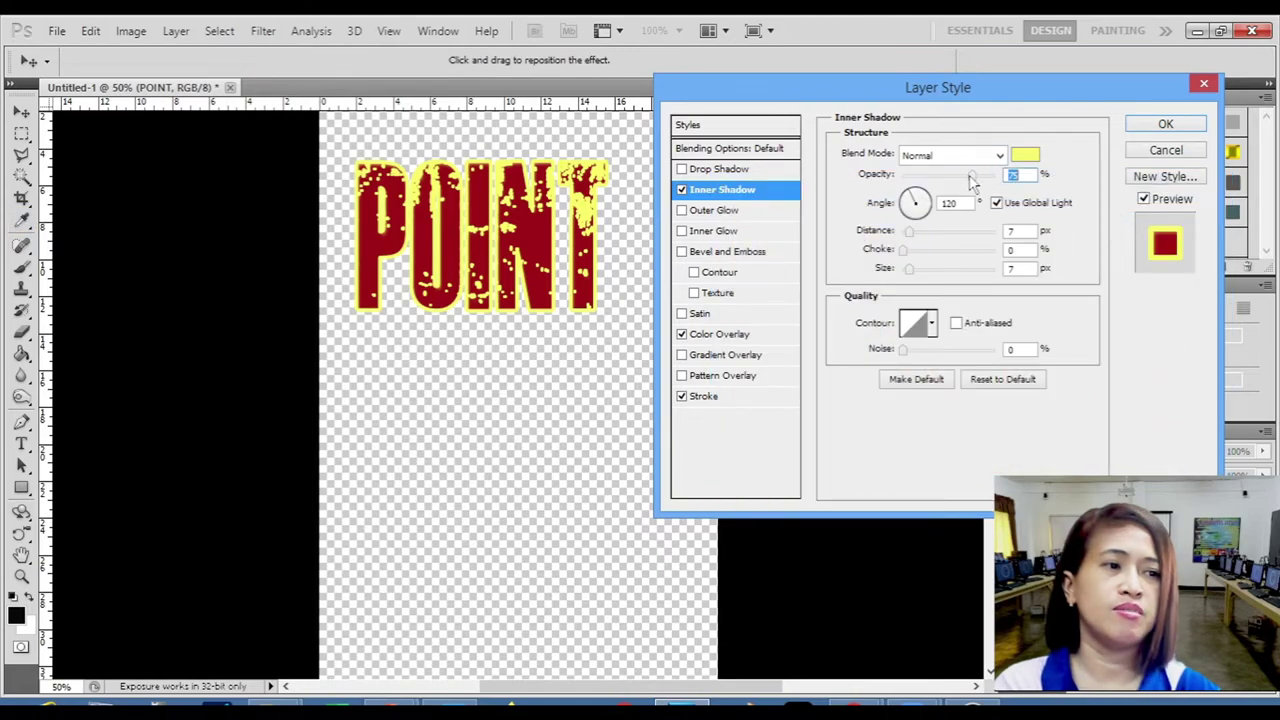
Try the inner shadow at 100% opacity with more distance, then remove the stroke and inner shadow.
drag(971, 176, 1012, 176)
drag(908, 232, 944, 268)
mouse_move(918, 273)
mouse_down()
mouse_move(931, 277)
mouse_move(911, 279)
mouse_up()
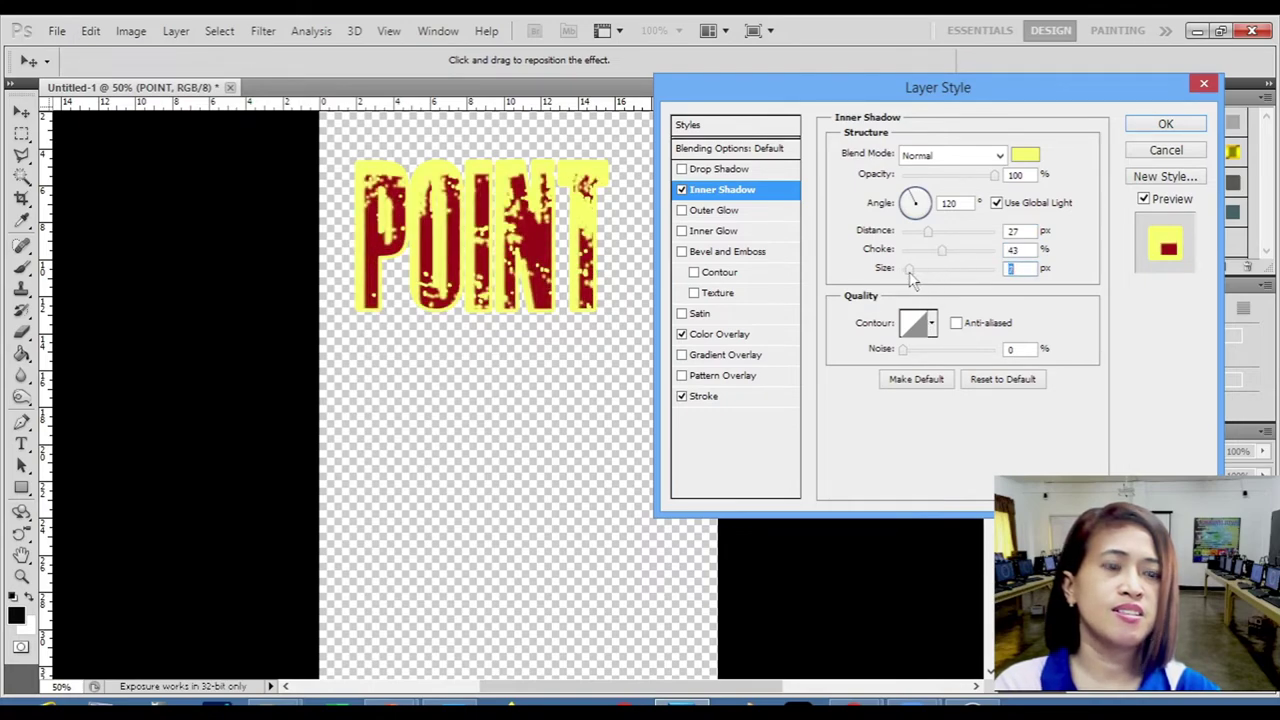
click(682, 396)
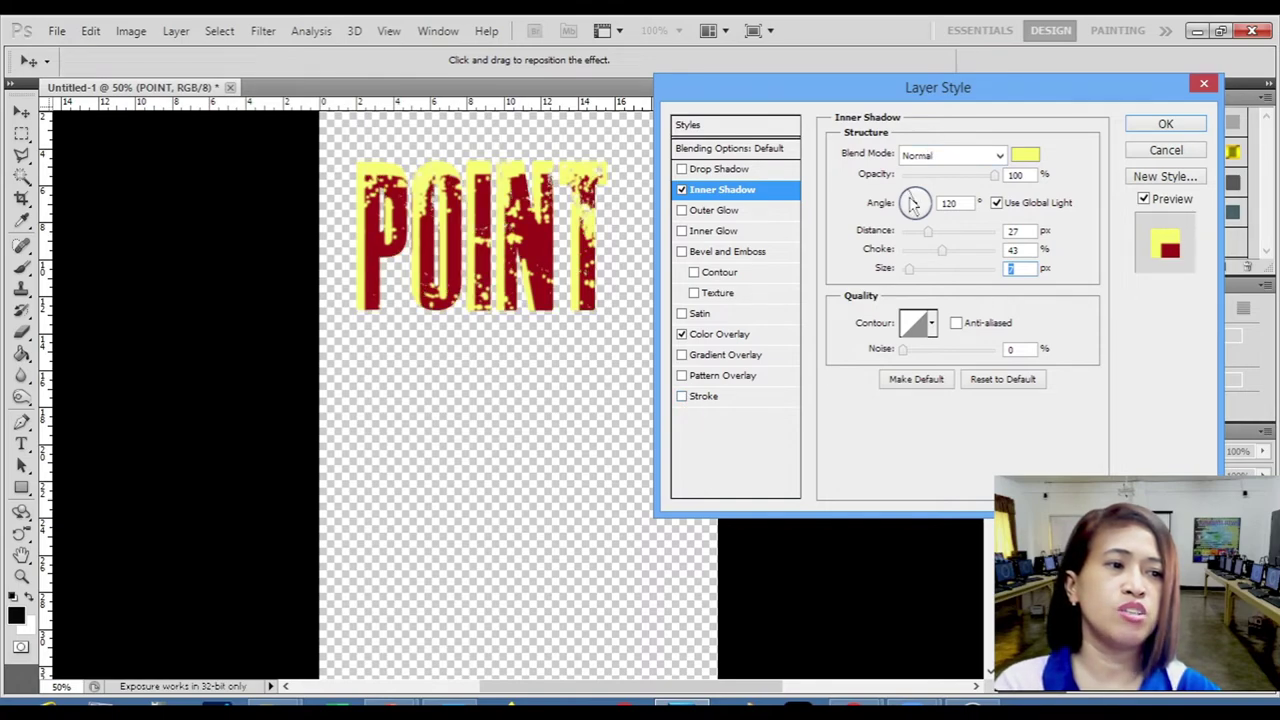
click(682, 190)
Add a Drop Shadow to POINT coloured bright yellow.
click(718, 170)
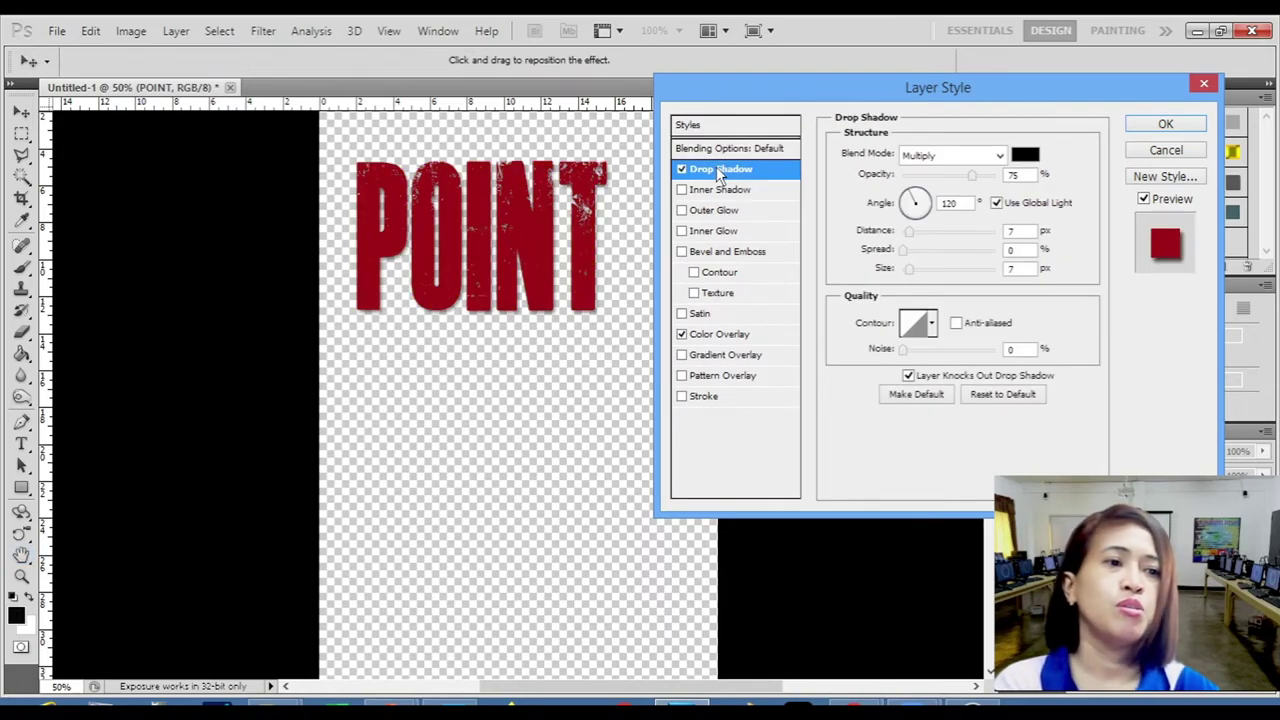
click(1024, 157)
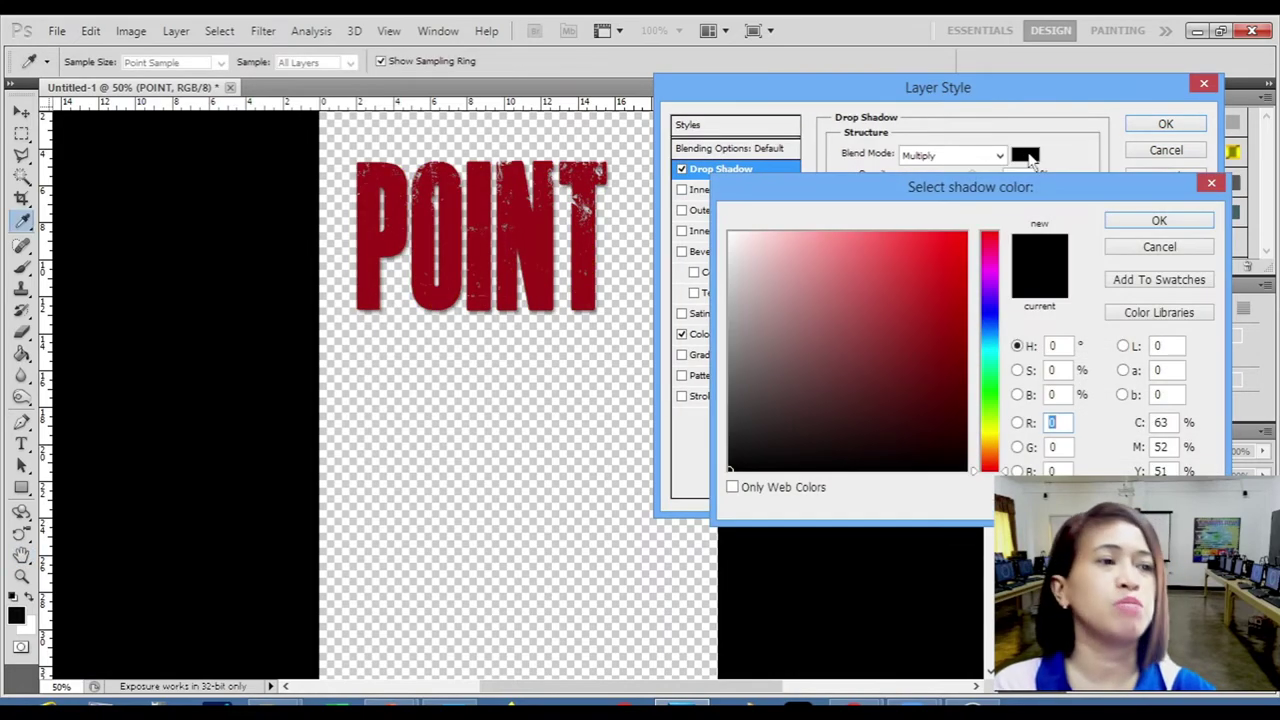
click(990, 424)
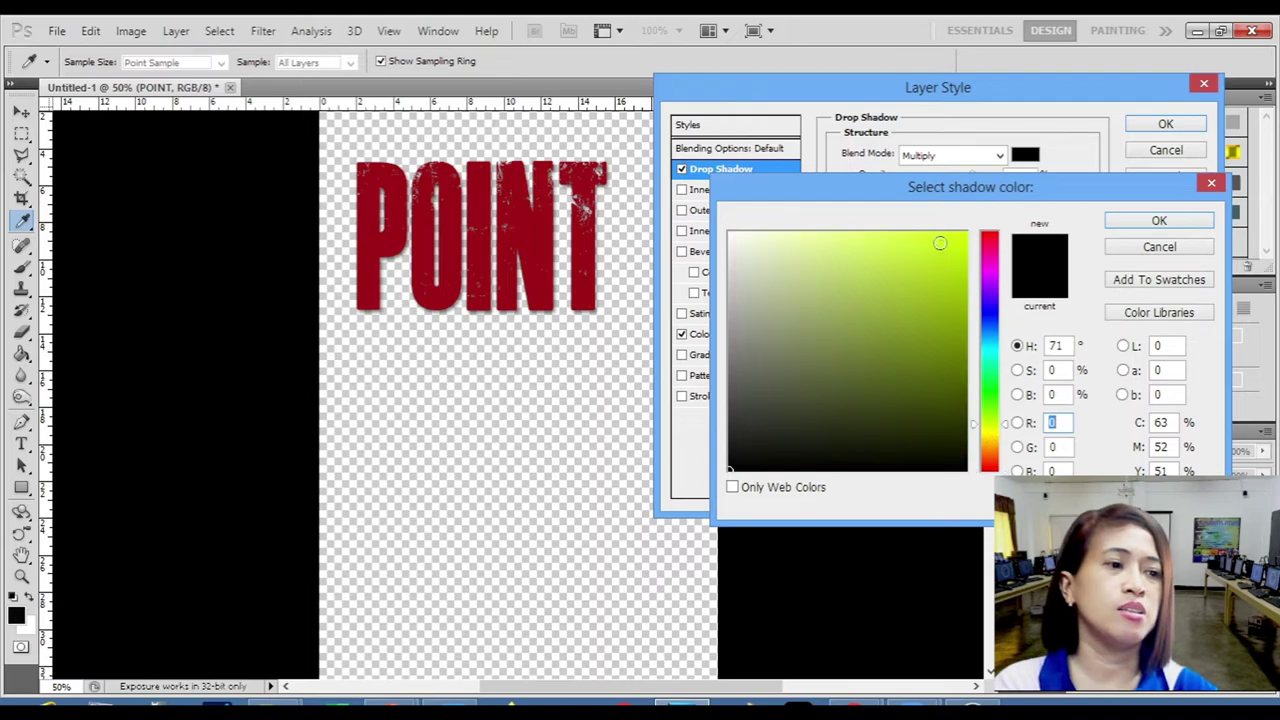
click(738, 237)
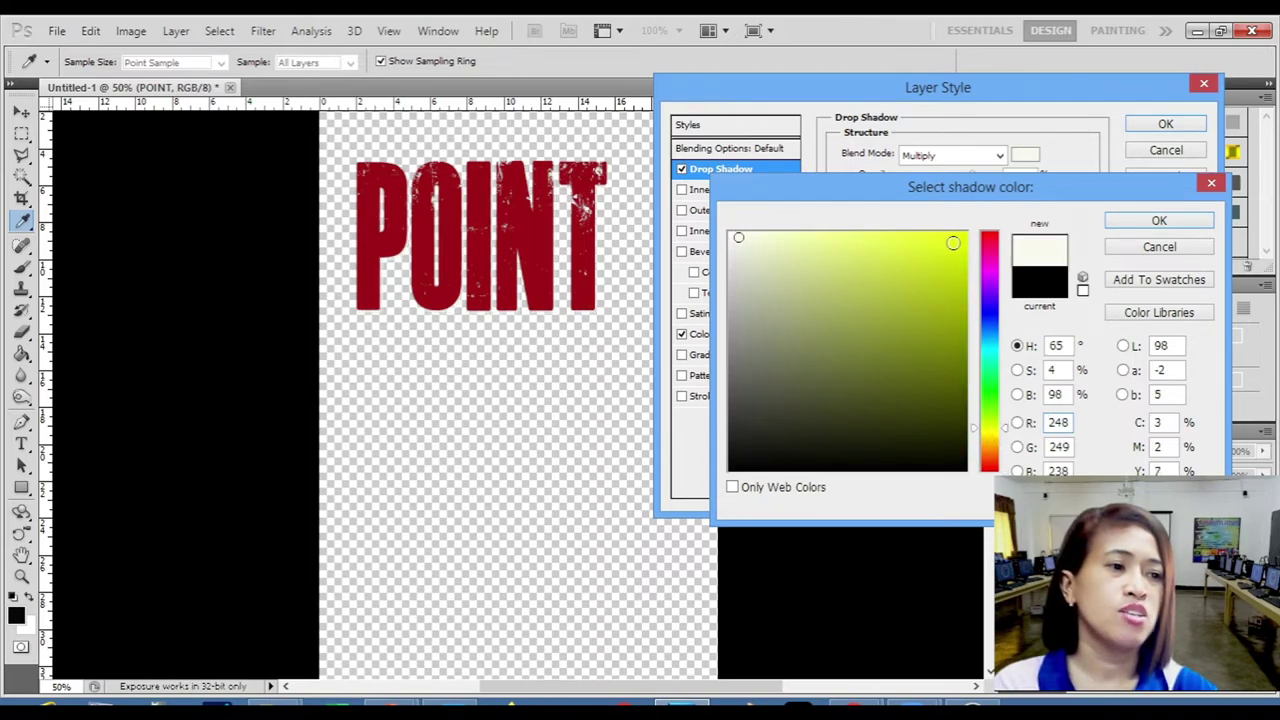
click(953, 243)
click(996, 434)
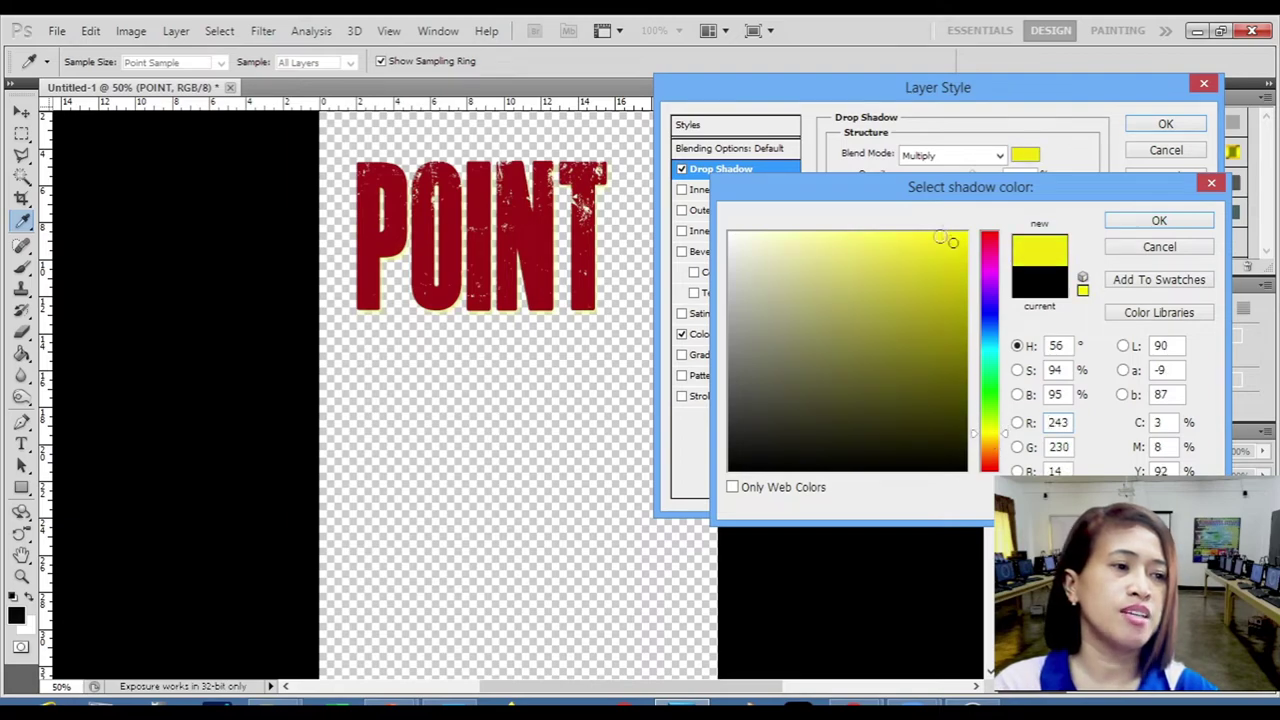
click(920, 241)
click(1157, 221)
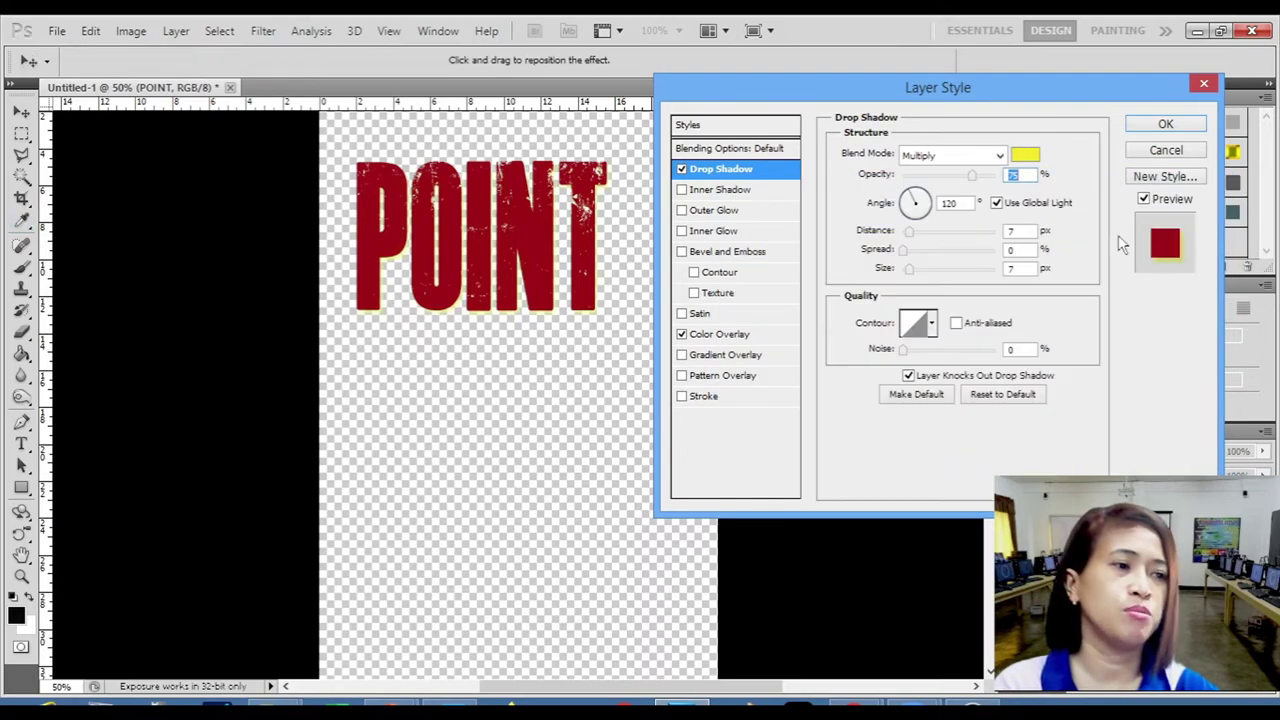
Set the drop shadow to Normal, 100% opacity, larger distance and spread, and apply.
click(997, 157)
click(935, 175)
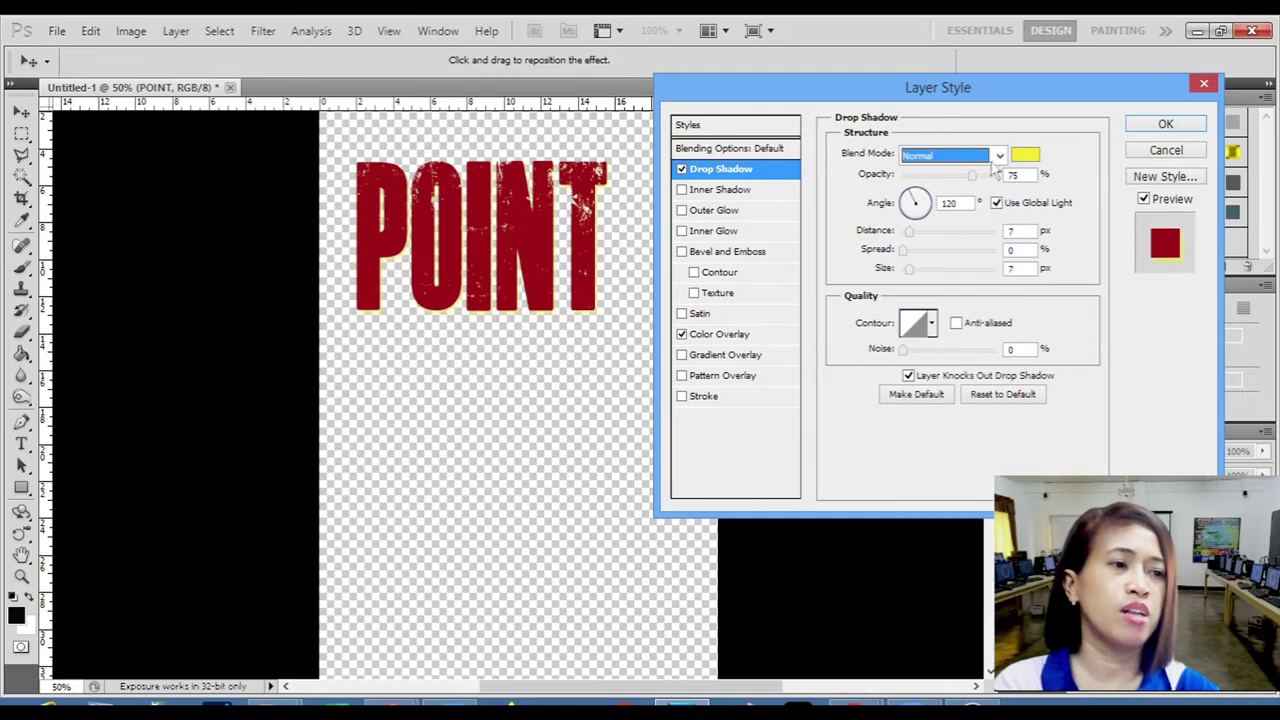
drag(982, 177, 1005, 190)
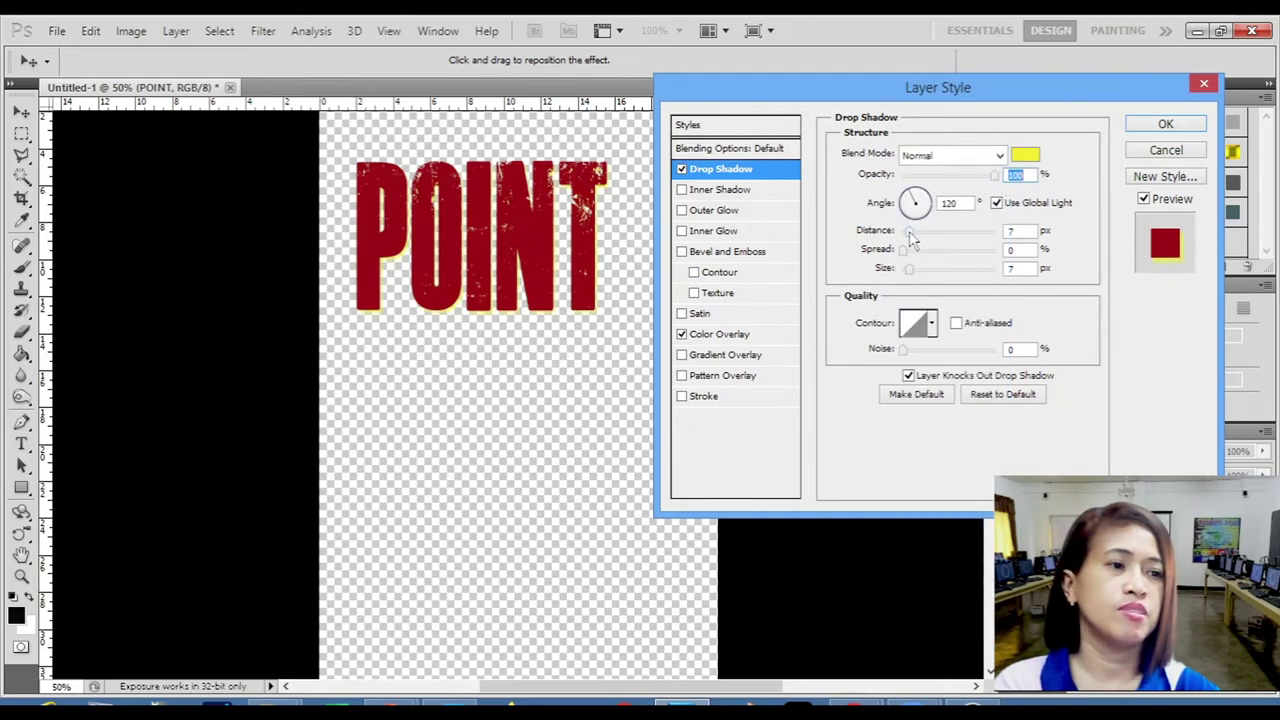
drag(910, 233, 928, 257)
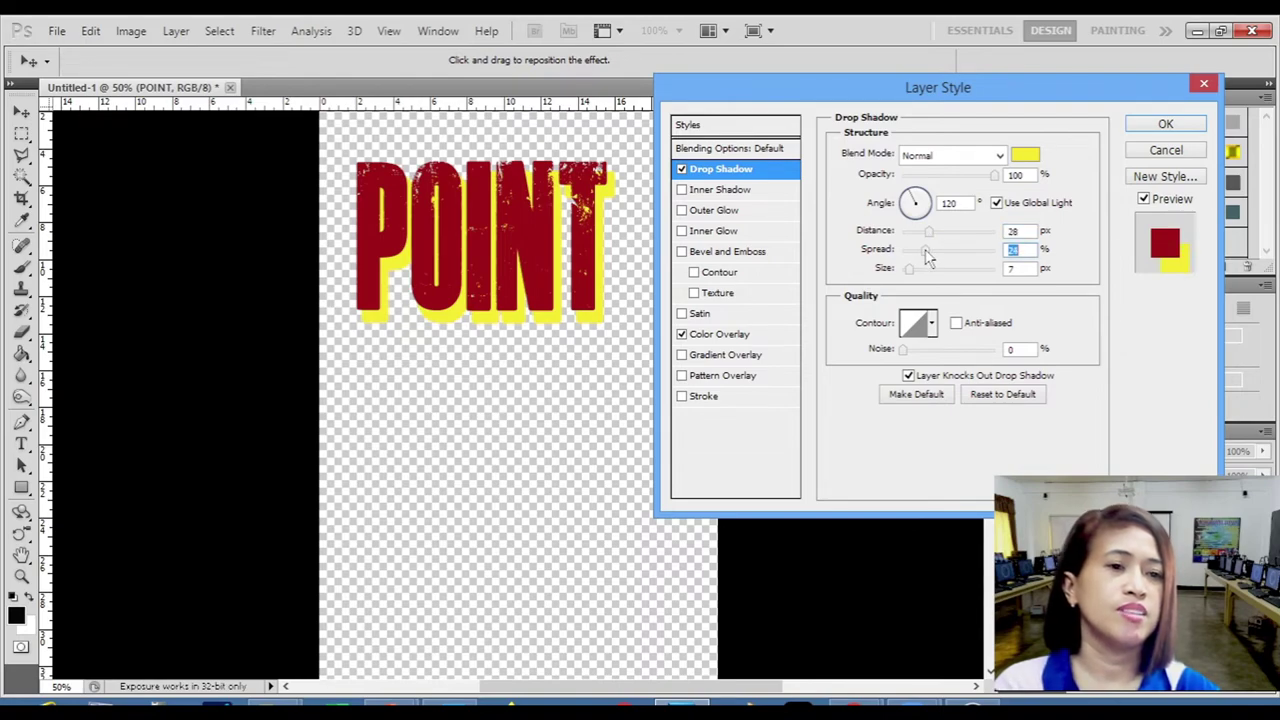
click(1163, 125)
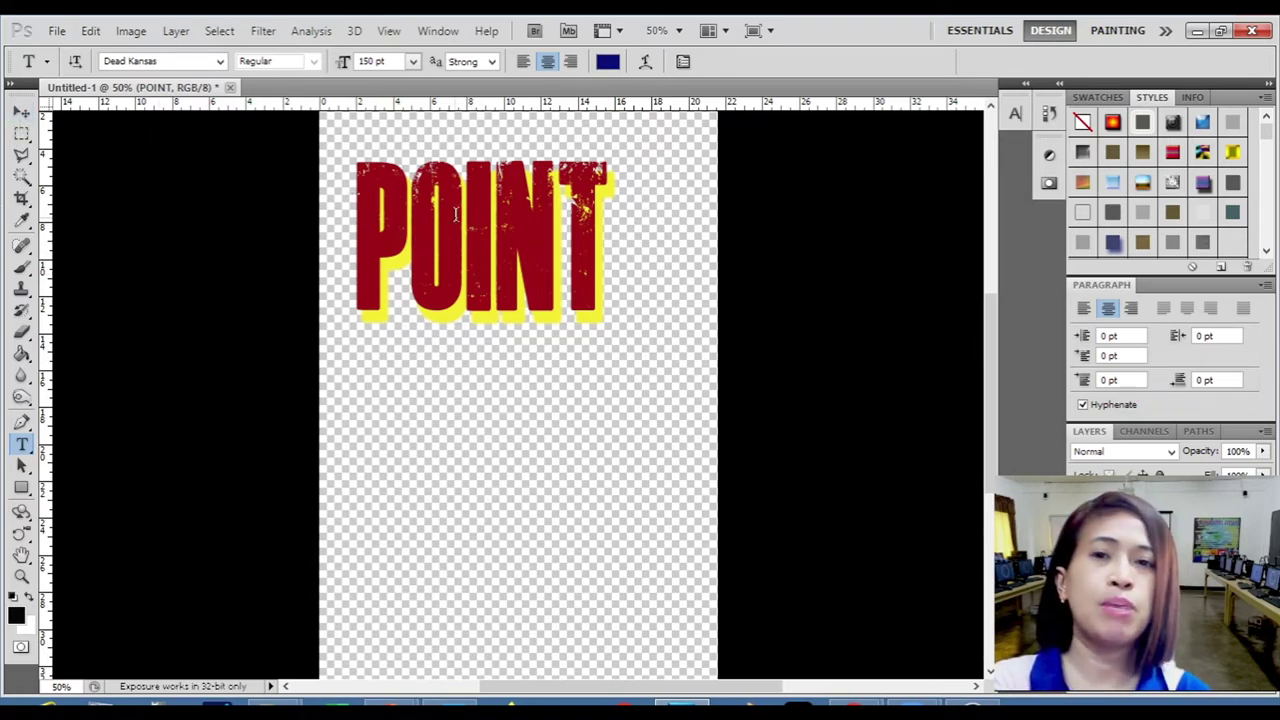
Free-transform POINT, stretching and slanting it by its corner handles with Ctrl+T.
key(ctrl+t)
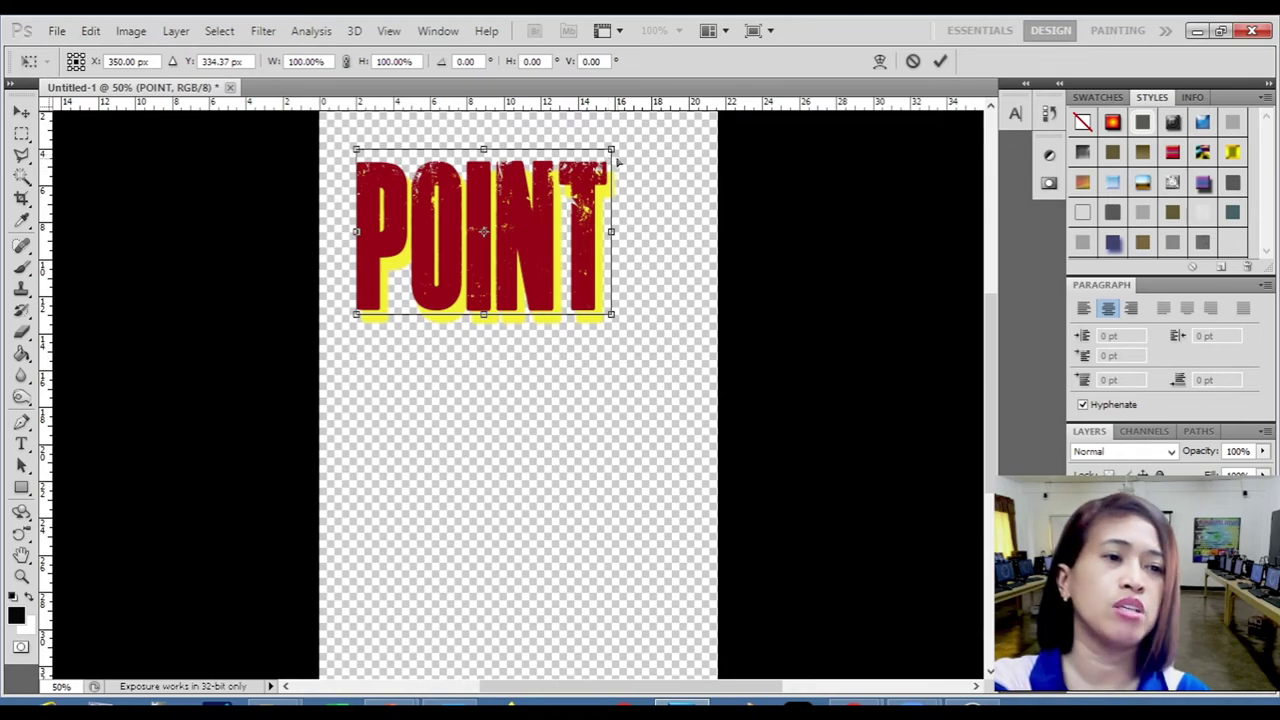
drag(611, 150, 687, 179)
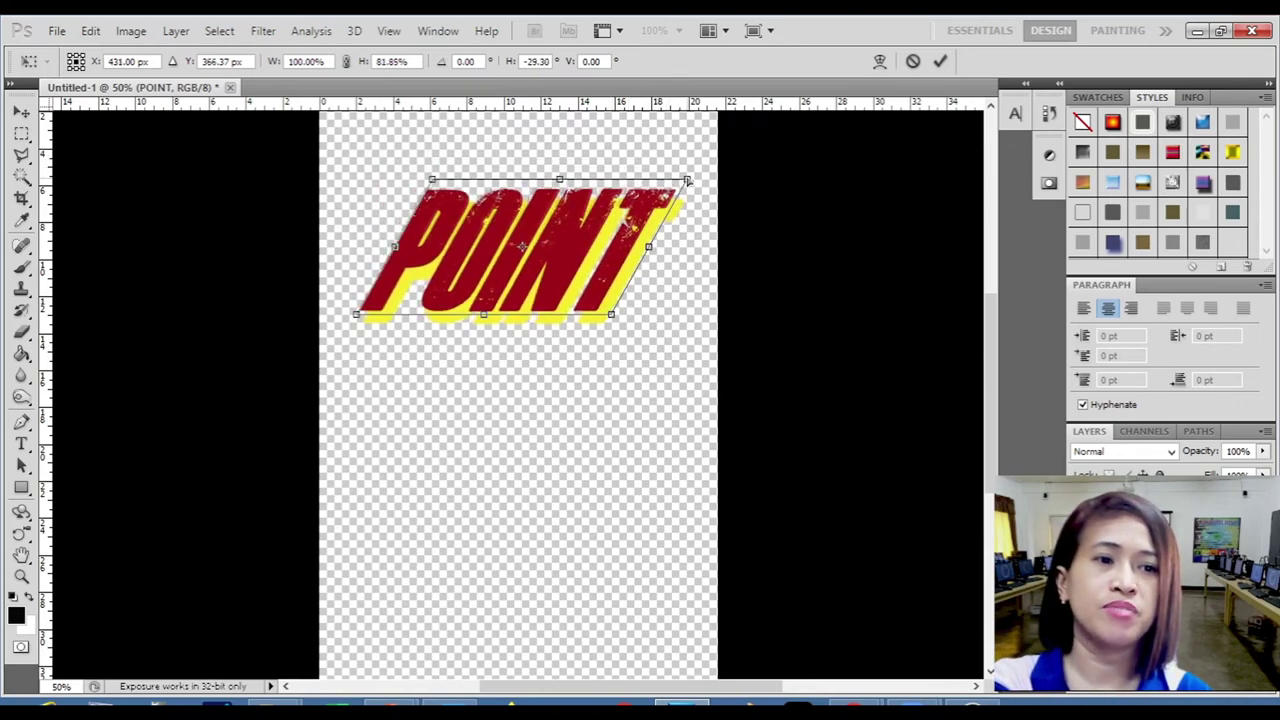
drag(360, 317, 378, 328)
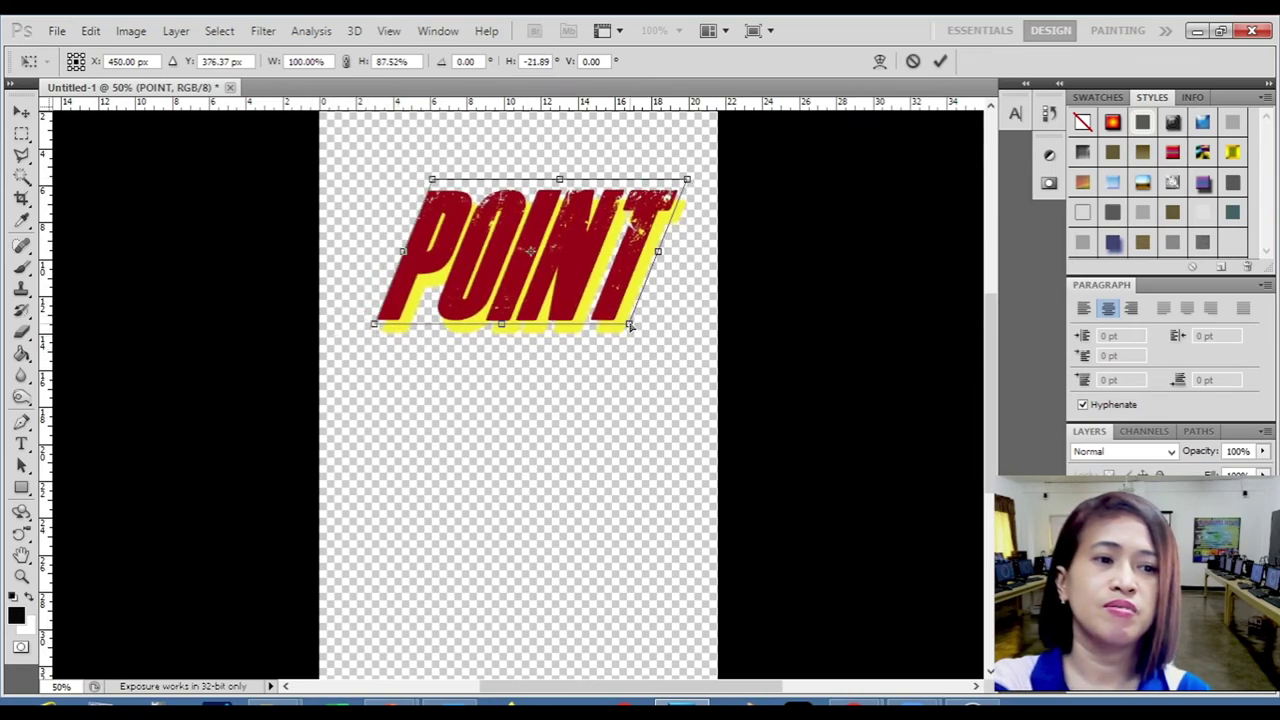
drag(638, 323, 634, 329)
mouse_move(432, 181)
mouse_down()
mouse_move(466, 194)
mouse_move(447, 191)
mouse_up()
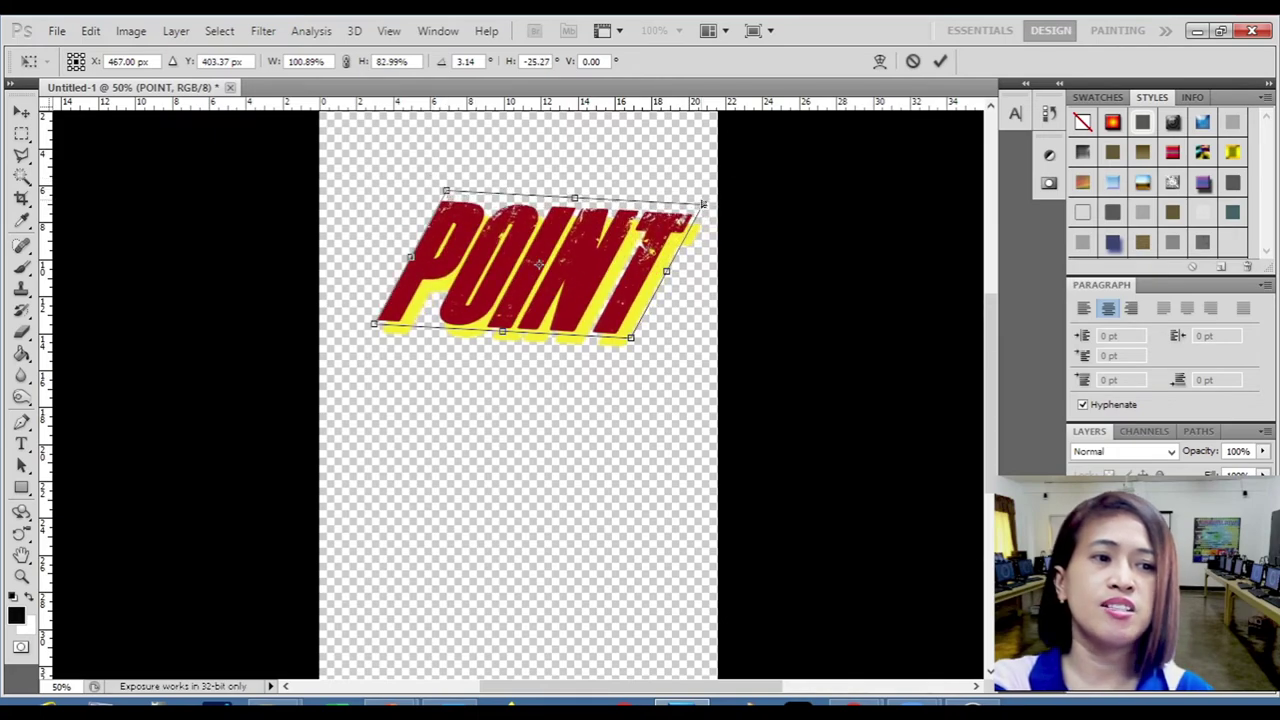
drag(702, 205, 655, 196)
Skew POINT wider with its letters slanting right and commit the transformation.
right_click(478, 219)
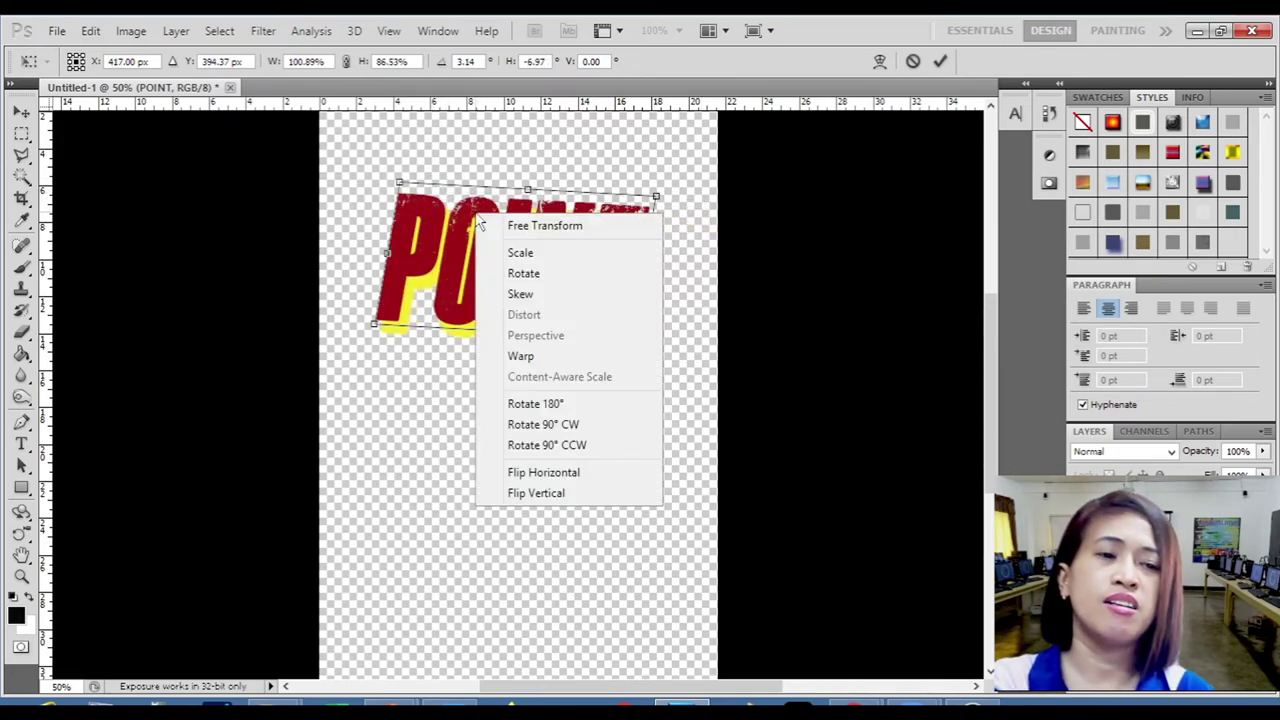
click(531, 298)
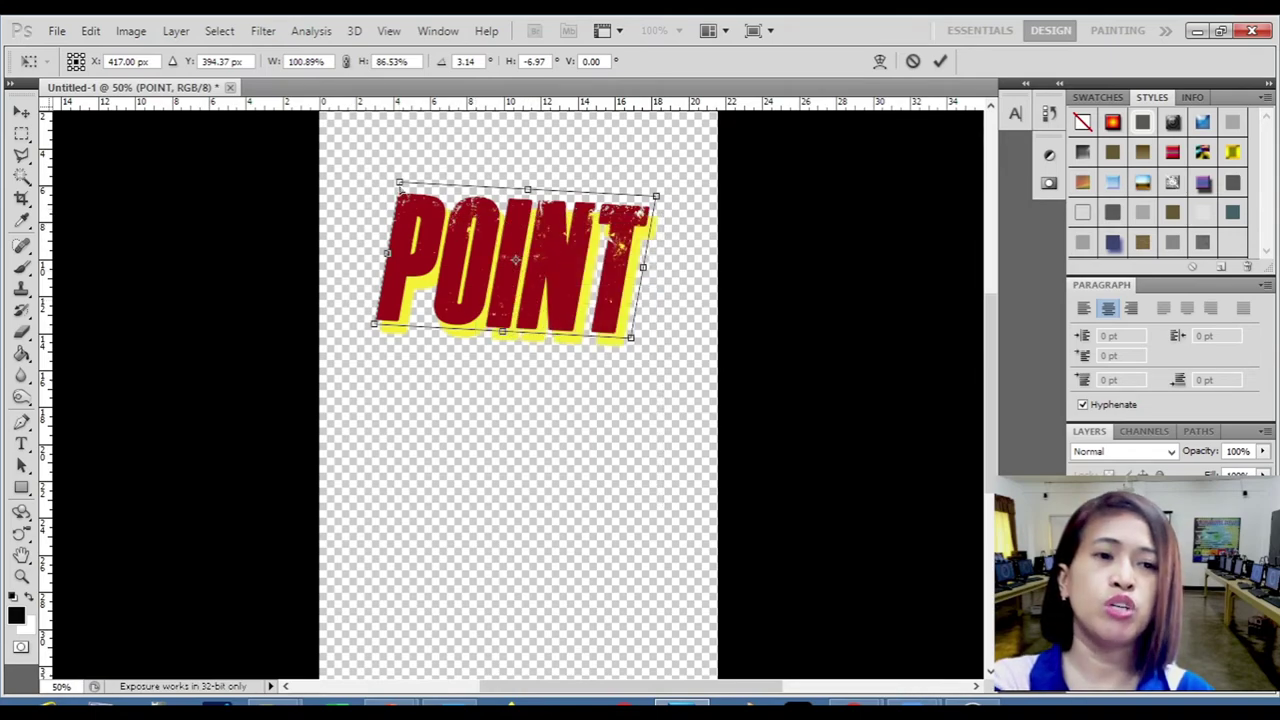
drag(399, 183, 322, 178)
mouse_move(374, 336)
mouse_down()
mouse_move(370, 346)
mouse_move(381, 341)
mouse_up()
drag(322, 179, 333, 208)
drag(651, 181, 651, 207)
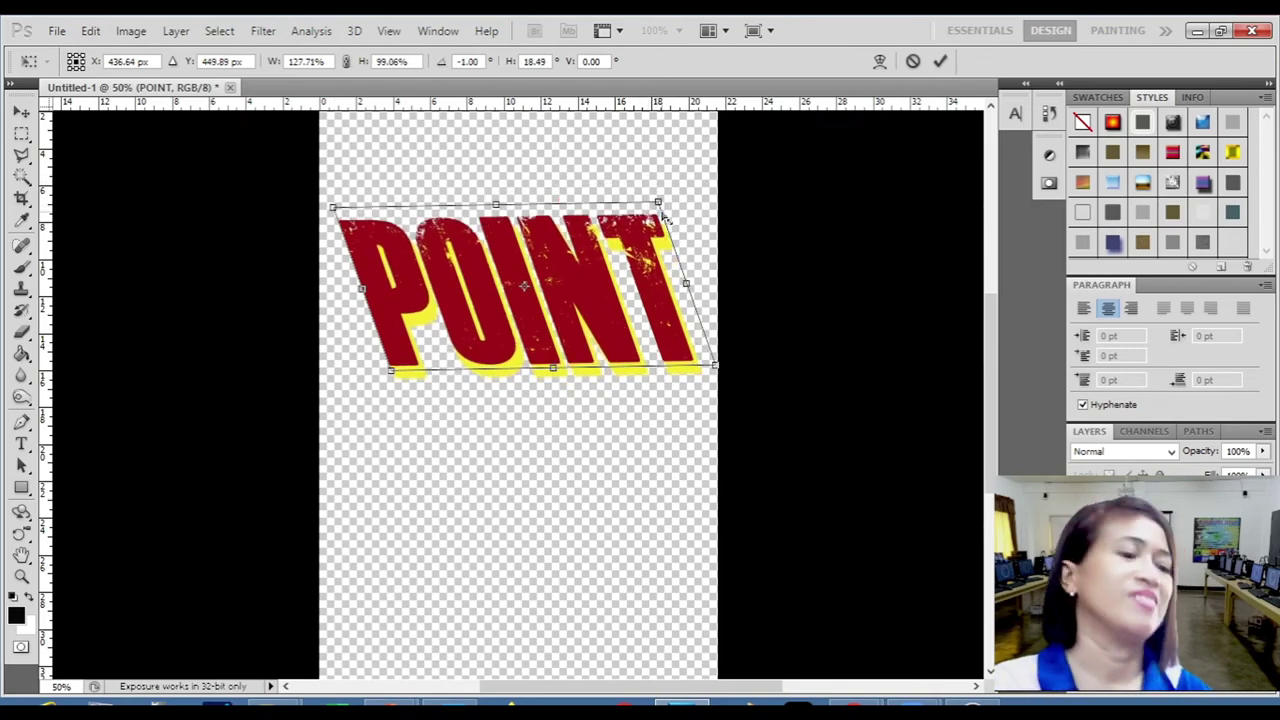
key(Return)
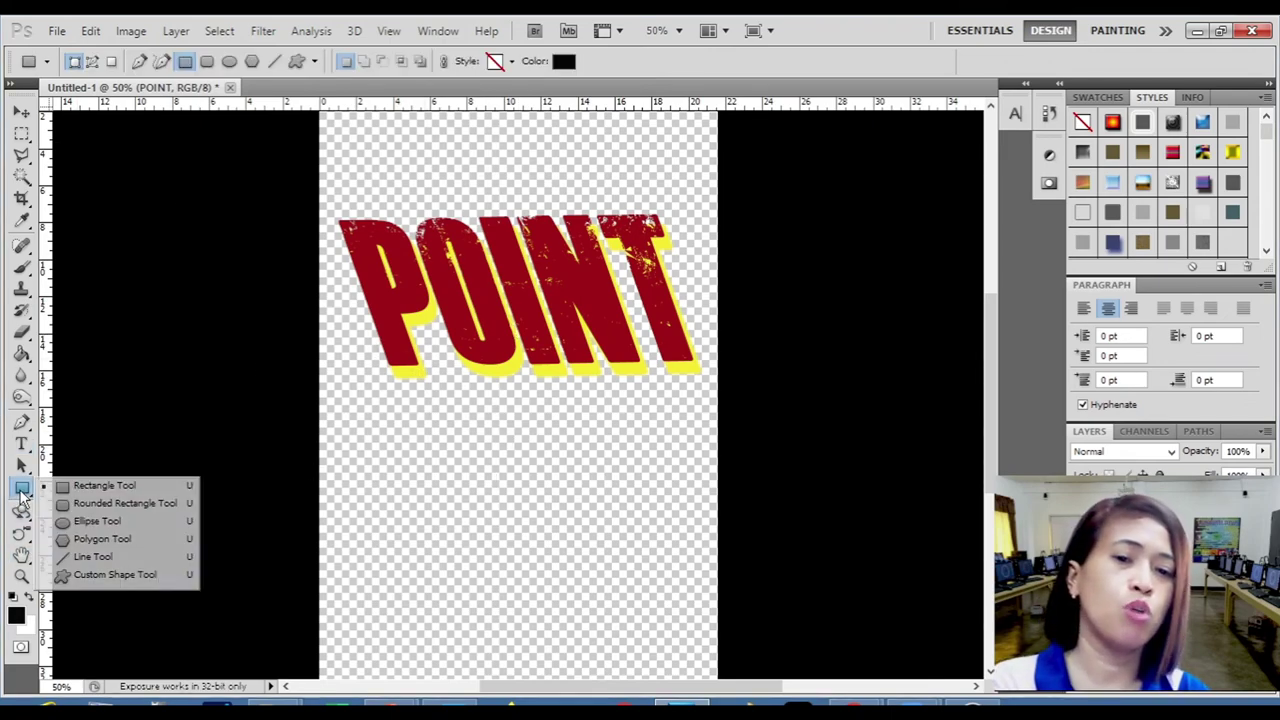
Draw a black circle below POINT with the Ellipse Tool.
click(22, 488)
click(96, 521)
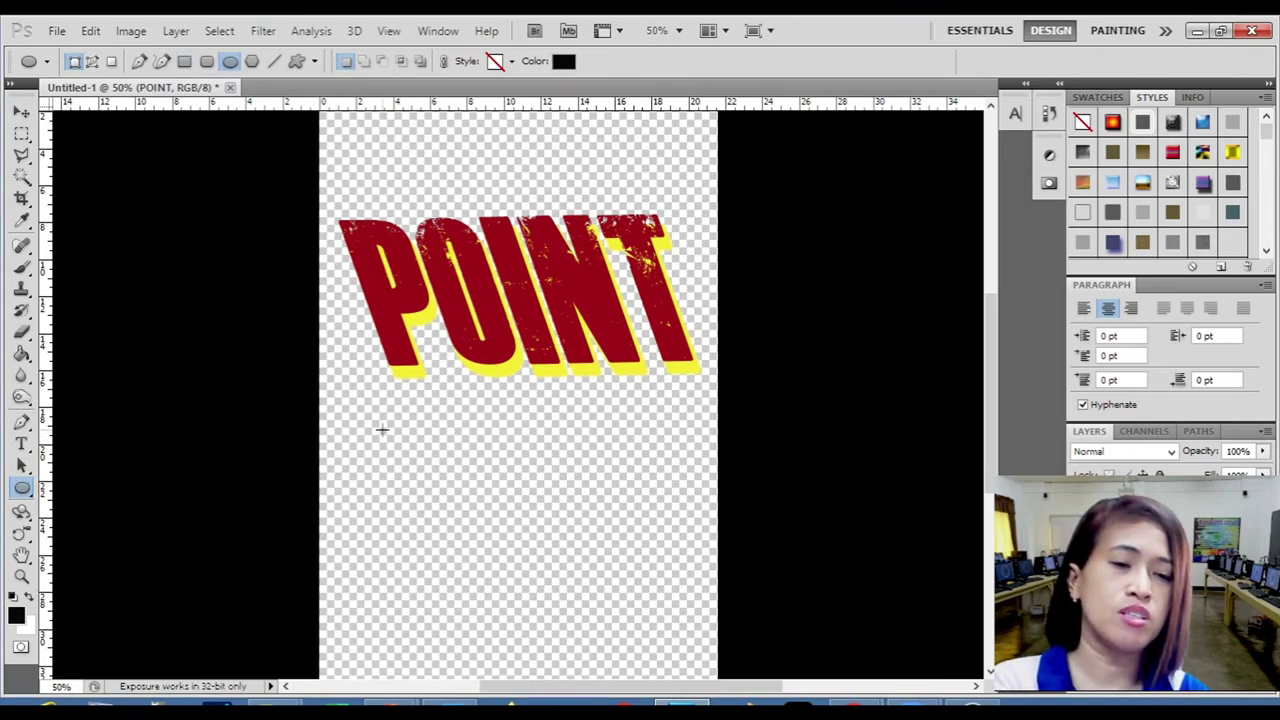
drag(382, 430, 670, 663)
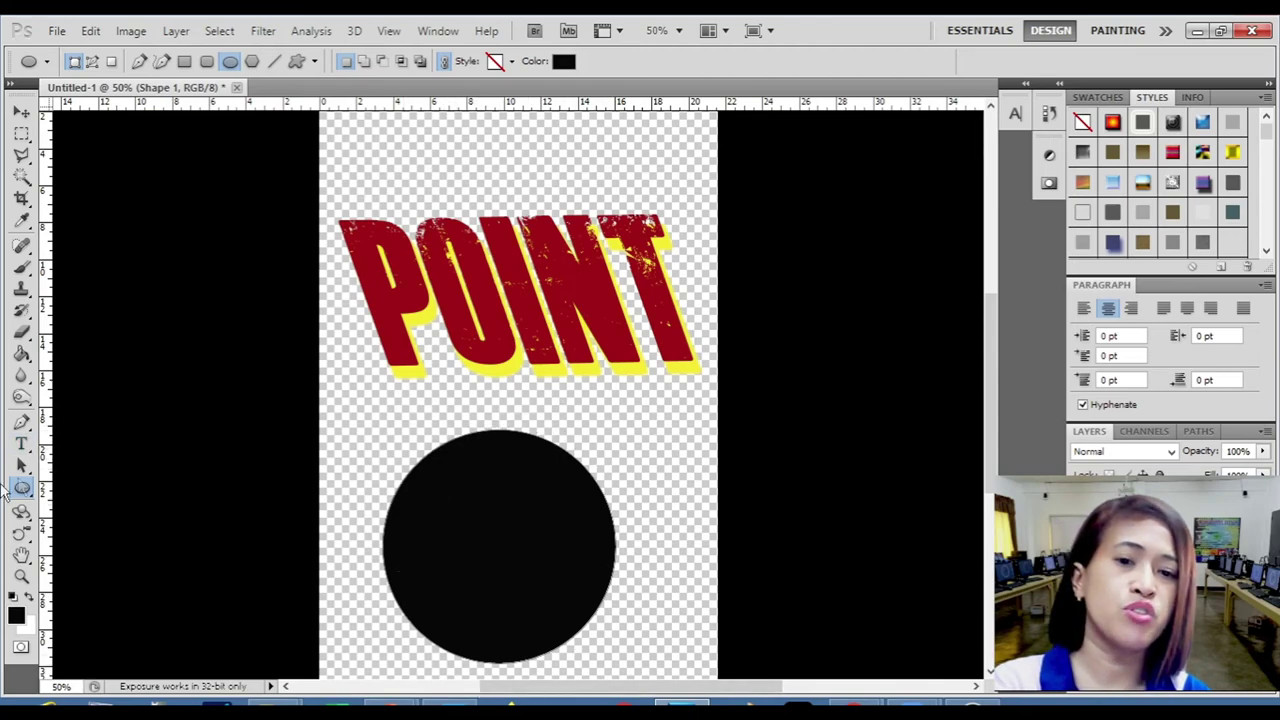
click(24, 446)
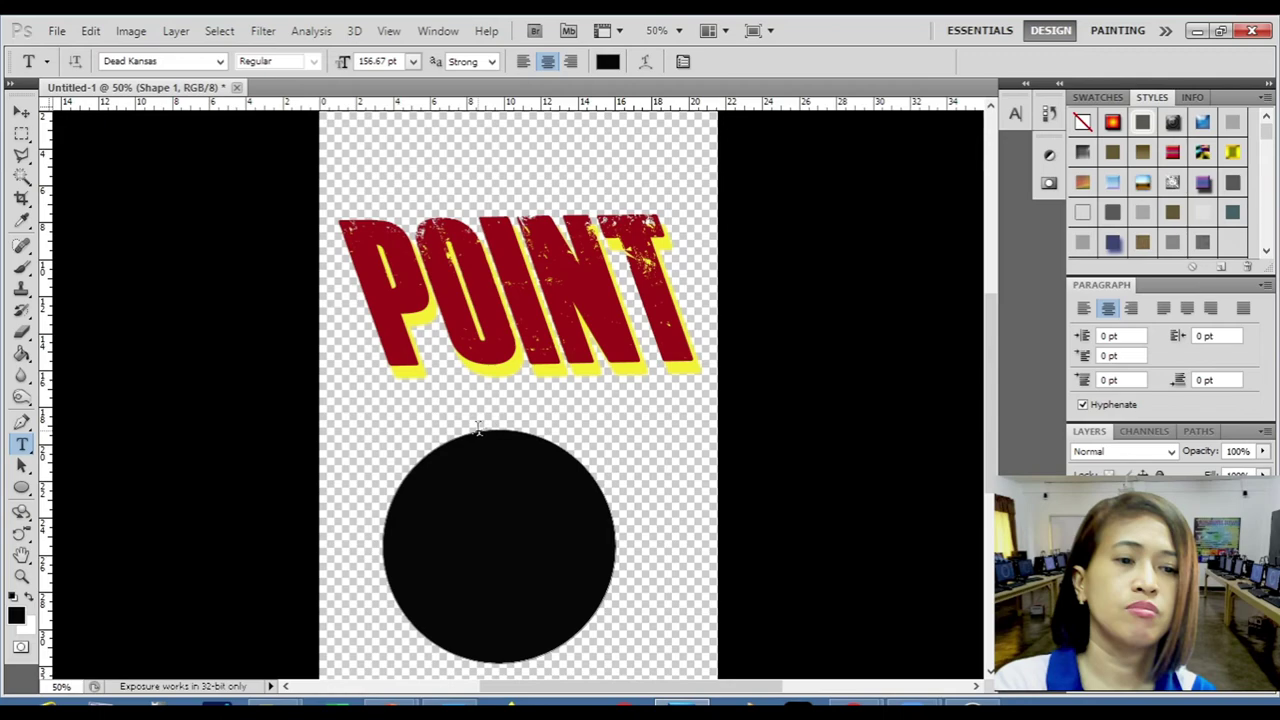
Type 'TURNINGATE' along the black circle's edge as path text and select all of it.
click(478, 430)
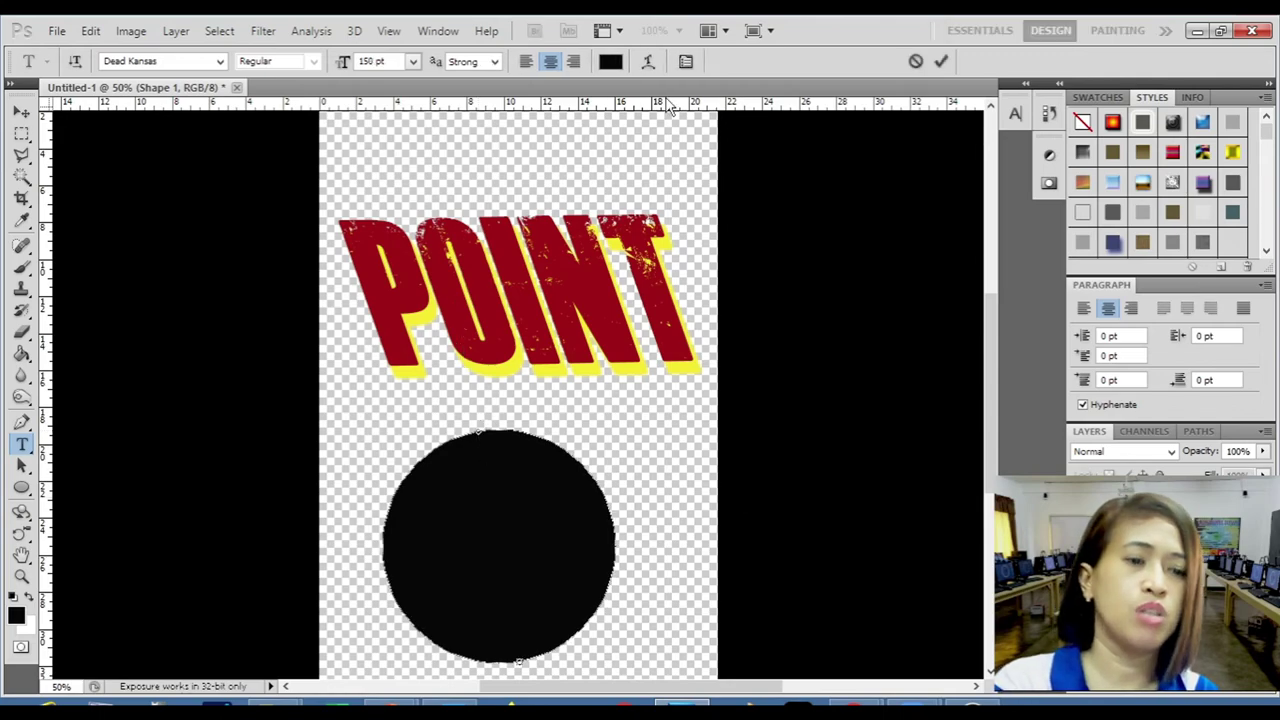
text(TURNING)
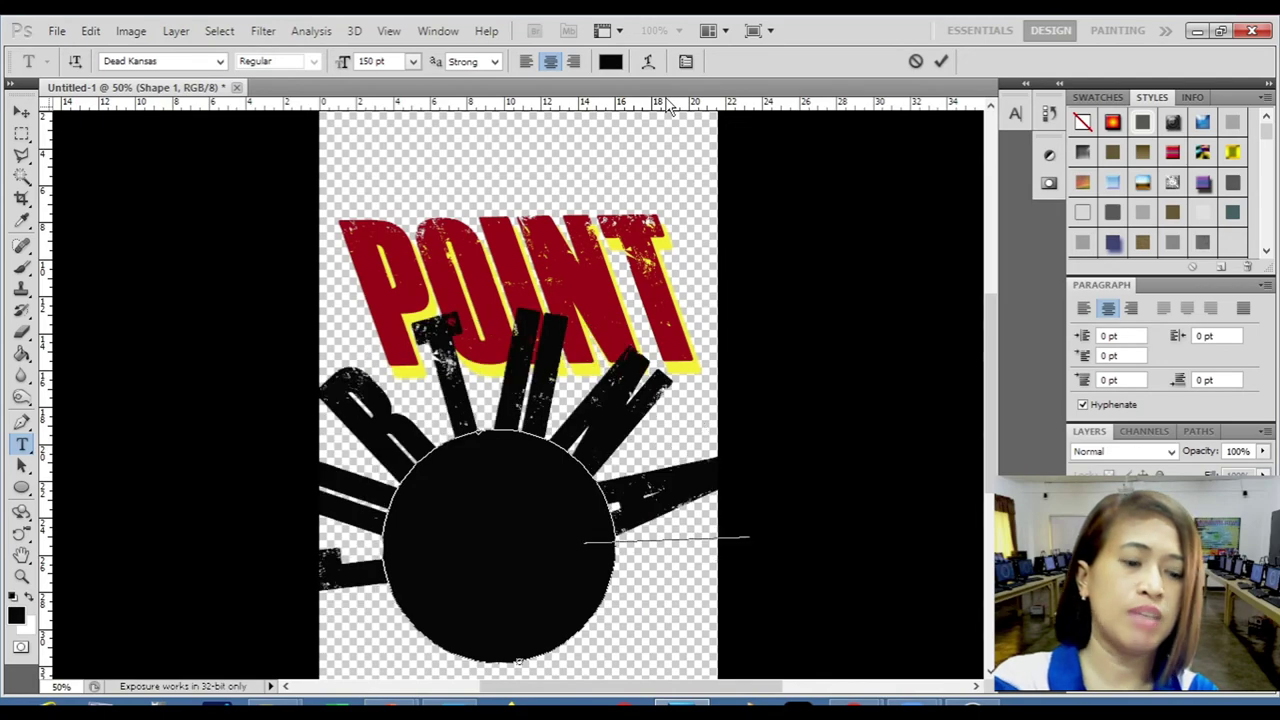
text(ATE)
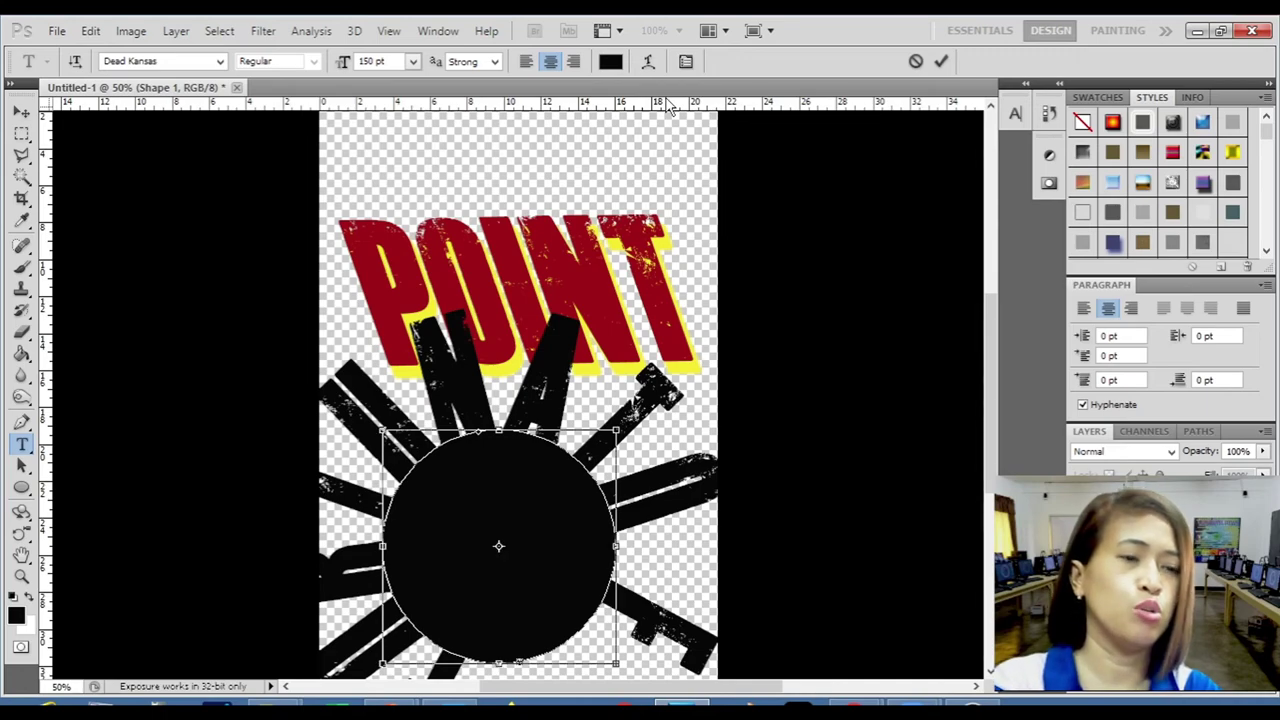
key(ctrl+a)
Set the path text's font size to 36 pt in the Character panel.
click(686, 63)
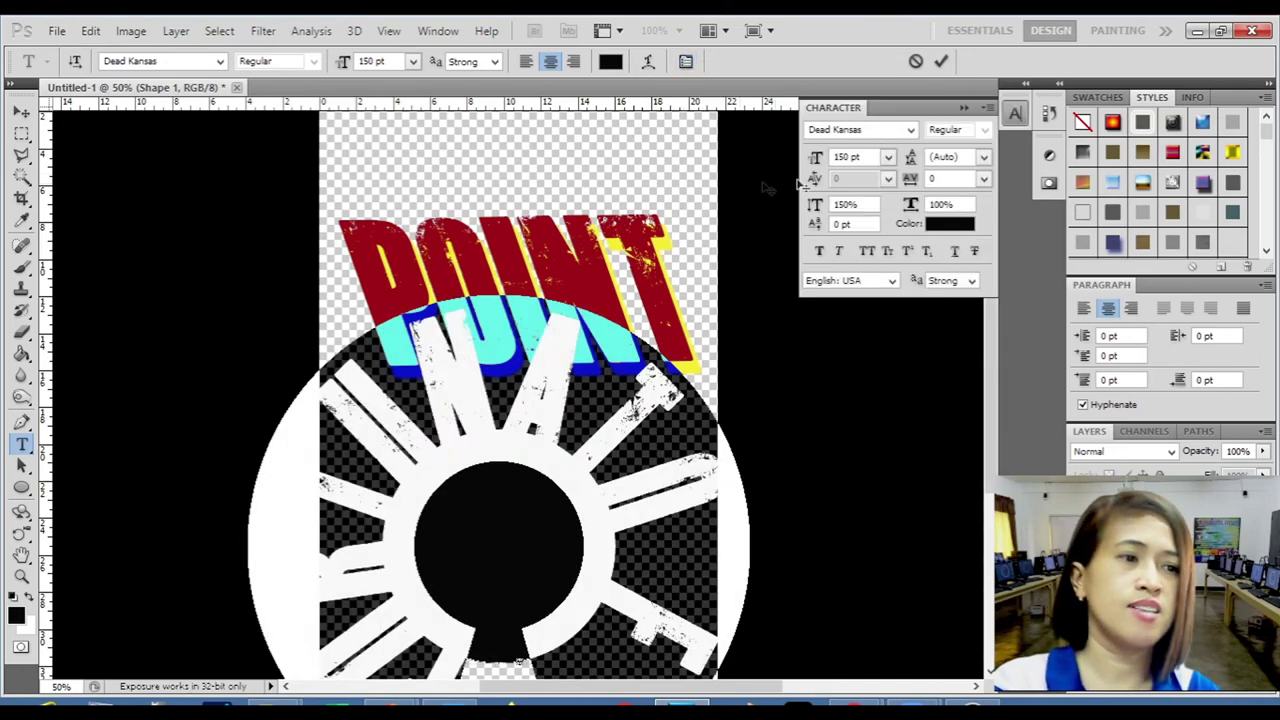
click(887, 157)
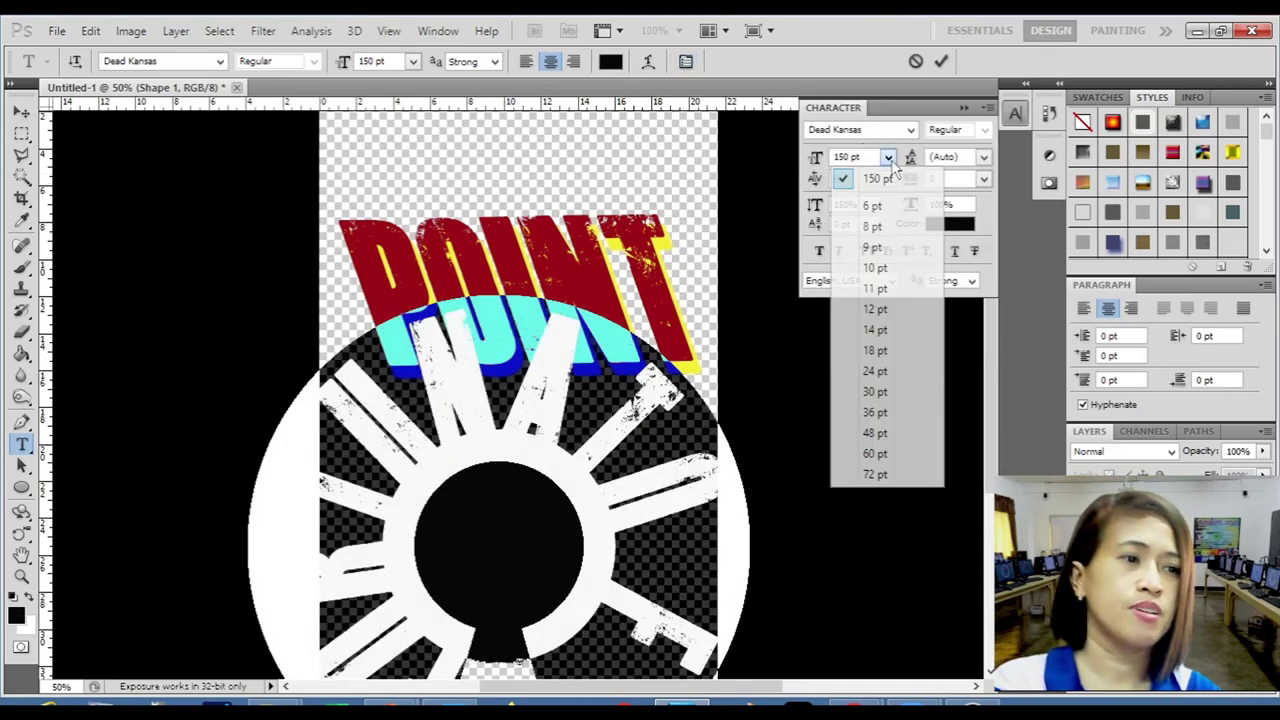
click(876, 391)
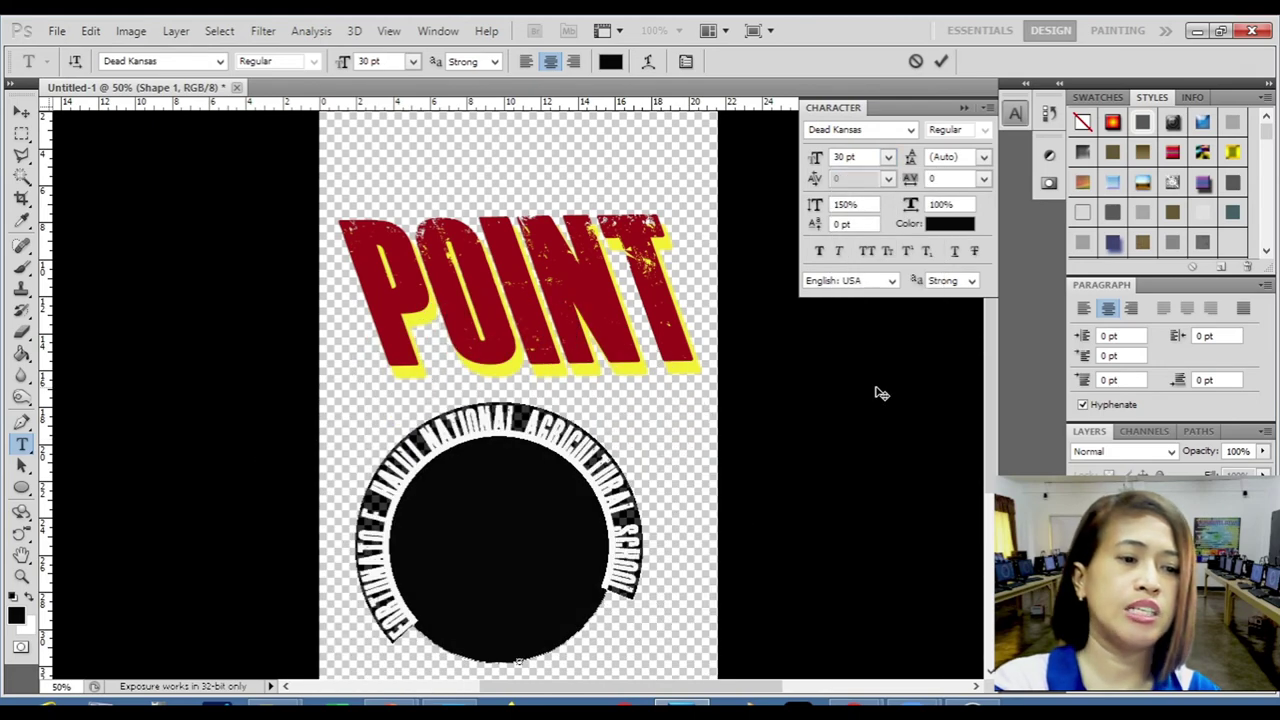
click(887, 157)
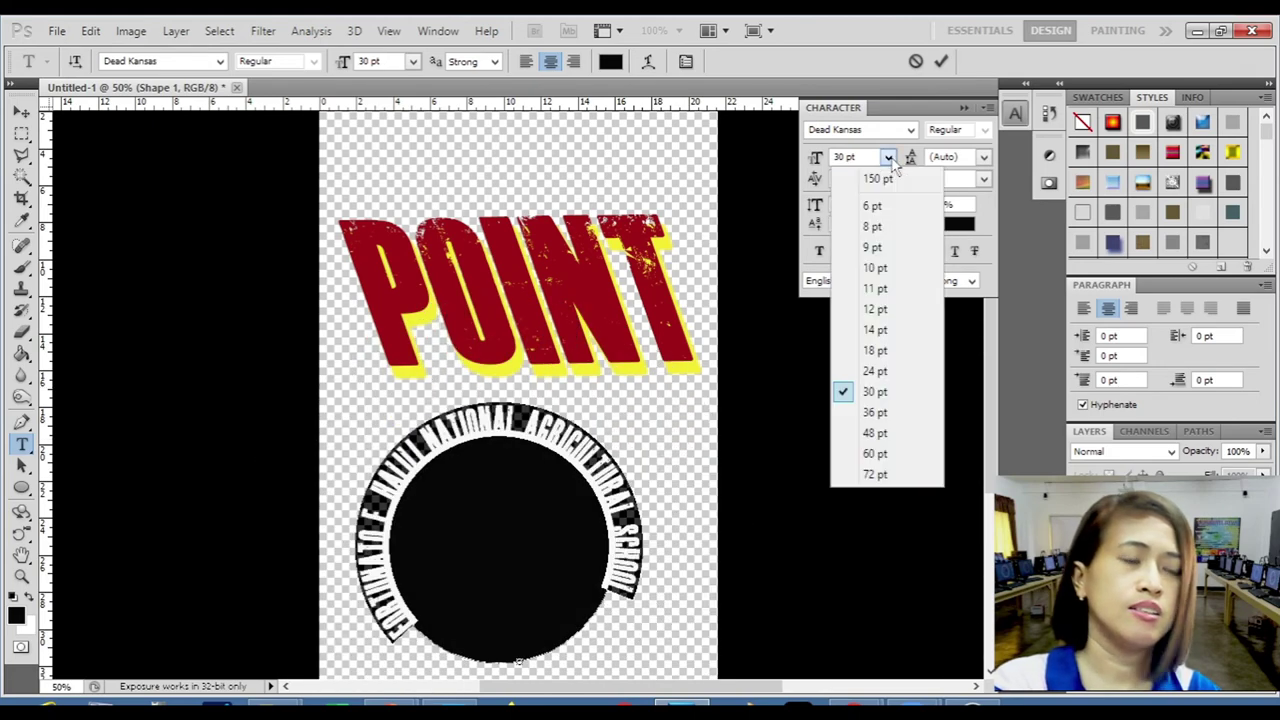
click(876, 413)
Widen the path text's tracking to 100.
click(984, 180)
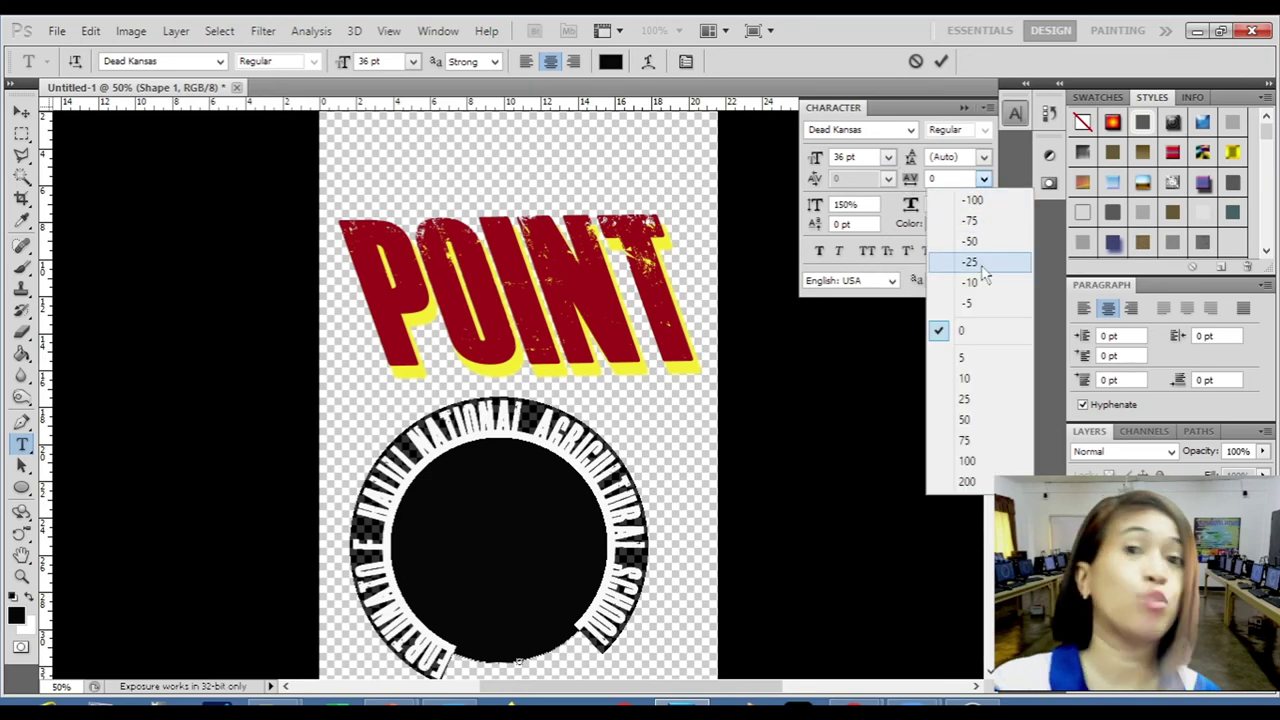
click(978, 421)
click(986, 182)
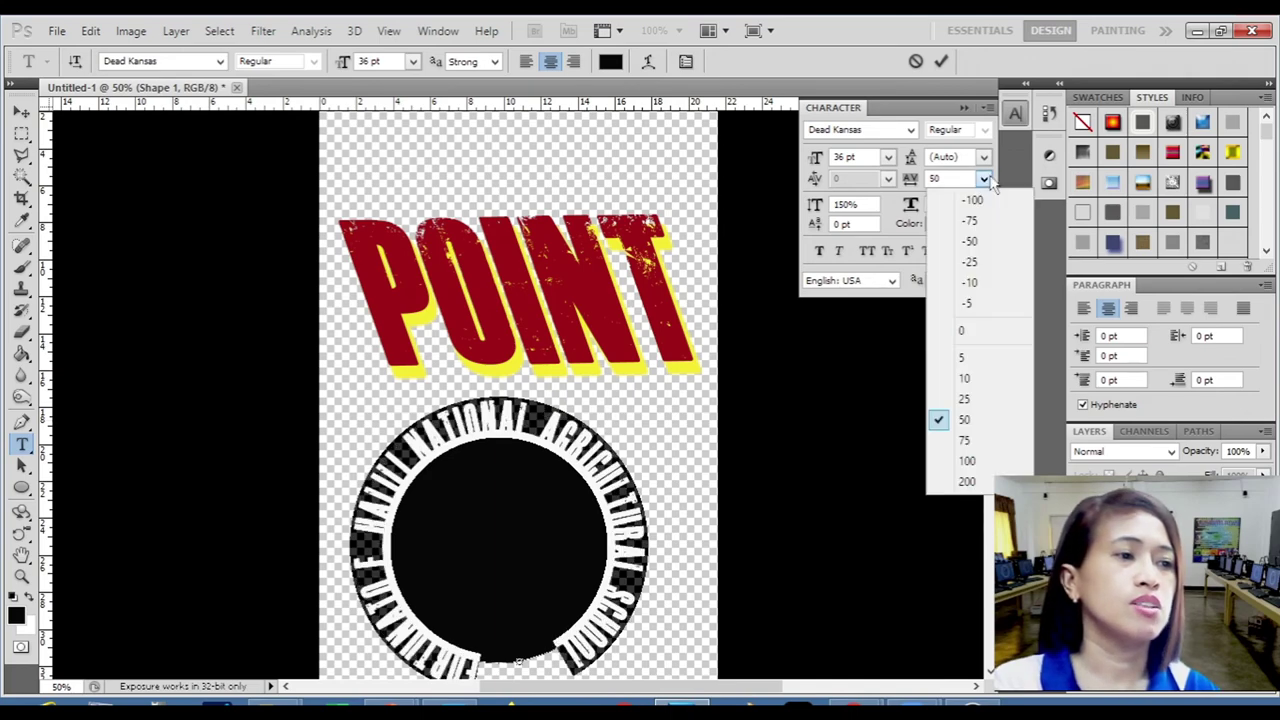
click(972, 443)
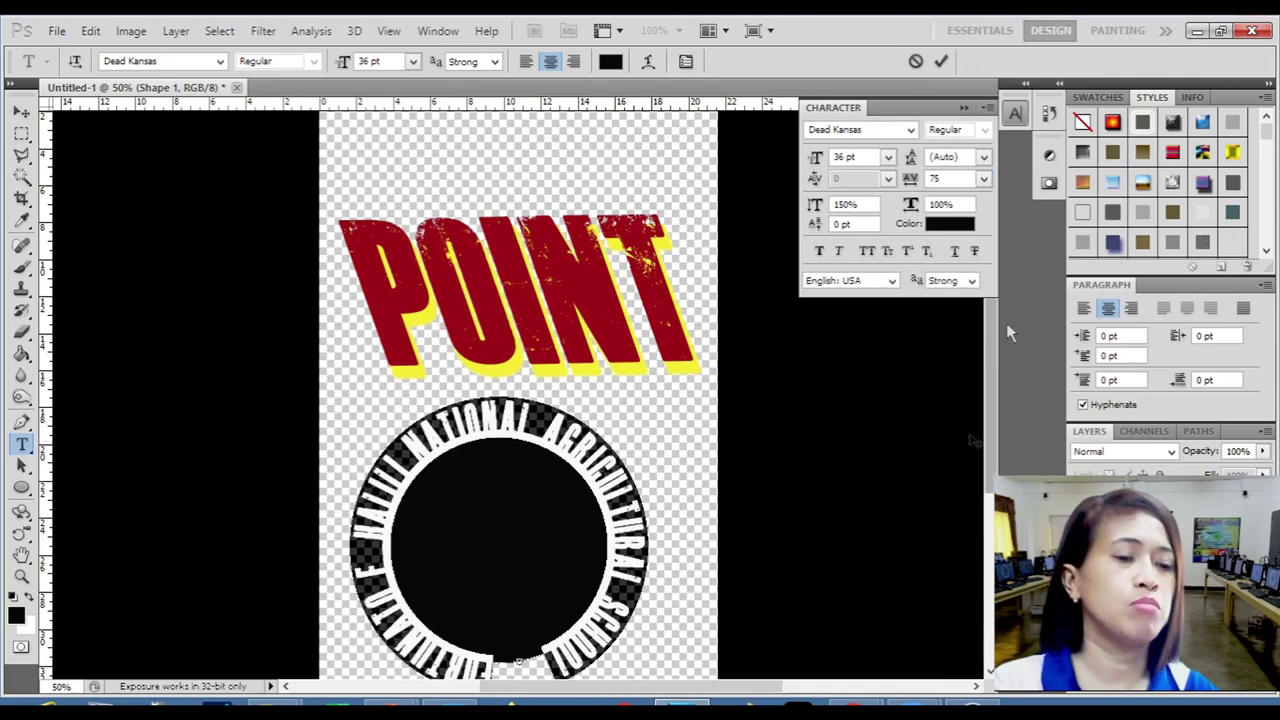
click(984, 178)
click(983, 462)
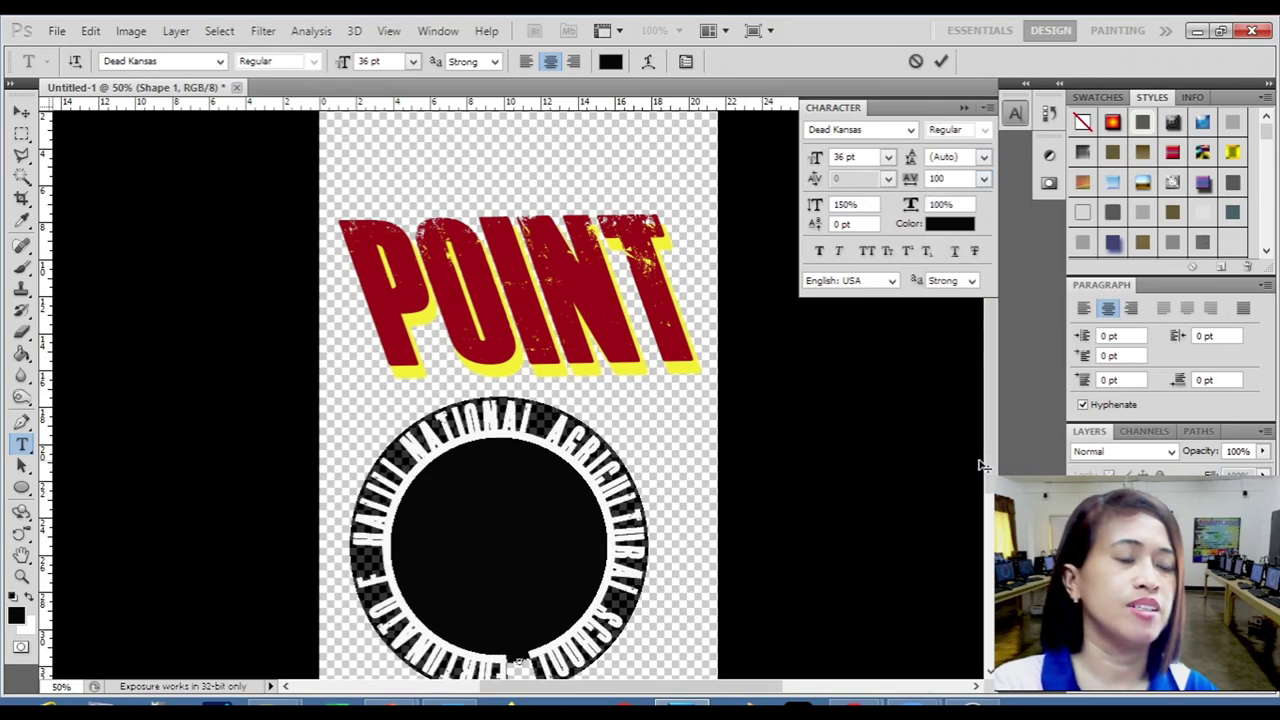
Change the circular text colour from red to a dark green.
click(935, 224)
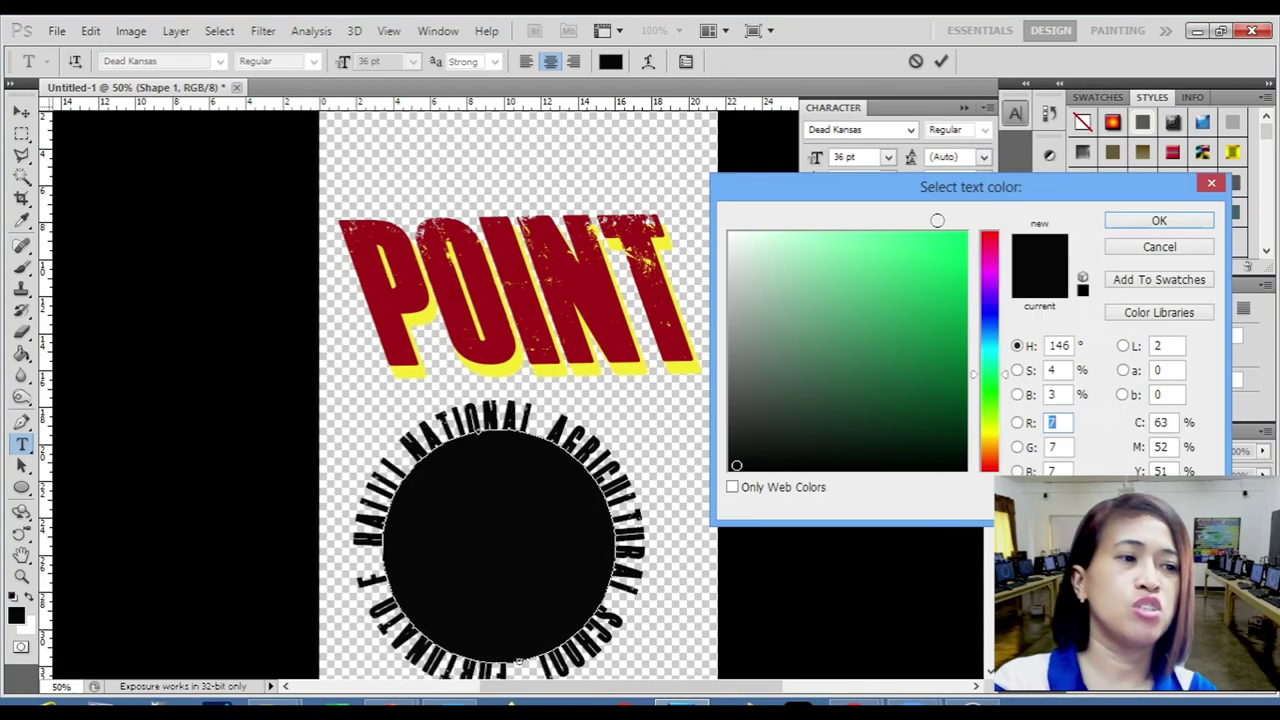
click(732, 241)
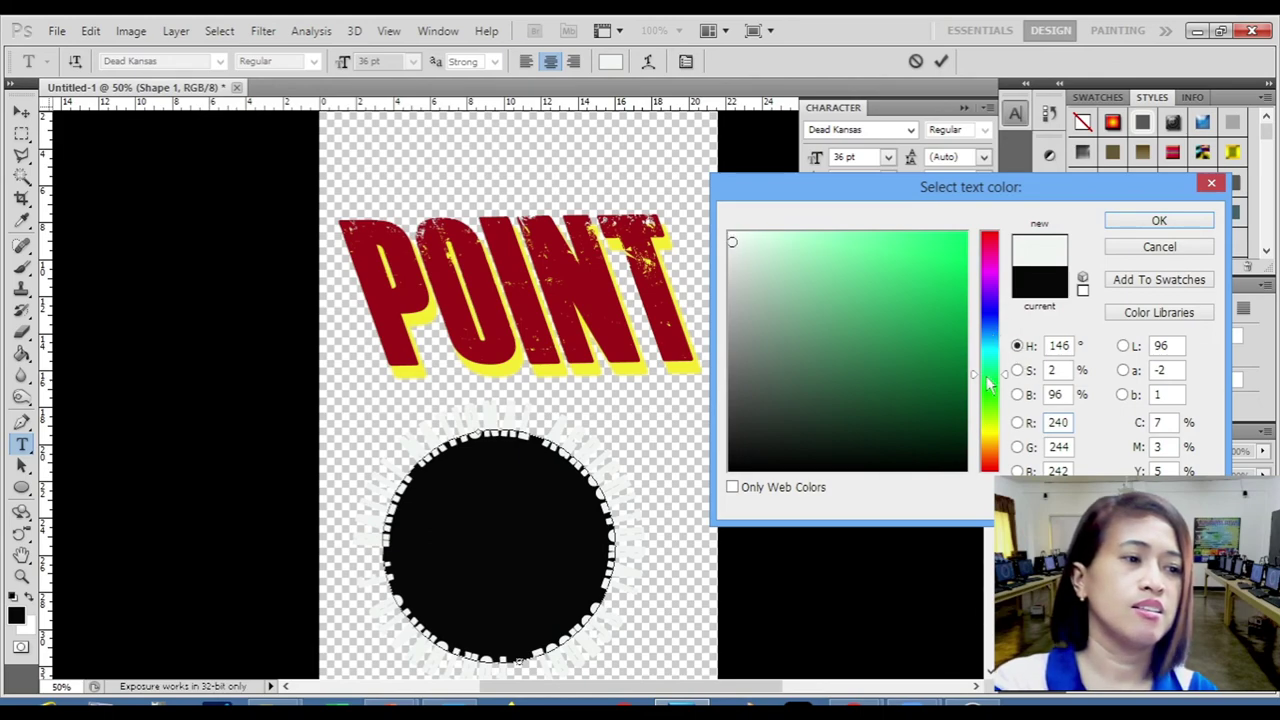
click(990, 237)
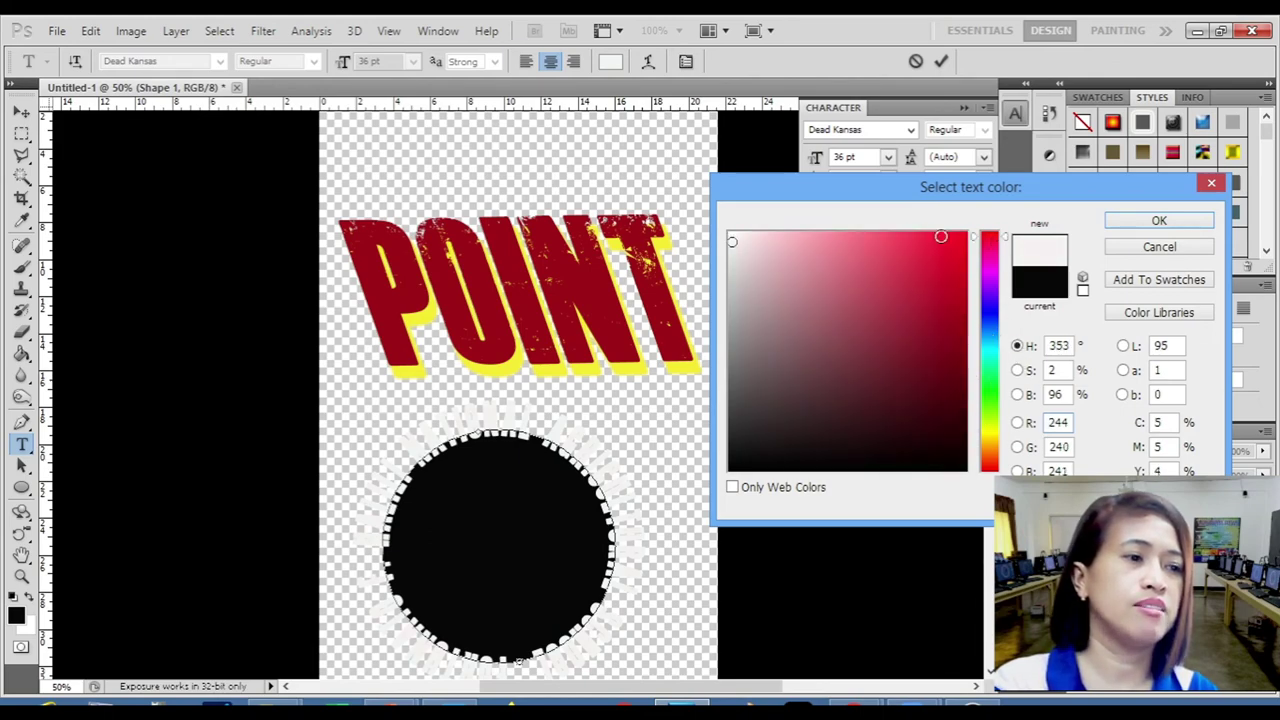
click(942, 237)
drag(942, 237, 953, 258)
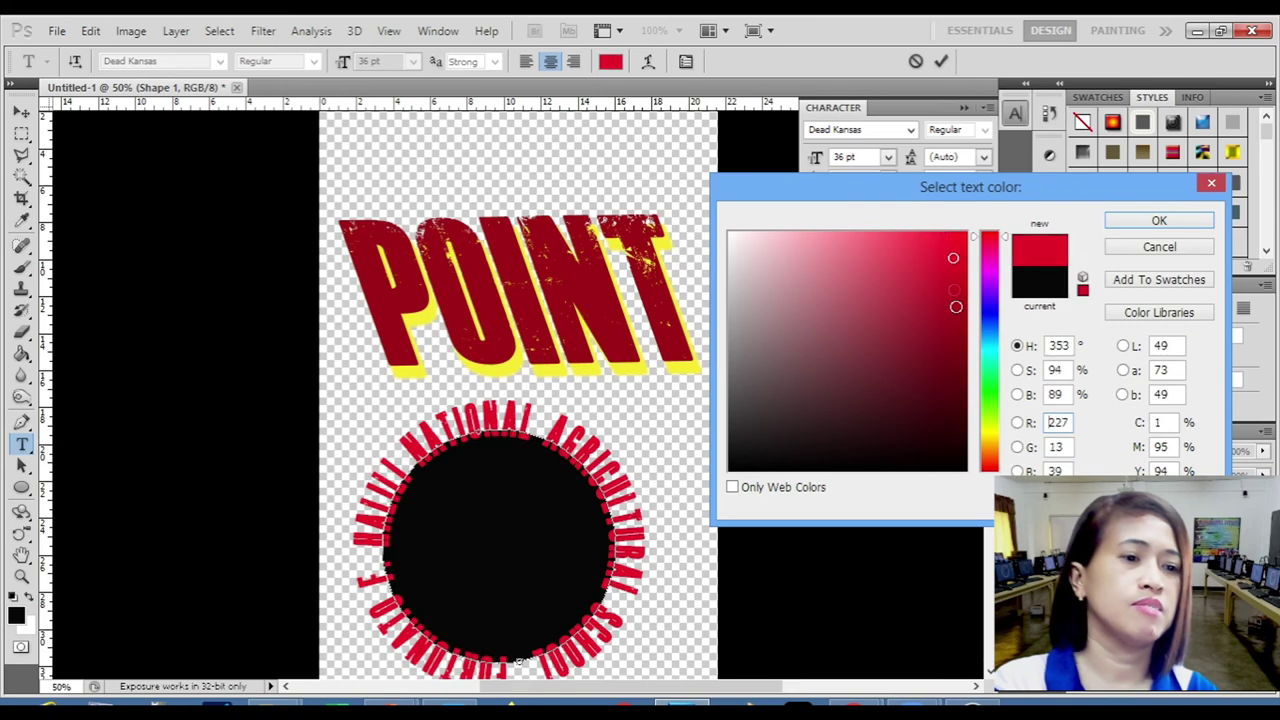
click(953, 306)
click(988, 378)
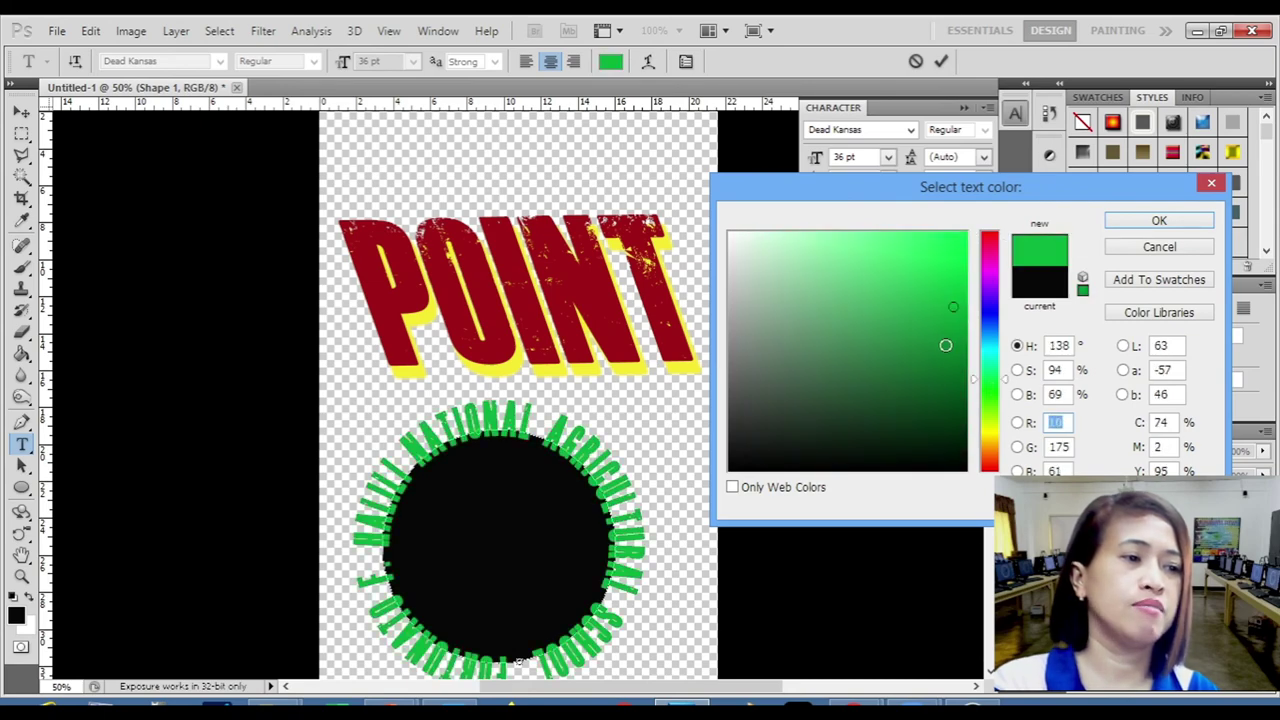
click(945, 345)
click(951, 400)
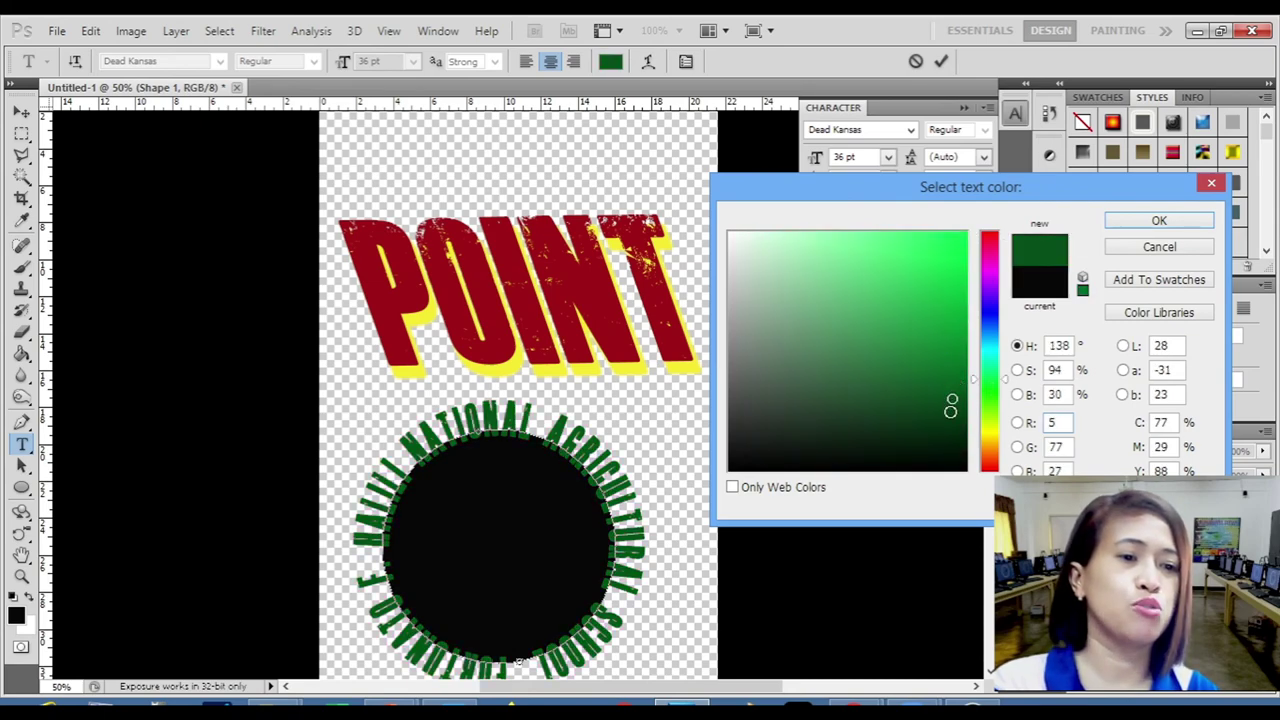
click(1158, 220)
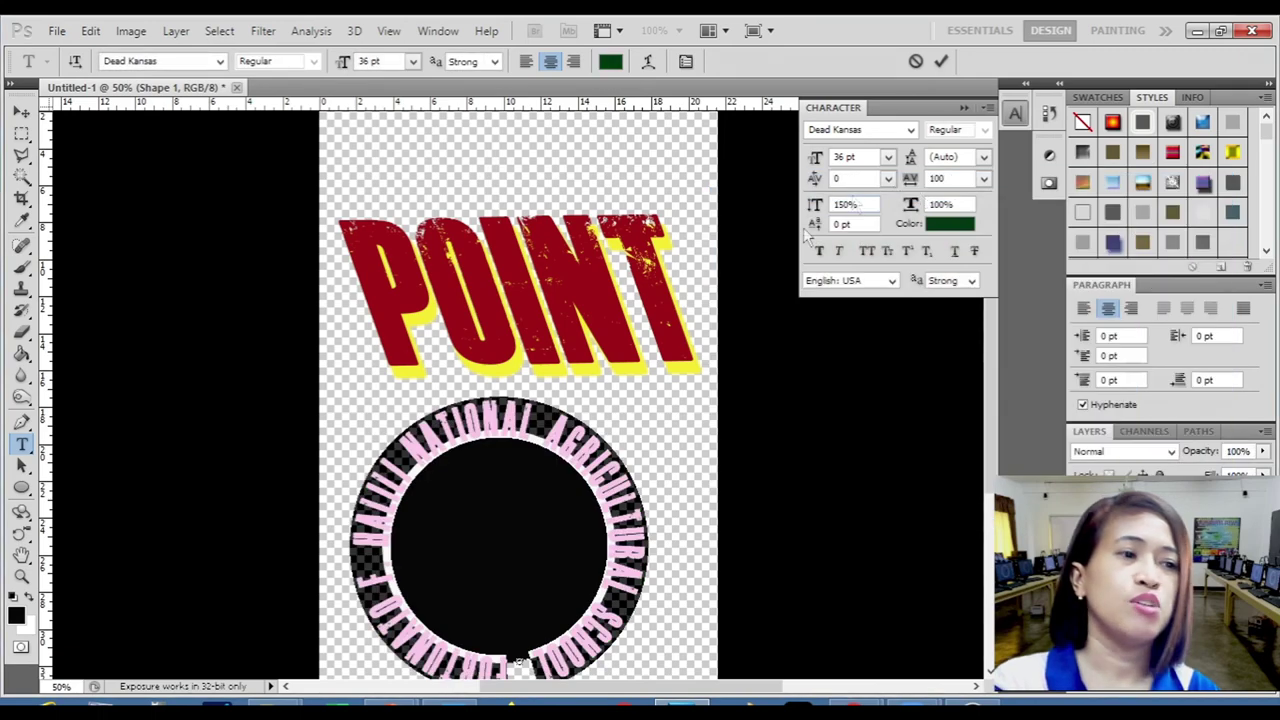
Make the circular text Faux Bold and begin adding a Stroke layer style.
click(820, 251)
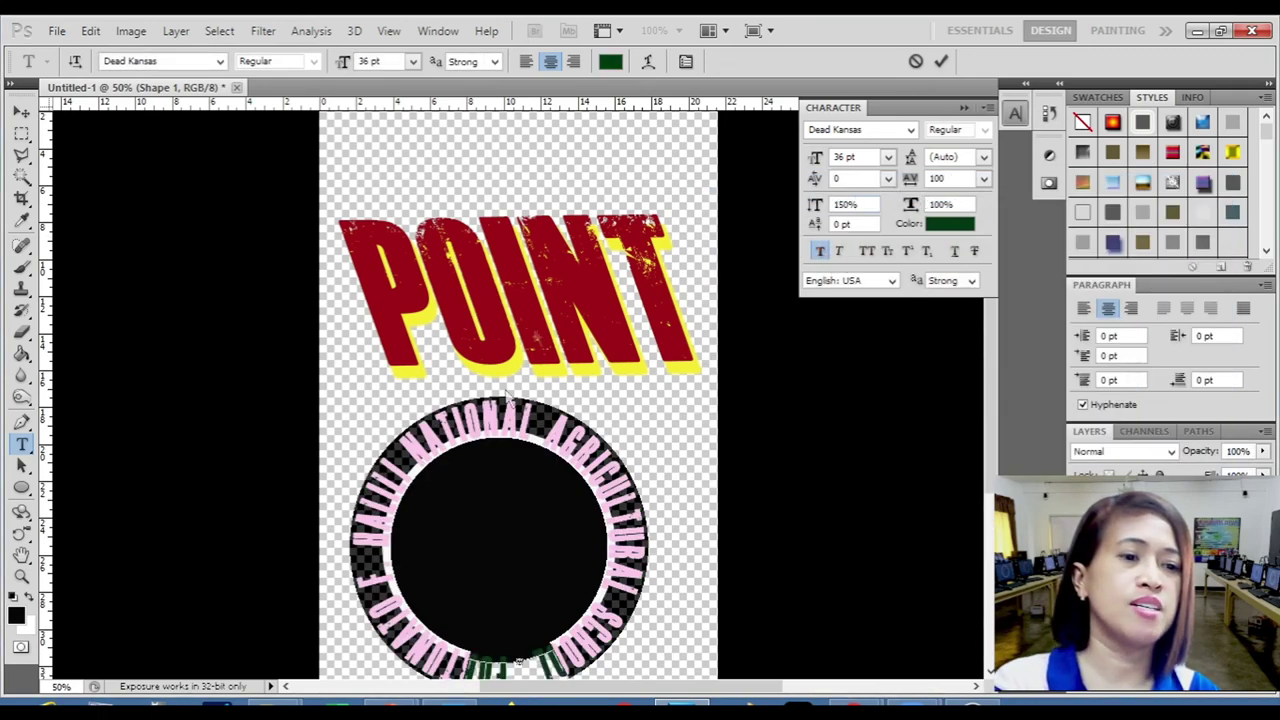
click(176, 31)
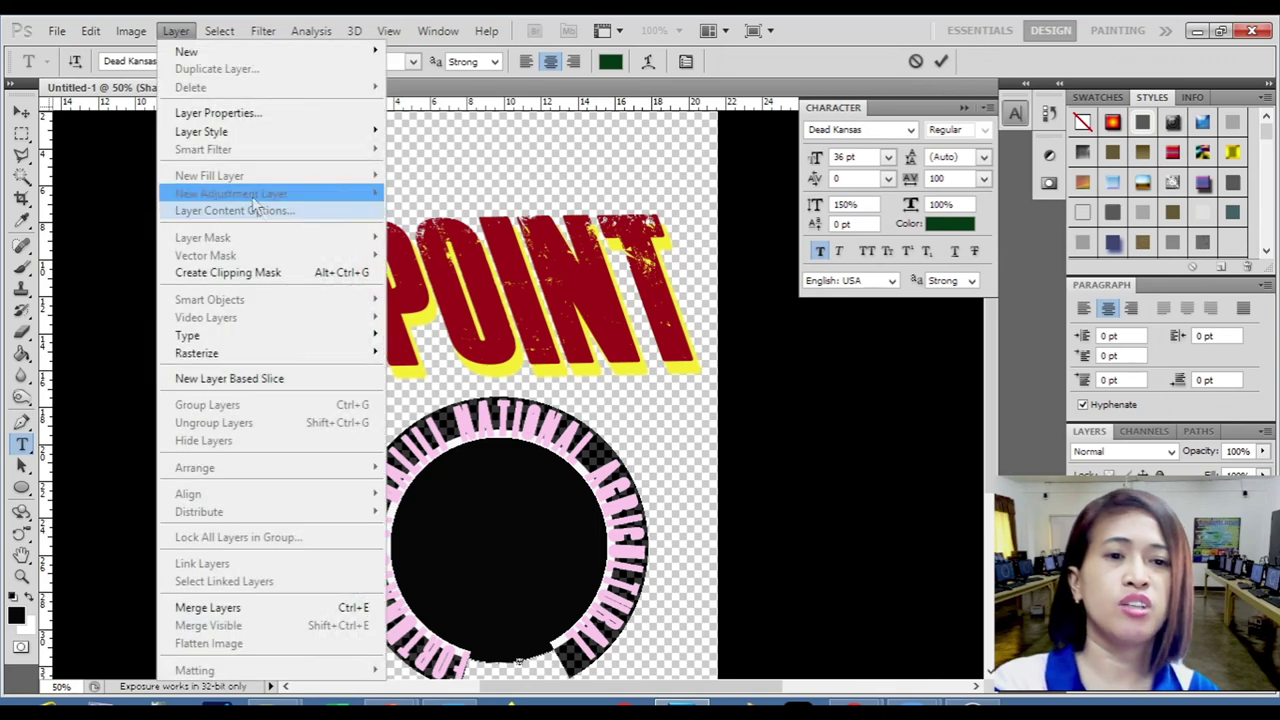
click(443, 131)
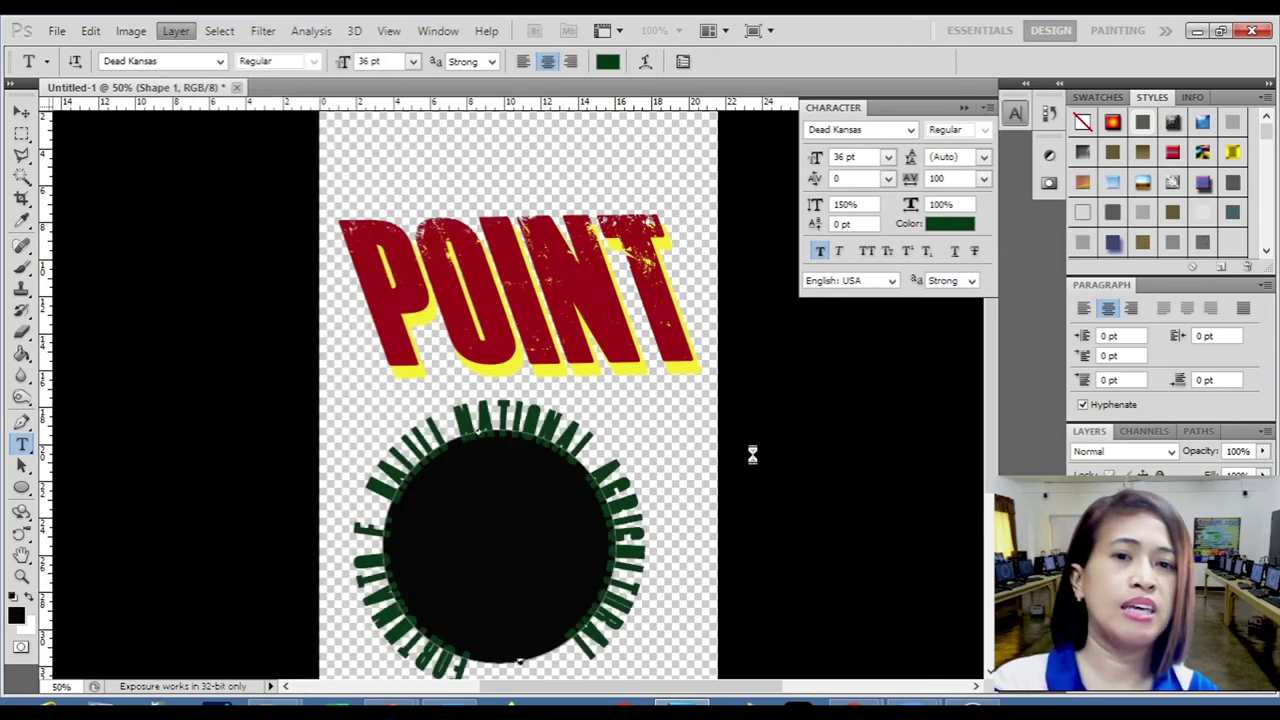
Enable the Stroke effect with a near-white colour and apply it to the 'TURNINGATE' text.
key(h)
click(714, 400)
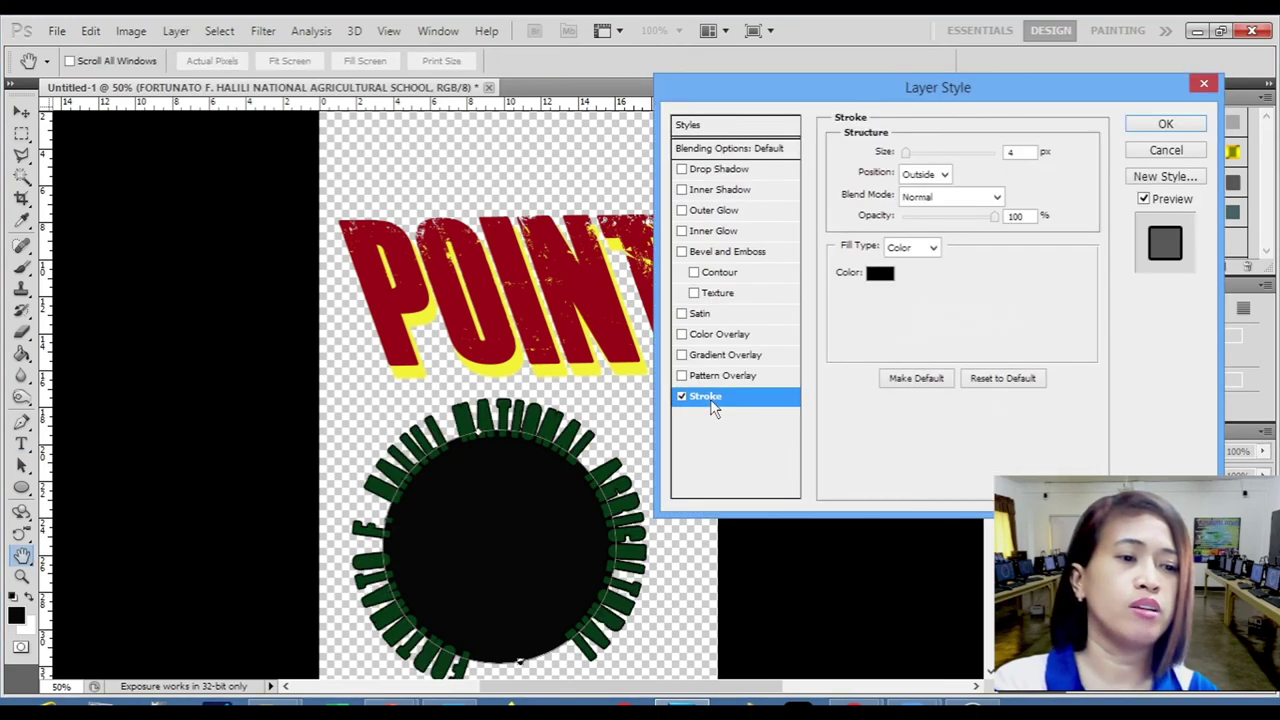
click(879, 272)
click(734, 238)
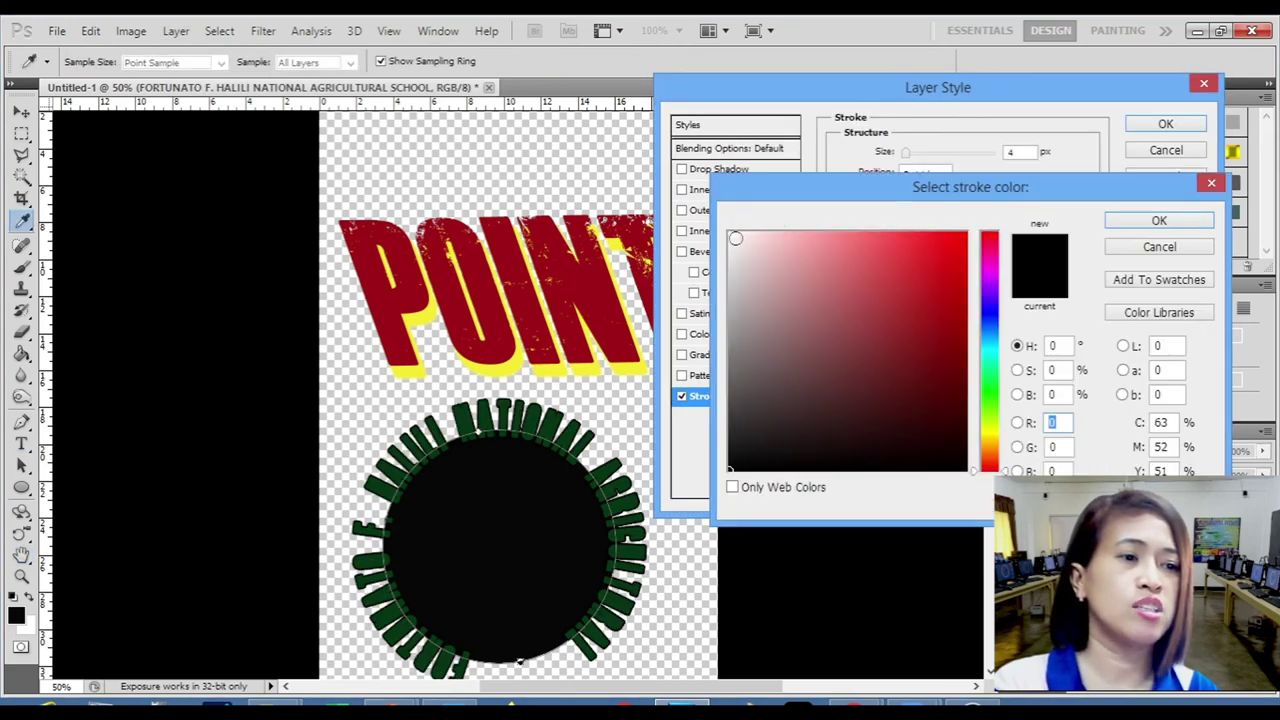
click(1159, 220)
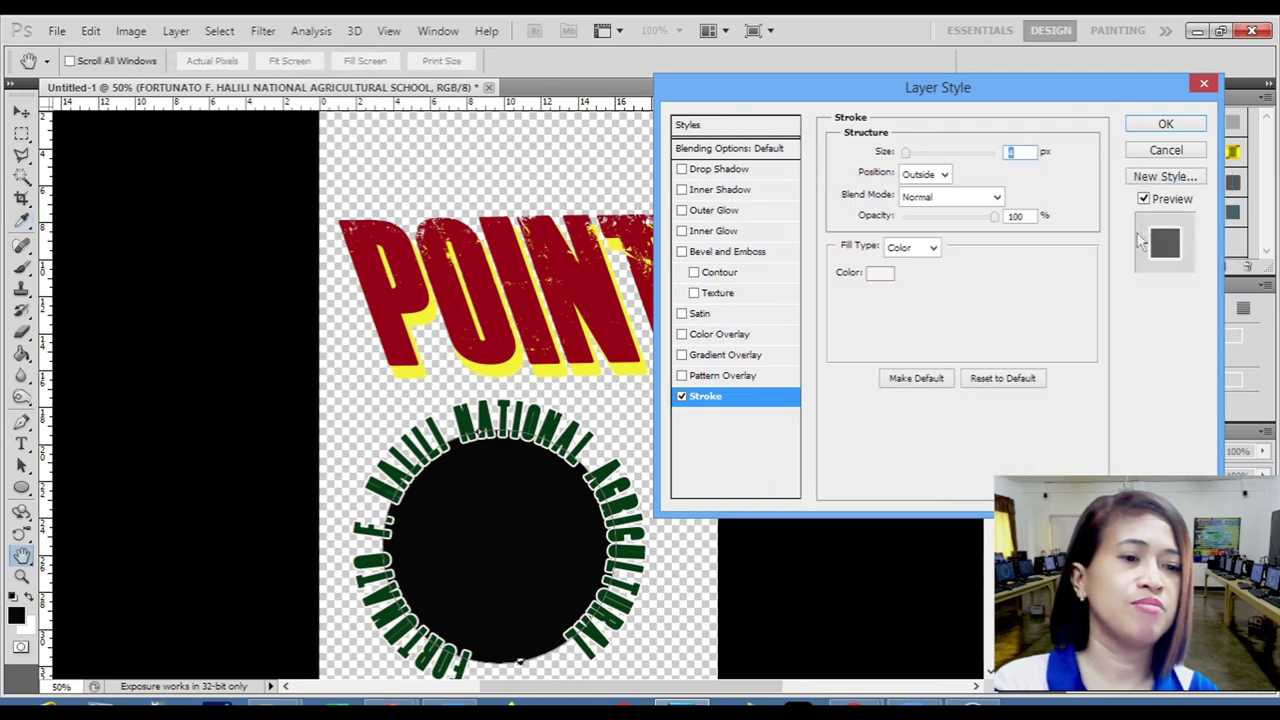
click(1160, 123)
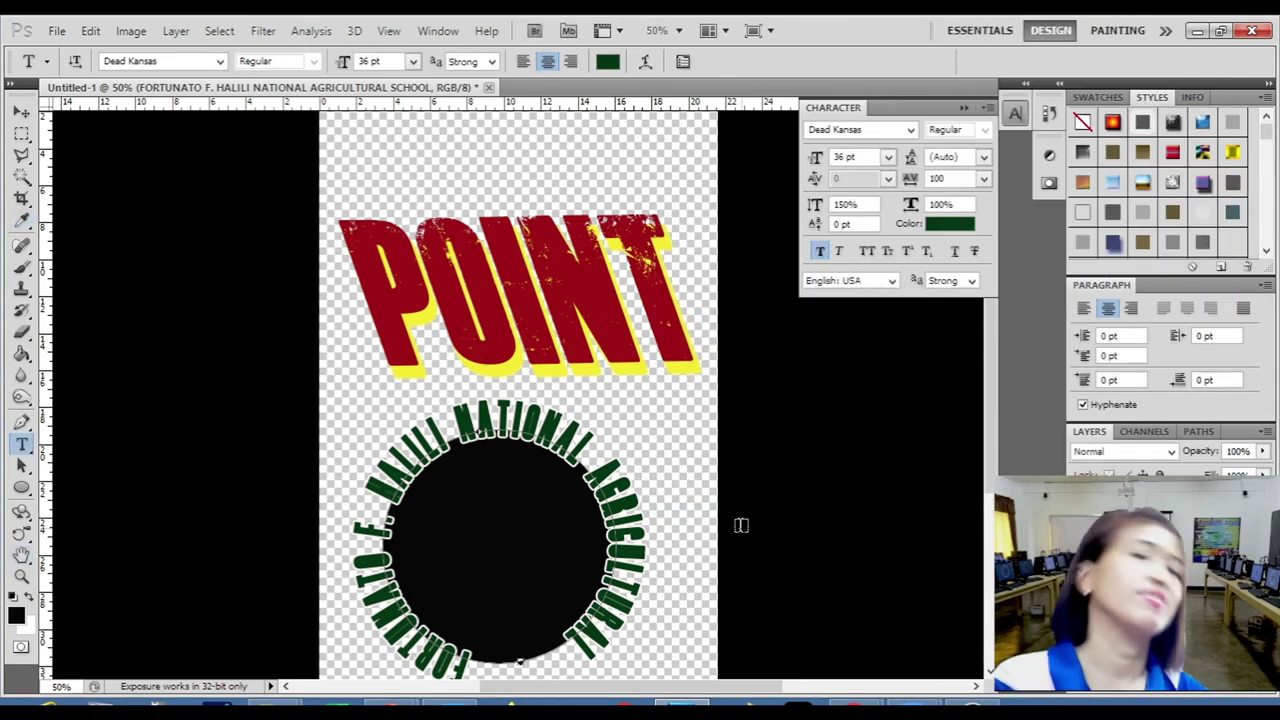